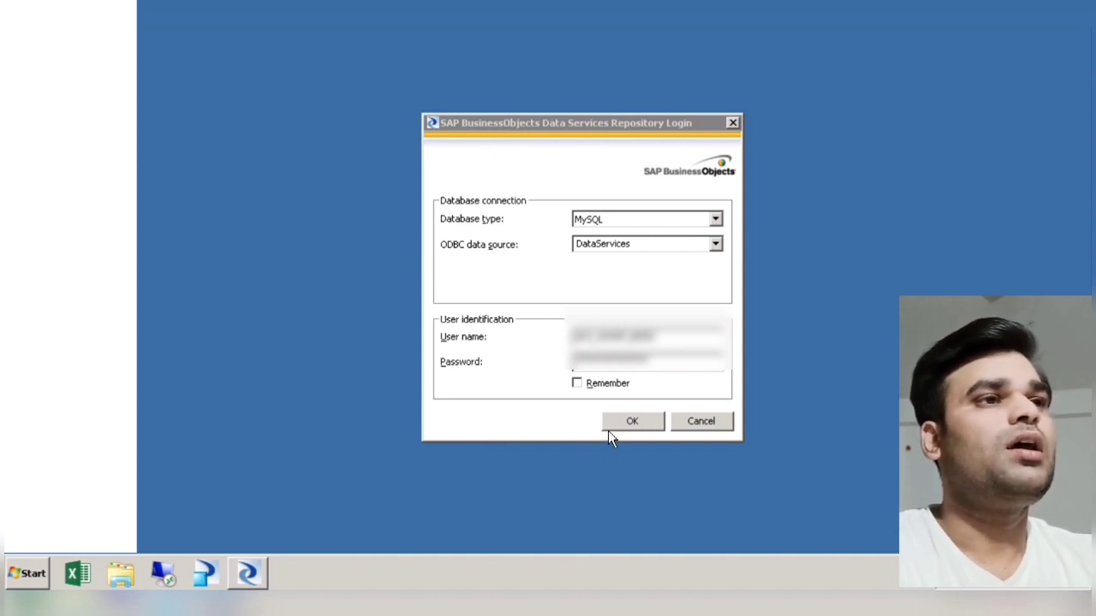
# Step: Log in to the repository with the MySQL DataServices connection and browse the projects and jobs in the object library
pyautogui.click(633, 428)
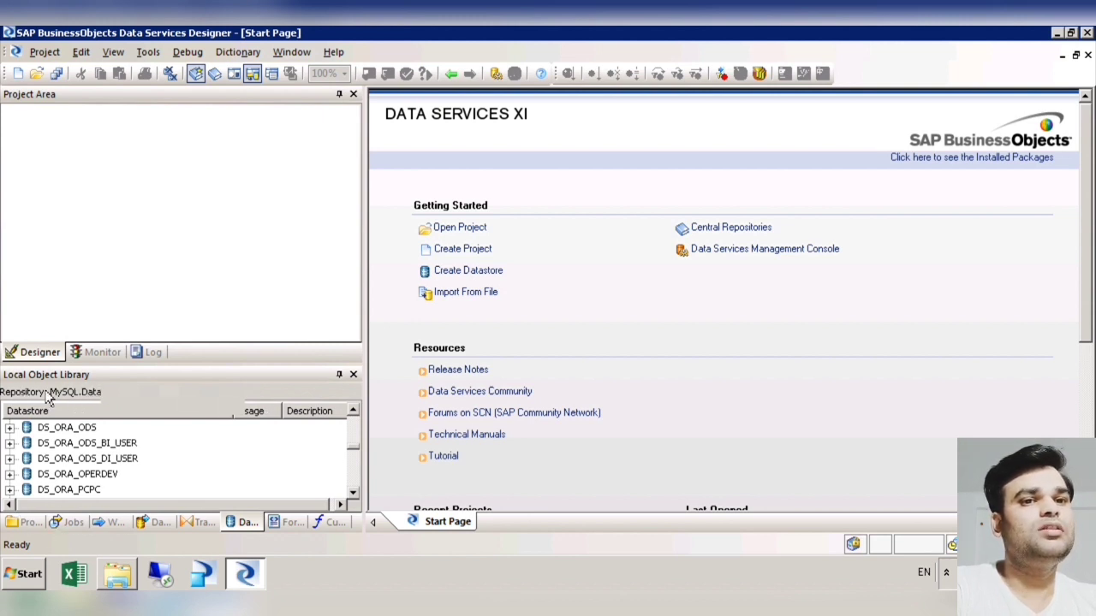
pyautogui.click(28, 525)
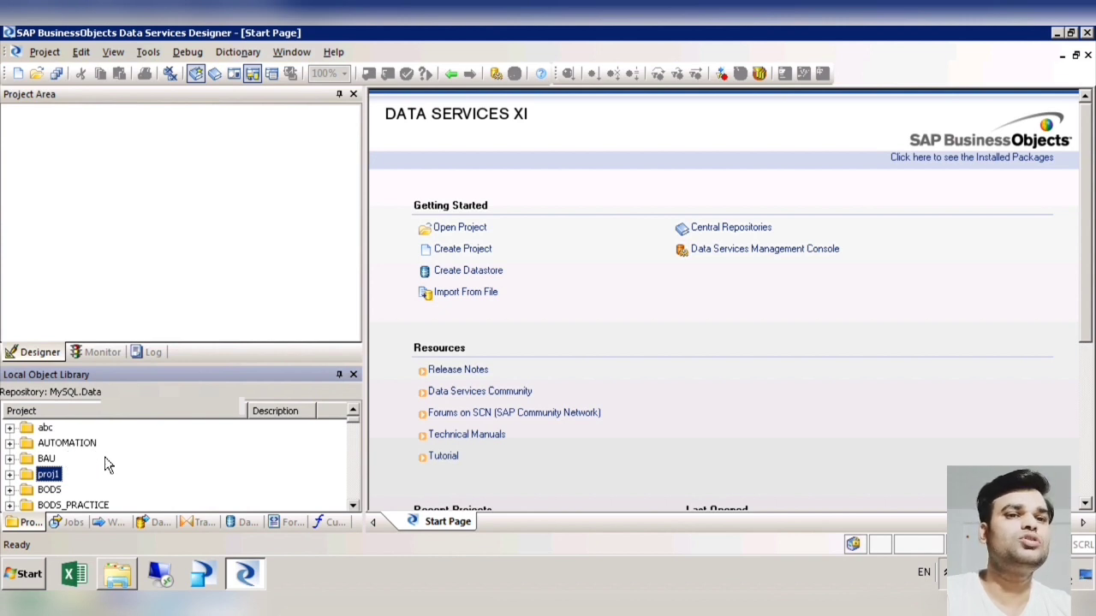
pyautogui.press('Up')
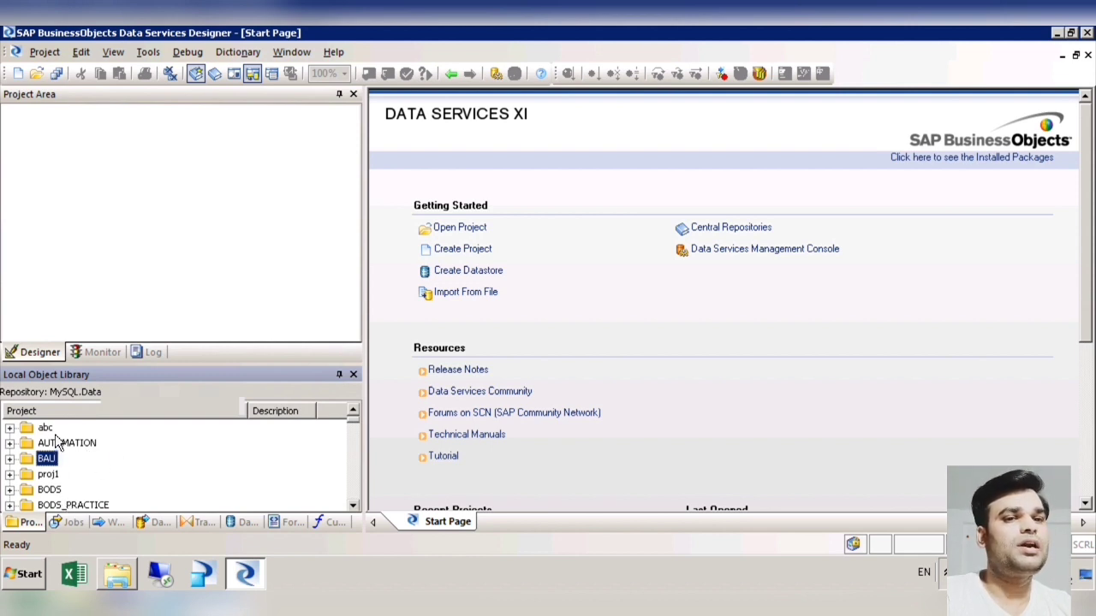
pyautogui.click(74, 525)
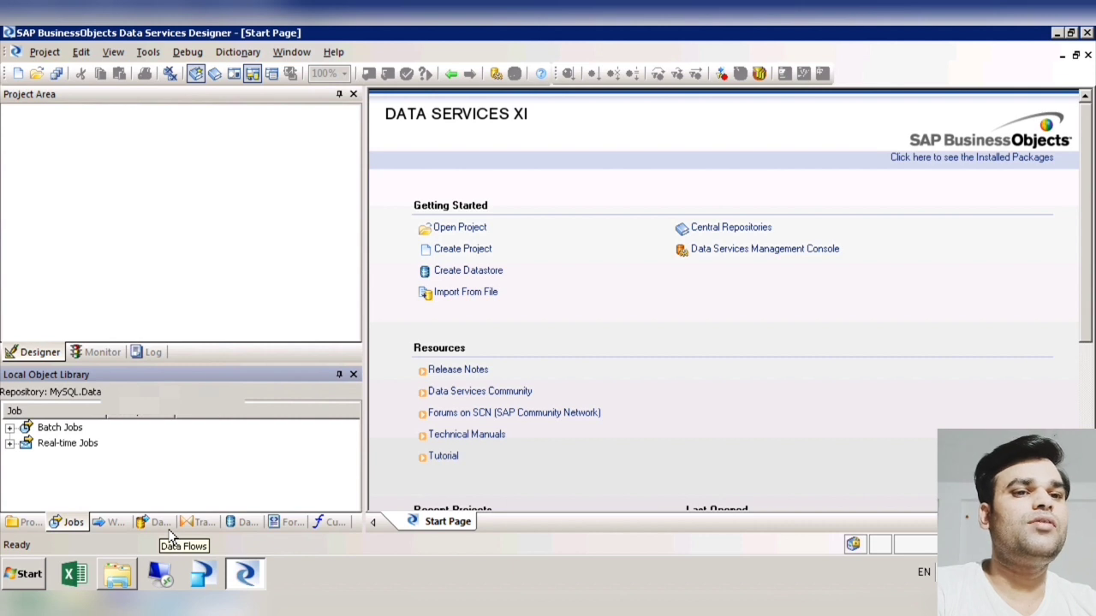
# Step: Examine the Data Integrator and Data Quality transforms in the local object library
pyautogui.click(197, 523)
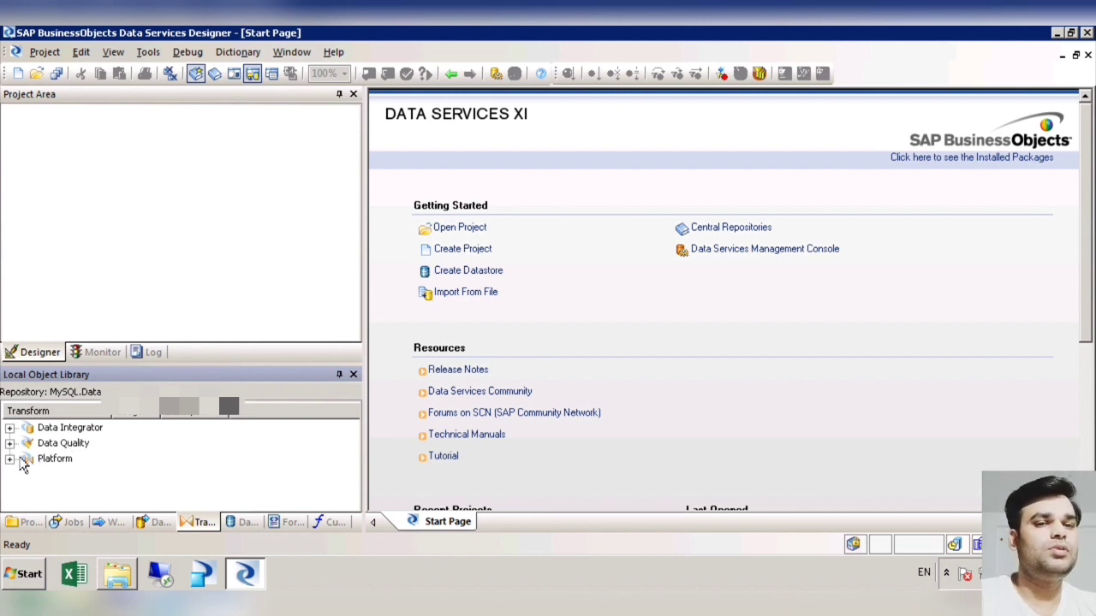
pyautogui.click(10, 428)
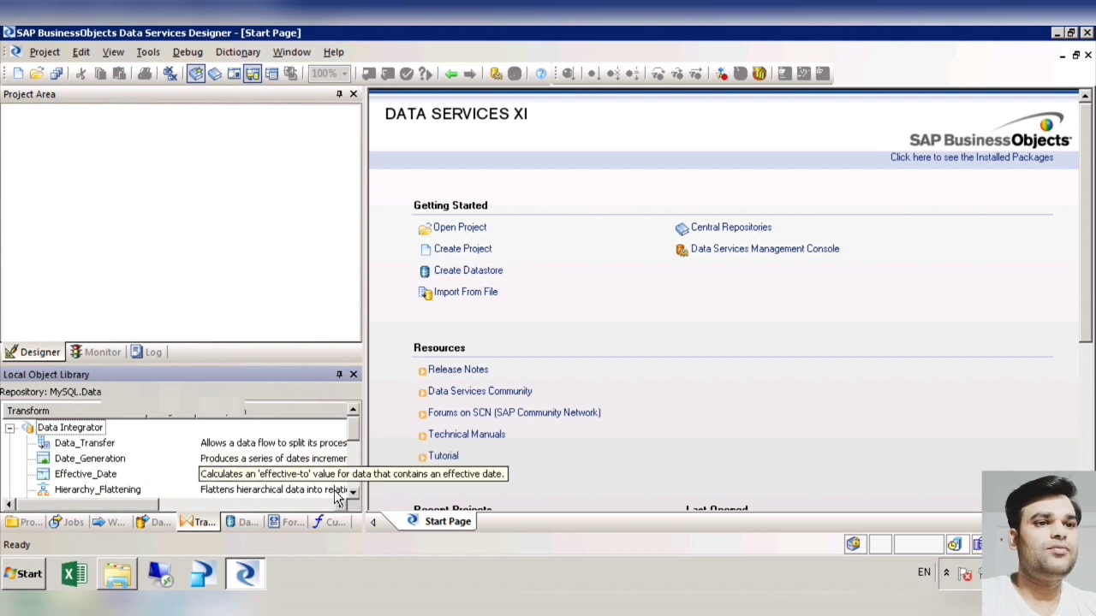
pyautogui.scroll(-5, 364, 511)
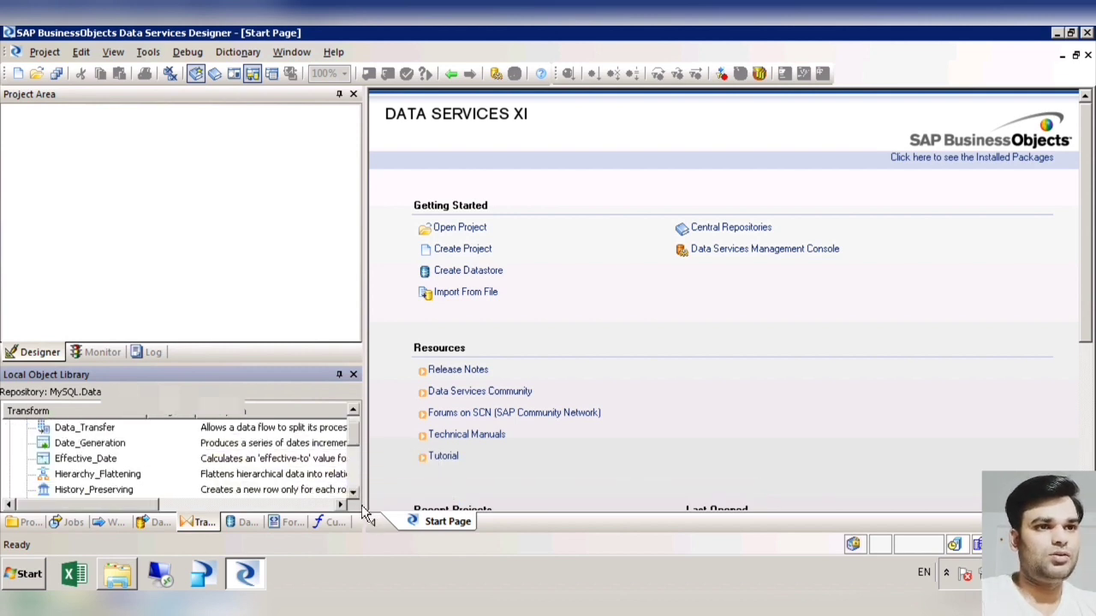
pyautogui.scroll(-4, 363, 511)
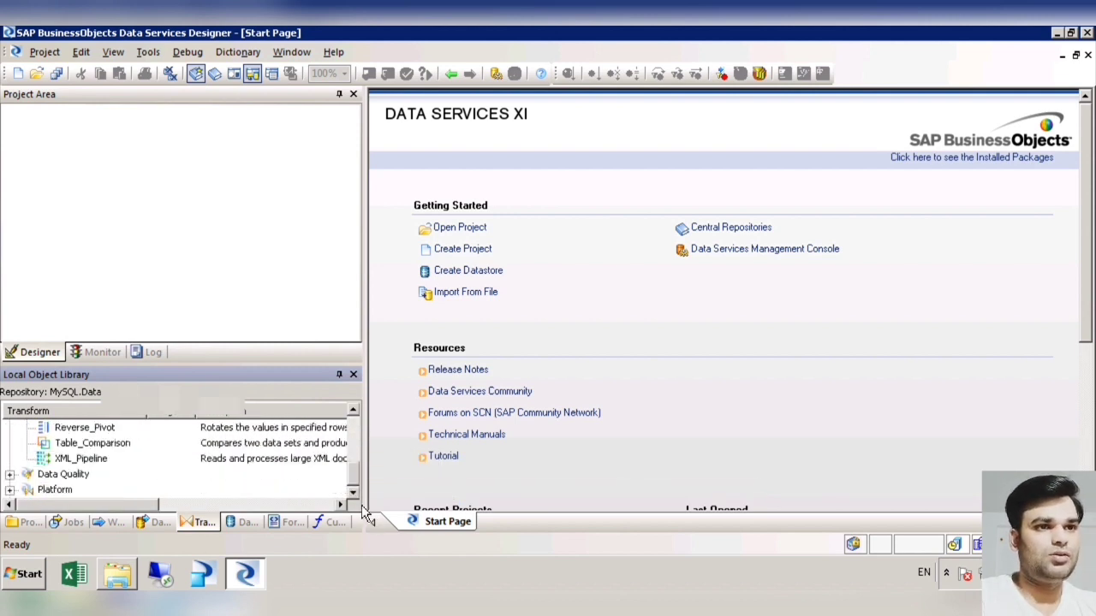
pyautogui.click(12, 476)
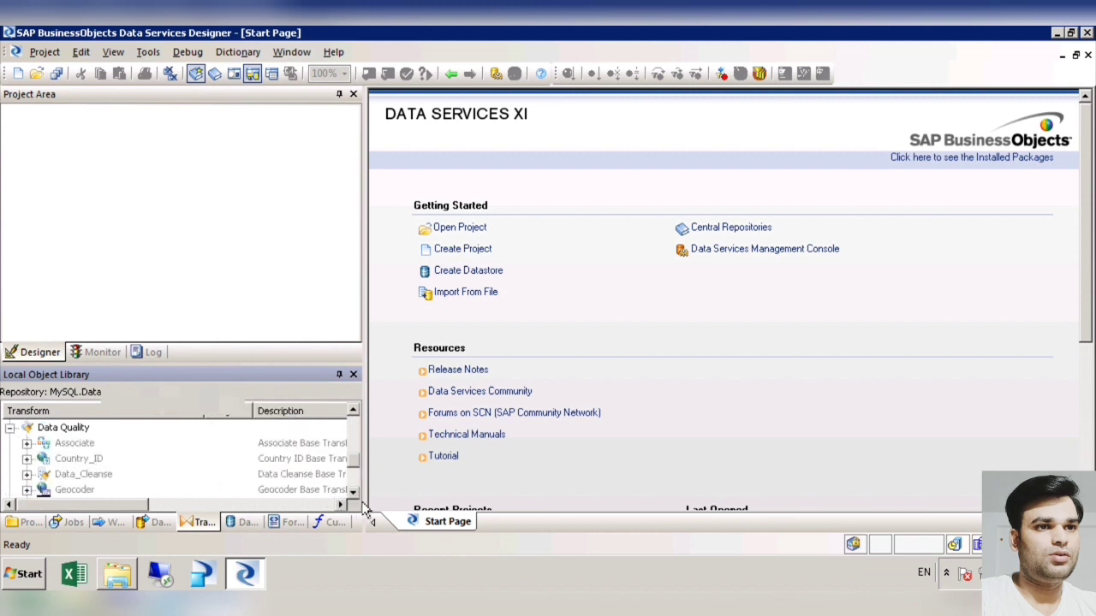
pyautogui.scroll(-6, 363, 507)
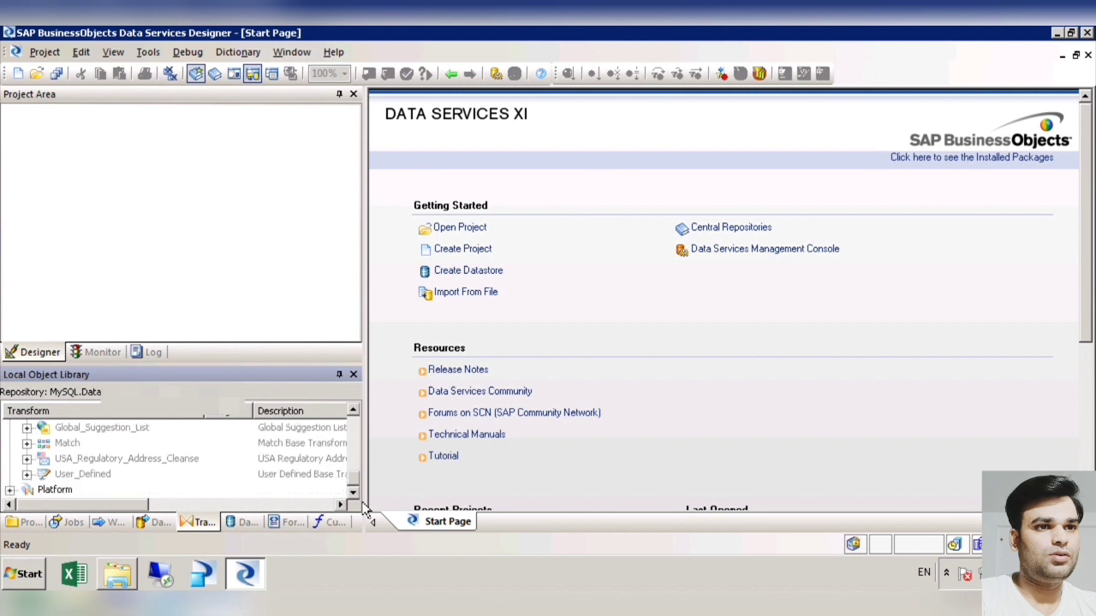
# Step: Expand the Platform transforms and look through them from Case to Validation
pyautogui.click(11, 490)
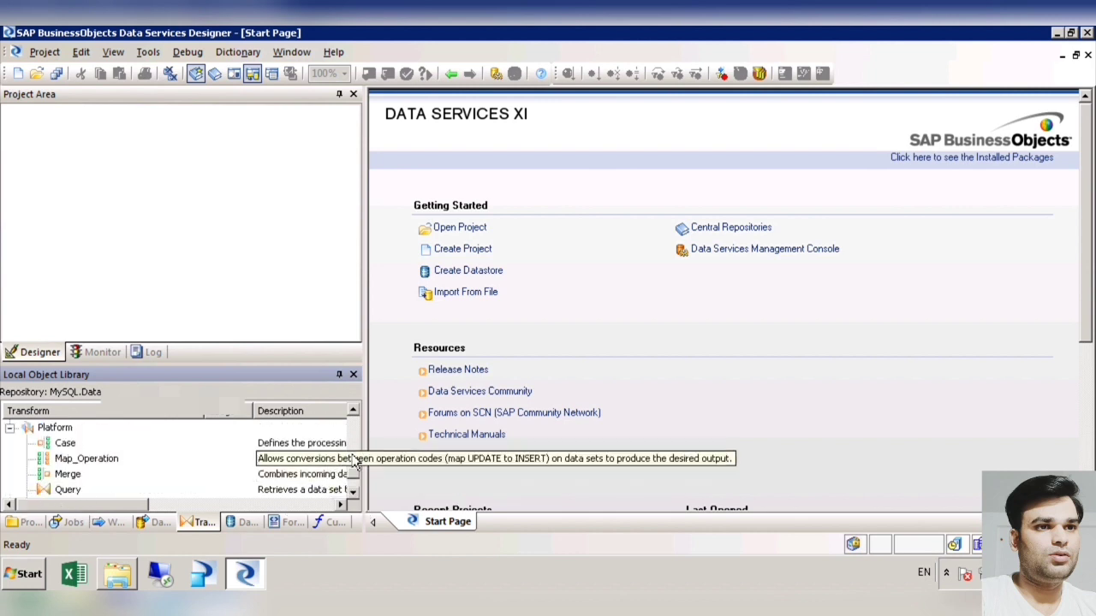
pyautogui.scroll(-1, 357, 463)
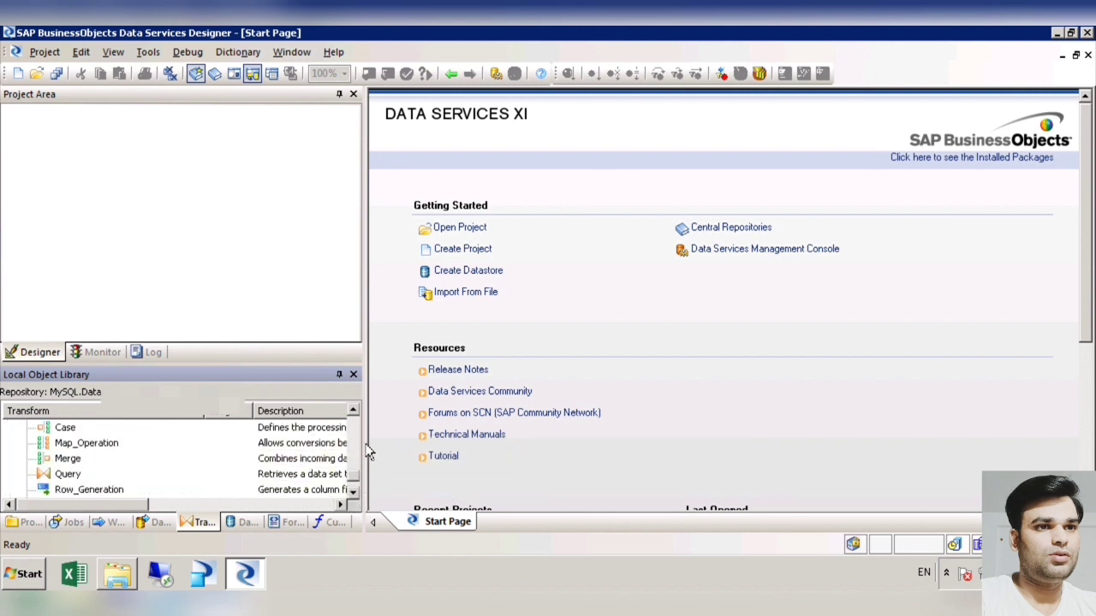
pyautogui.scroll(1, 368, 422)
pyautogui.scroll(-1, 361, 507)
pyautogui.scroll(1, 360, 418)
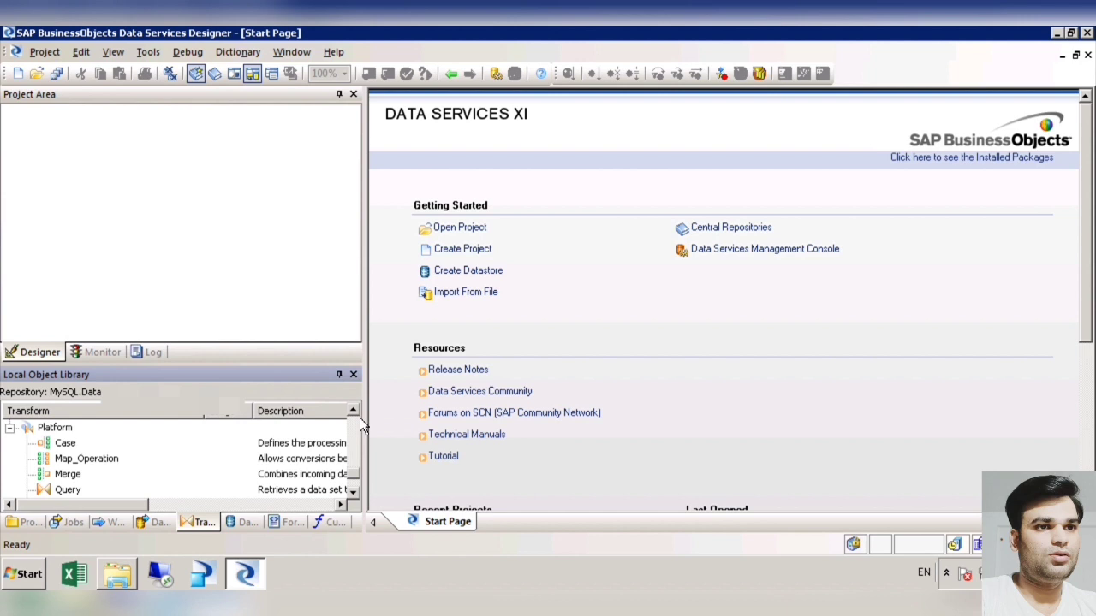
pyautogui.scroll(-1, 361, 507)
pyautogui.scroll(-1, 361, 507)
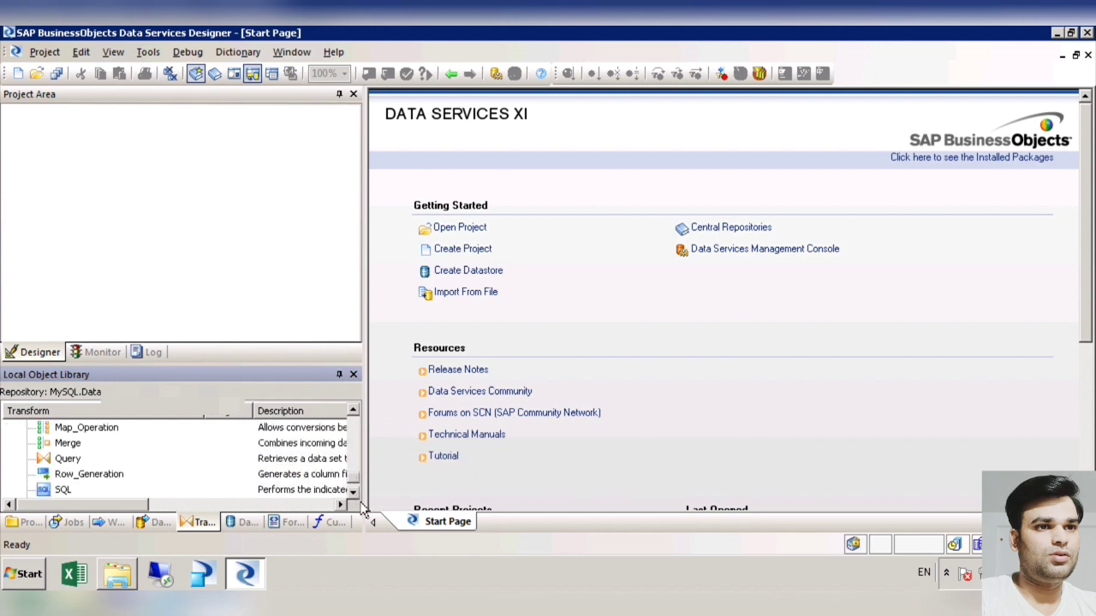
pyautogui.scroll(-1, 362, 508)
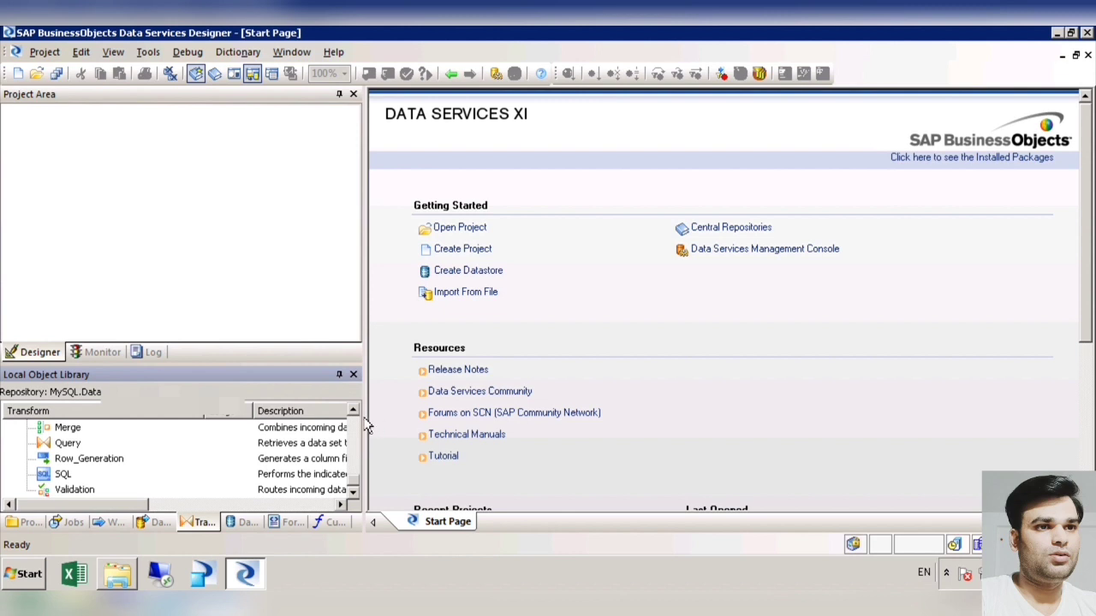
pyautogui.scroll(2, 369, 425)
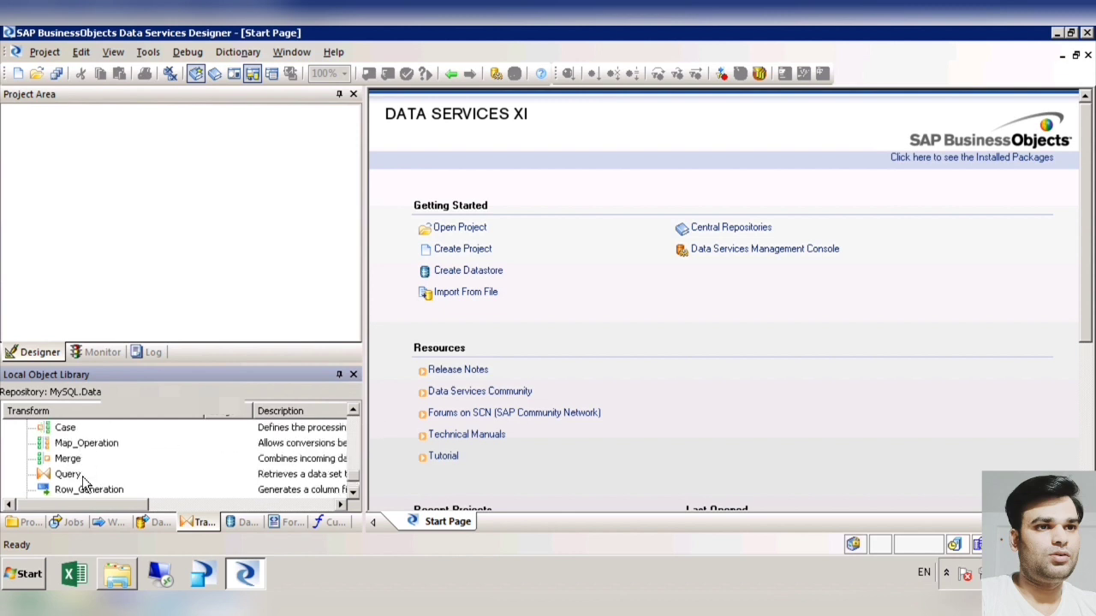
pyautogui.scroll(-2, 85, 463)
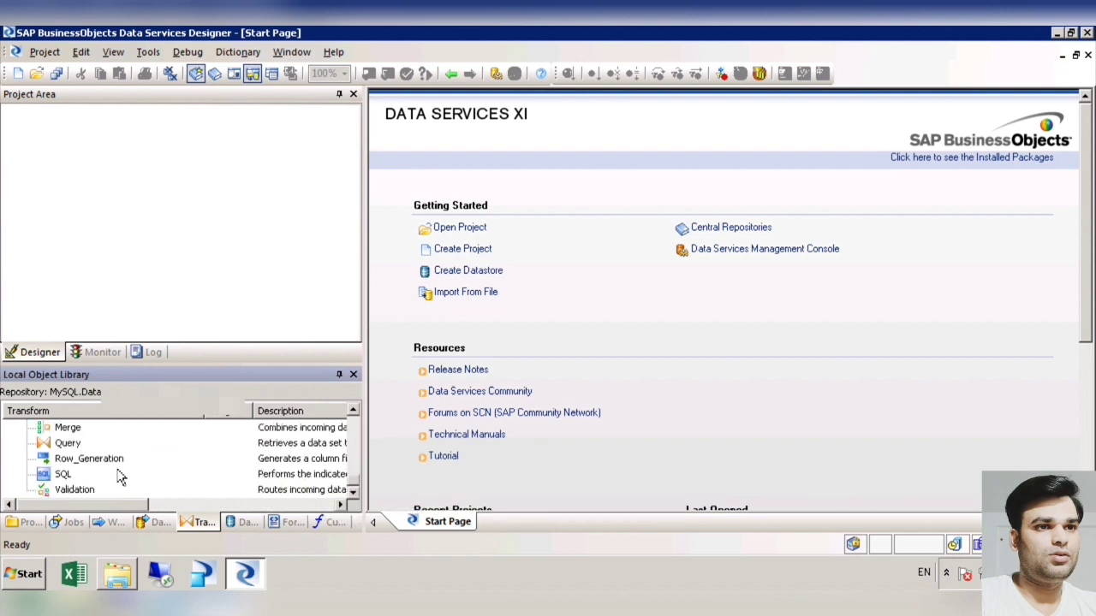
# Step: Review the Query, Row_Generation, SQL and Validation transforms one after another in the Platform group
pyautogui.click(67, 444)
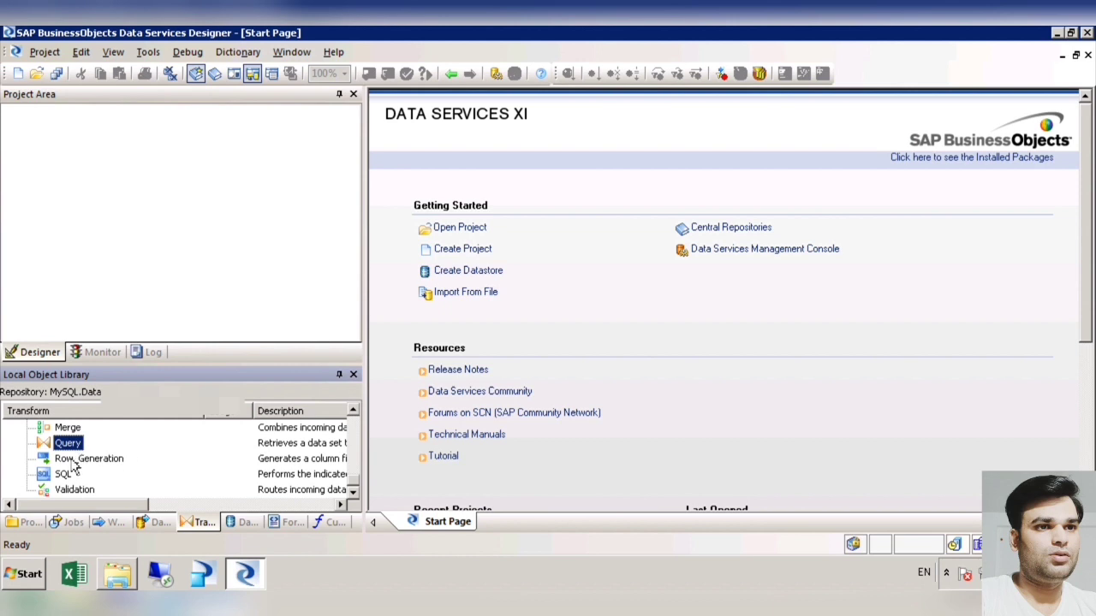
pyautogui.press('Down')
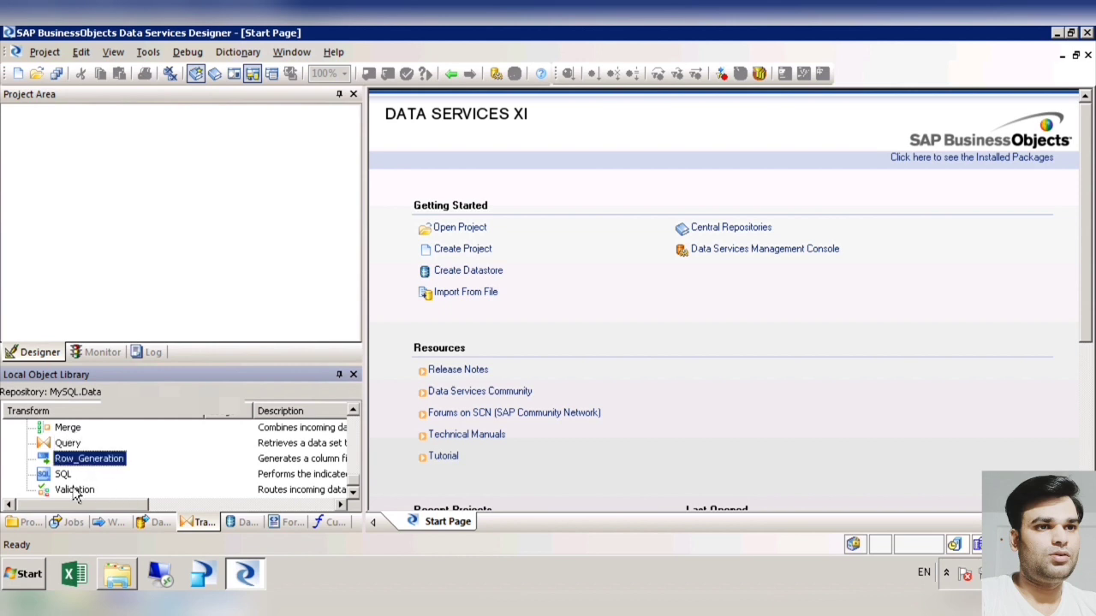
pyautogui.press('Down')
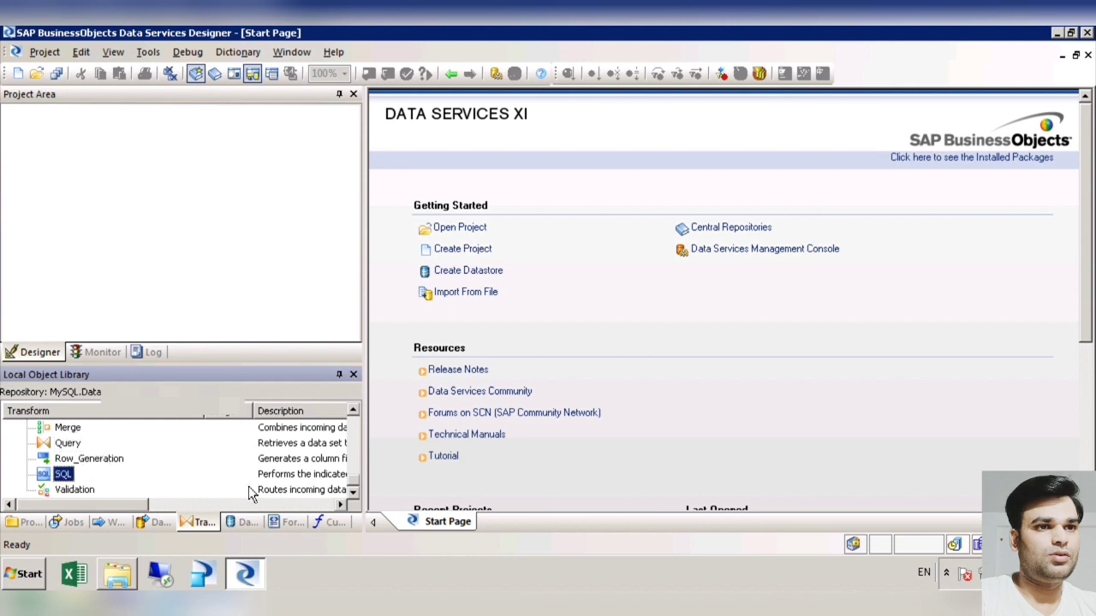
pyautogui.click(74, 491)
pyautogui.click(102, 465)
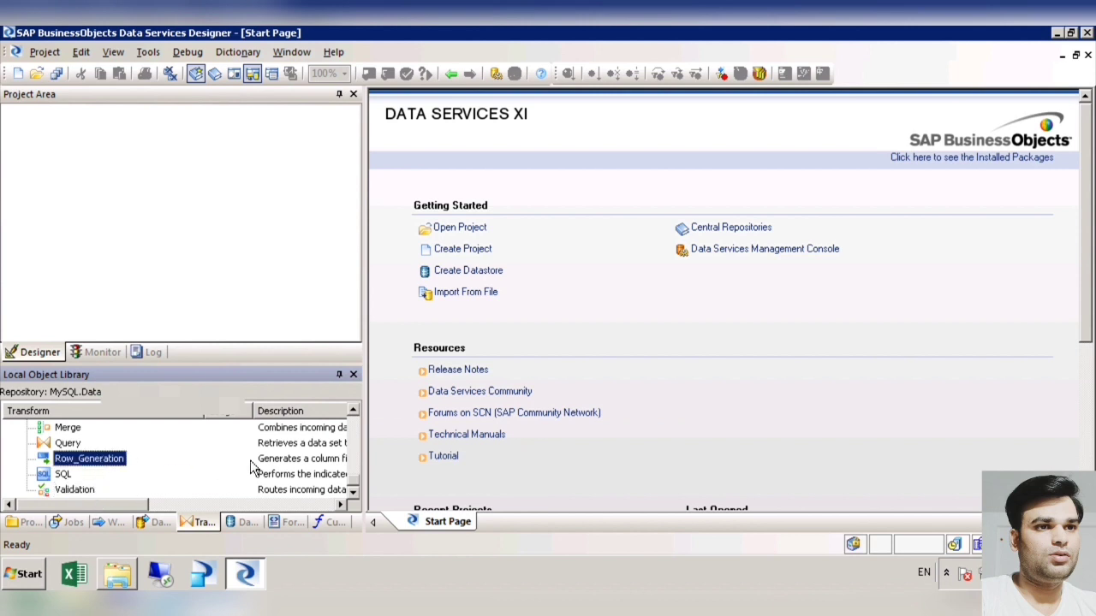
# Step: Review the Merge, Case and Map_Operation transforms in the Platform group
pyautogui.scroll(1, 362, 419)
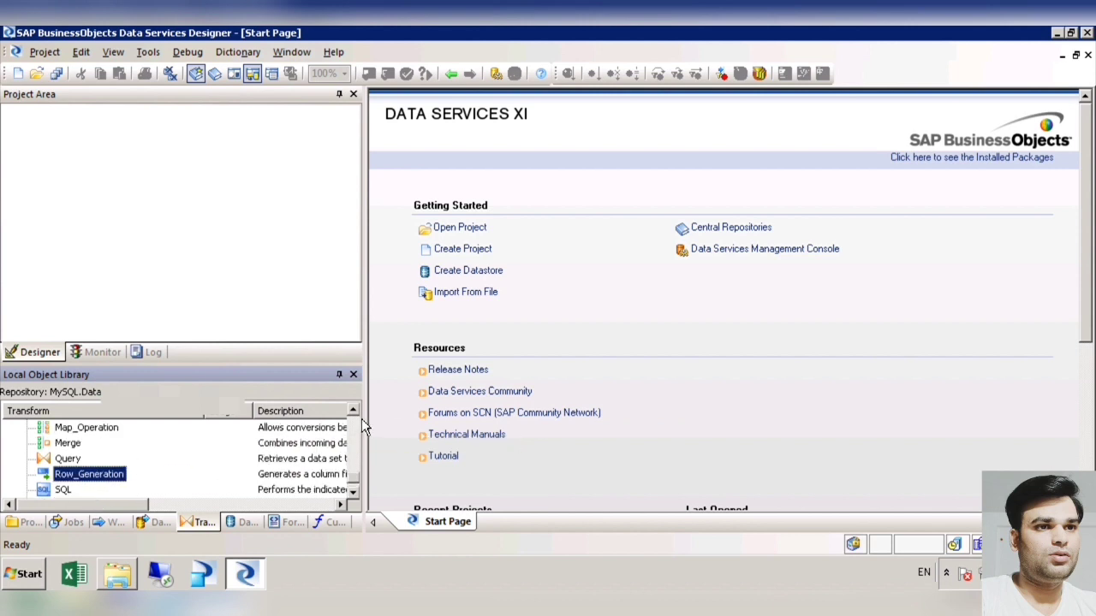
pyautogui.scroll(1, 362, 419)
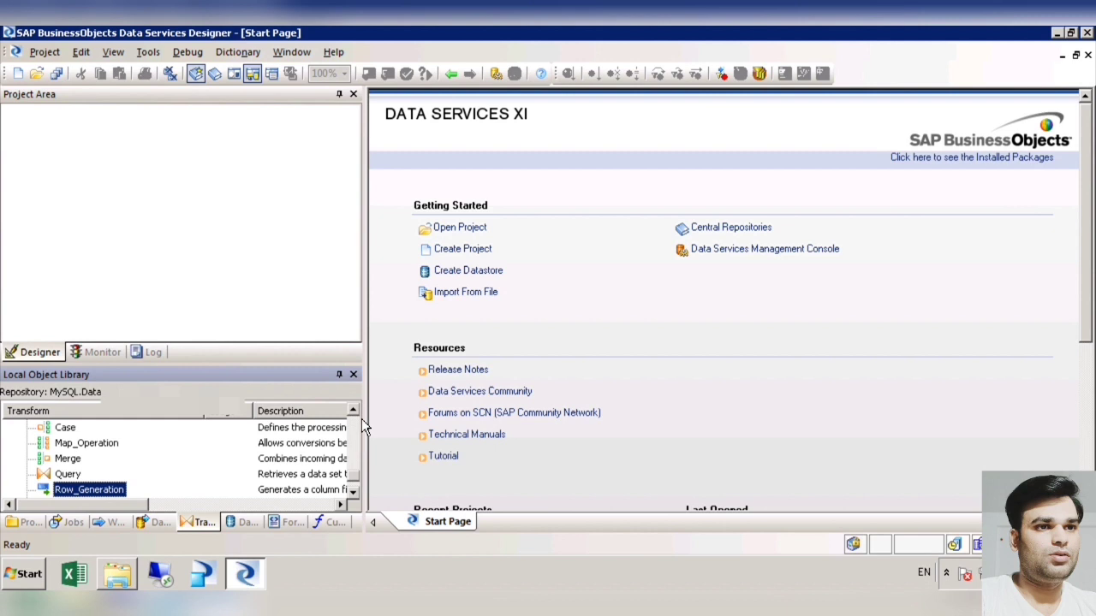
pyautogui.click(68, 459)
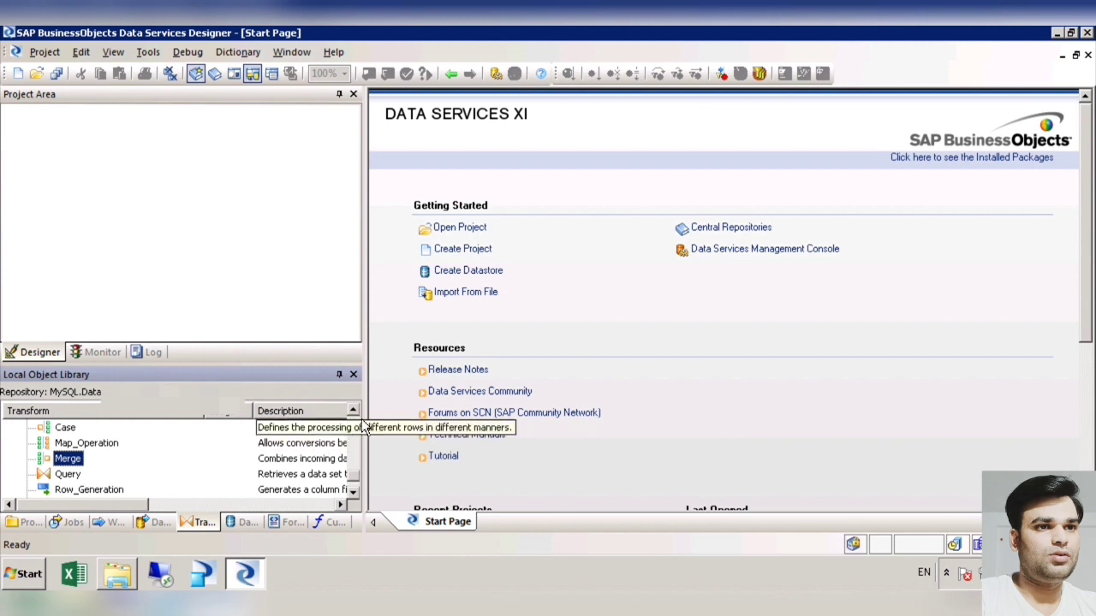
pyautogui.scroll(1, 363, 426)
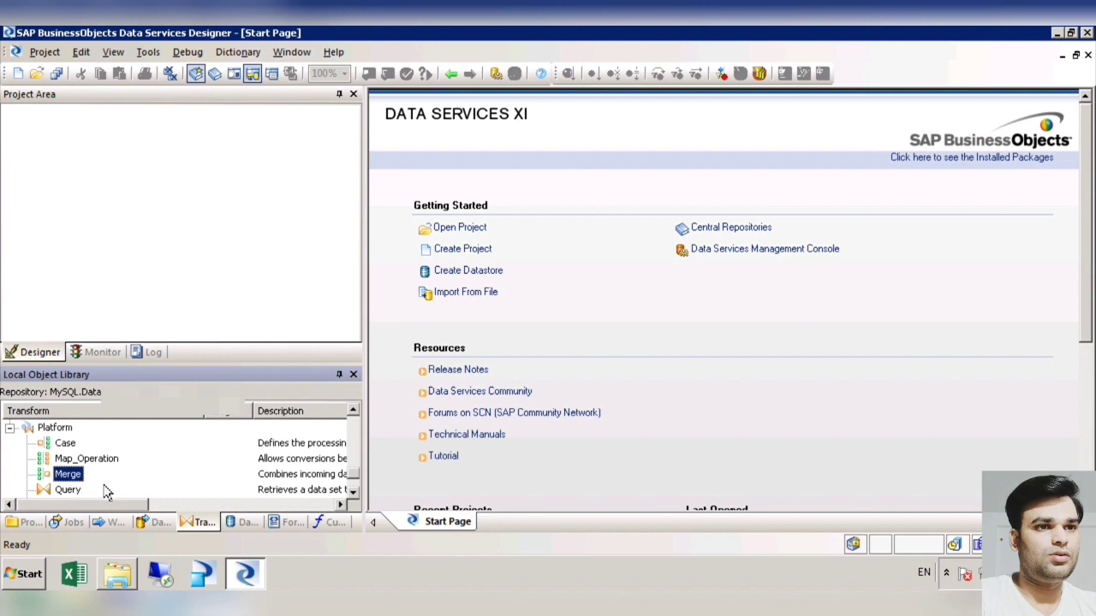
pyautogui.click(70, 445)
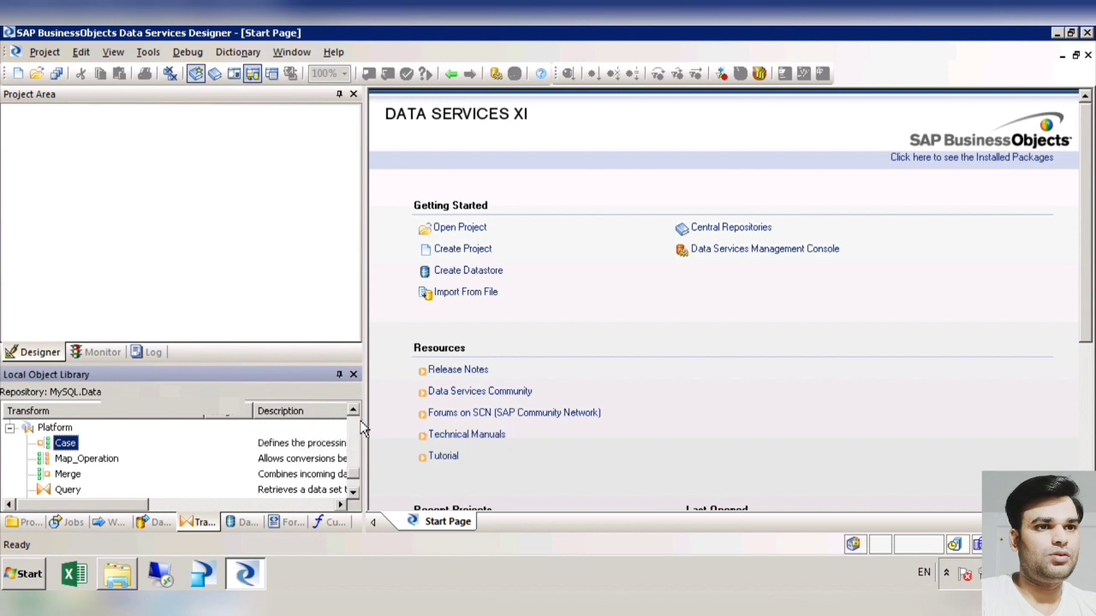
pyautogui.click(96, 462)
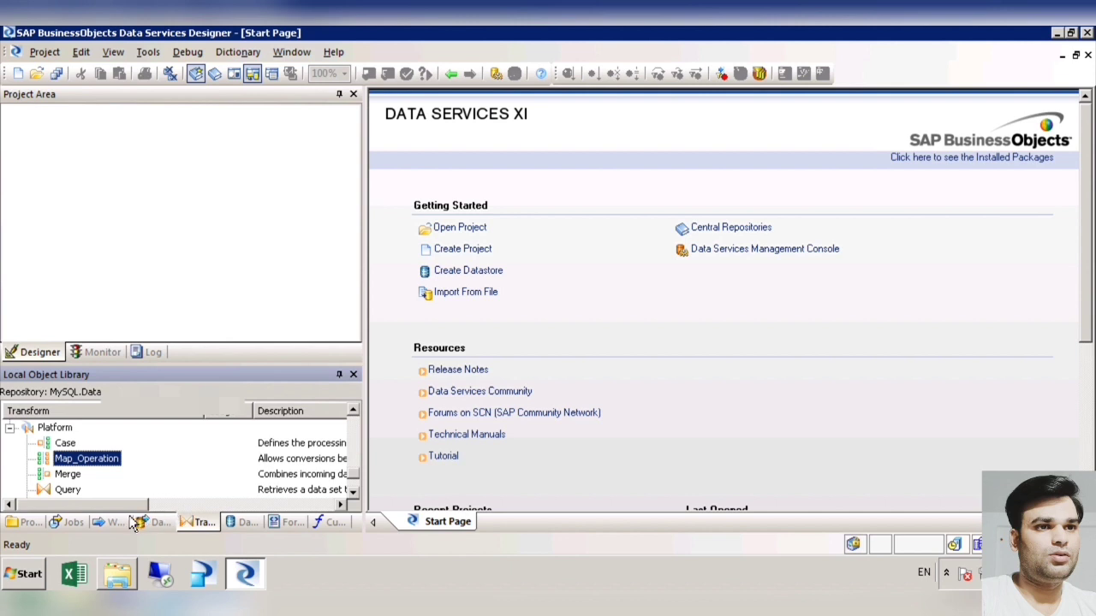
pyautogui.moveTo(135, 510); pyautogui.dragTo(85, 517)
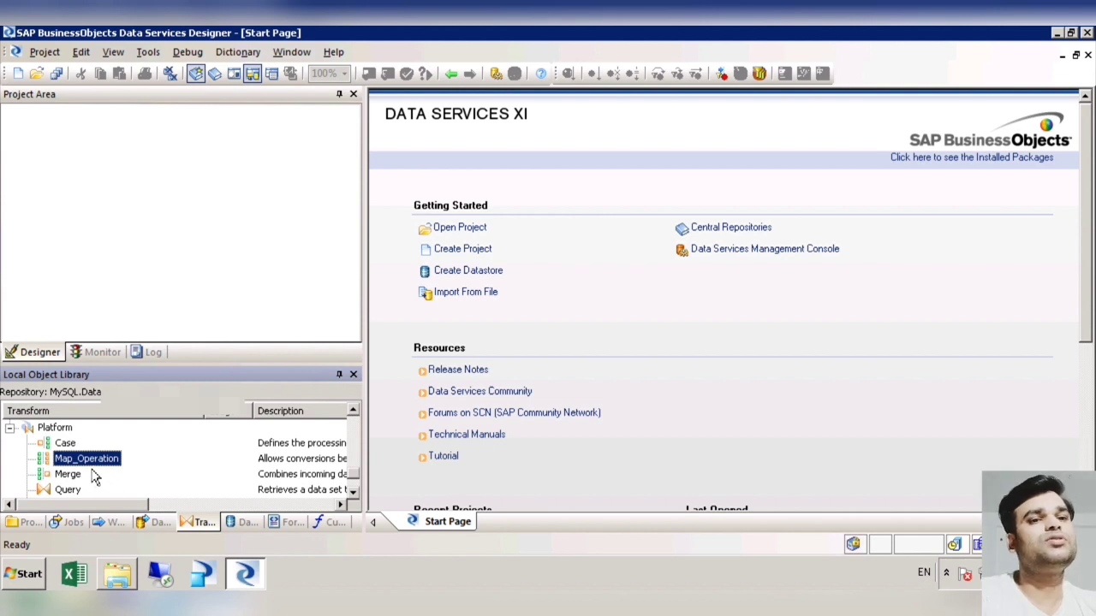
pyautogui.click(359, 491)
pyautogui.click(359, 492)
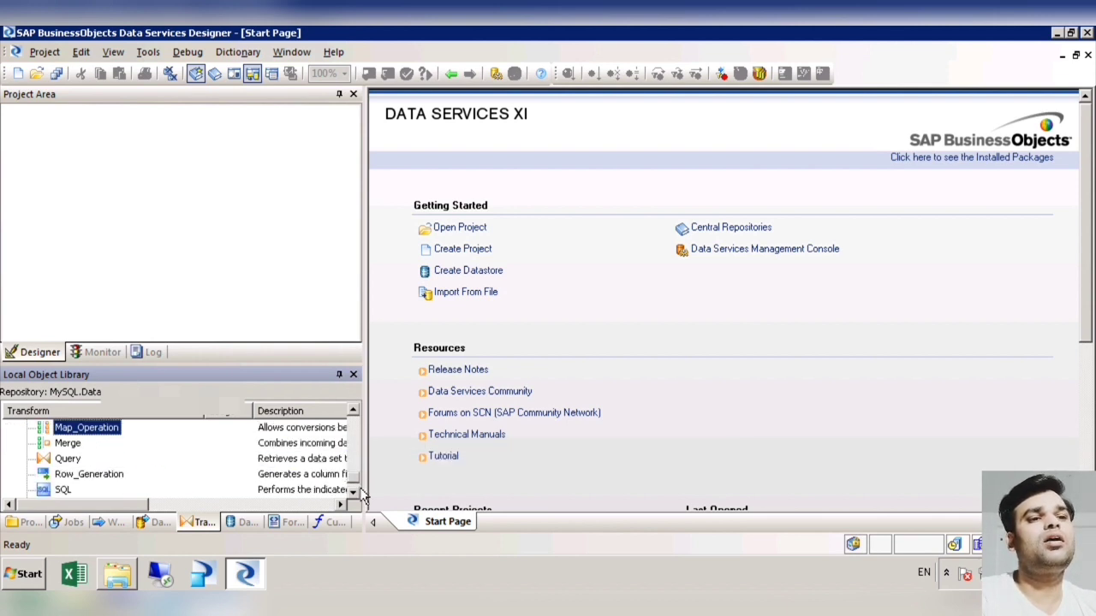
pyautogui.scroll(1, 362, 490)
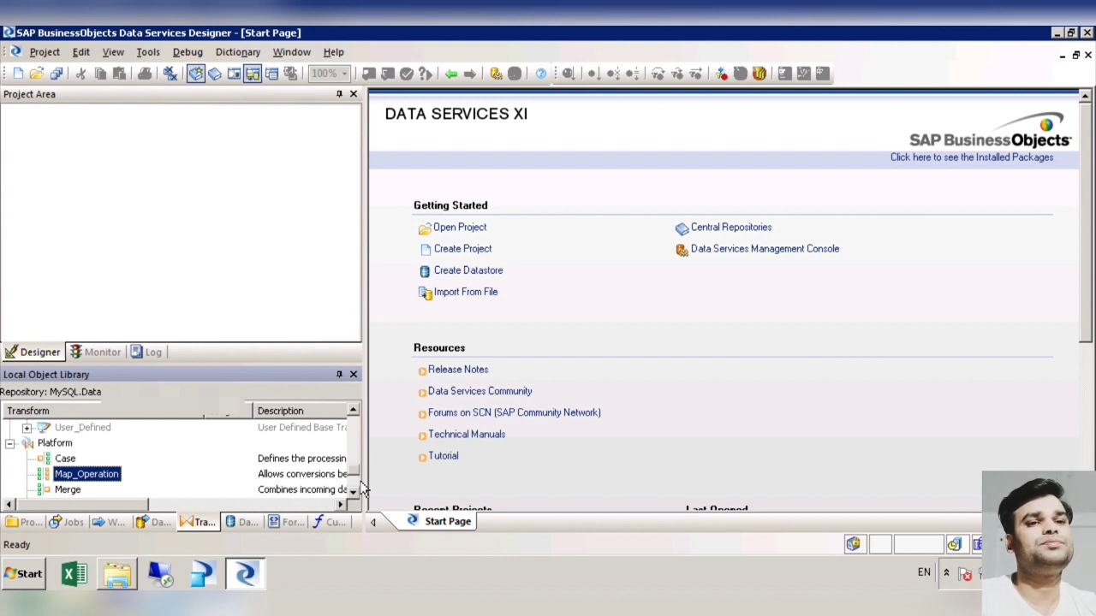
pyautogui.moveTo(361, 483); pyautogui.dragTo(360, 433)
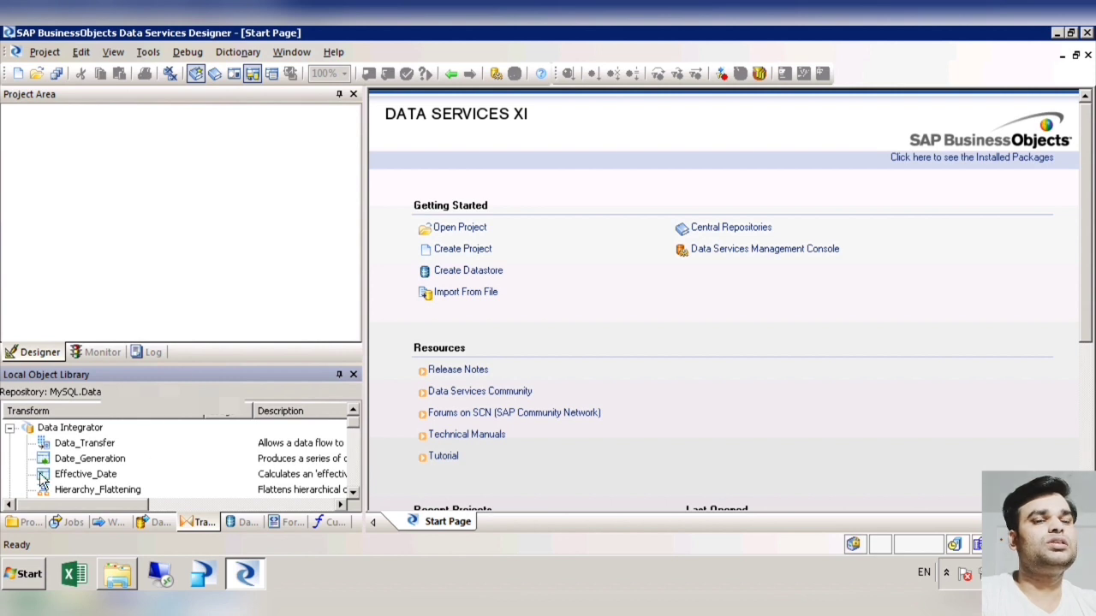
# Step: Start a new datastore from the datastores in the local object library and name it DS_SYS1_ORA
pyautogui.click(252, 532)
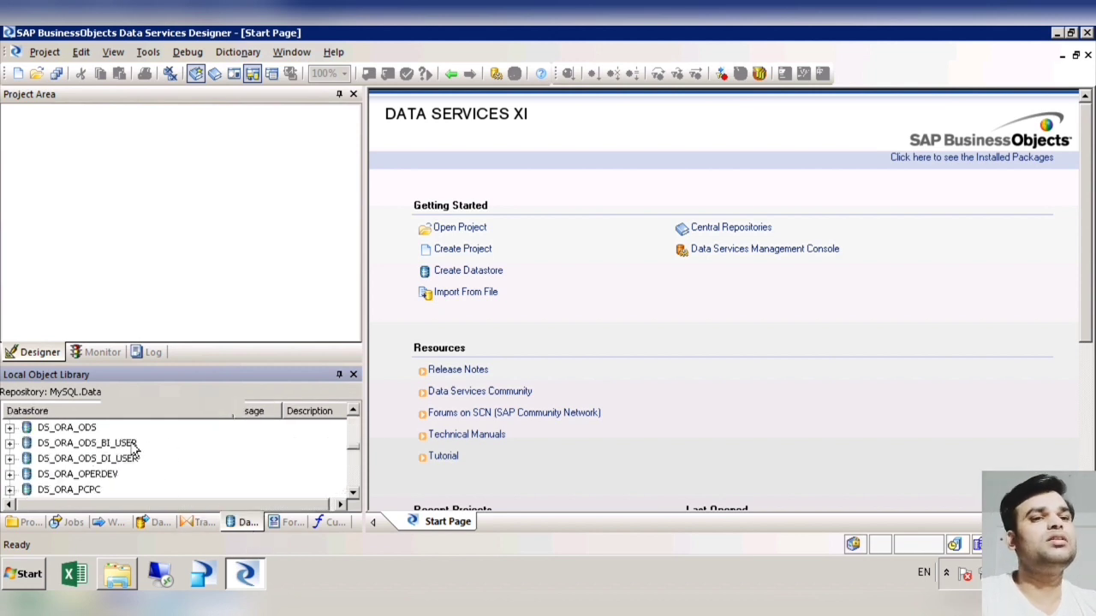
pyautogui.rightClick(287, 452)
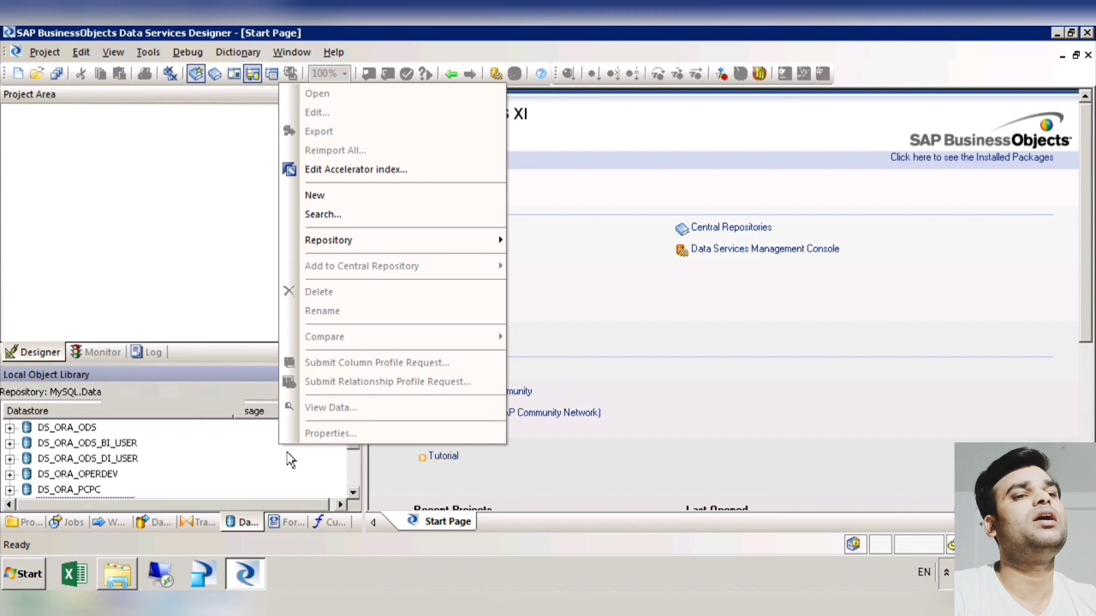
pyautogui.click(339, 203)
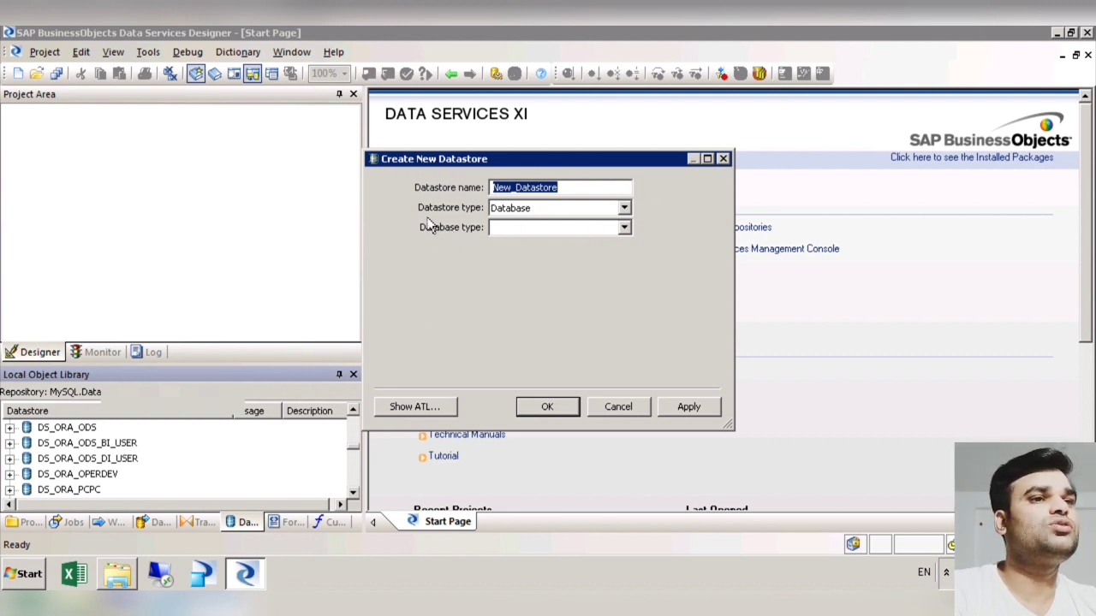
pyautogui.moveTo(584, 194); pyautogui.dragTo(451, 196)
pyautogui.write('DS_')
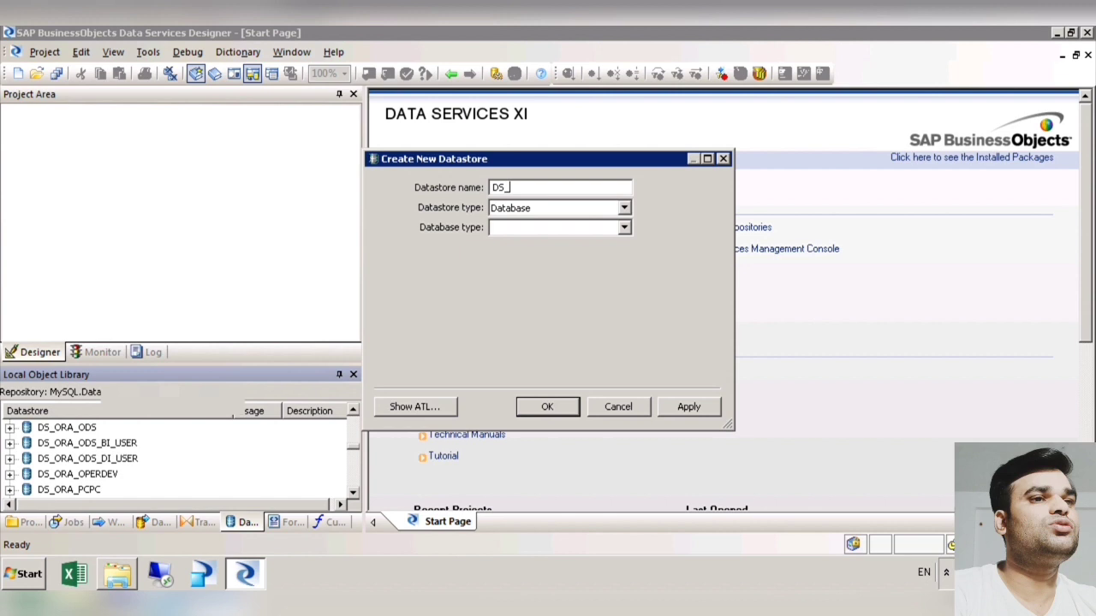
pyautogui.write('SYS1_ORA')
pyautogui.doubleClick(525, 192)
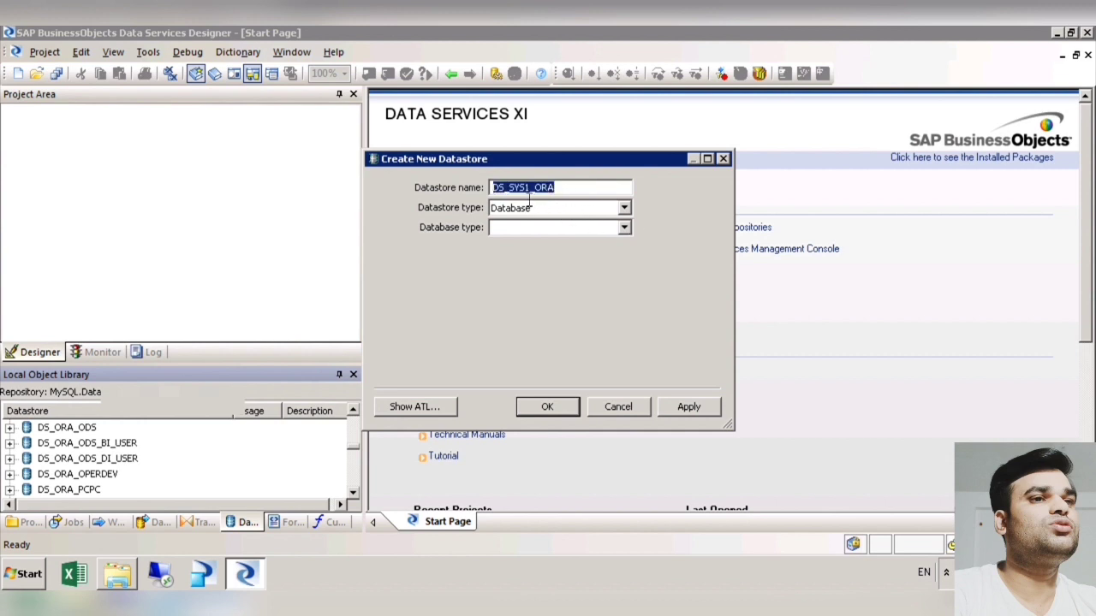
pyautogui.click(526, 197)
pyautogui.moveTo(559, 196); pyautogui.dragTo(537, 195)
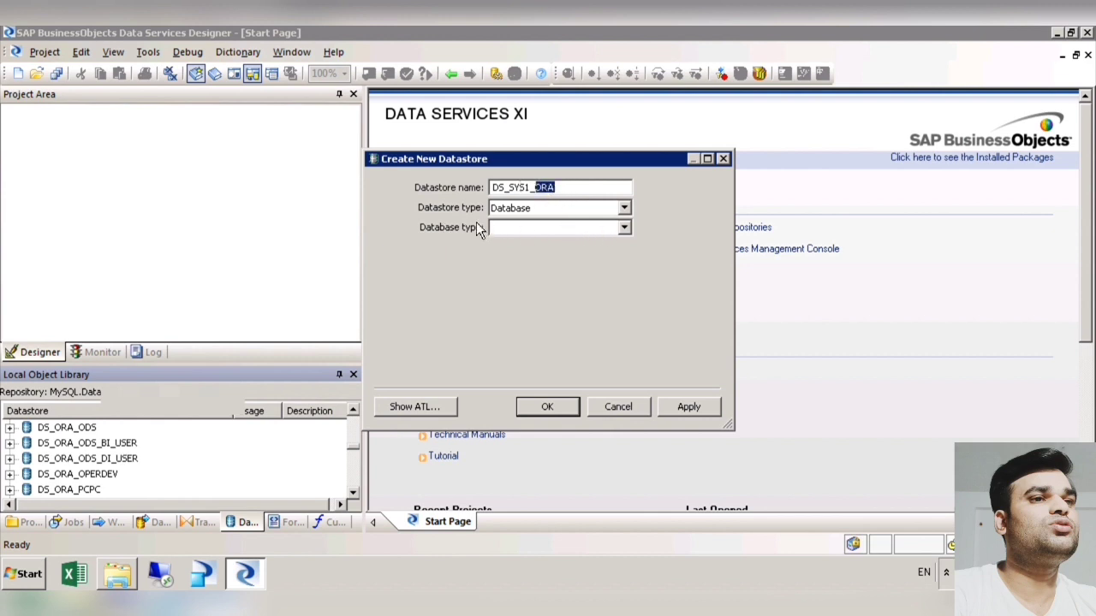
# Step: Set the datastore type to Database, look through the available database types and choose Teradata
pyautogui.click(632, 213)
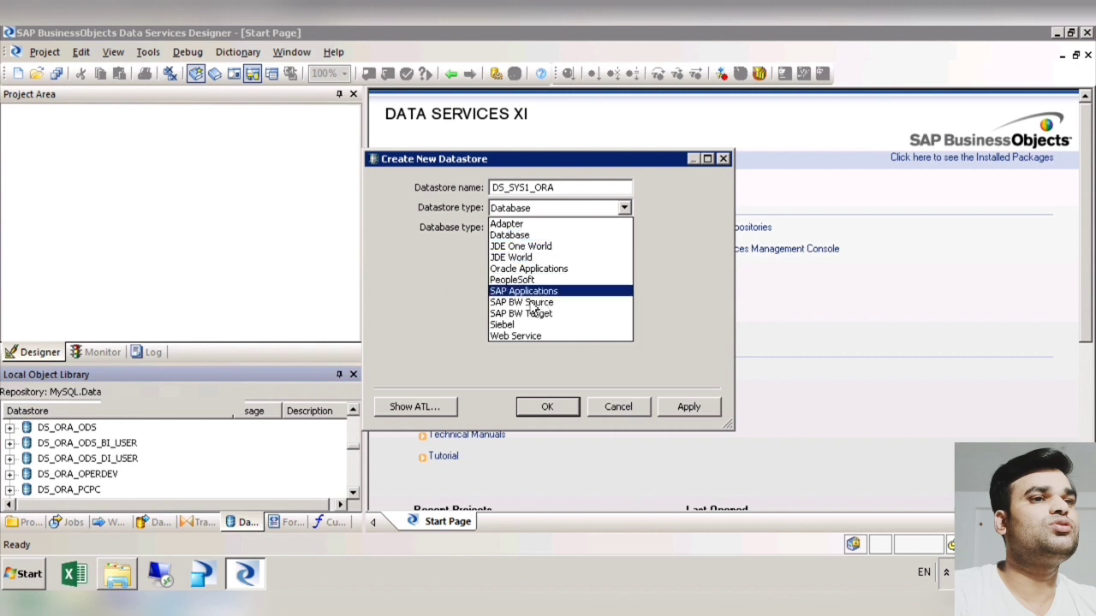
pyautogui.click(530, 242)
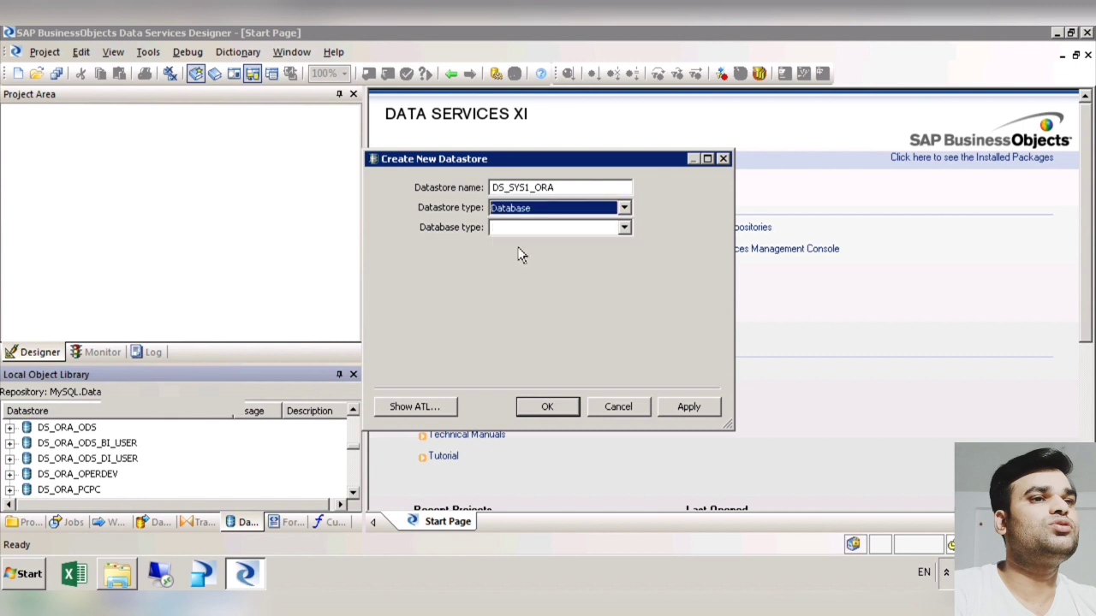
pyautogui.click(624, 228)
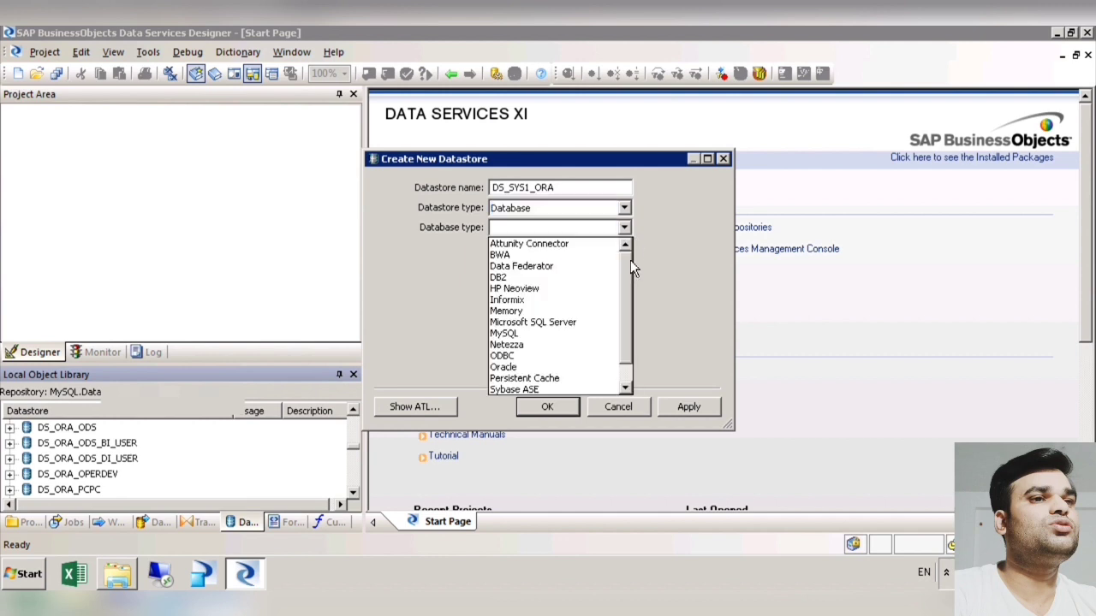
pyautogui.scroll(-1, 633, 272)
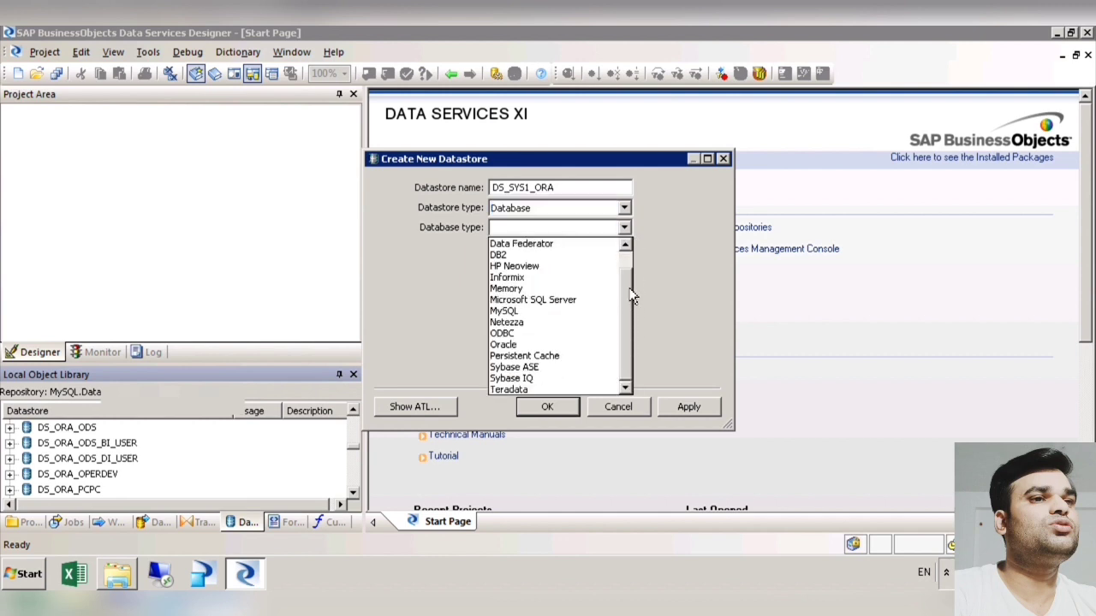
pyautogui.moveTo(631, 295); pyautogui.dragTo(638, 274)
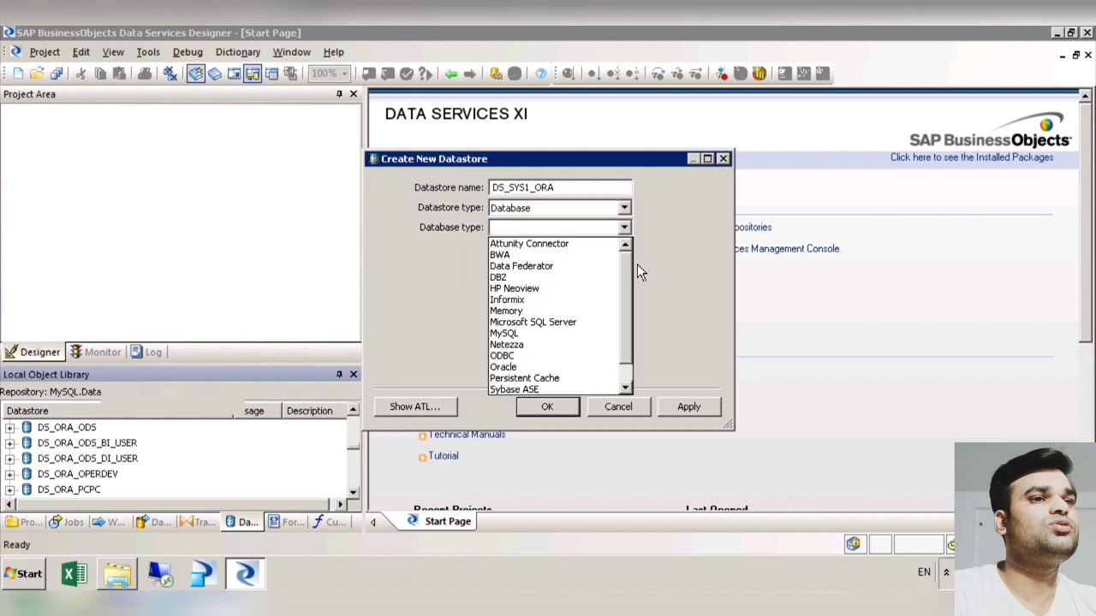
pyautogui.scroll(-1, 636, 291)
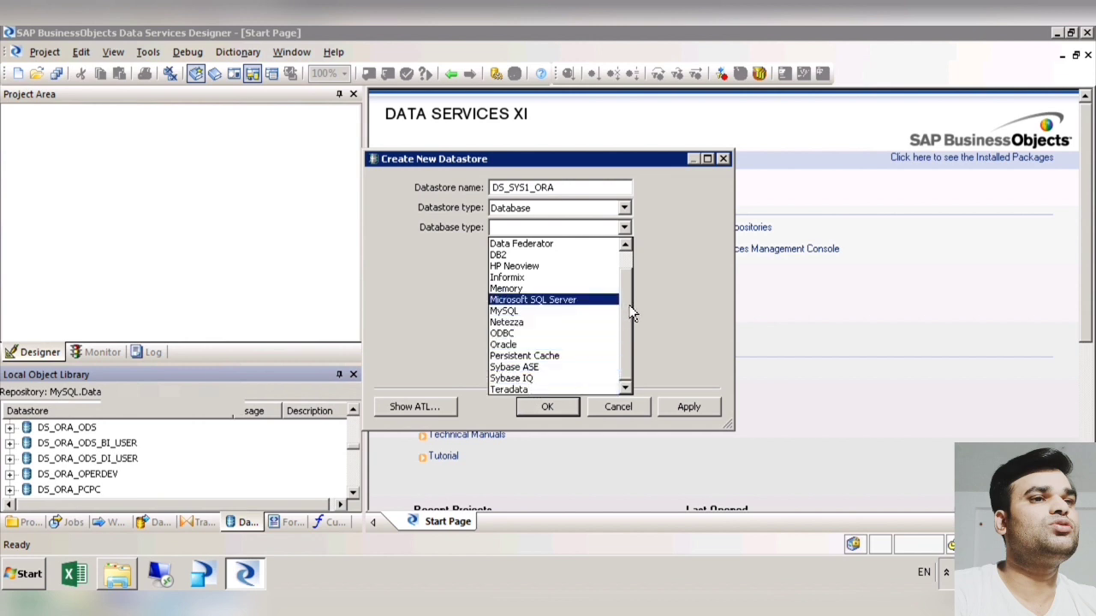
pyautogui.scroll(1, 636, 291)
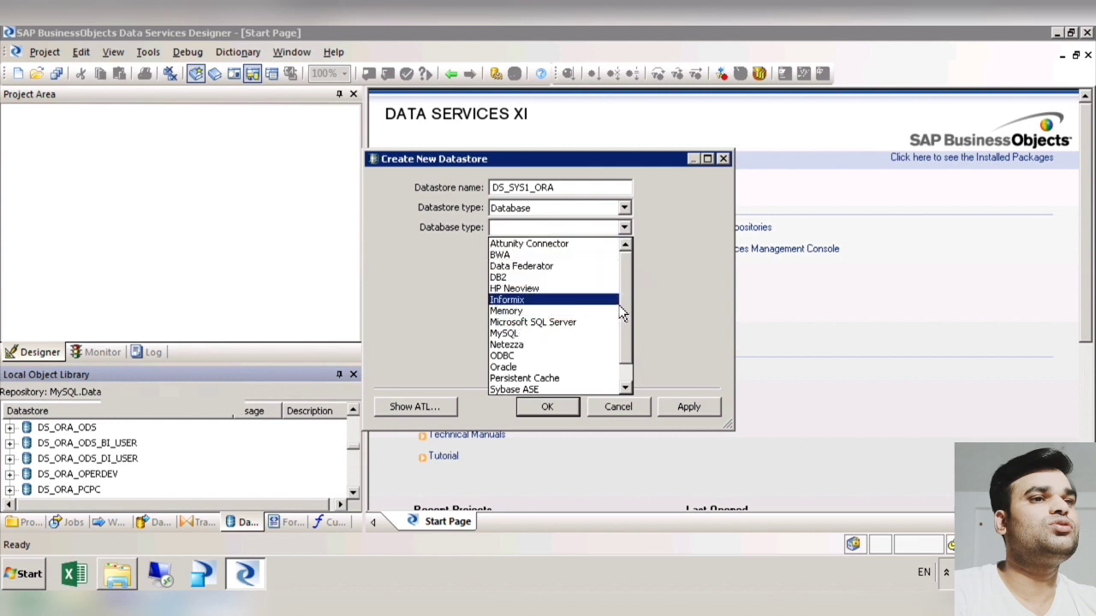
pyautogui.scroll(-1, 636, 338)
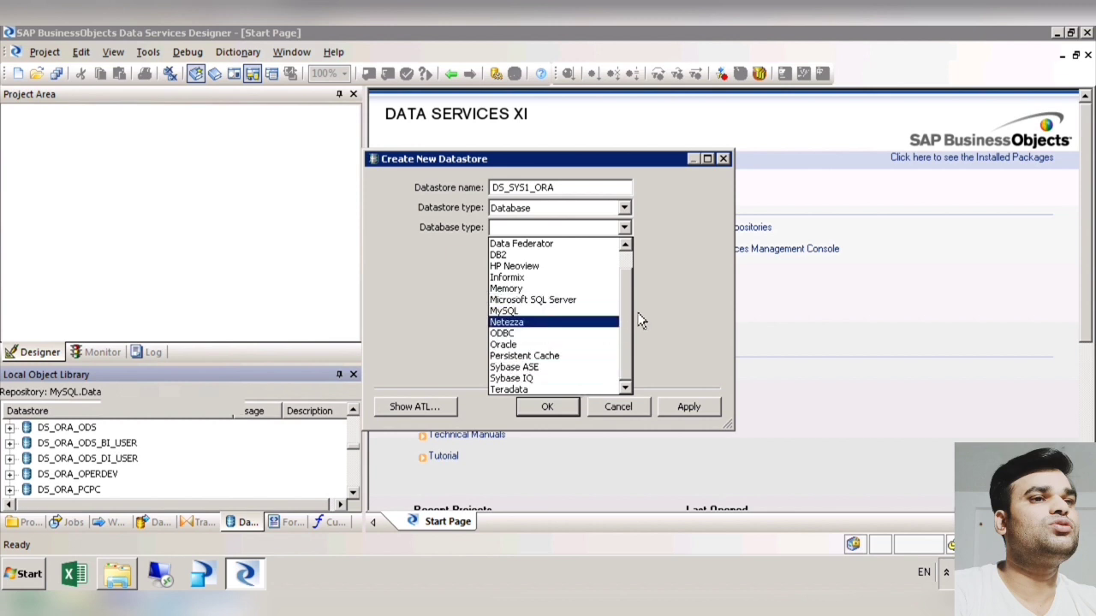
pyautogui.scroll(1, 640, 319)
pyautogui.scroll(-1, 634, 329)
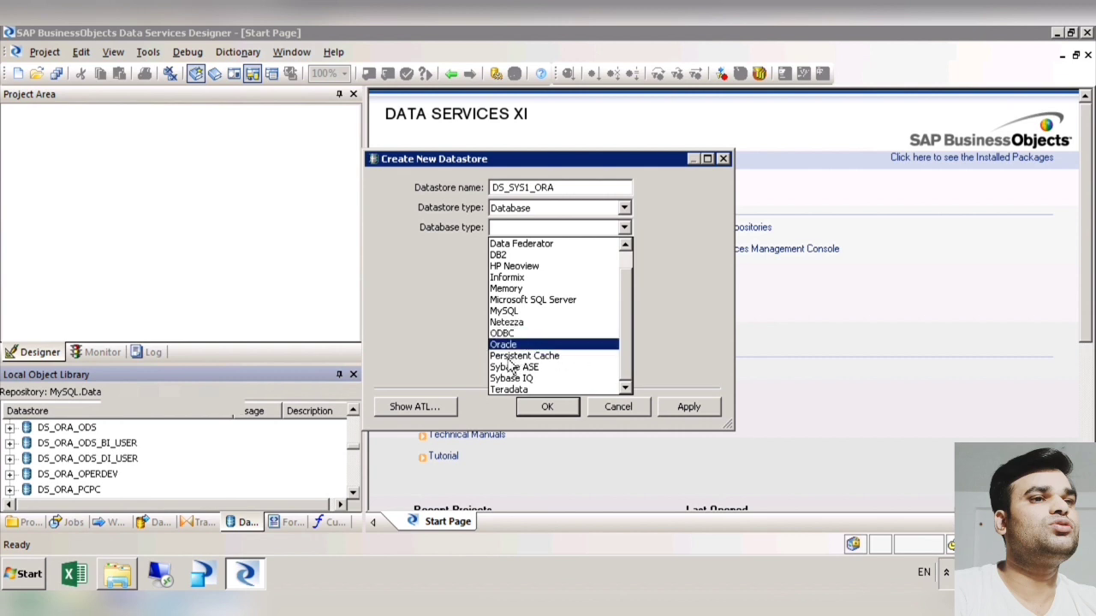
pyautogui.click(522, 390)
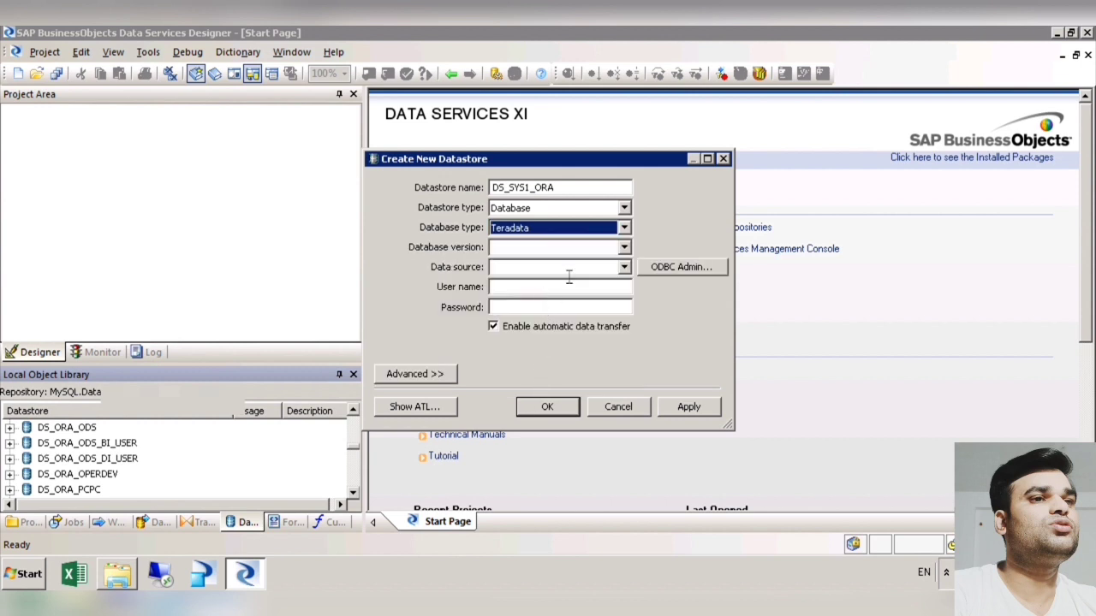
# Step: Select version Teradata 13 and data source PNCR, fill in the account's user name and password, and apply the datastore settings
pyautogui.click(624, 248)
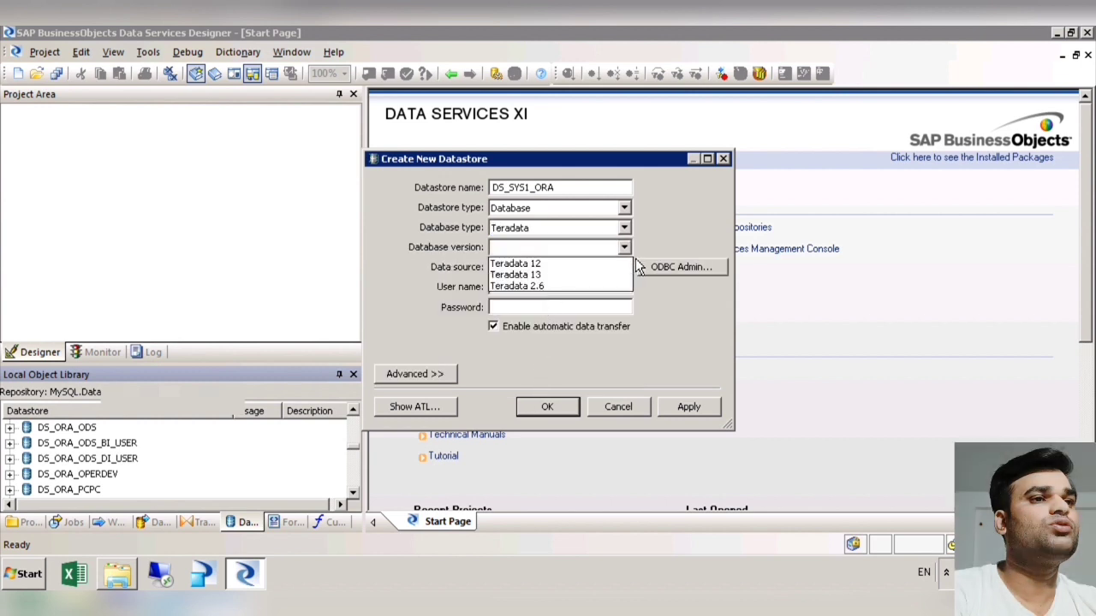
pyautogui.click(600, 273)
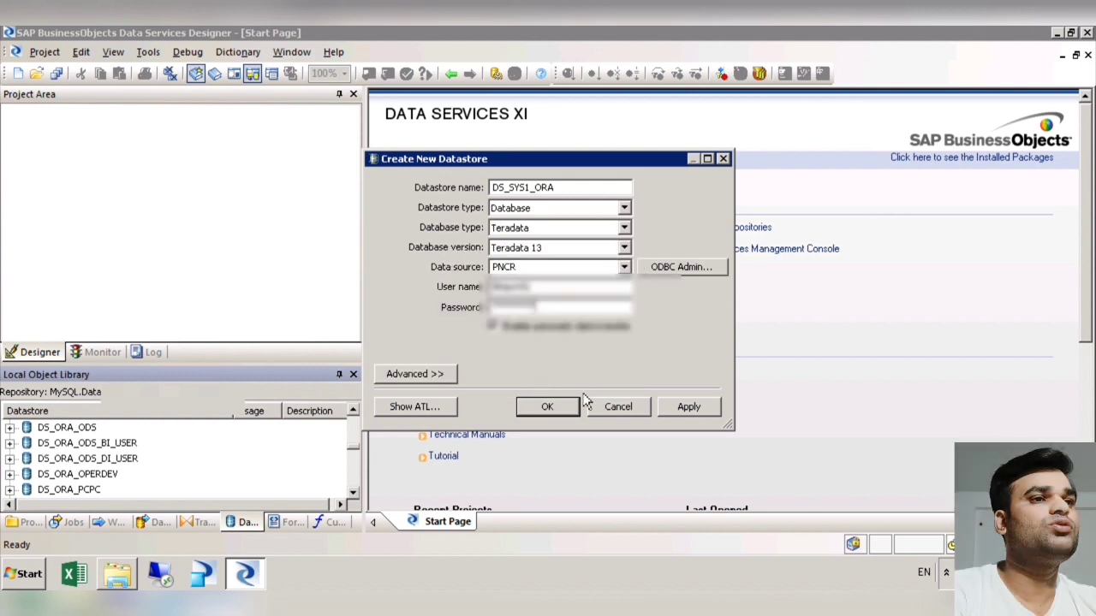
pyautogui.click(698, 409)
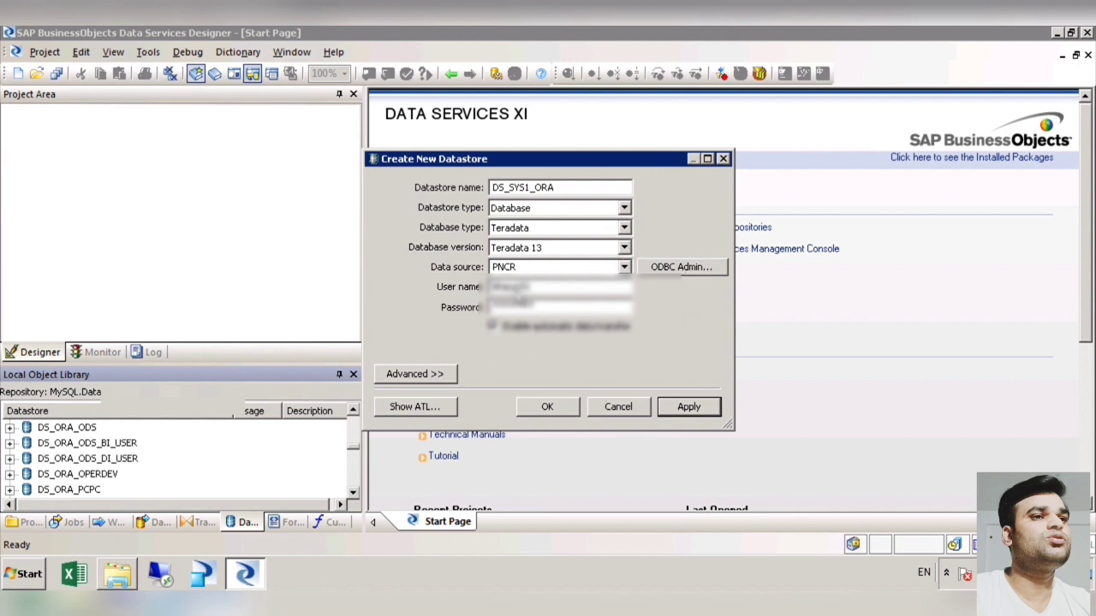
# Step: Try to apply the datastore with a re-entered account password and decline saving it without a database connection
pyautogui.click(552, 309)
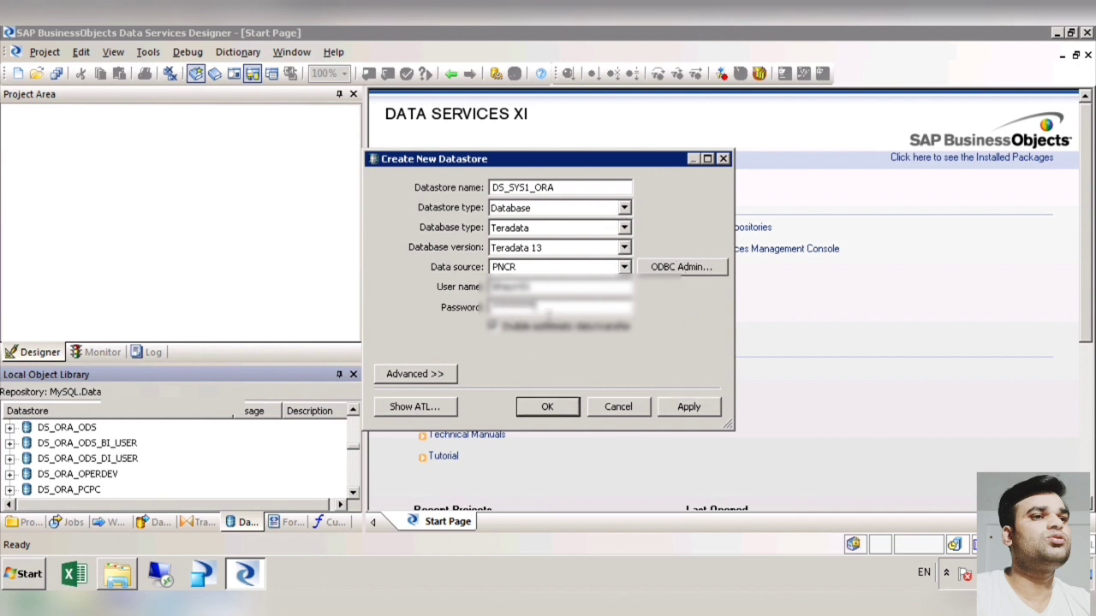
pyautogui.press('BackSpace')
pyautogui.press('BackSpace')
pyautogui.press('BackSpace')
pyautogui.press('BackSpace')
pyautogui.press('BackSpace')
pyautogui.press('BackSpace')
pyautogui.press('BackSpace')
pyautogui.press('BackSpace')
pyautogui.press('BackSpace')
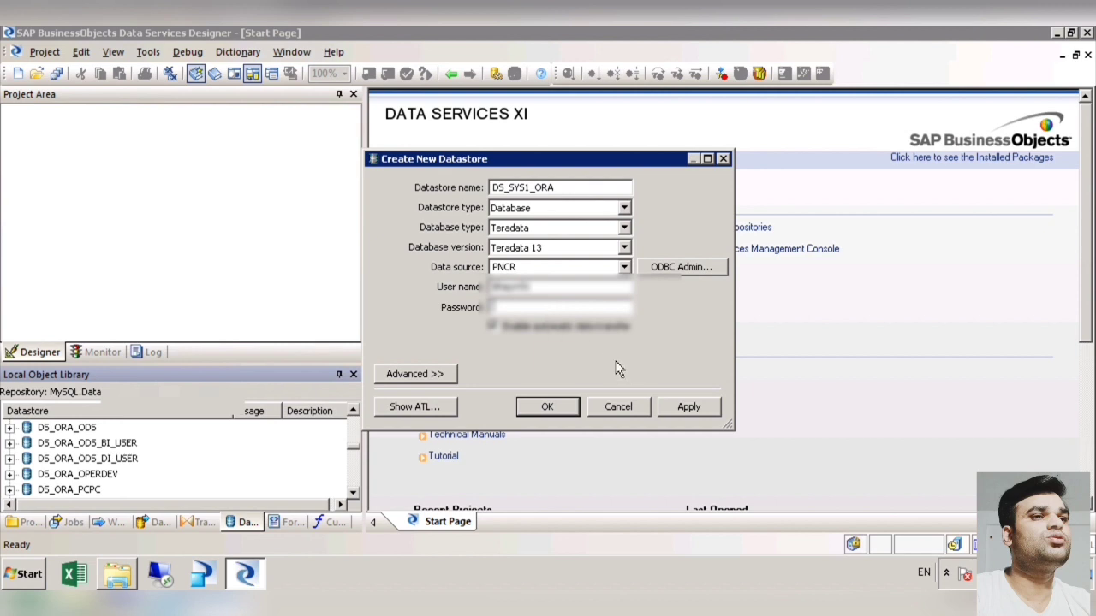
pyautogui.click(708, 412)
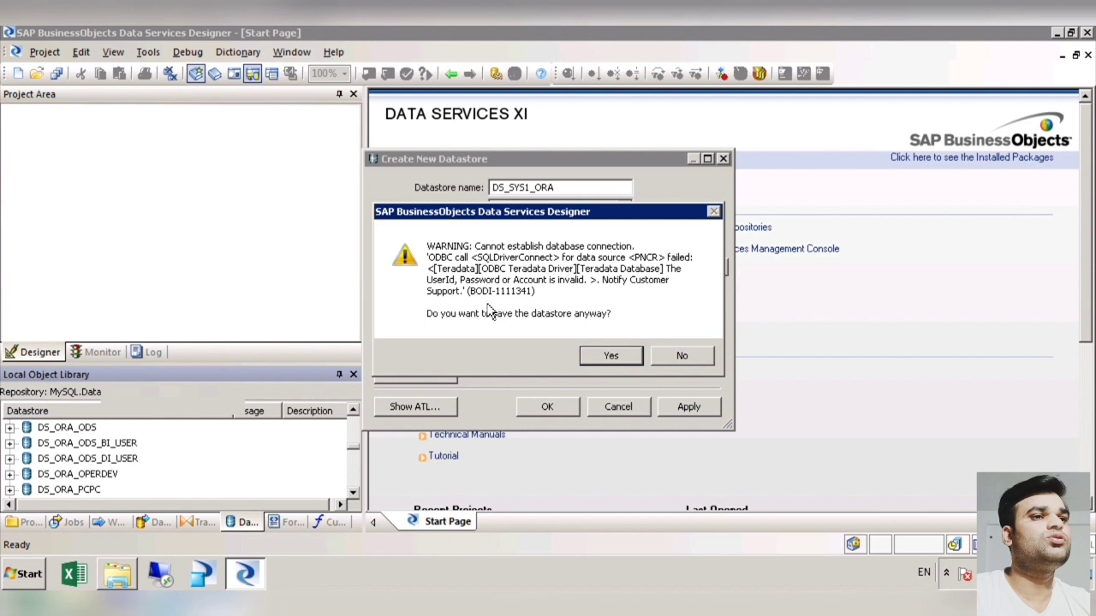
pyautogui.click(689, 360)
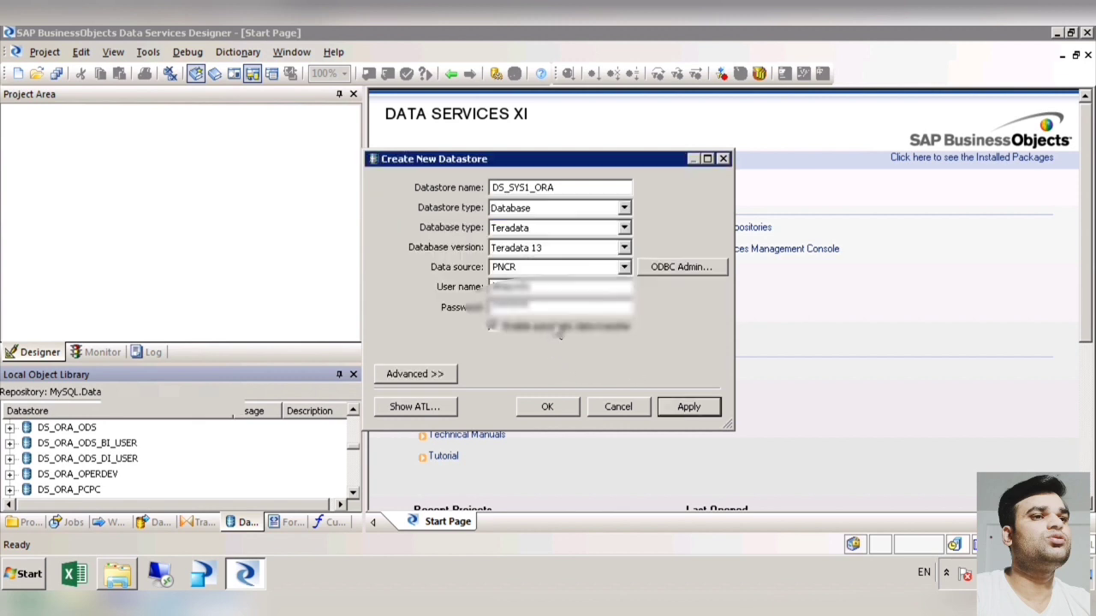
# Step: Replace the account password, apply the datastore settings and finish creating the datastore
pyautogui.moveTo(547, 309); pyautogui.dragTo(435, 310)
pyautogui.write('*****')
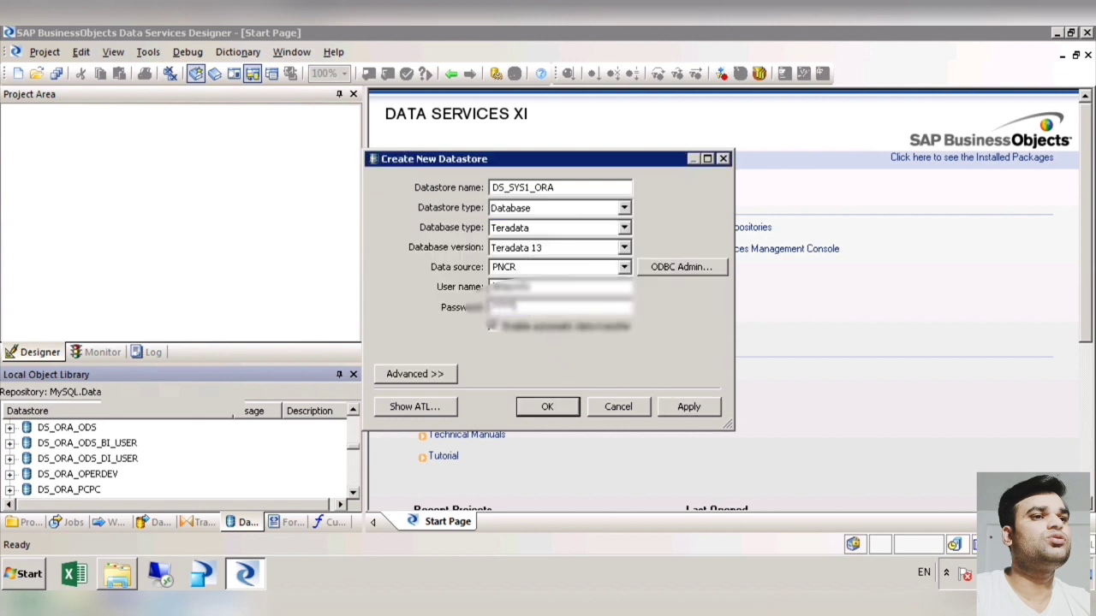
pyautogui.write('****')
pyautogui.click(698, 416)
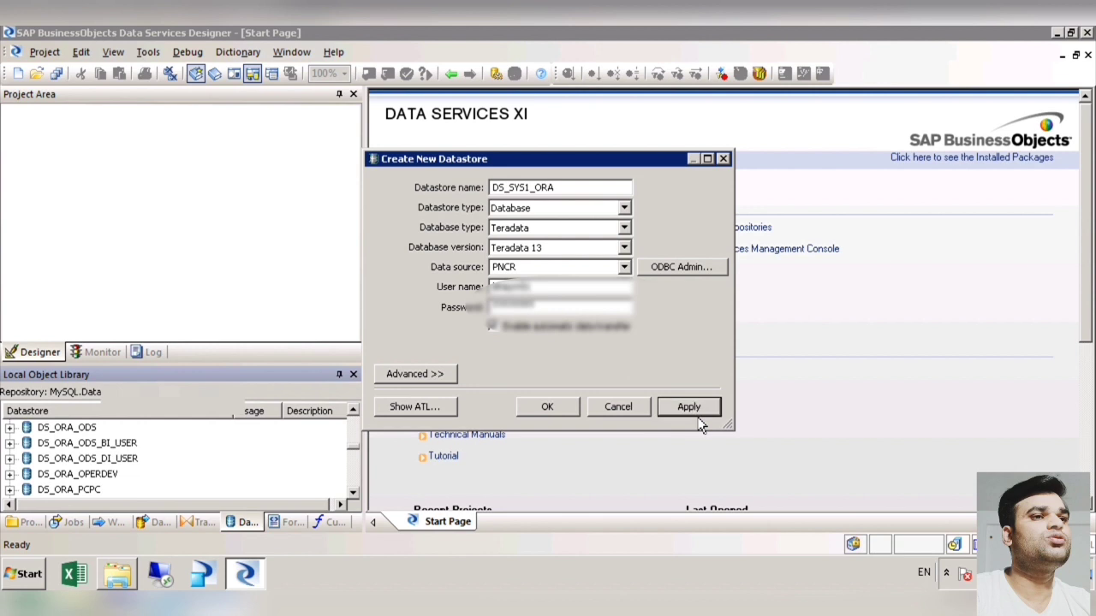
pyautogui.click(549, 413)
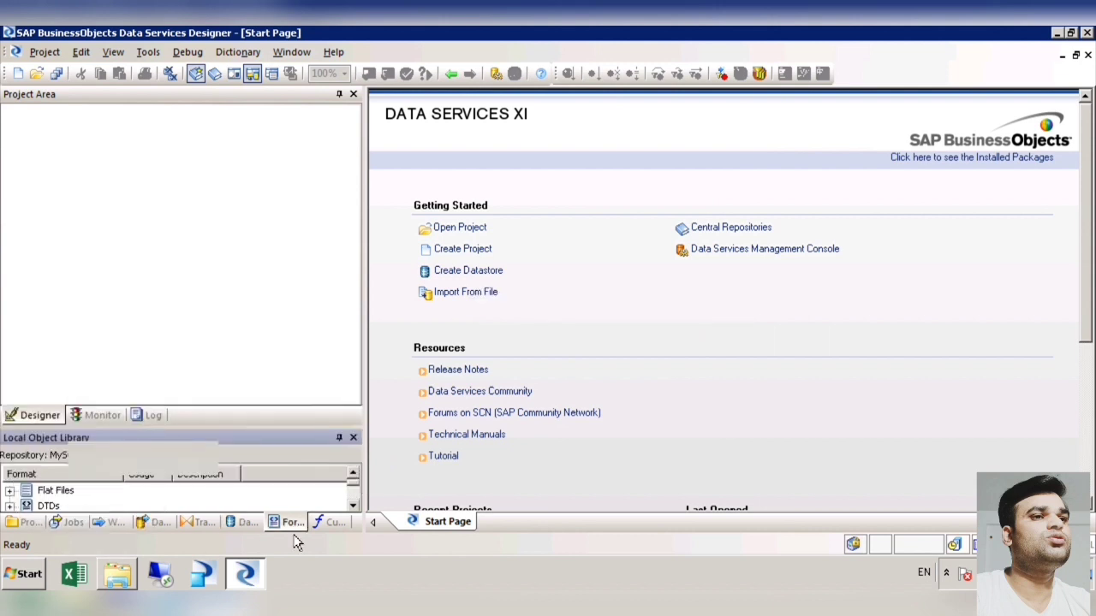
# Step: Enlarge the local object library and look through its file formats and custom functions
pyautogui.moveTo(286, 415); pyautogui.dragTo(284, 266)
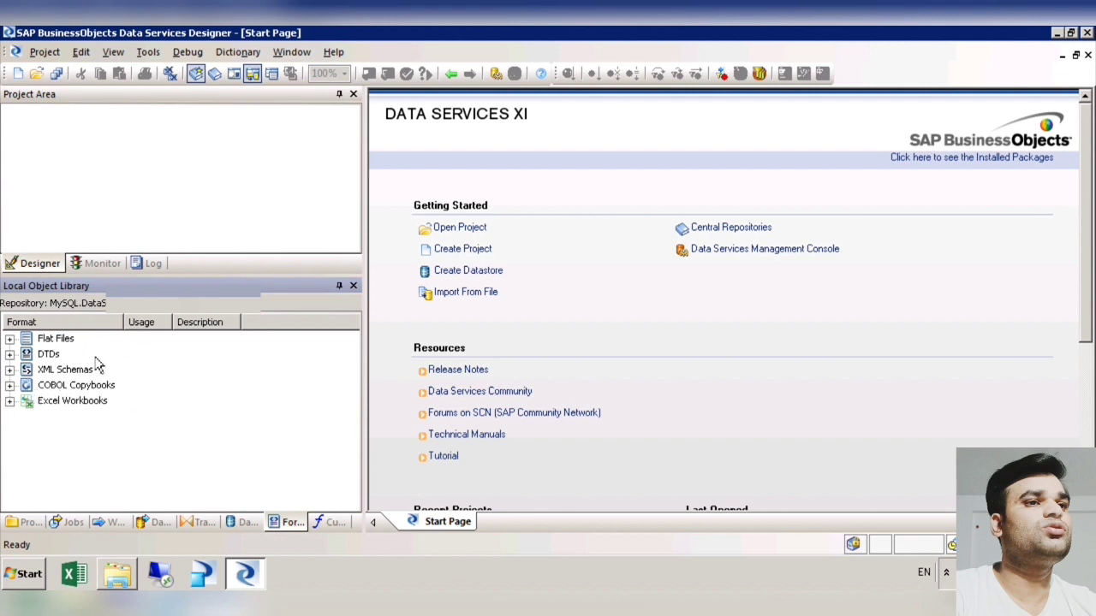
pyautogui.click(333, 527)
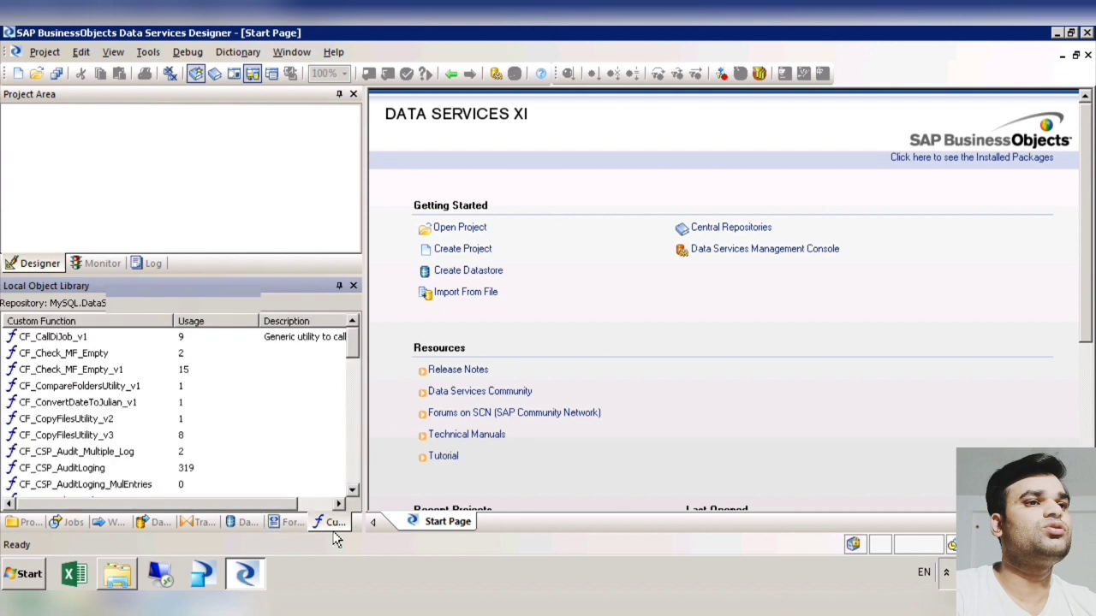
pyautogui.click(292, 526)
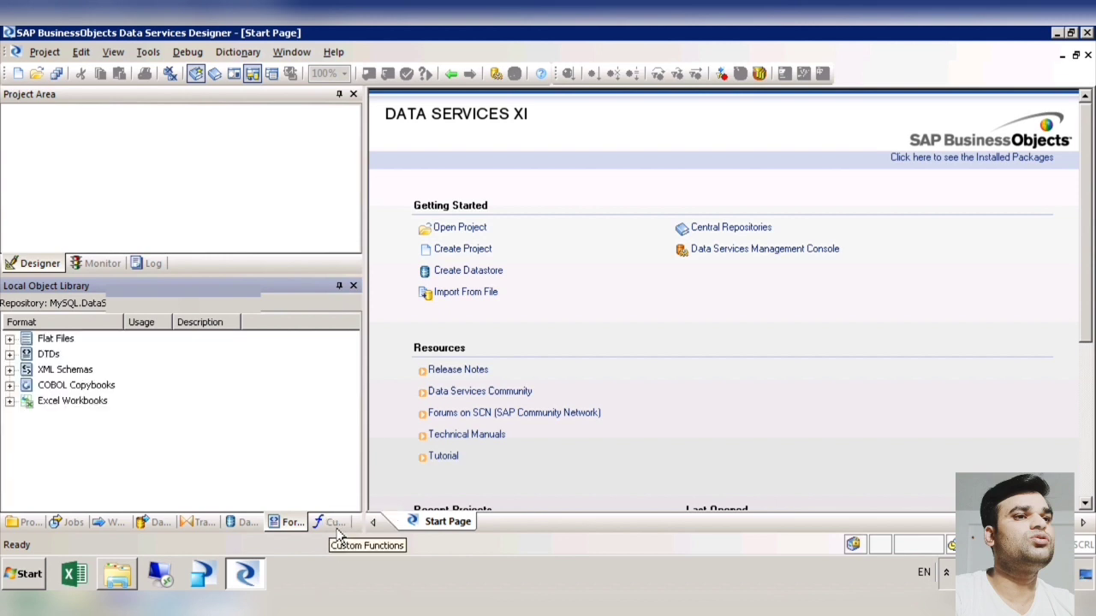
pyautogui.click(153, 143)
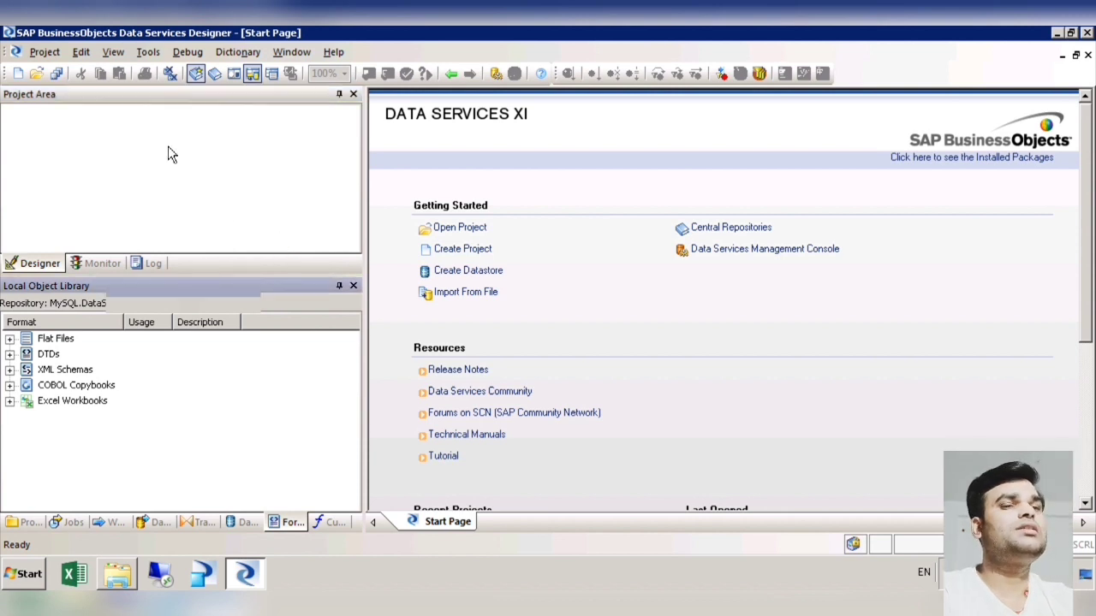
pyautogui.click(153, 143)
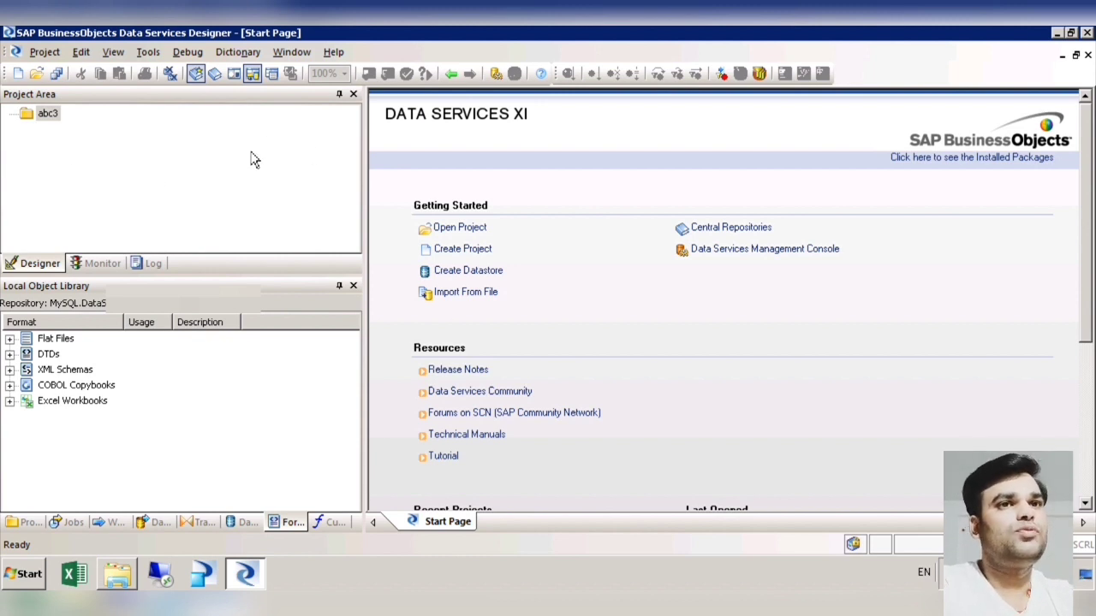
# Step: Create a new project named abc4
pyautogui.click(20, 79)
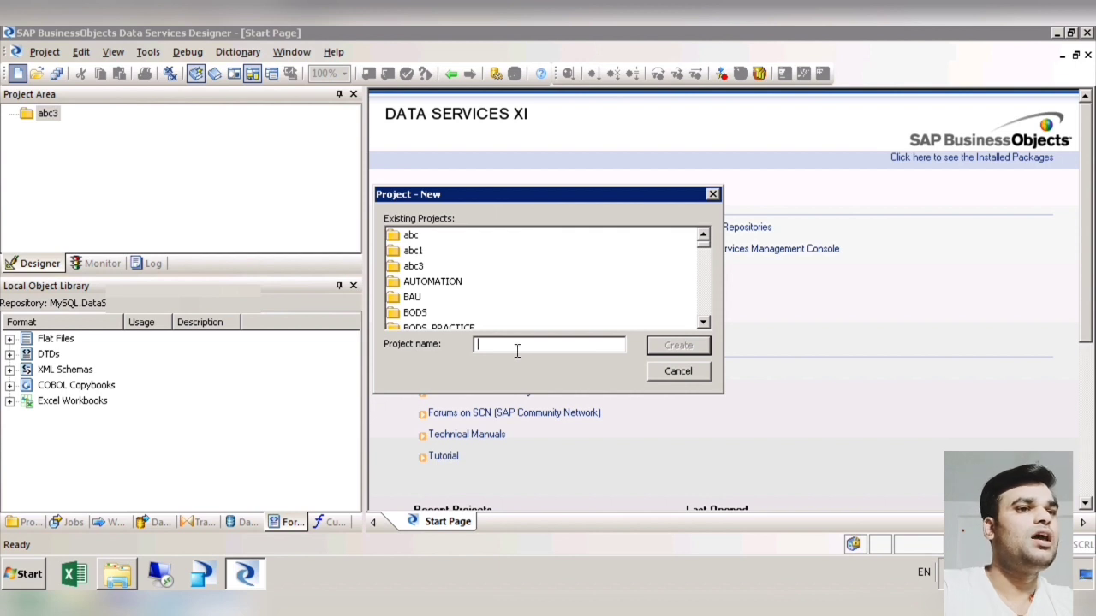
pyautogui.write('abc')
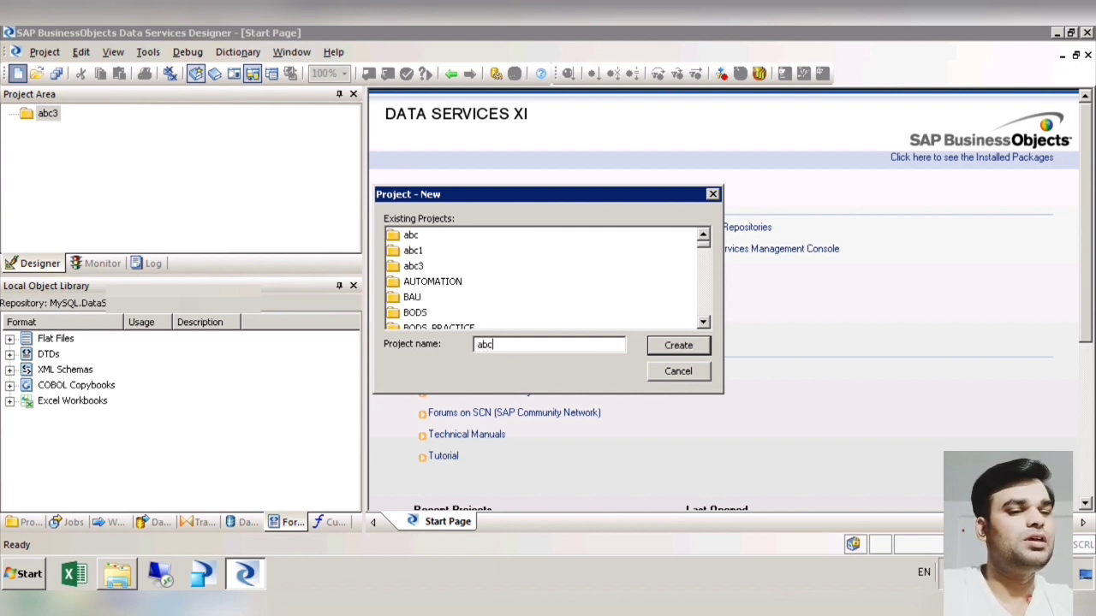
pyautogui.write('4')
pyautogui.click(690, 354)
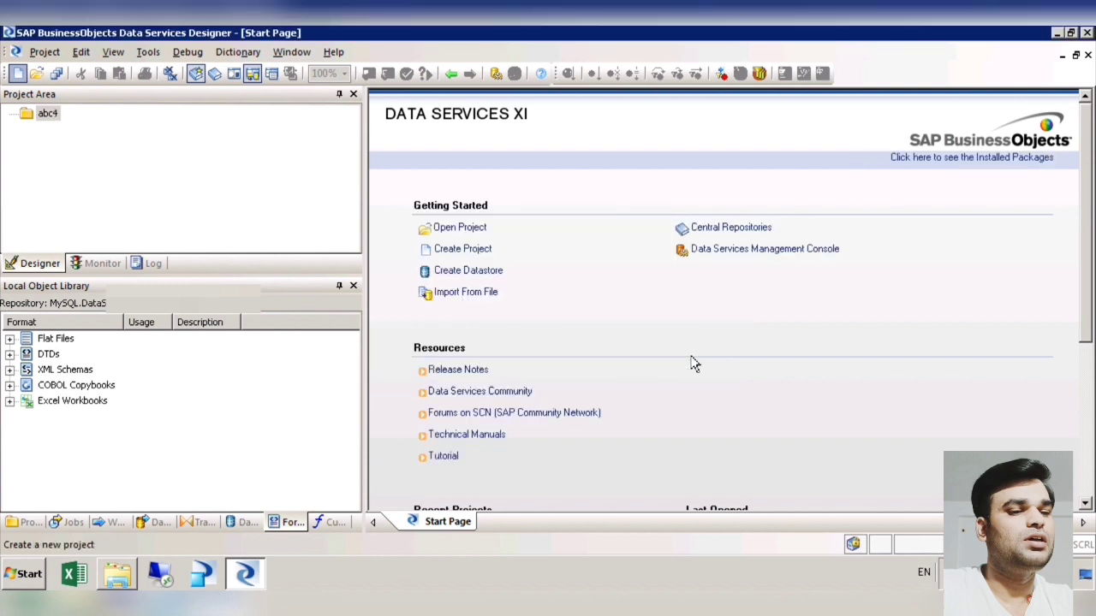
# Step: Create a new batch job named job_FF_prod_FF in project abc4
pyautogui.rightClick(135, 143)
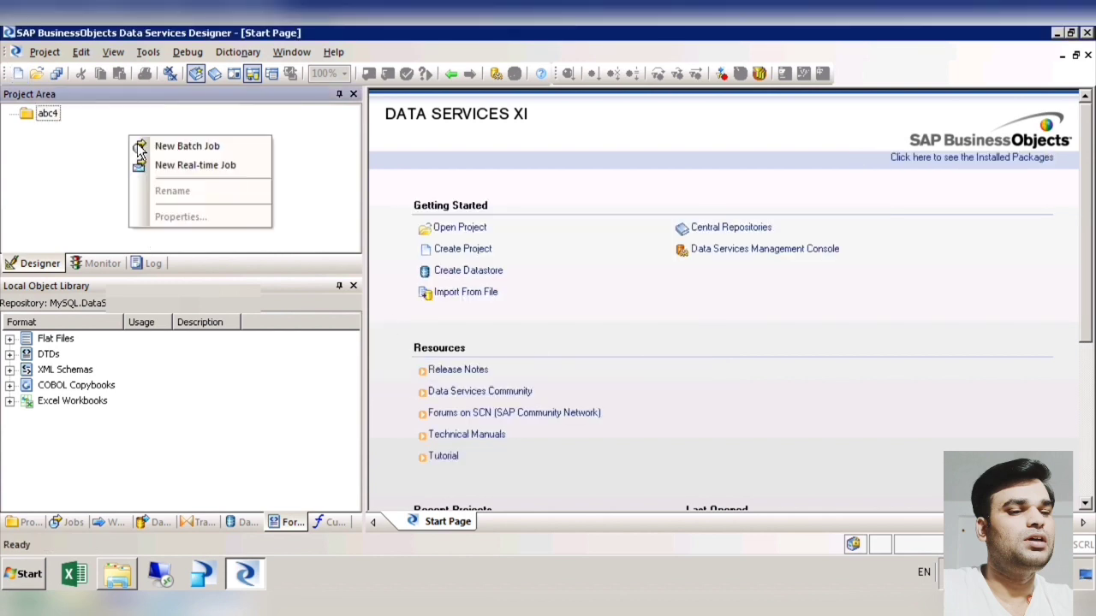
pyautogui.click(202, 147)
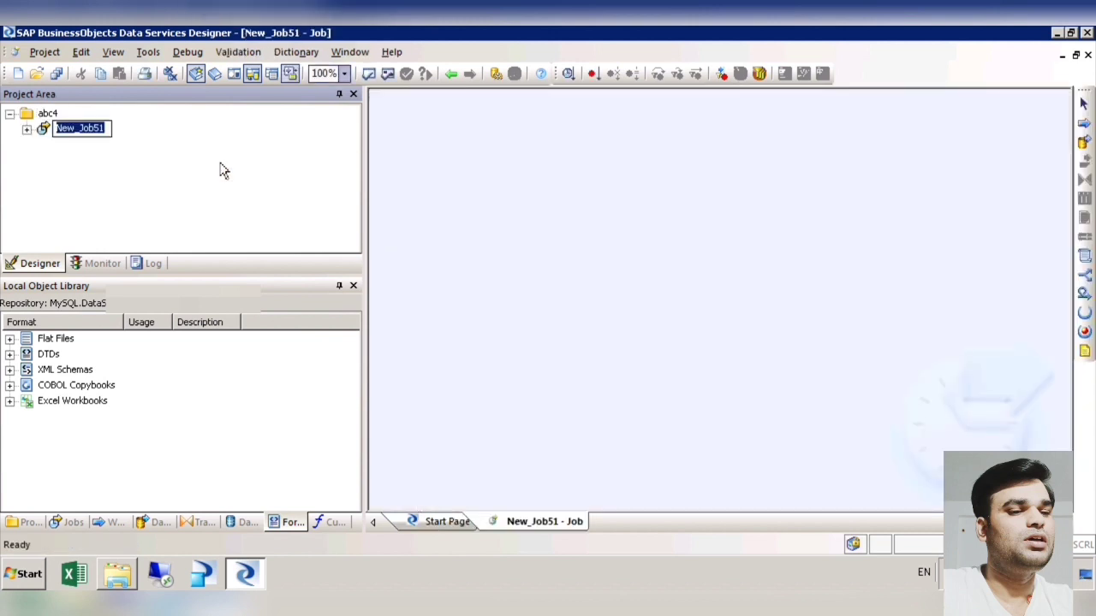
pyautogui.click(115, 134)
pyautogui.moveTo(114, 134); pyautogui.dragTo(58, 128)
pyautogui.write('job_FF_pri')
pyautogui.press('BackSpace')
pyautogui.write('od_FF')
pyautogui.click(146, 172)
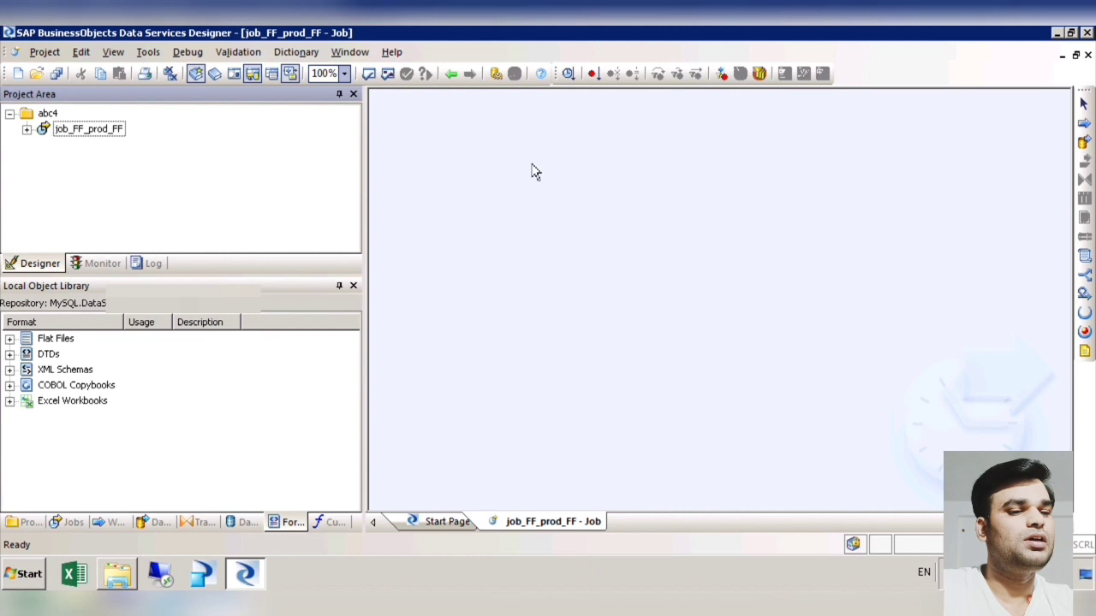
# Step: Look over the job's workspace and the Data Integrator, Data Quality and Platform transform categories in the local object library
pyautogui.click(107, 140)
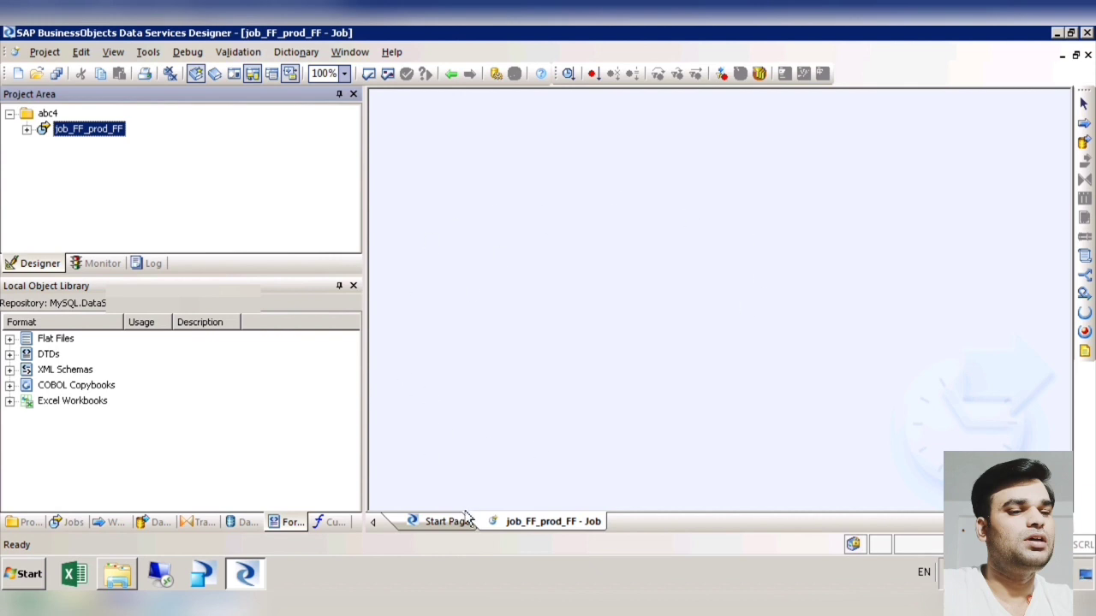
pyautogui.click(579, 526)
pyautogui.click(206, 526)
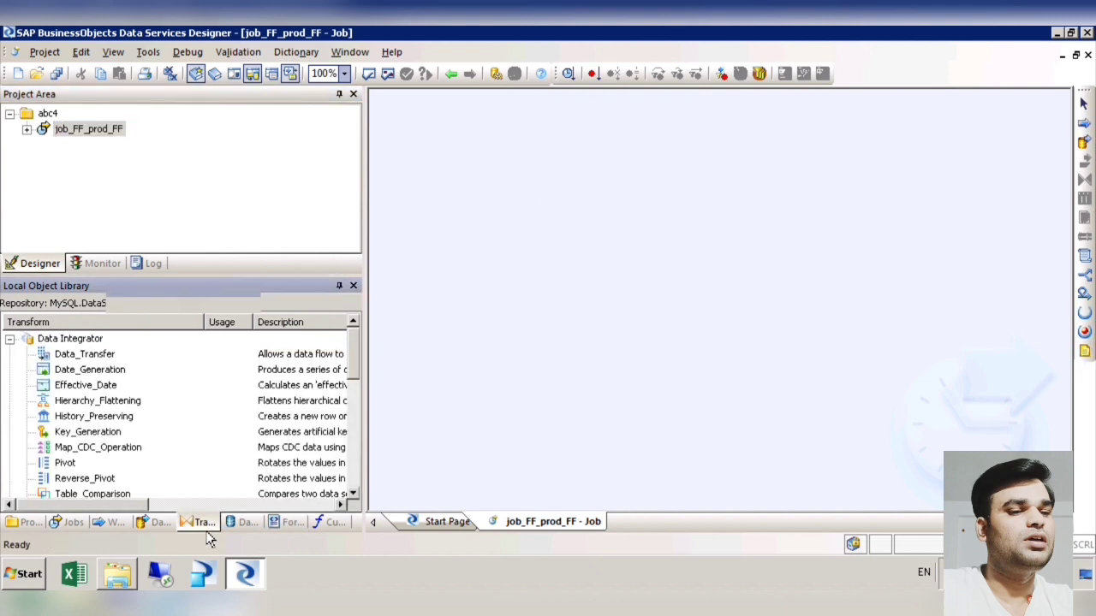
pyautogui.moveTo(356, 361); pyautogui.dragTo(370, 334)
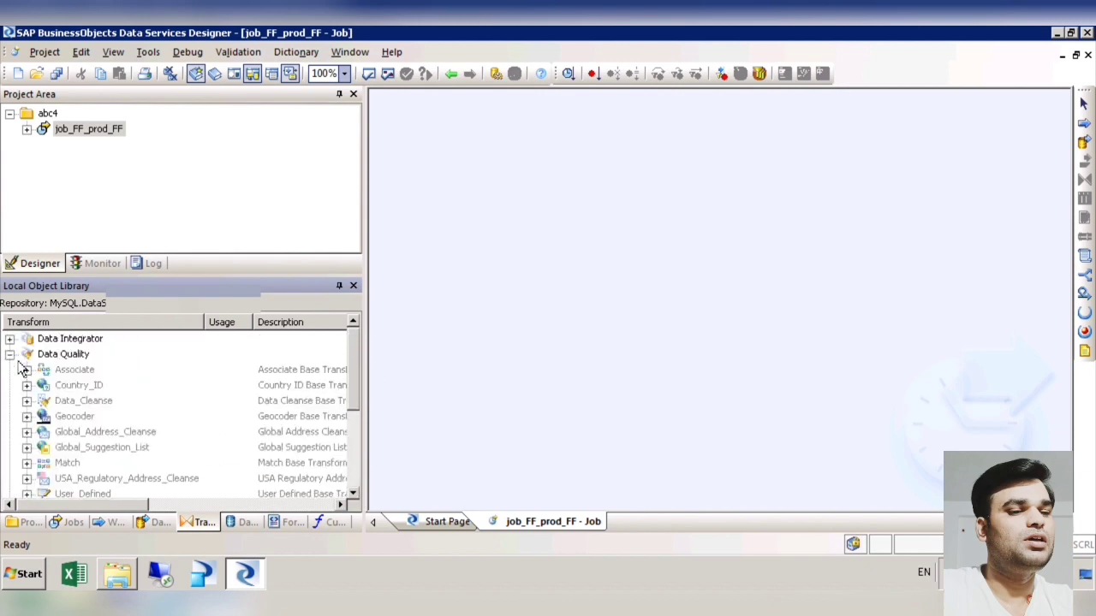
pyautogui.click(11, 340)
pyautogui.click(10, 356)
pyautogui.click(10, 371)
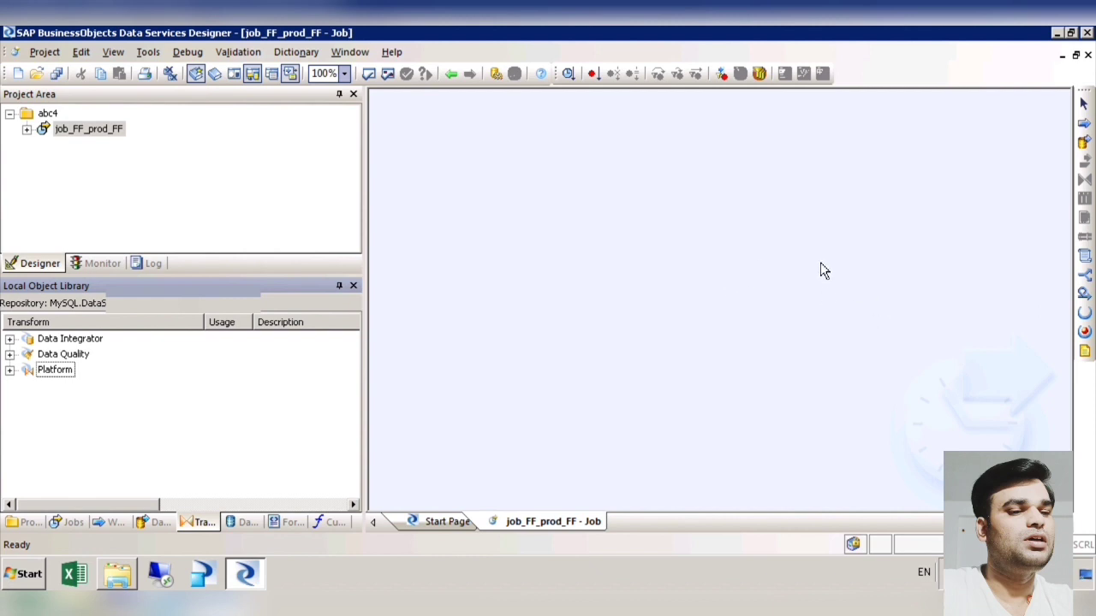
# Step: Place a Try object in the upper part of the job workspace and name it try_prod
pyautogui.click(1084, 313)
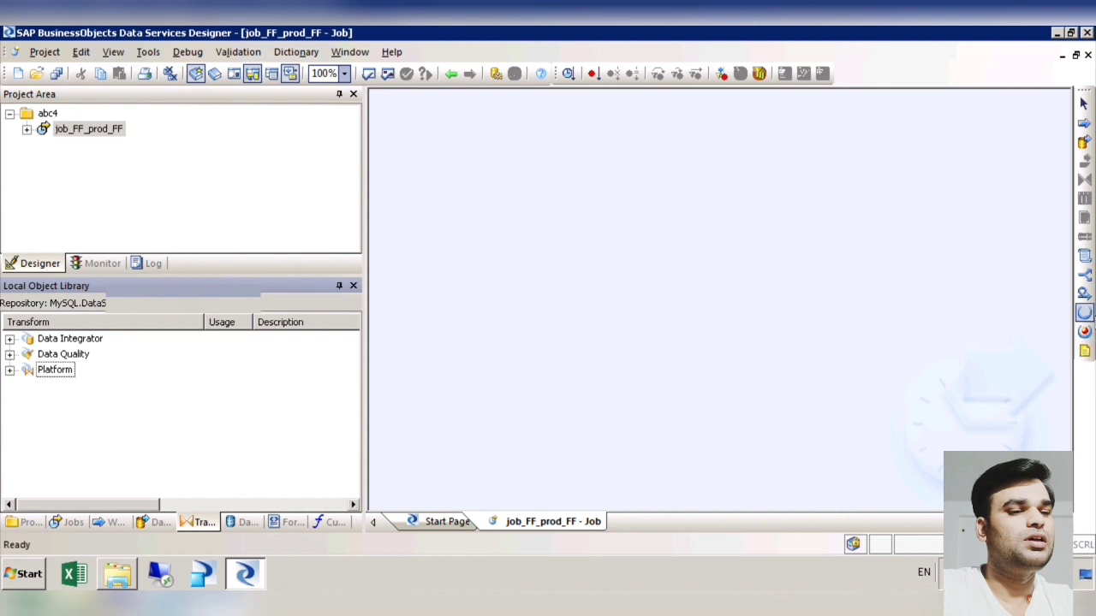
pyautogui.click(1086, 314)
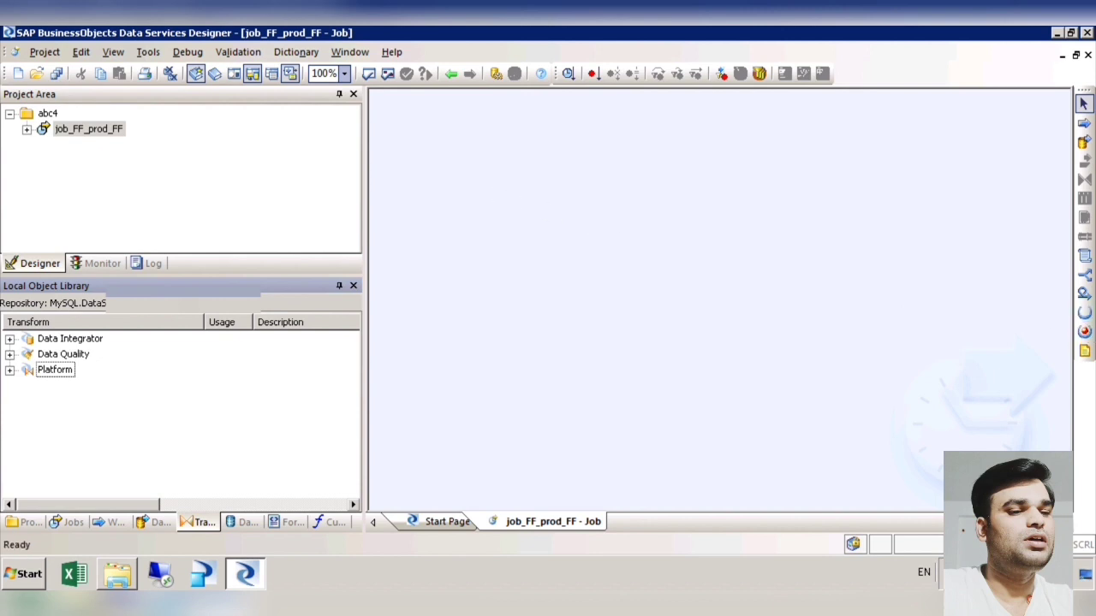
pyautogui.click(1085, 313)
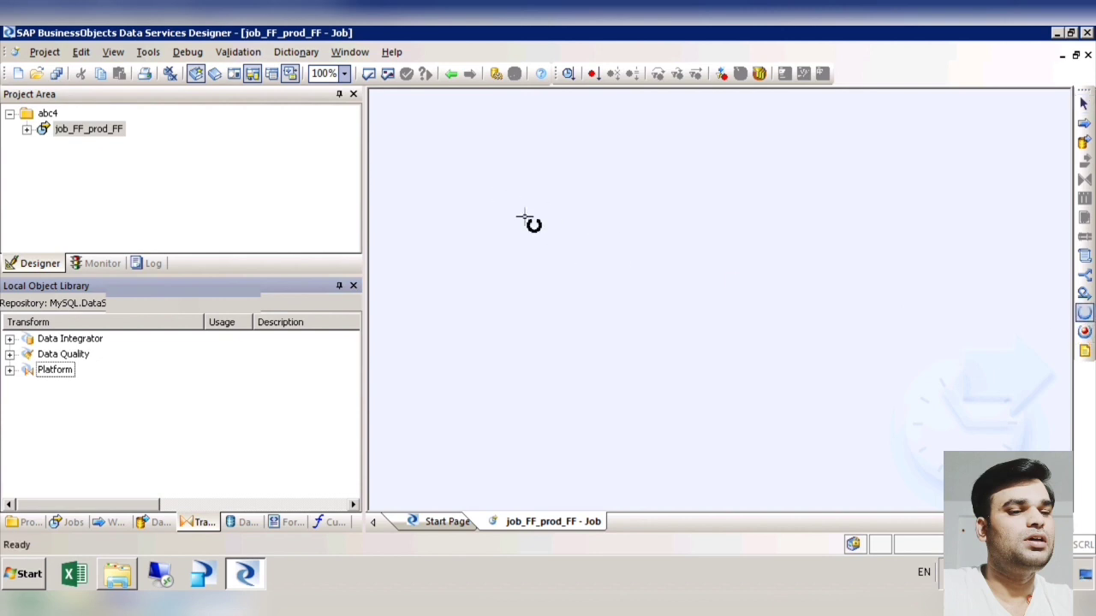
pyautogui.click(496, 198)
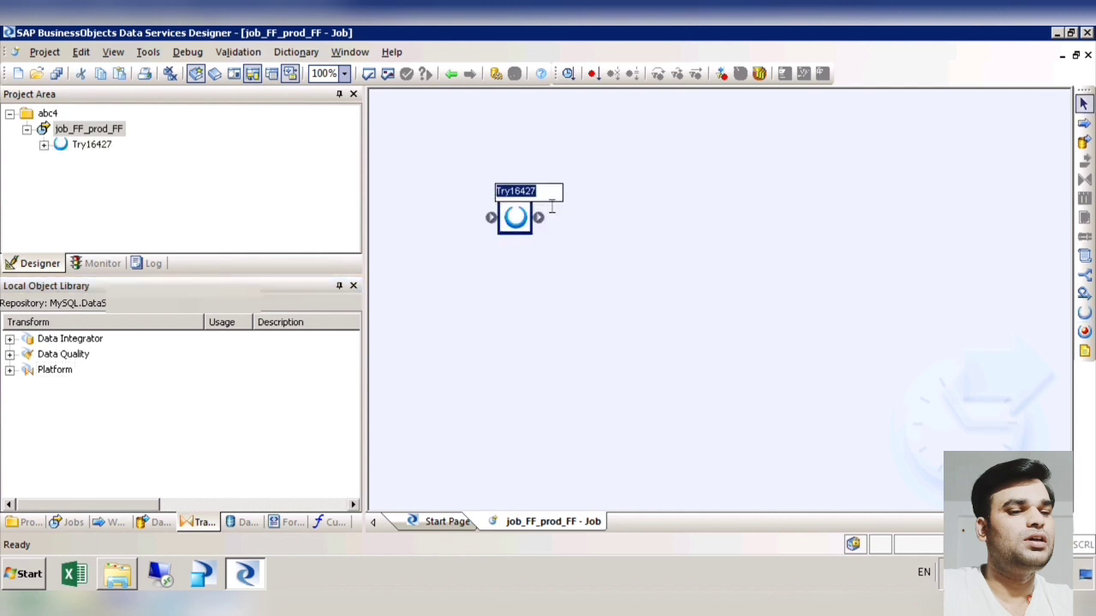
pyautogui.write('try')
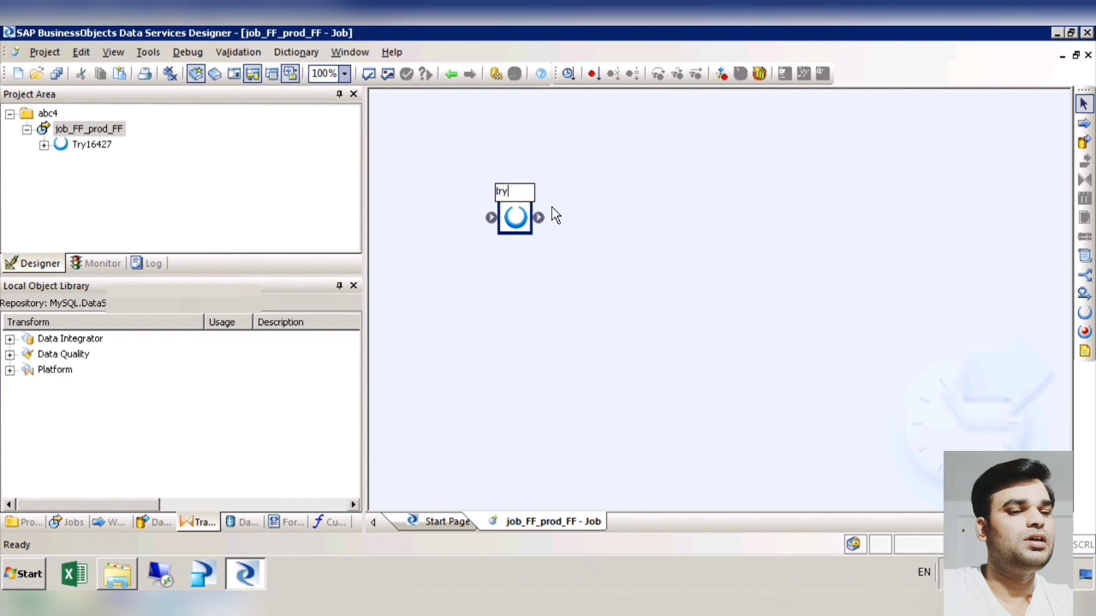
pyautogui.write('_prod')
pyautogui.click(635, 275)
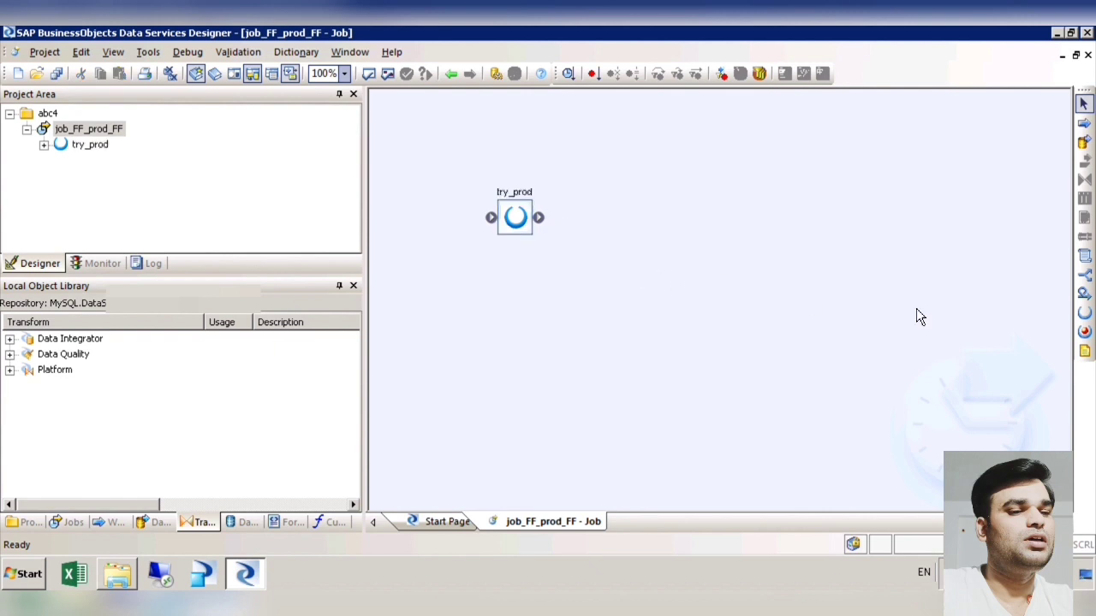
# Step: Place a Catch object below and to the right of try_prod and name it catch_prod
pyautogui.click(1084, 332)
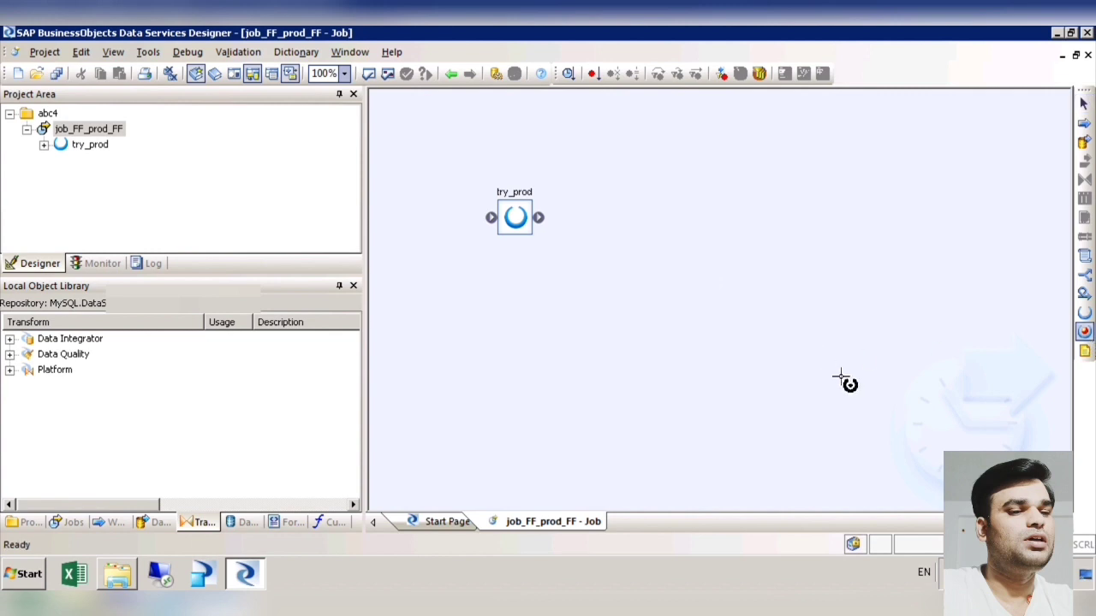
pyautogui.click(842, 382)
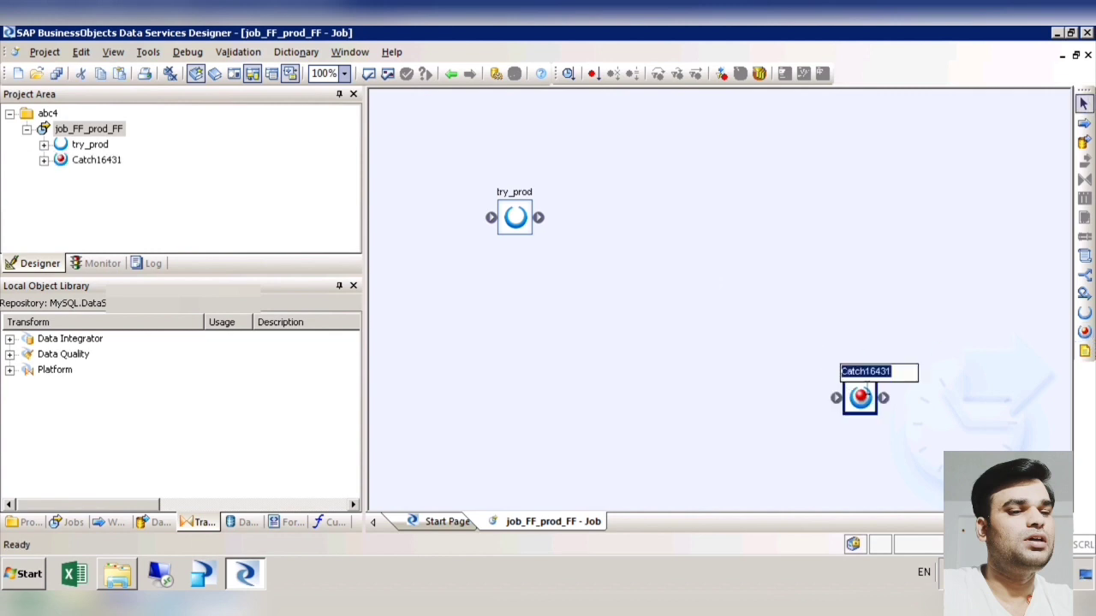
pyautogui.write('car')
pyautogui.press('BackSpace')
pyautogui.write('tc')
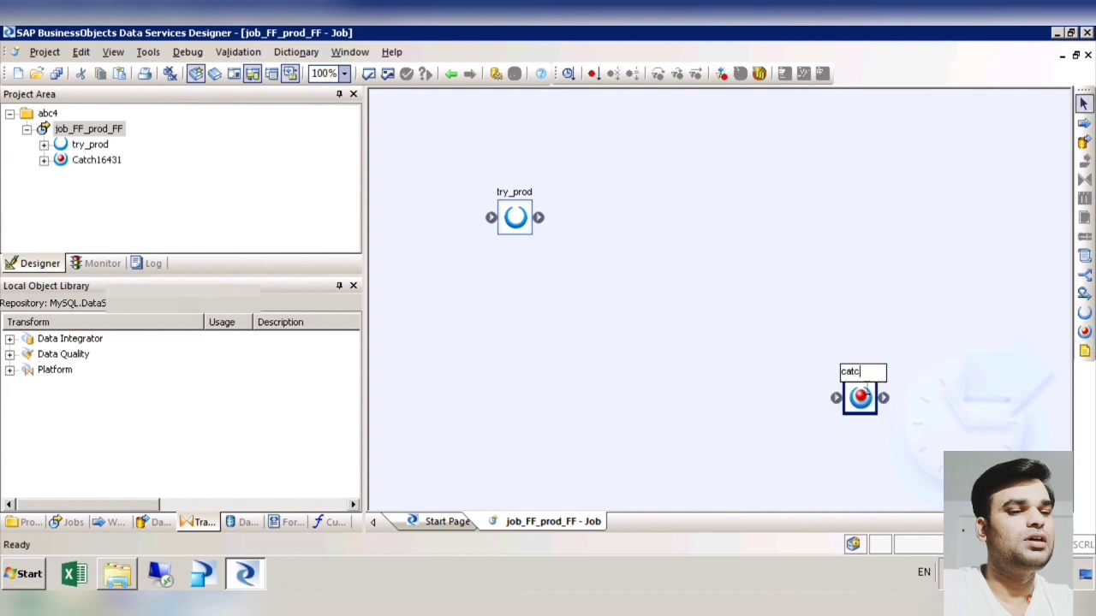
pyautogui.write('h_prod')
pyautogui.click(753, 344)
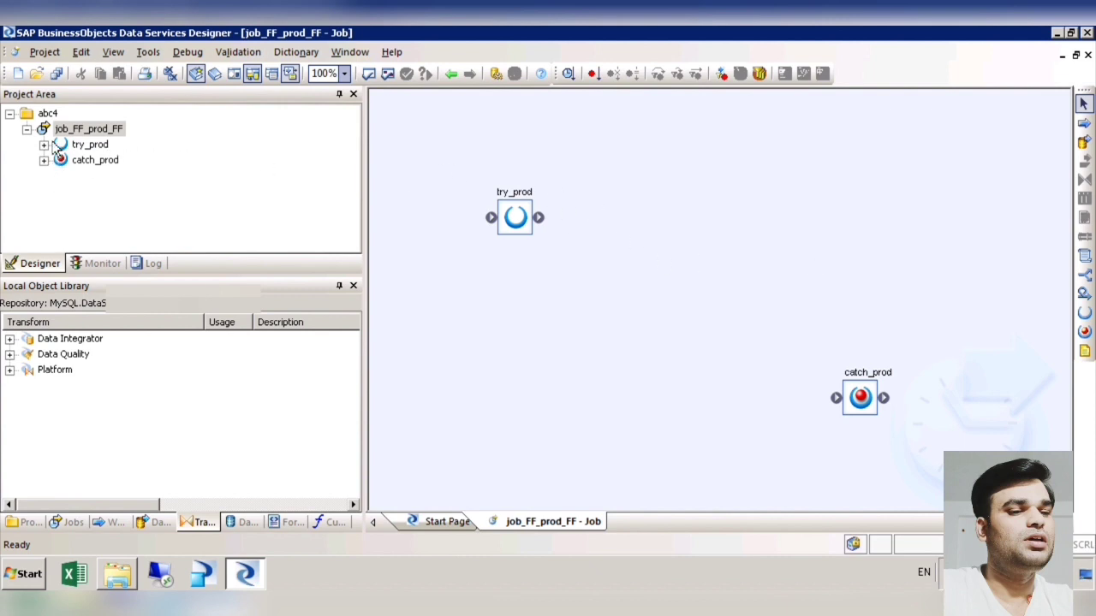
# Step: Examine the exceptions handled by catch_prod and return to the job workspace
pyautogui.click(27, 130)
pyautogui.press('Right')
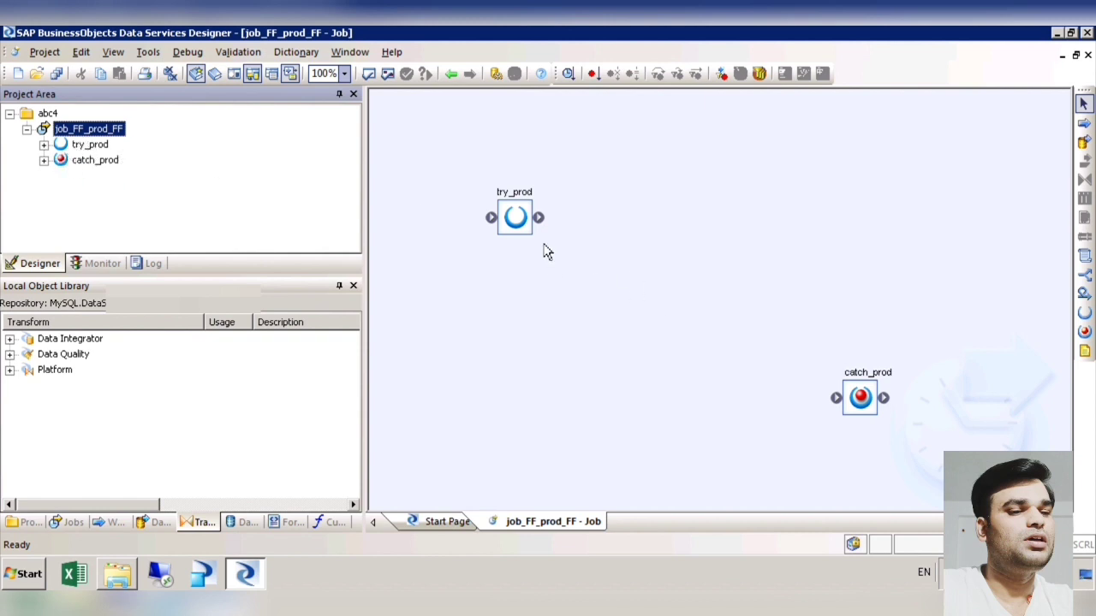
pyautogui.doubleClick(860, 397)
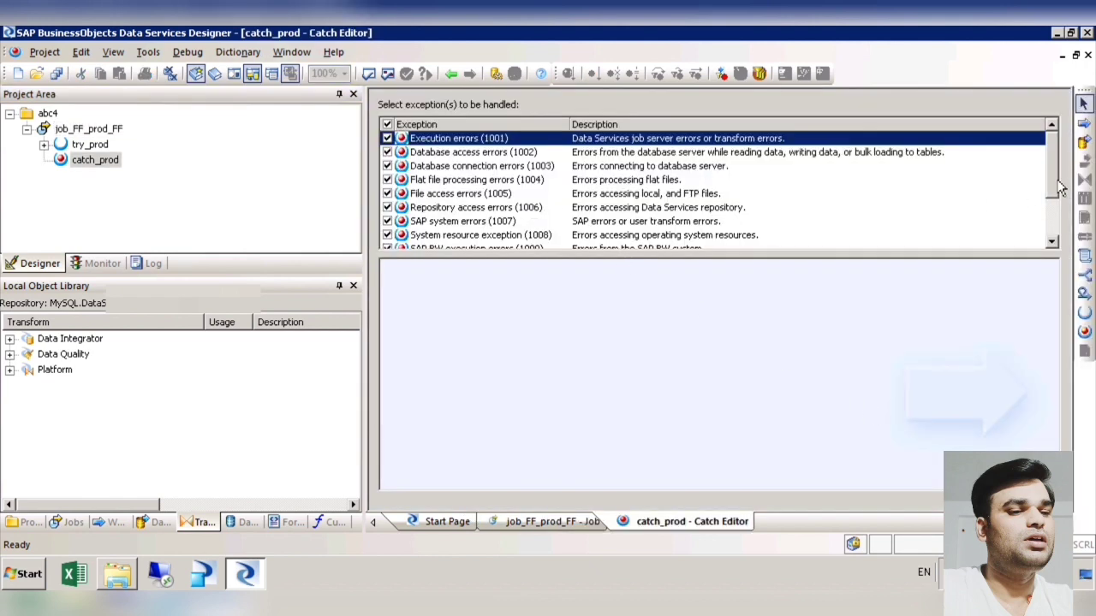
pyautogui.moveTo(1060, 179)
pyautogui.mouseDown()
pyautogui.moveTo(1055, 246)
pyautogui.moveTo(1053, 164)
pyautogui.mouseUp()
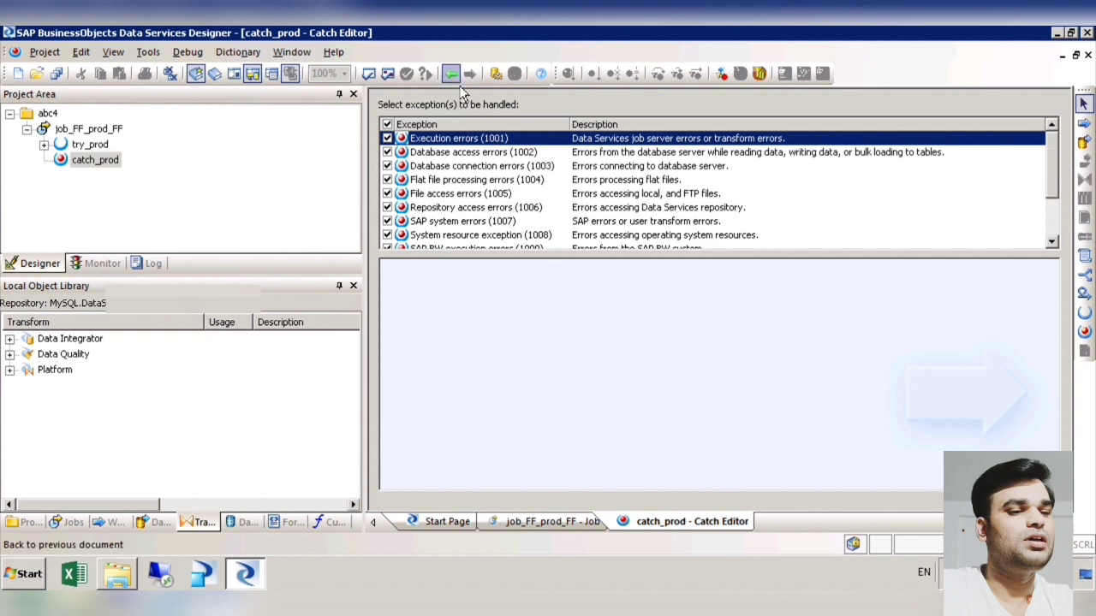
pyautogui.moveTo(1062, 195); pyautogui.dragTo(1065, 246)
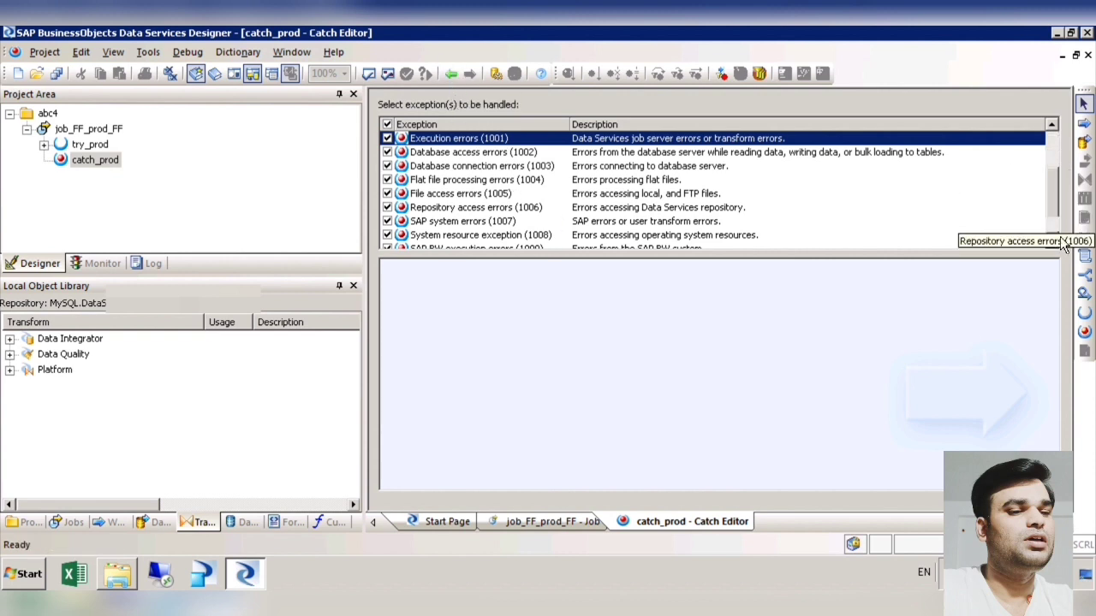
pyautogui.click(451, 74)
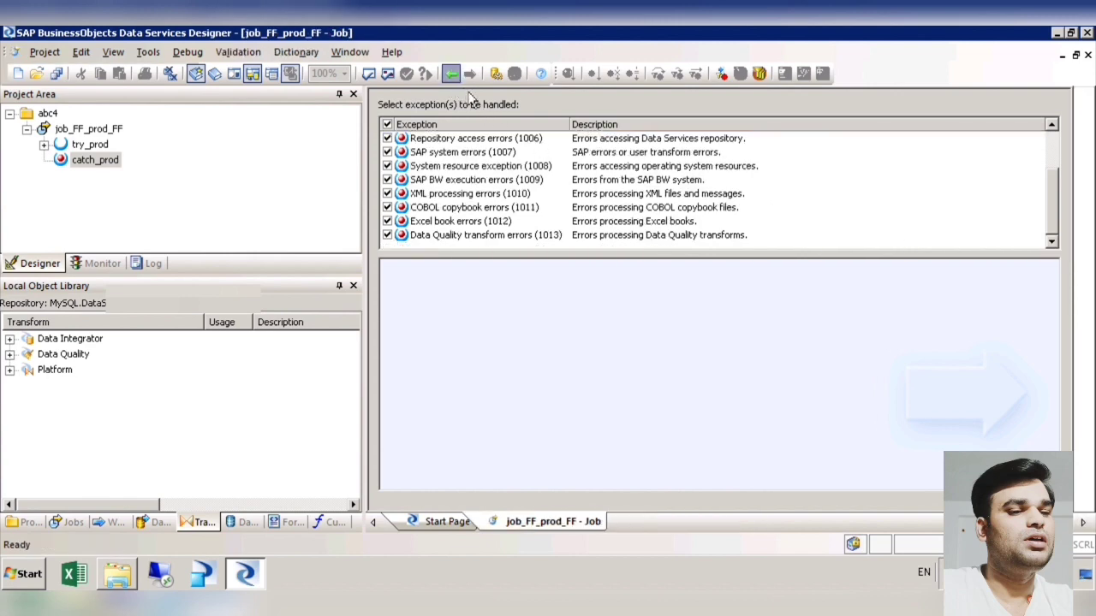
pyautogui.doubleClick(878, 409)
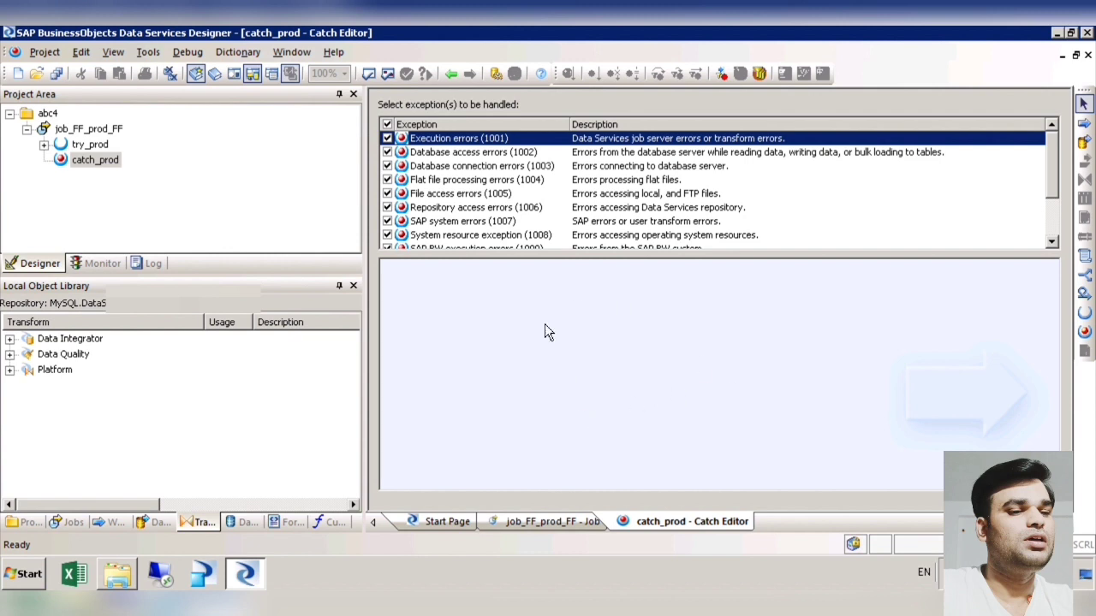
pyautogui.click(451, 74)
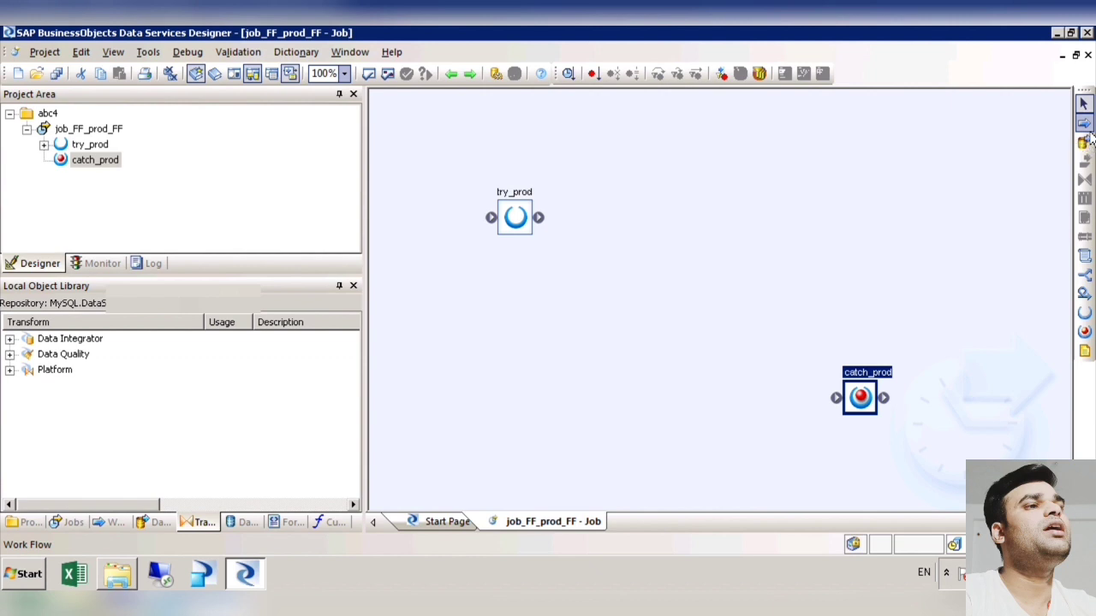
# Step: Add a work flow named WF_PROD_data between try_prod and catch_prod and connect the three objects in sequence
pyautogui.click(1084, 122)
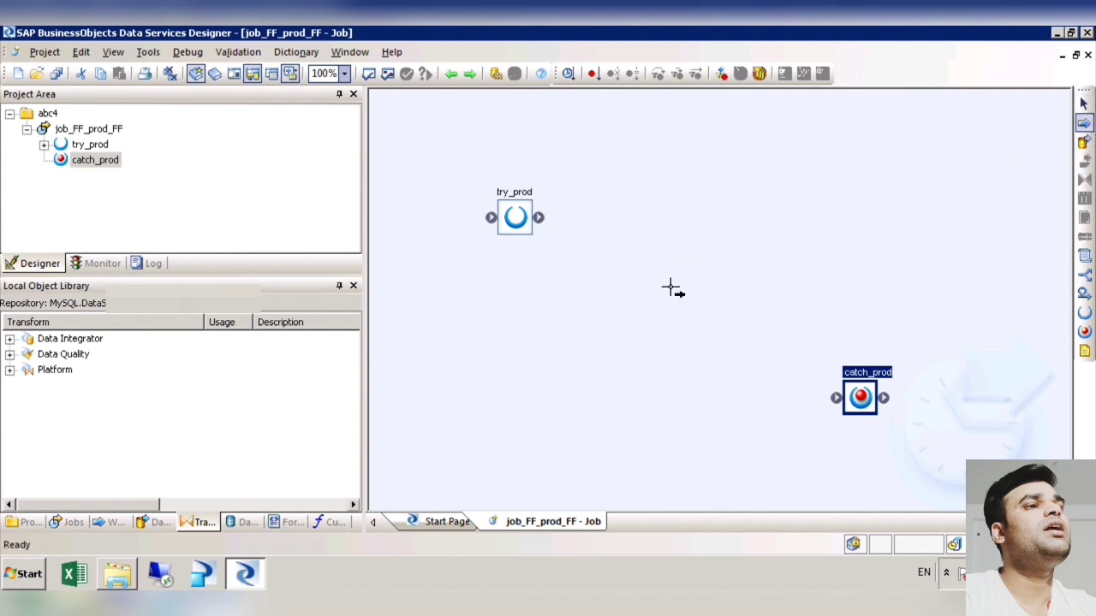
pyautogui.click(657, 295)
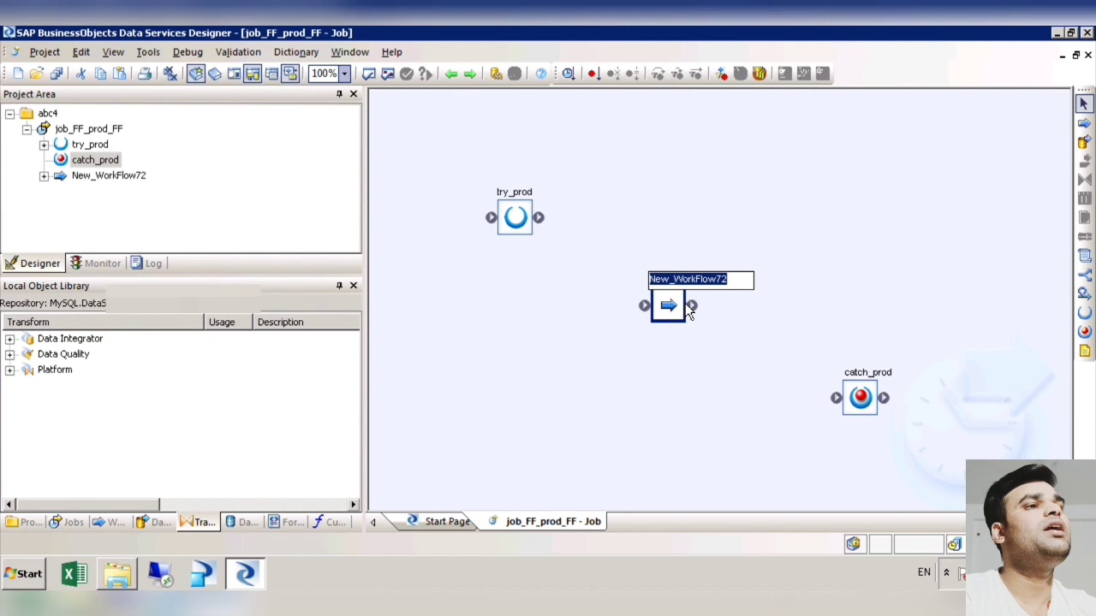
pyautogui.write('WF')
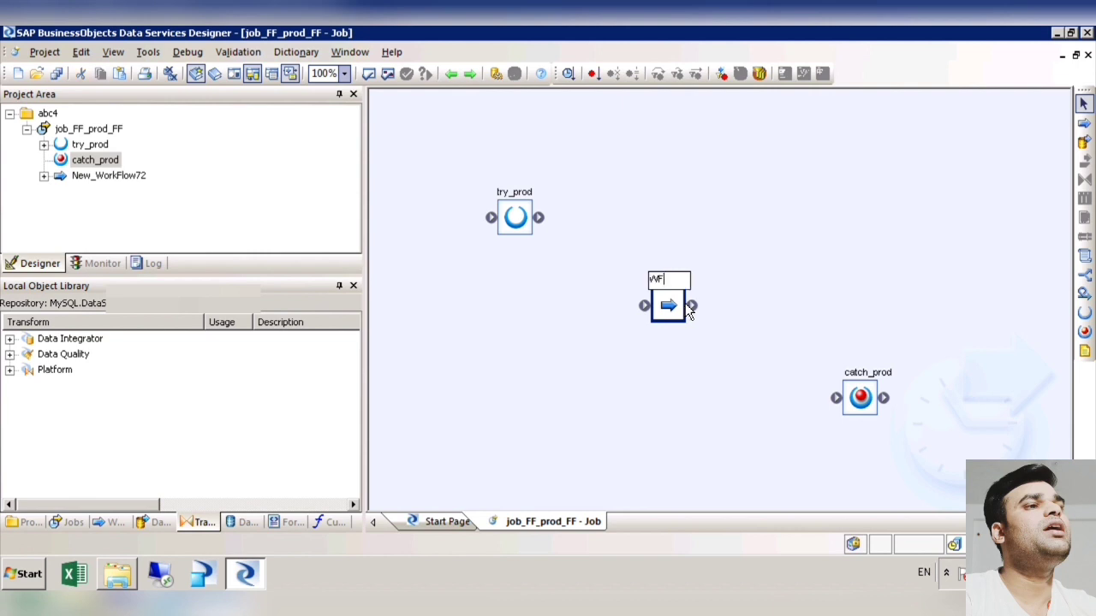
pyautogui.write('_PROD_')
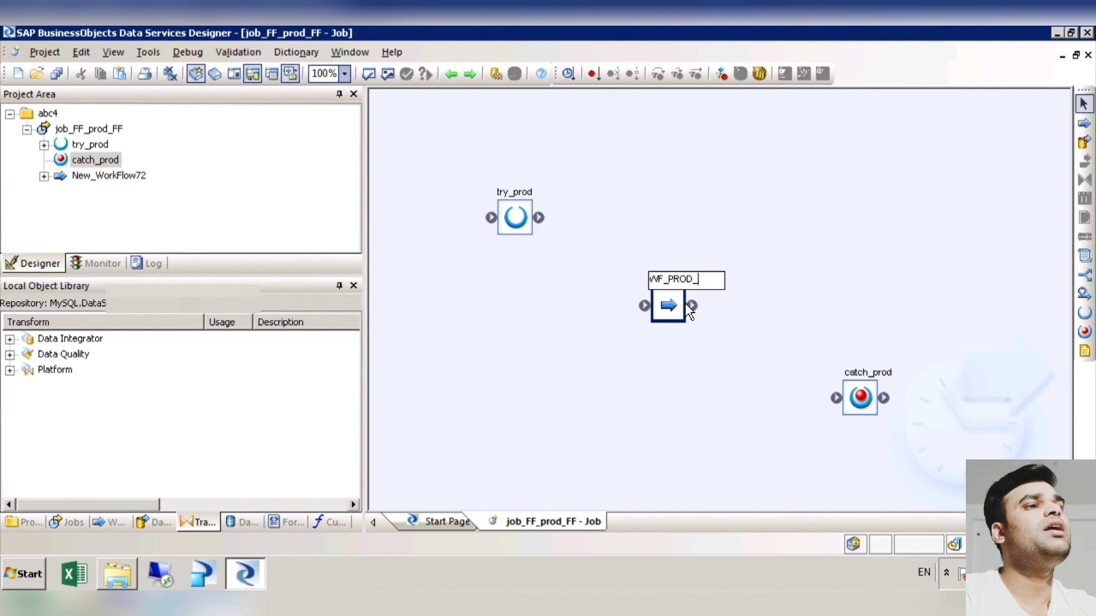
pyautogui.write('data')
pyautogui.click(670, 366)
pyautogui.moveTo(538, 217)
pyautogui.mouseDown()
pyautogui.moveTo(646, 308)
pyautogui.moveTo(839, 403)
pyautogui.moveTo(813, 398)
pyautogui.mouseUp()
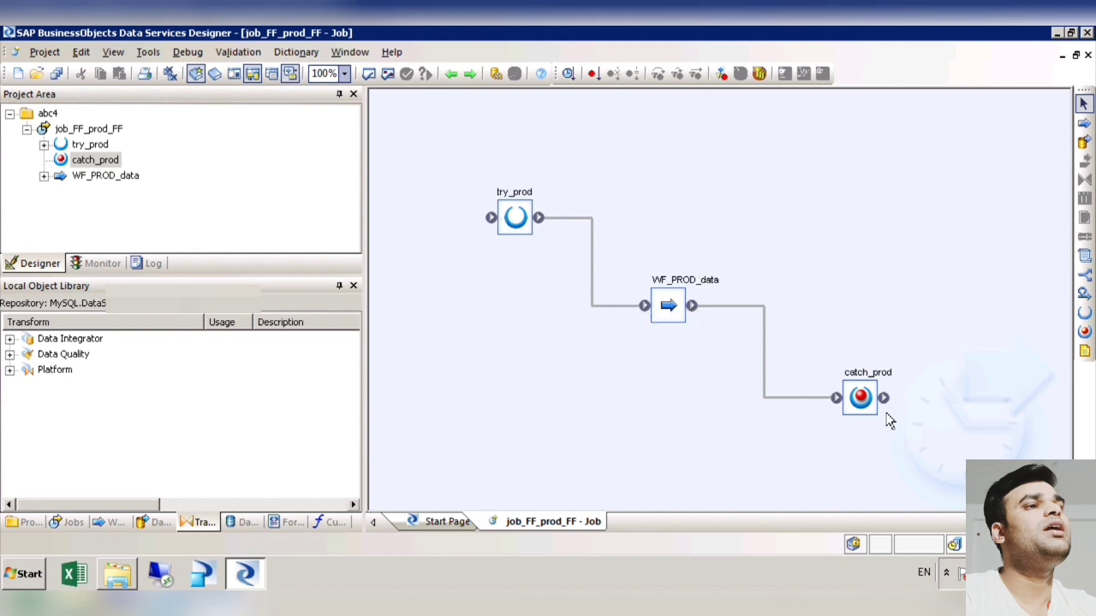
# Step: Inside WF_PROD_data, add a nested work flow and a data flow with their default names and connect them
pyautogui.click(683, 317)
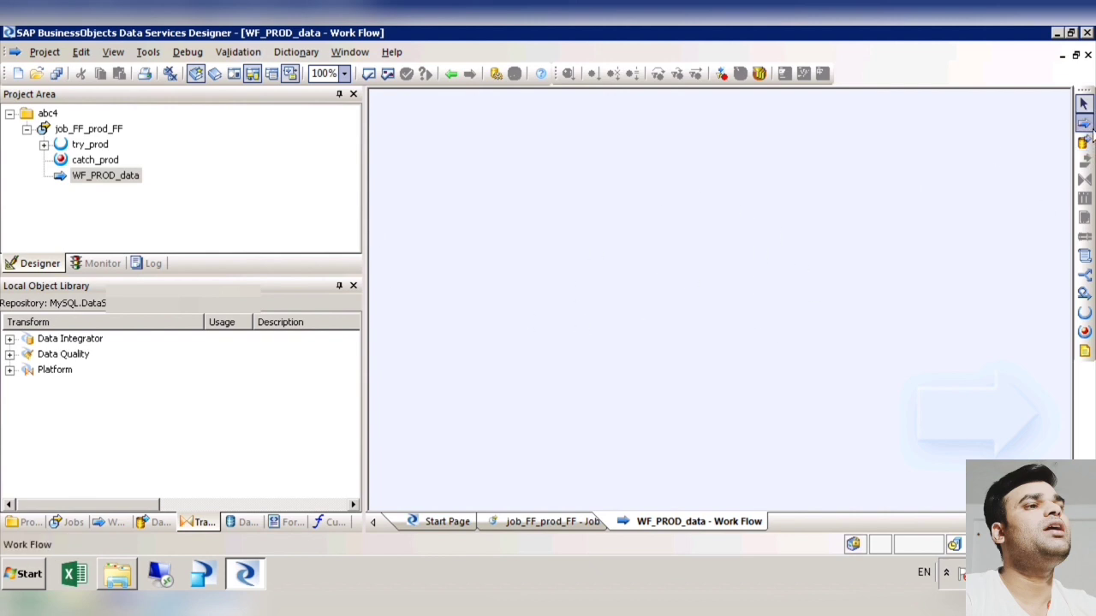
pyautogui.click(1084, 123)
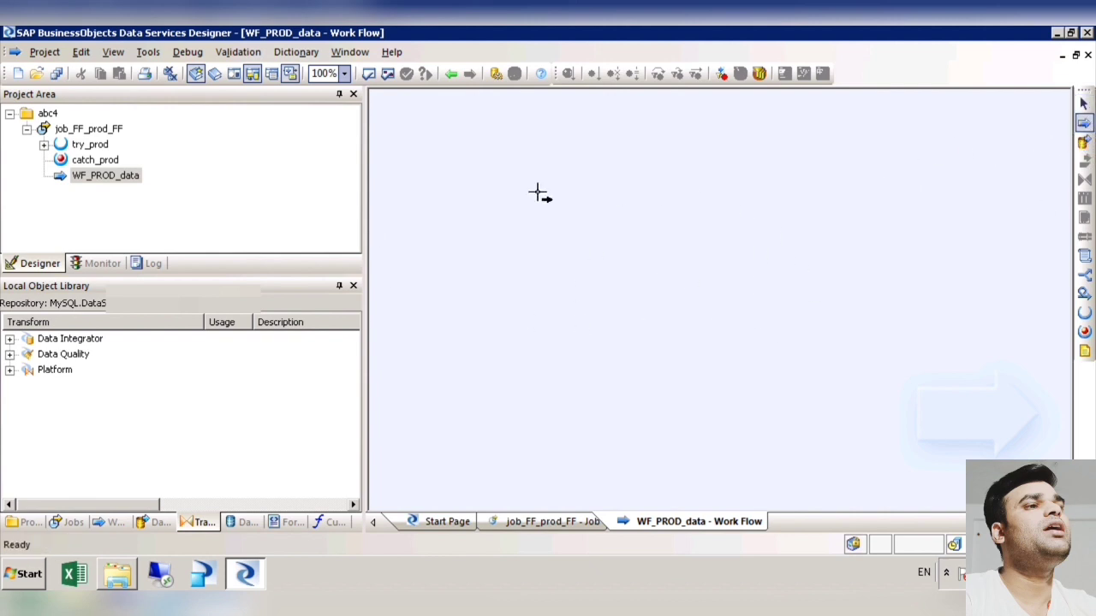
pyautogui.click(538, 194)
pyautogui.click(1084, 141)
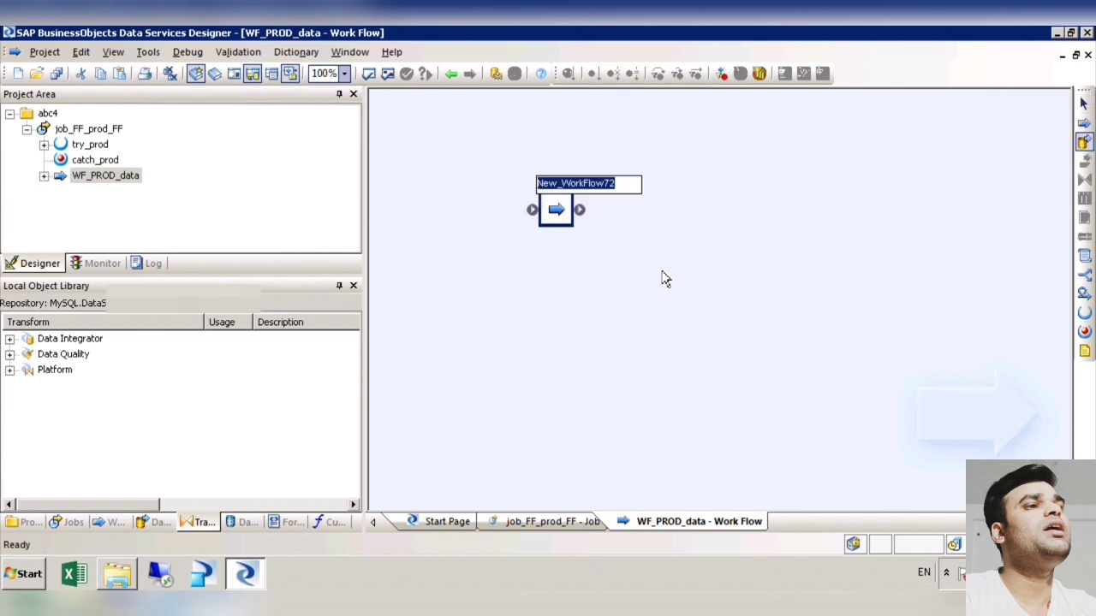
pyautogui.click(678, 280)
pyautogui.moveTo(580, 210); pyautogui.dragTo(676, 299)
# Step: Open the nested work flow and place a data flow in its workspace
pyautogui.doubleClick(556, 210)
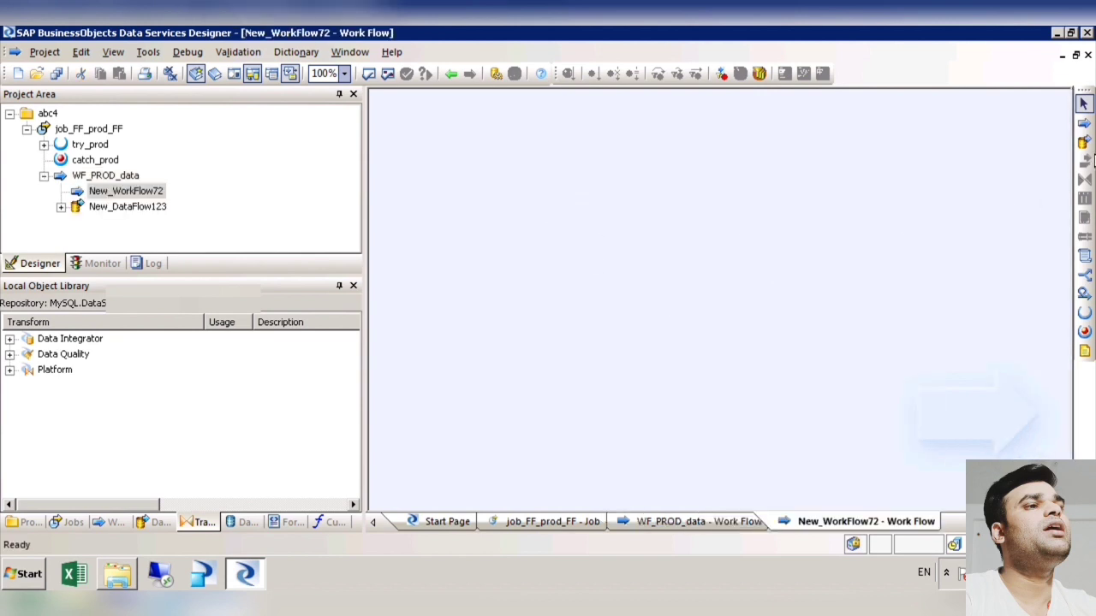
pyautogui.click(1086, 144)
pyautogui.click(718, 233)
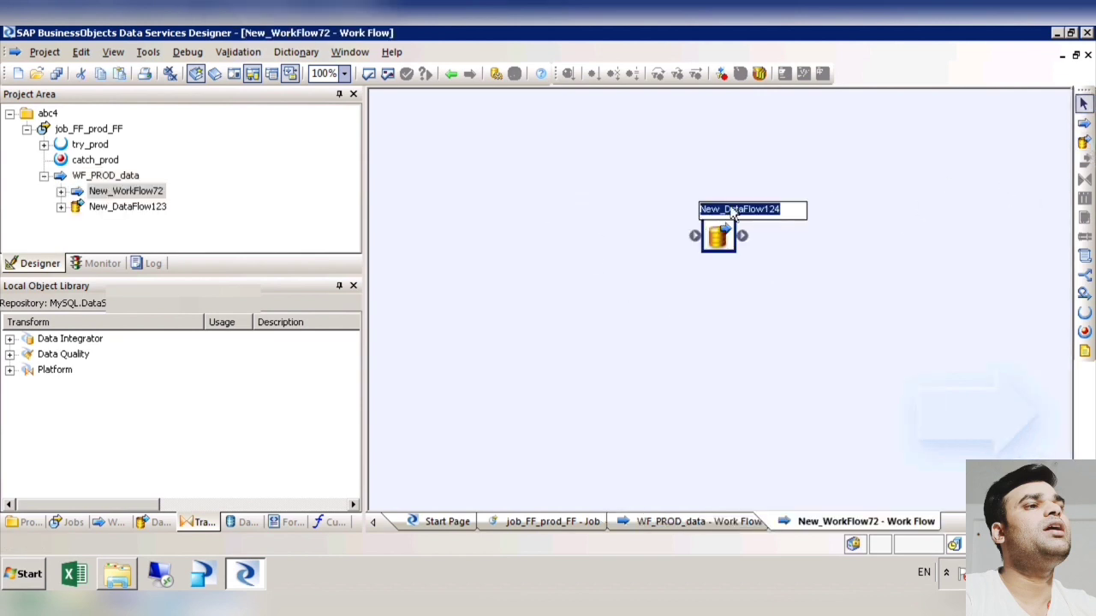
# Step: Return to WF_PROD_data and delete the nested work flow New_WorkFlow72
pyautogui.click(451, 74)
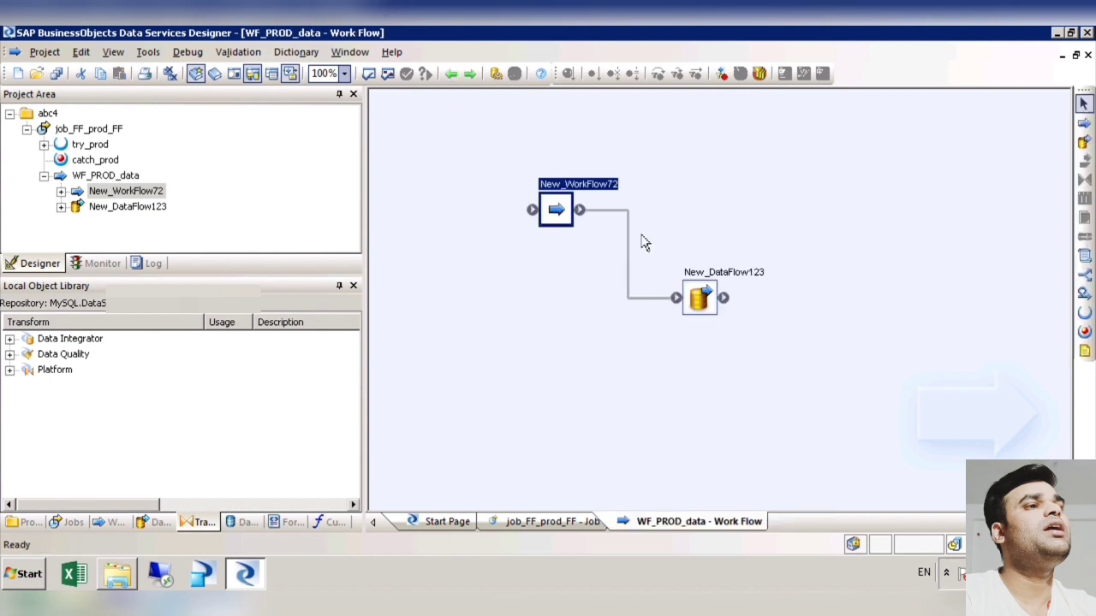
pyautogui.doubleClick(568, 222)
pyautogui.press('Delete')
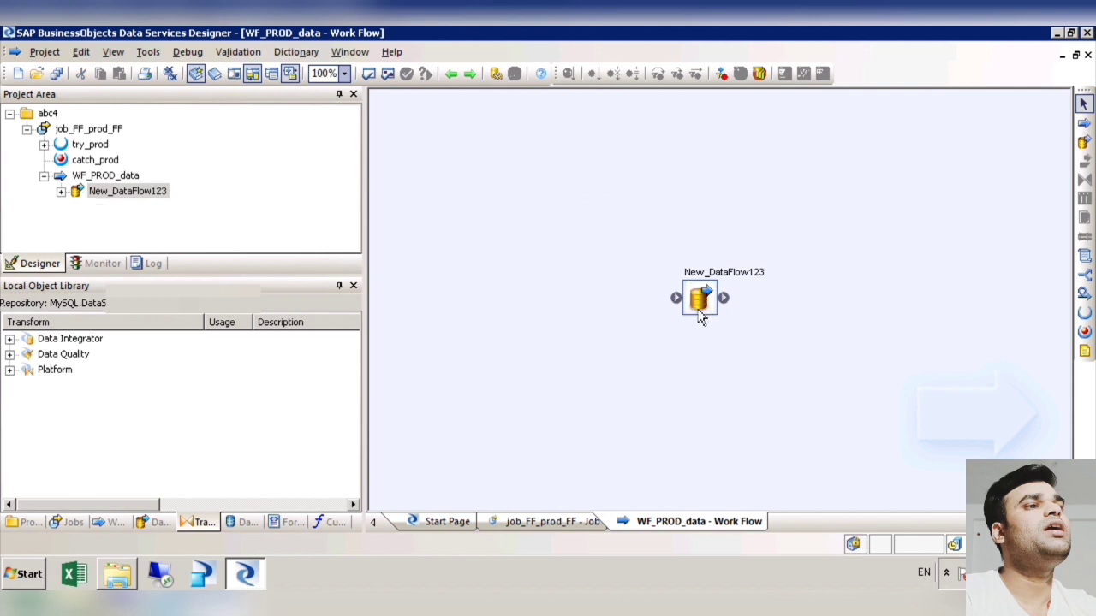
# Step: Return to the job workspace and place two data flows around WF_PROD_data with their default names
pyautogui.click(451, 73)
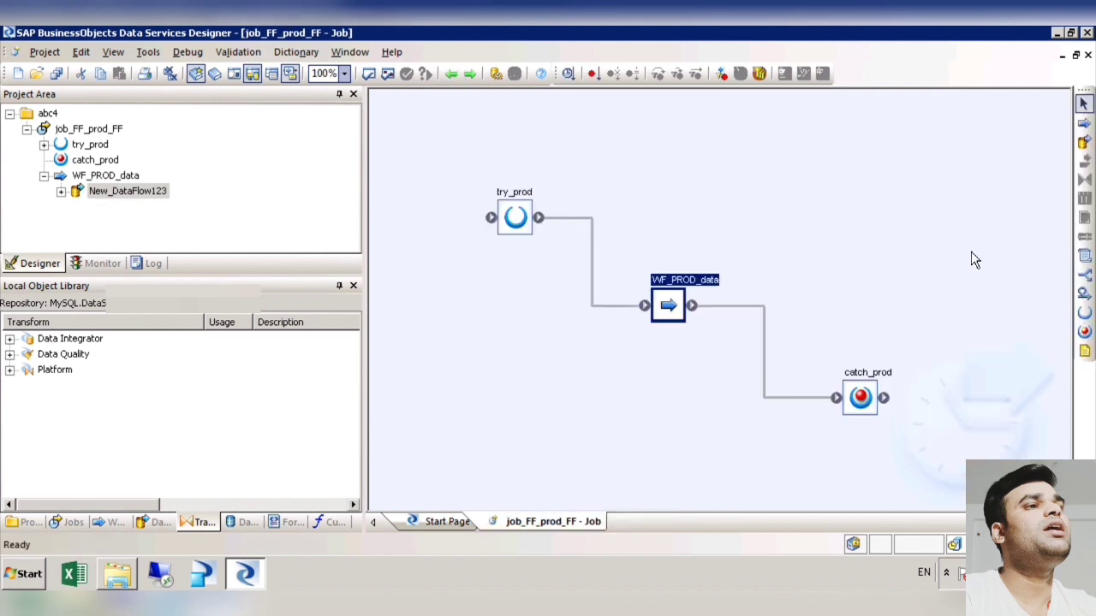
pyautogui.click(1084, 142)
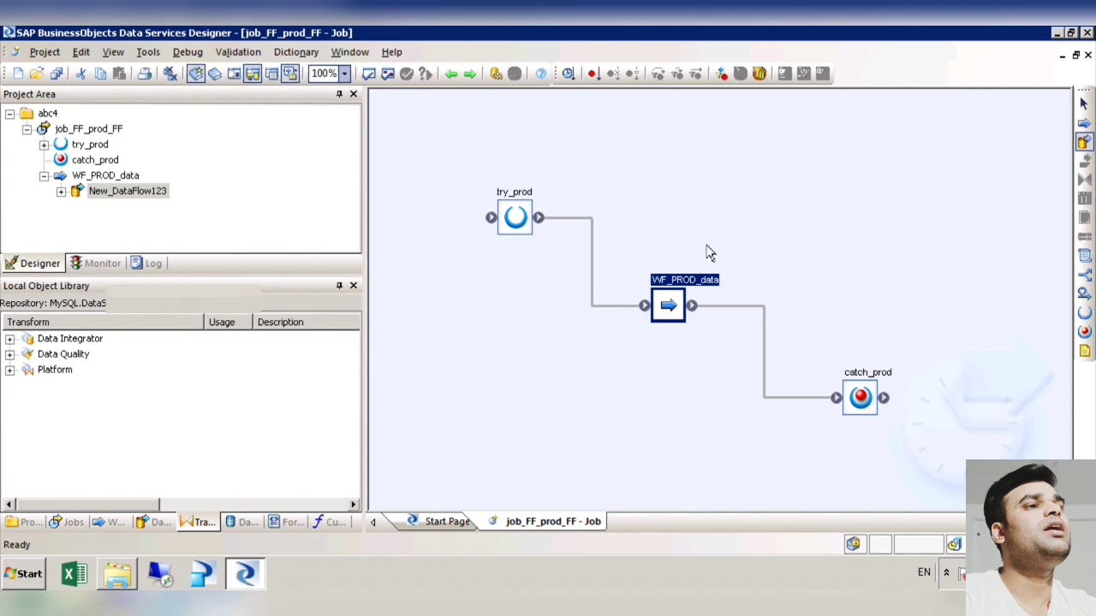
pyautogui.click(707, 252)
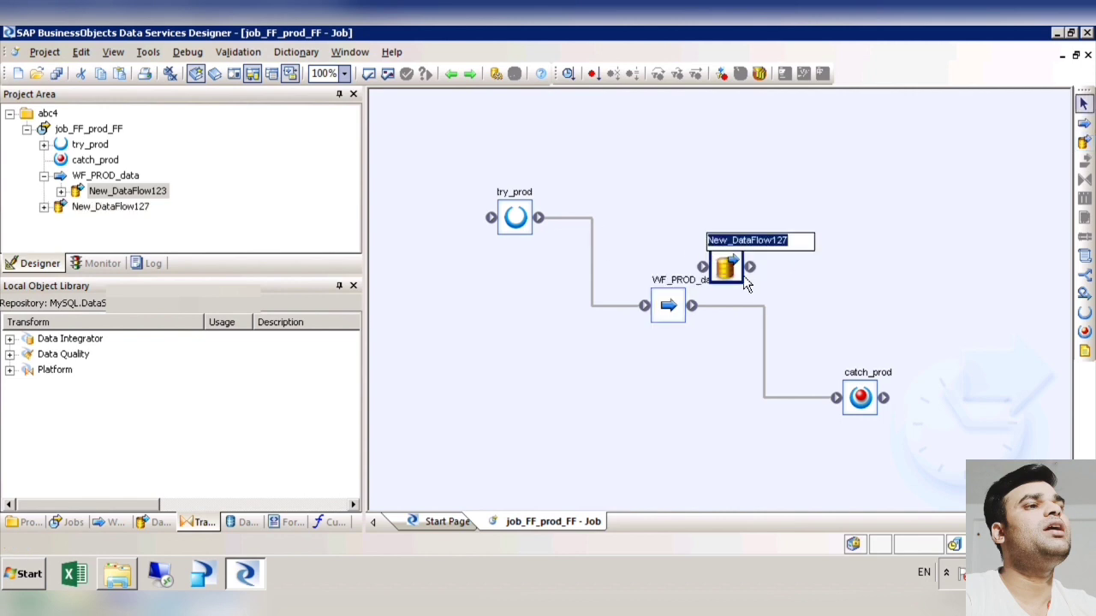
pyautogui.moveTo(740, 275); pyautogui.dragTo(728, 241)
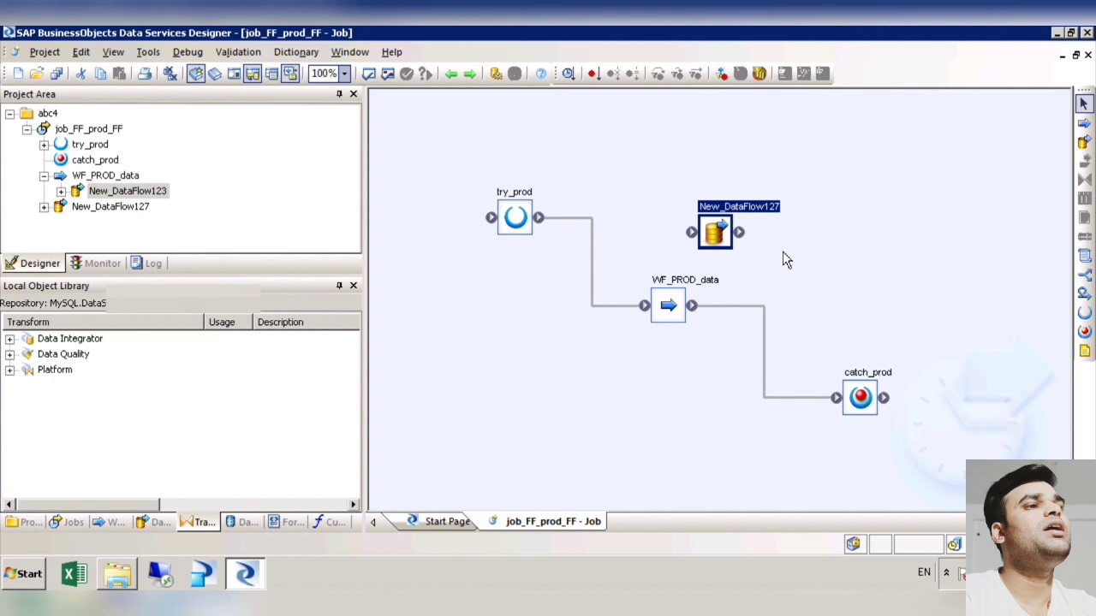
pyautogui.click(1084, 142)
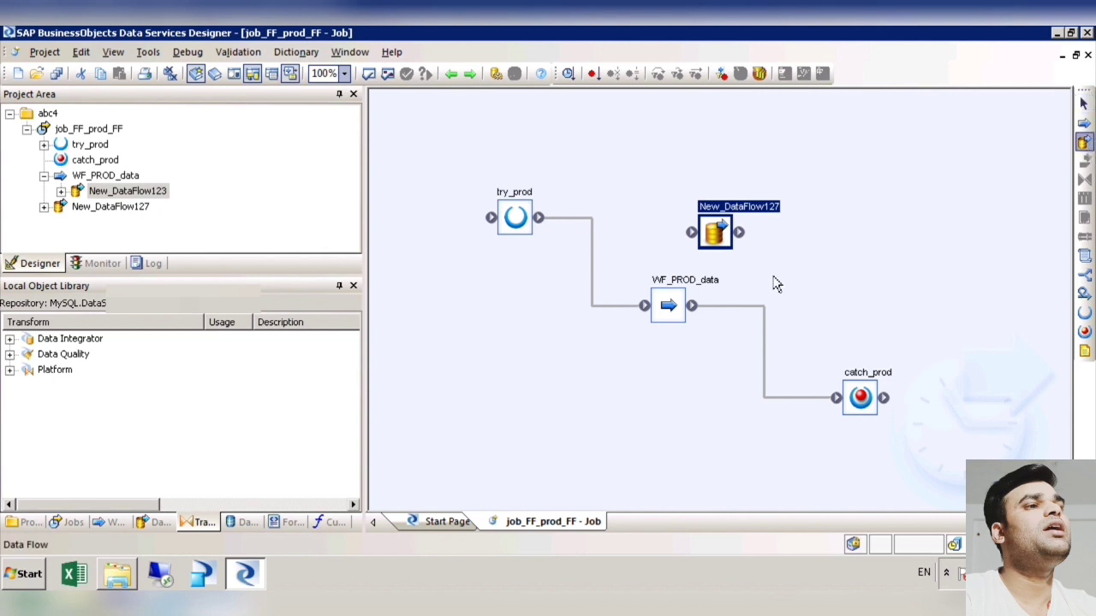
pyautogui.click(781, 287)
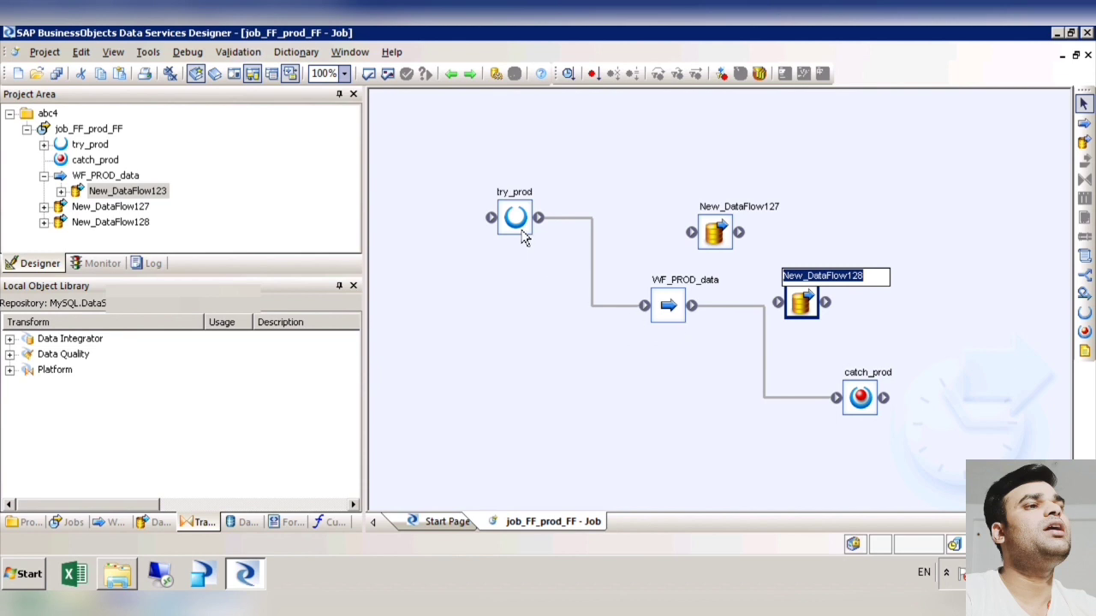
# Step: Delete both newly placed data flows from the job workspace
pyautogui.click(809, 320)
pyautogui.press('Delete')
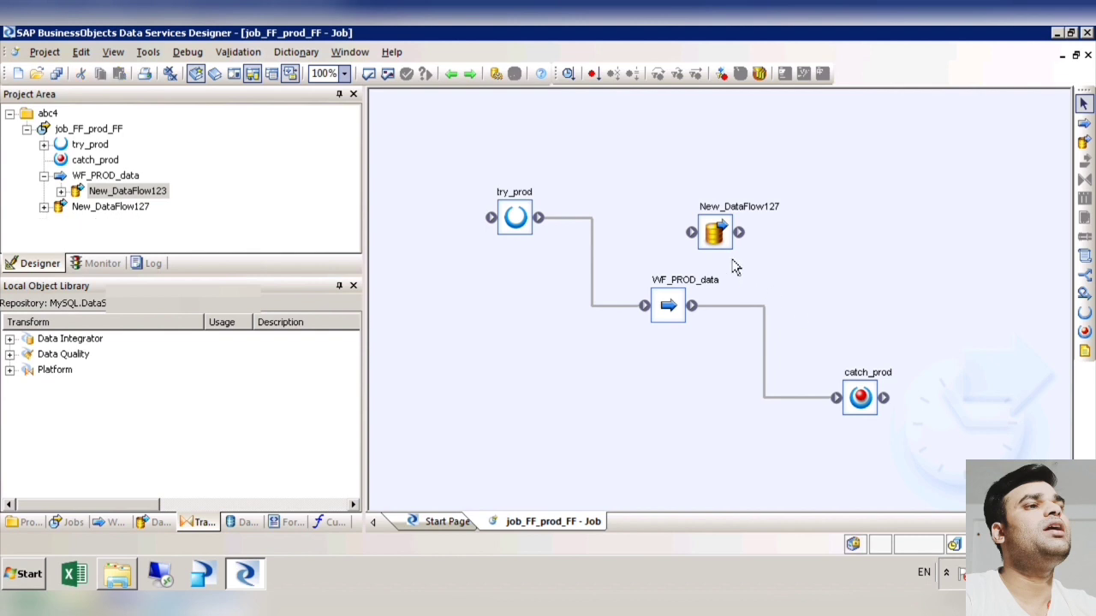
pyautogui.click(716, 233)
pyautogui.press('Delete')
# Step: Open WF_PROD_data and add a second data flow with its default name below New_DataFlow123
pyautogui.doubleClick(687, 308)
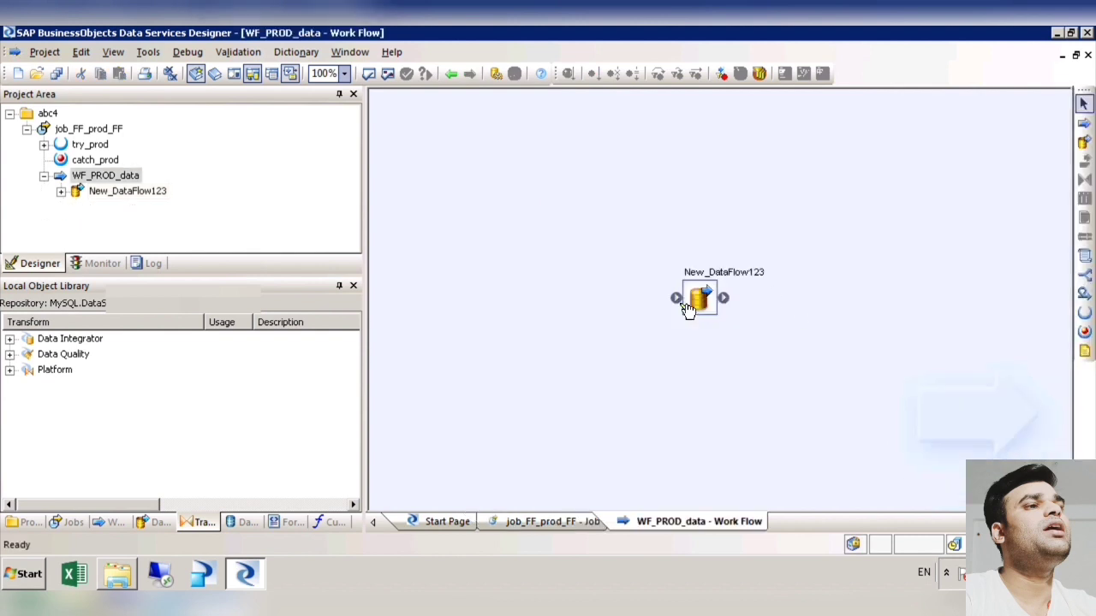
pyautogui.click(1083, 142)
pyautogui.click(718, 377)
pyautogui.click(714, 309)
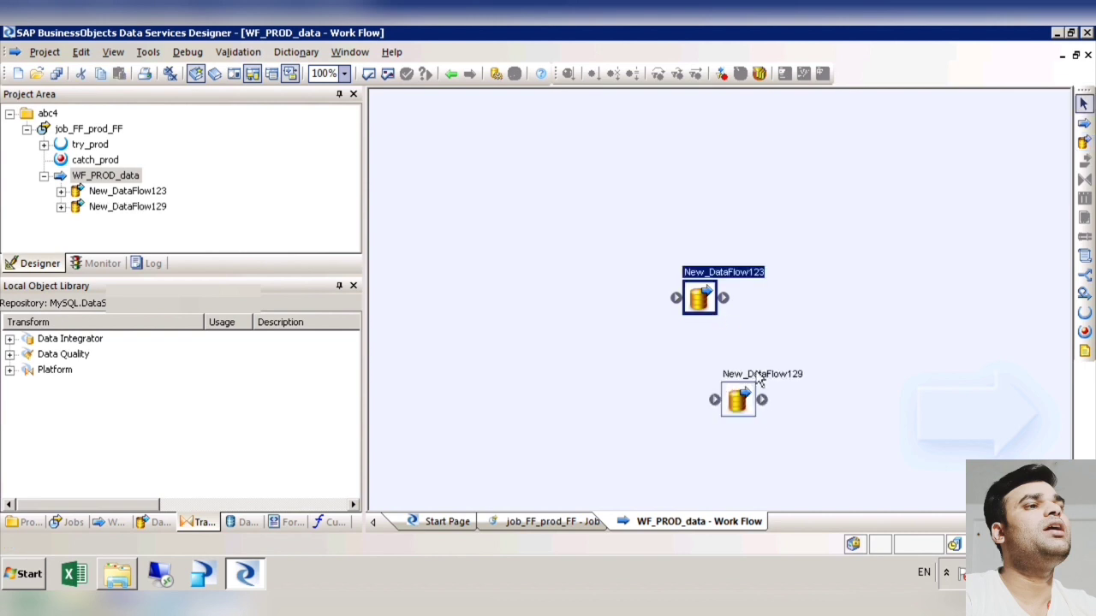
pyautogui.click(747, 413)
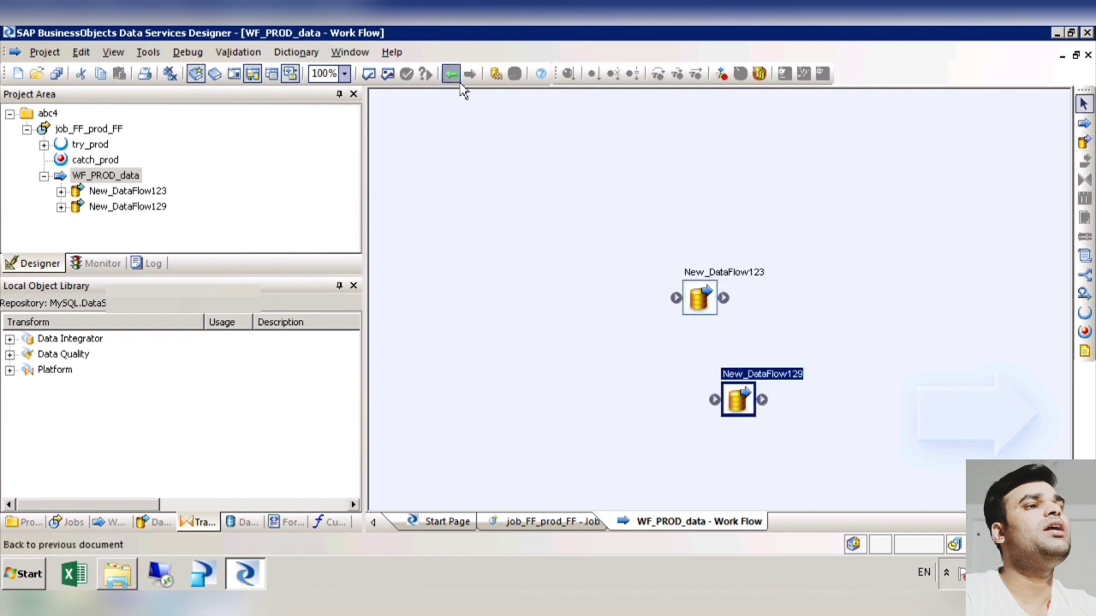
# Step: Inside WF_PROD_data, connect New_DataFlow123 to the second data flow and space the two objects apart
pyautogui.click(454, 77)
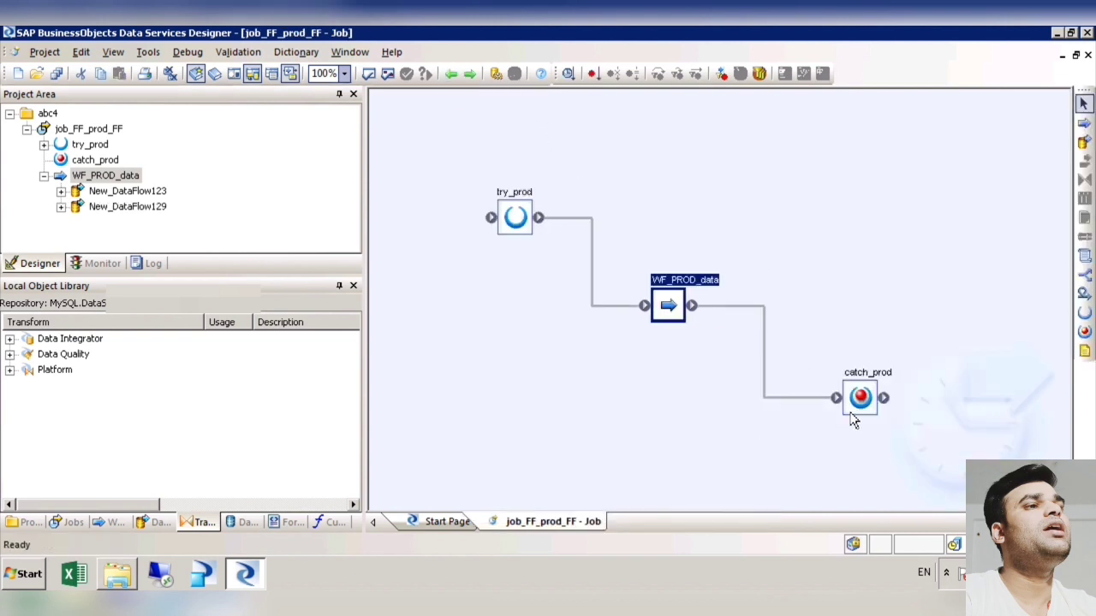
pyautogui.doubleClick(683, 318)
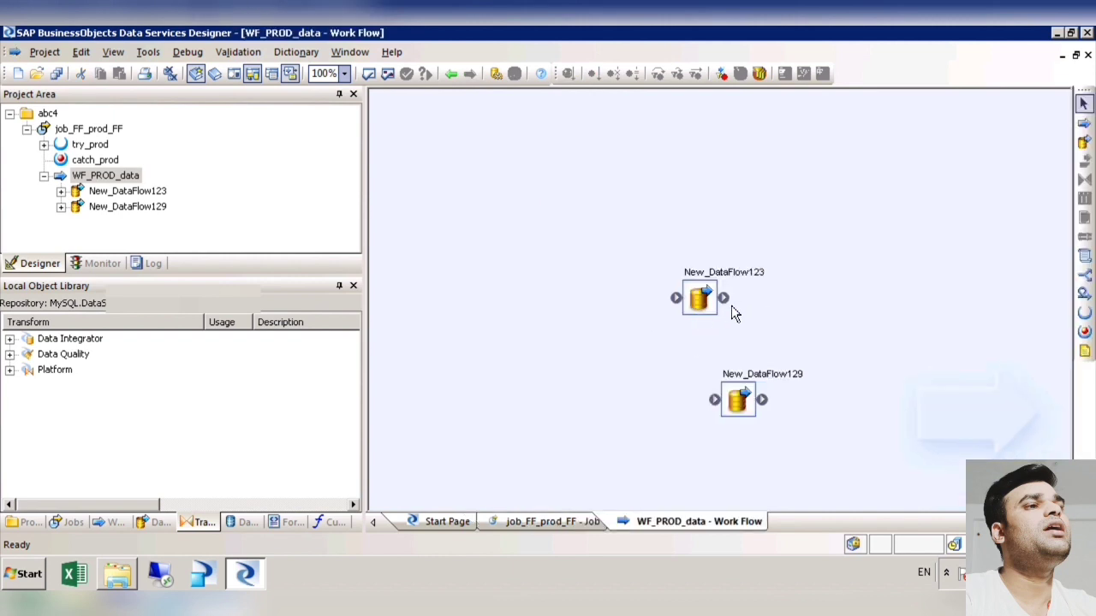
pyautogui.moveTo(724, 299)
pyautogui.mouseDown()
pyautogui.moveTo(712, 400)
pyautogui.moveTo(772, 407)
pyautogui.mouseUp()
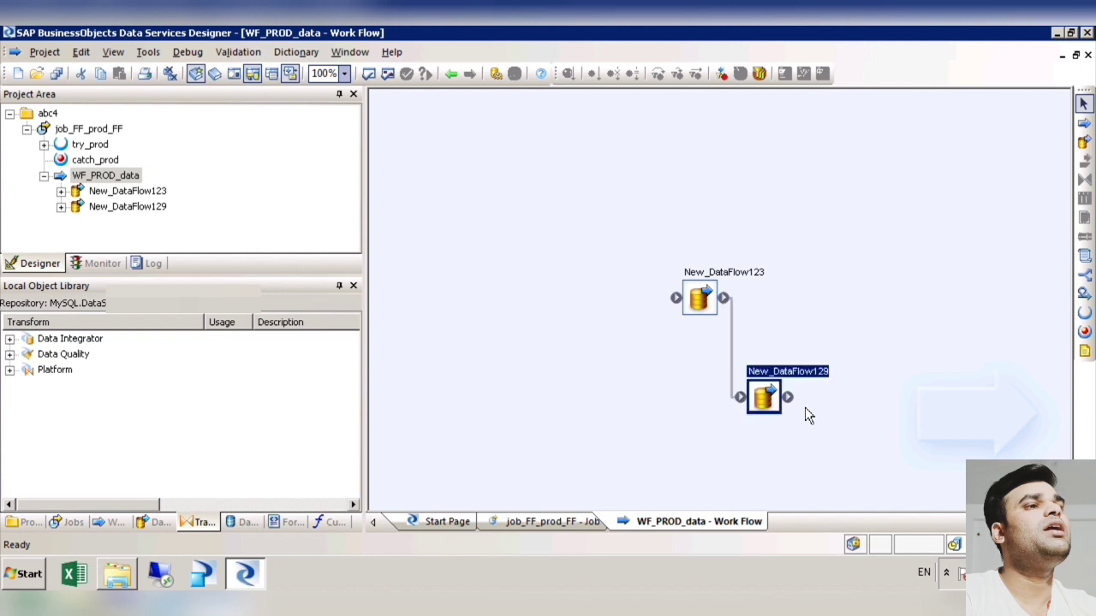
pyautogui.moveTo(712, 316); pyautogui.dragTo(564, 294)
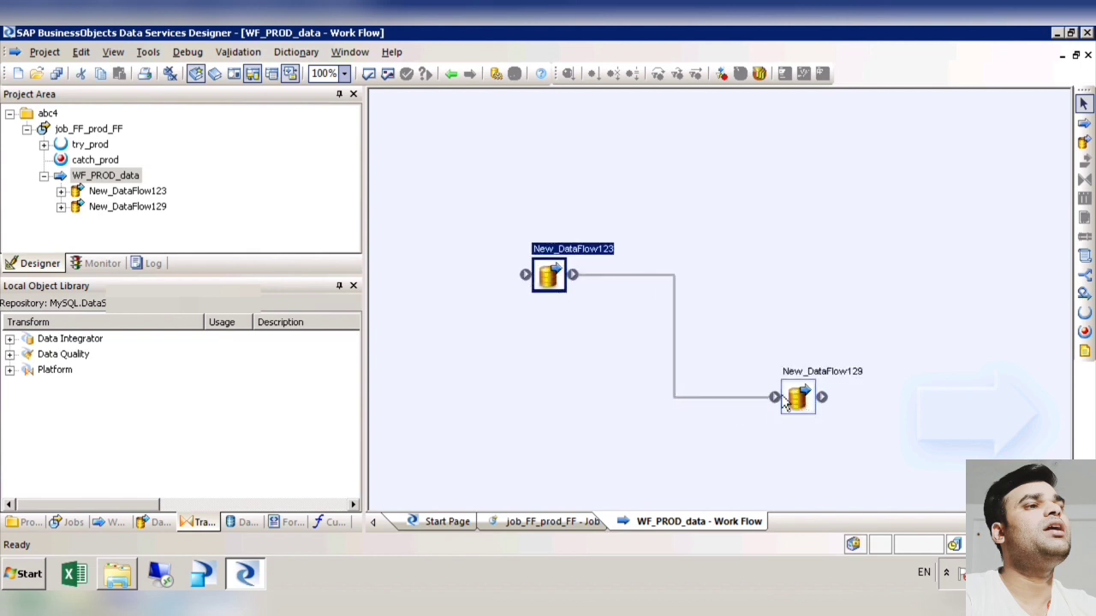
pyautogui.moveTo(786, 404); pyautogui.dragTo(735, 336)
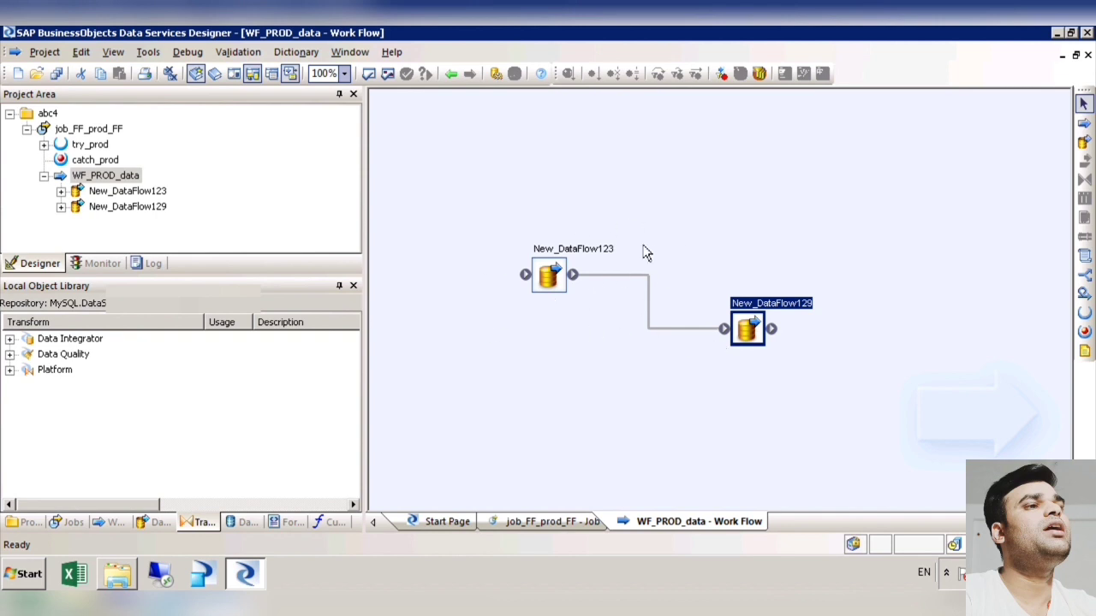
pyautogui.click(834, 364)
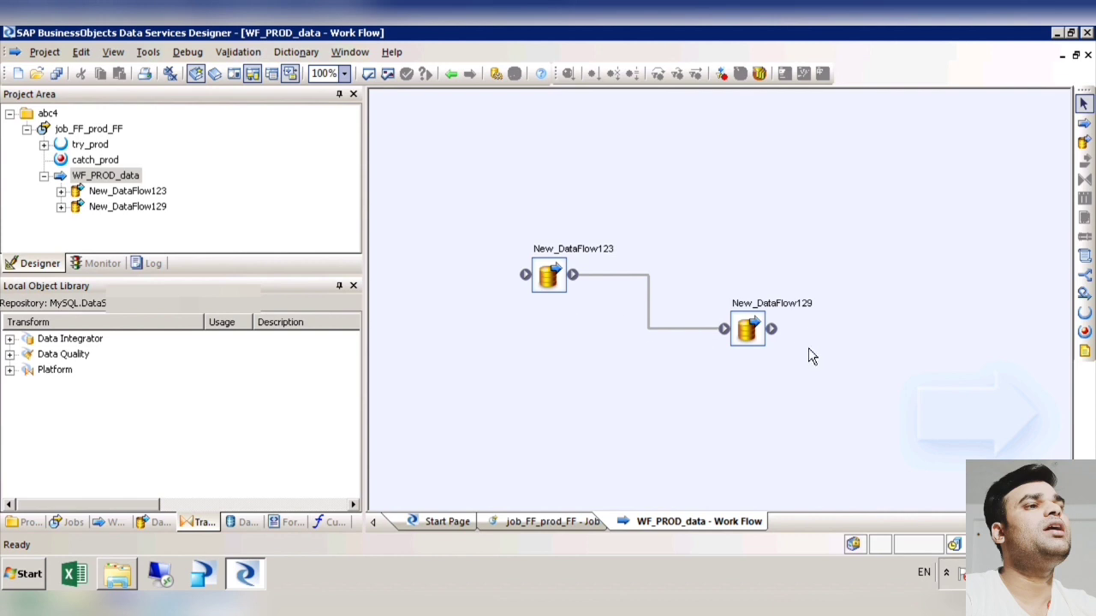
# Step: Review the job's sequence and the data flows contained in WF_PROD_data
pyautogui.click(451, 74)
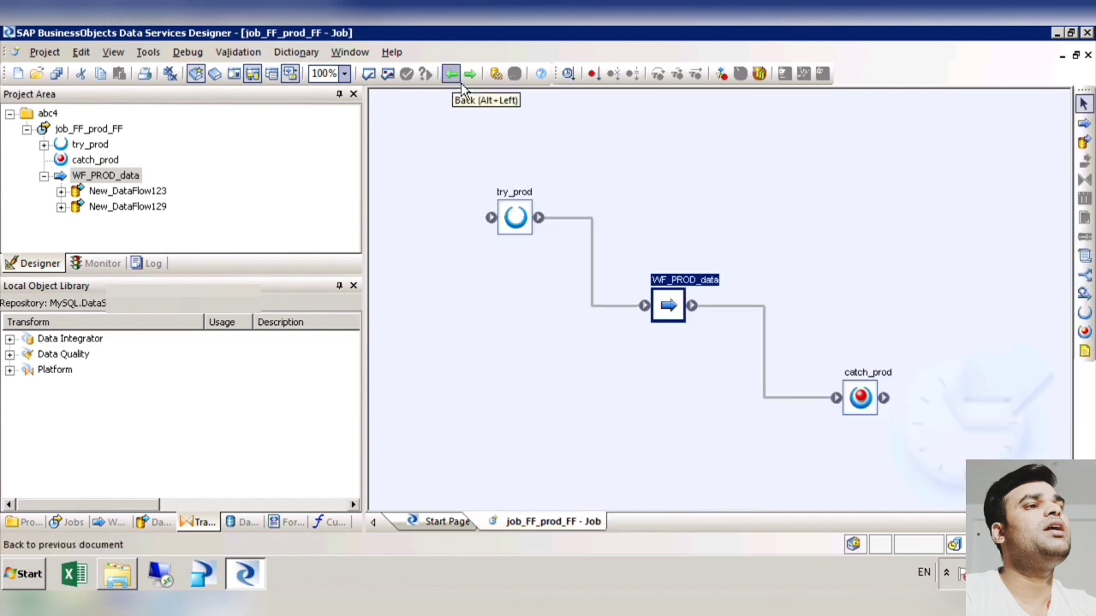
pyautogui.doubleClick(664, 306)
pyautogui.click(451, 74)
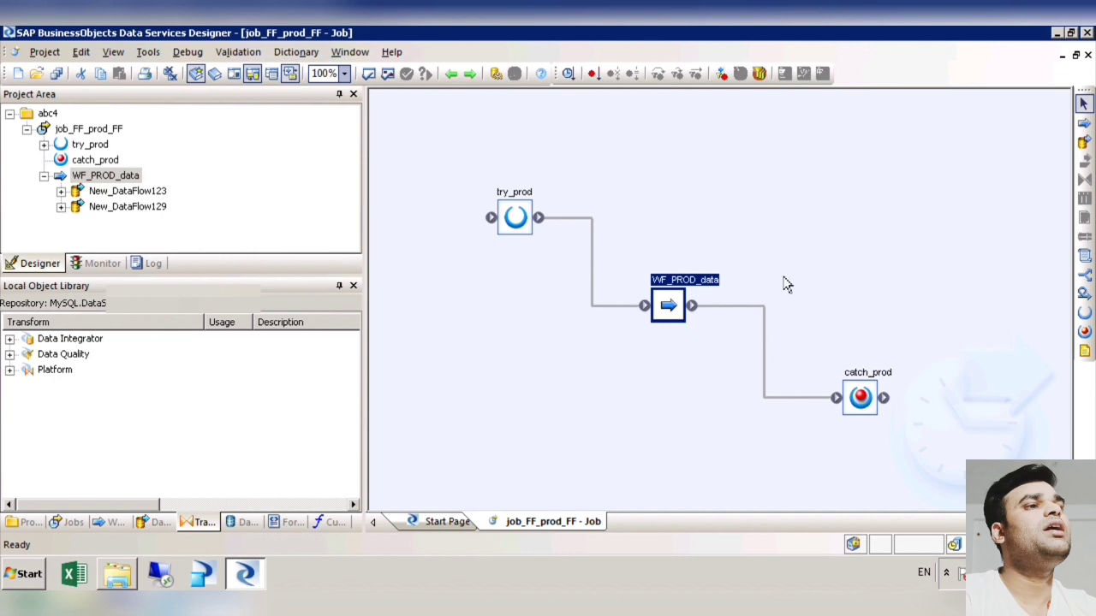
# Step: Delete the second data flow from WF_PROD_data and reposition New_DataFlow123
pyautogui.doubleClick(675, 315)
pyautogui.click(764, 346)
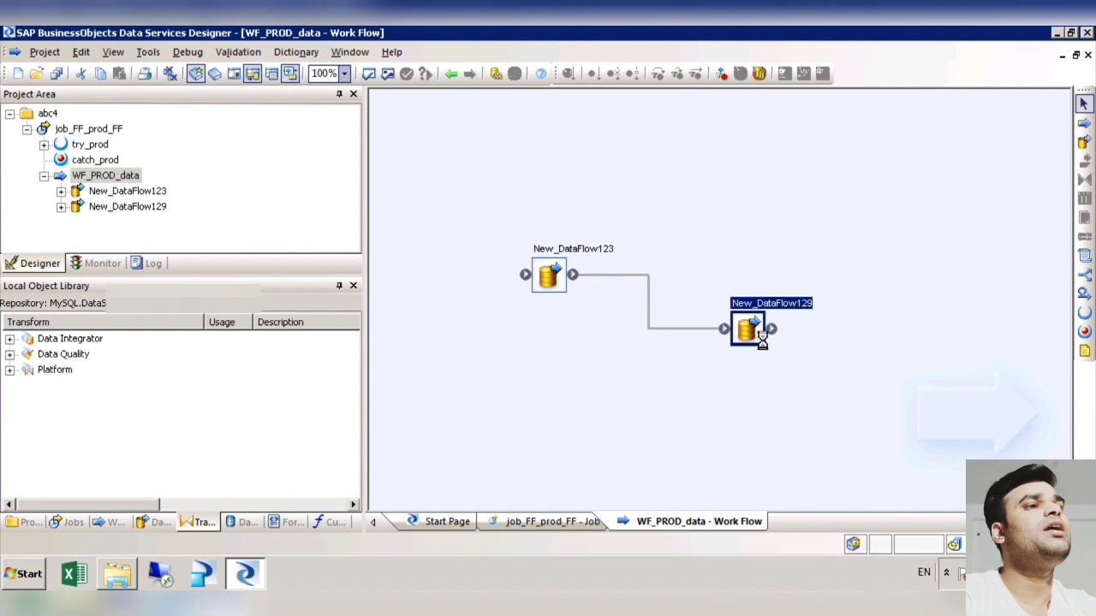
pyautogui.press('Delete')
pyautogui.moveTo(560, 292); pyautogui.dragTo(614, 290)
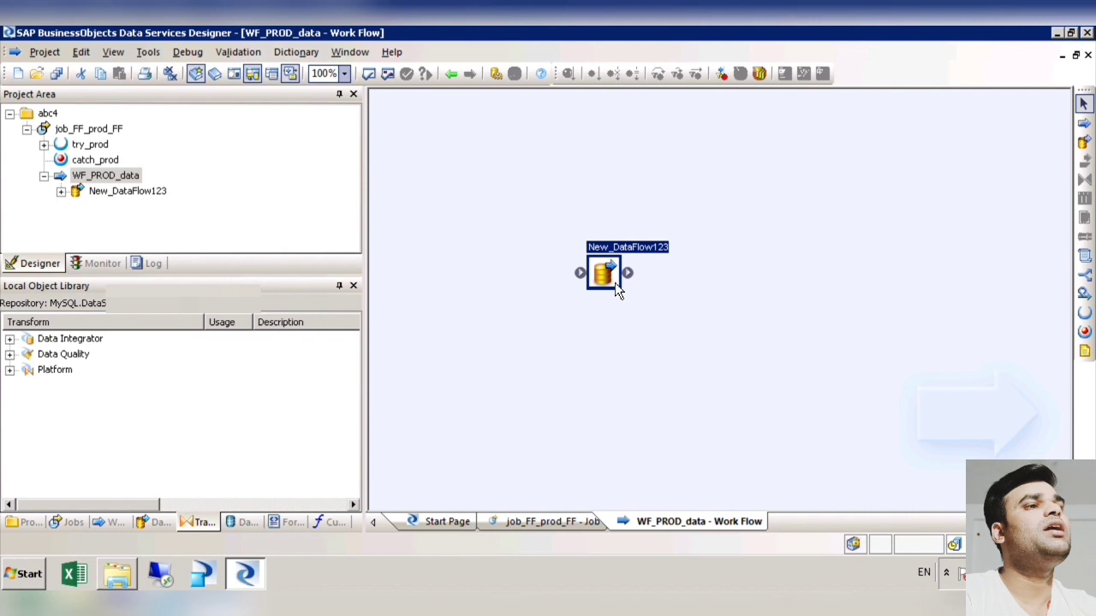
# Step: View the workspace of New_DataFlow123 and return to the job workspace
pyautogui.doubleClick(615, 282)
pyautogui.click(463, 81)
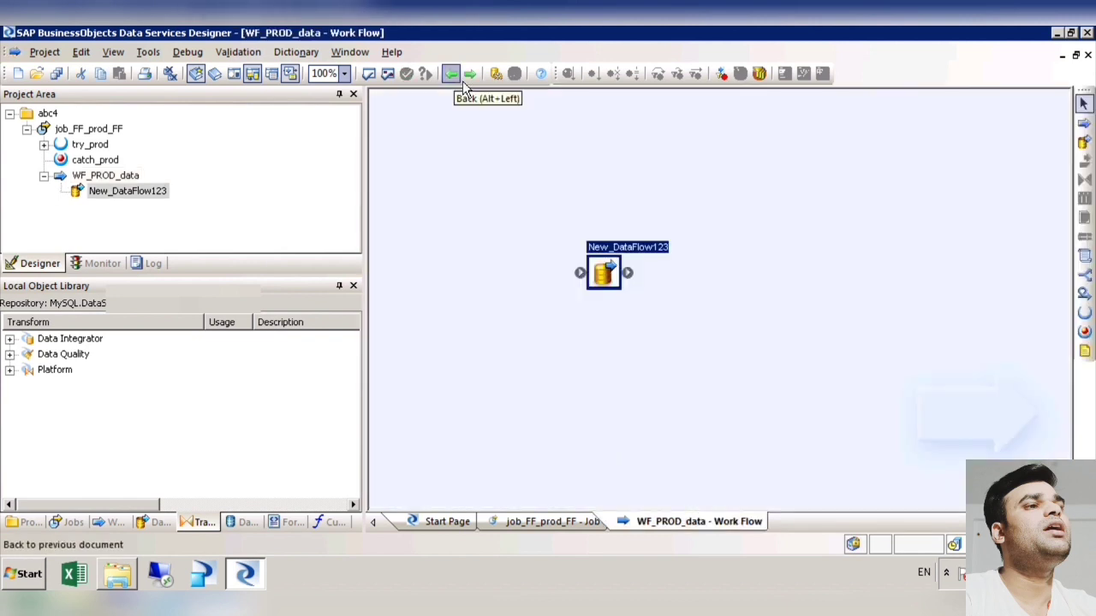
pyautogui.click(463, 81)
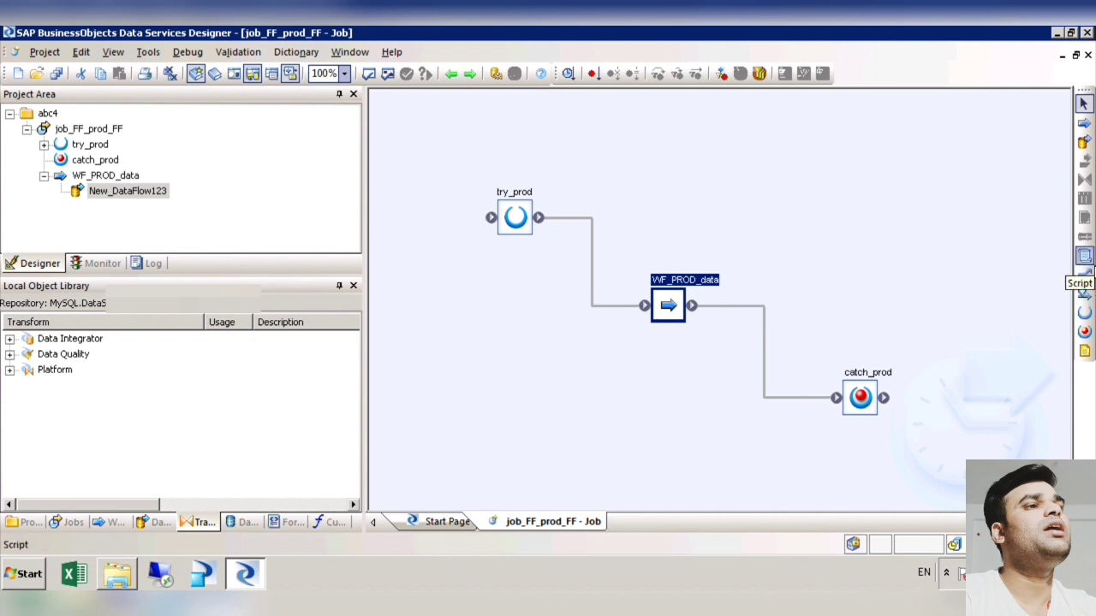
# Step: Add a script with its default name to the job and delete the connection between try_prod and WF_PROD_data
pyautogui.click(1084, 256)
pyautogui.click(644, 192)
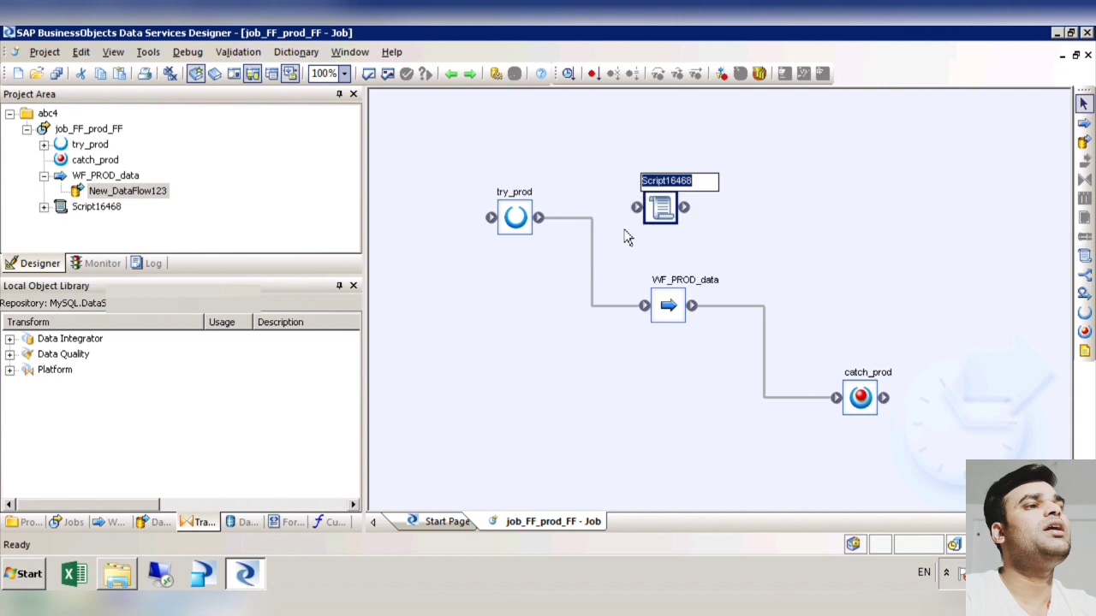
pyautogui.click(599, 272)
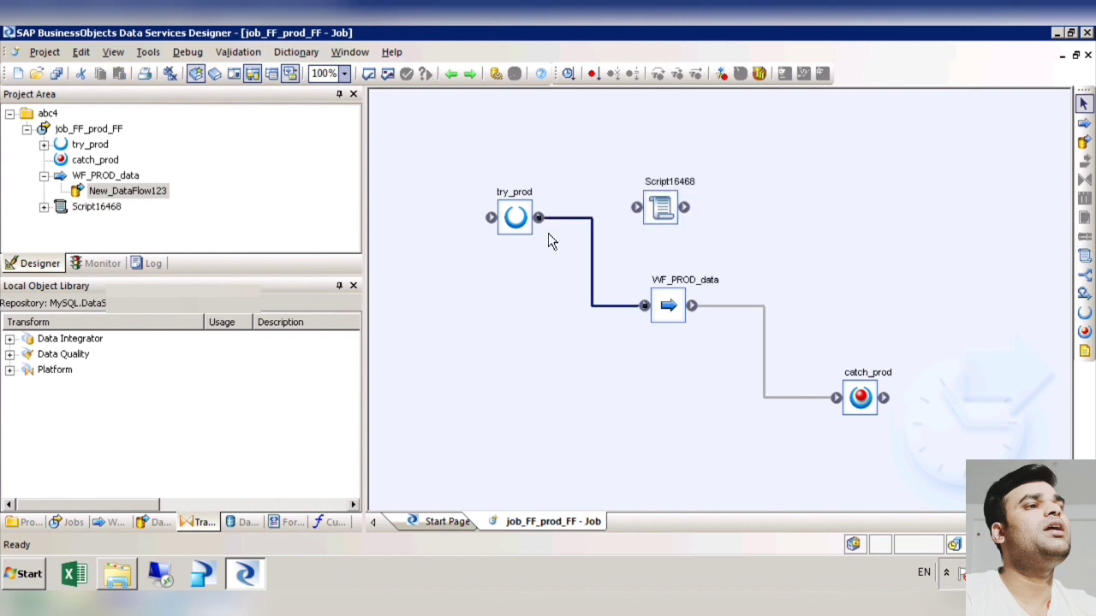
pyautogui.click(602, 274)
pyautogui.click(601, 276)
pyautogui.press('Delete')
# Step: Connect try_prod to the script and the script to WF_PROD_data, and arrange the chain through catch_prod compactly
pyautogui.moveTo(538, 217)
pyautogui.mouseDown()
pyautogui.moveTo(591, 225)
pyautogui.moveTo(639, 210)
pyautogui.moveTo(660, 318)
pyautogui.moveTo(644, 305)
pyautogui.moveTo(710, 322)
pyautogui.moveTo(734, 301)
pyautogui.mouseUp()
pyautogui.moveTo(674, 227); pyautogui.dragTo(600, 283)
pyautogui.moveTo(736, 297); pyautogui.dragTo(700, 298)
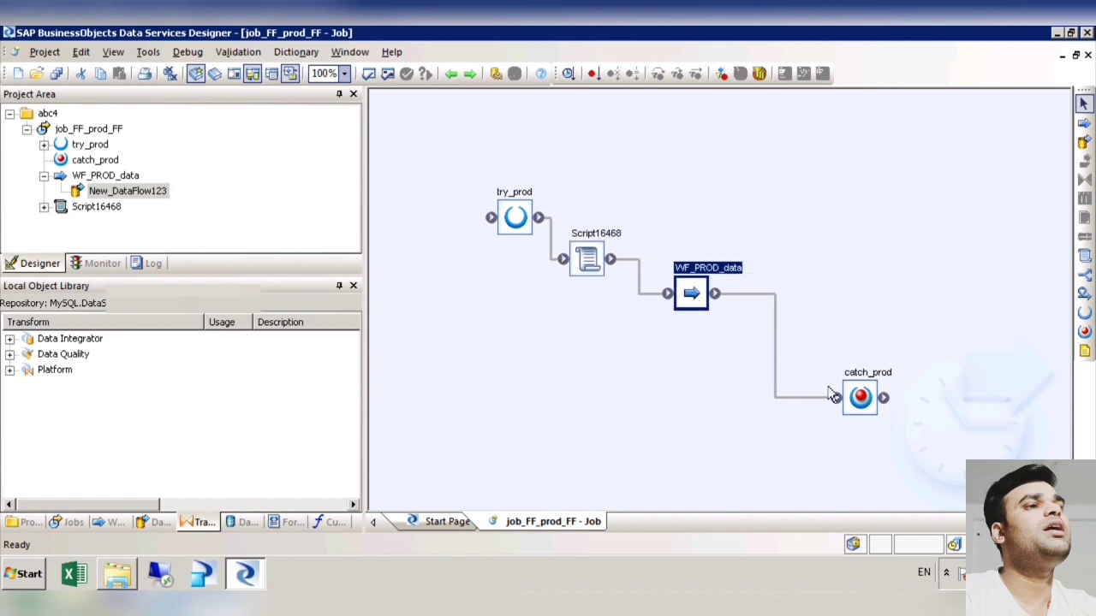
pyautogui.moveTo(854, 402); pyautogui.dragTo(808, 344)
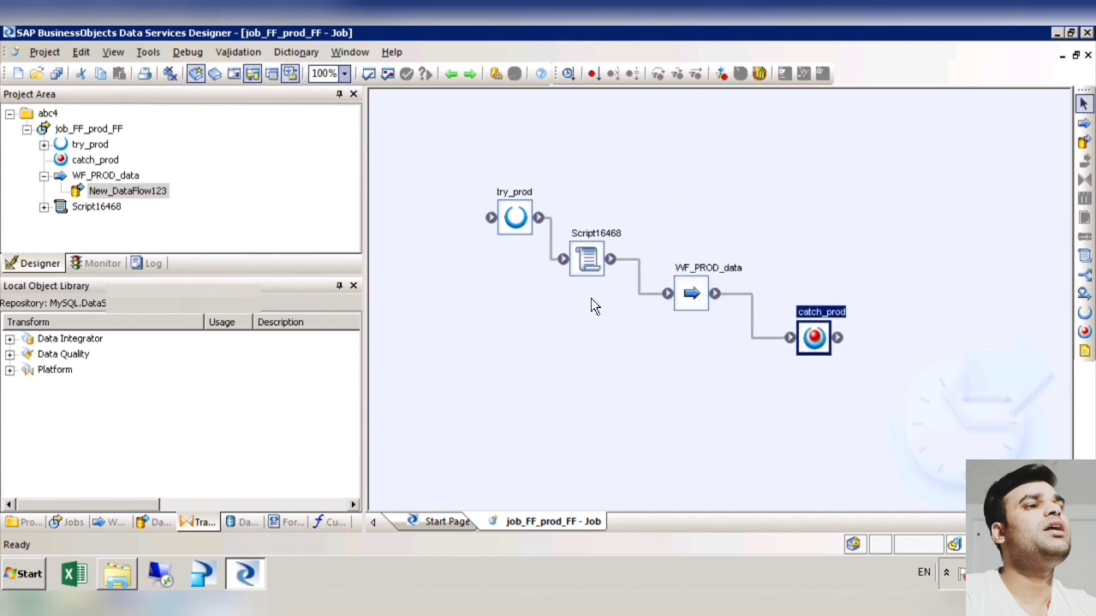
# Step: In the script, enter the statement print('1st job '); and validate it
pyautogui.doubleClick(588, 260)
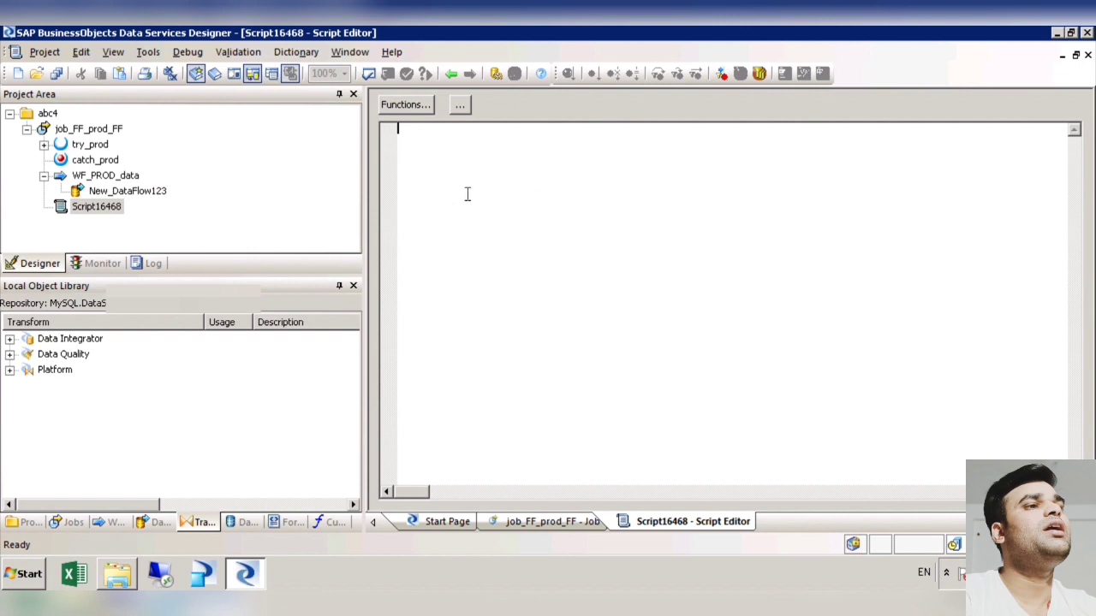
pyautogui.write('print')
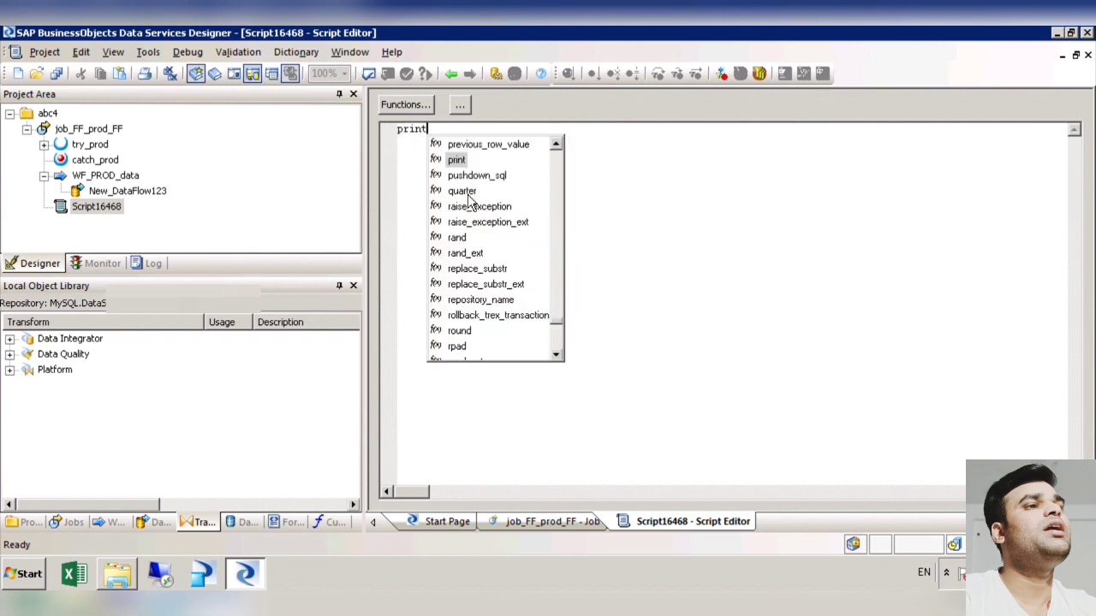
pyautogui.write("('")
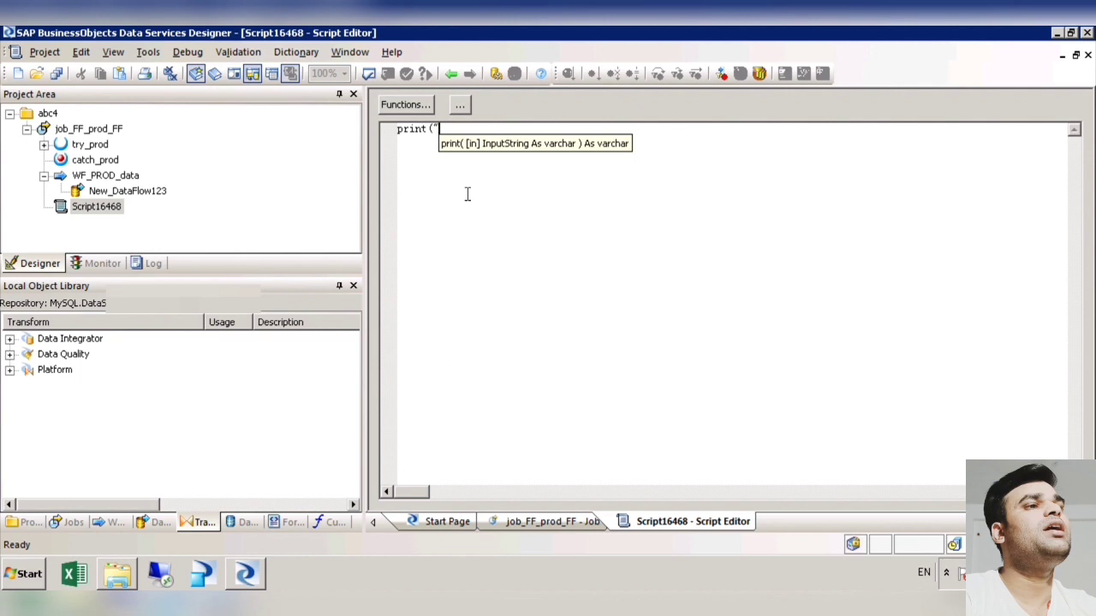
pyautogui.press('BackSpace')
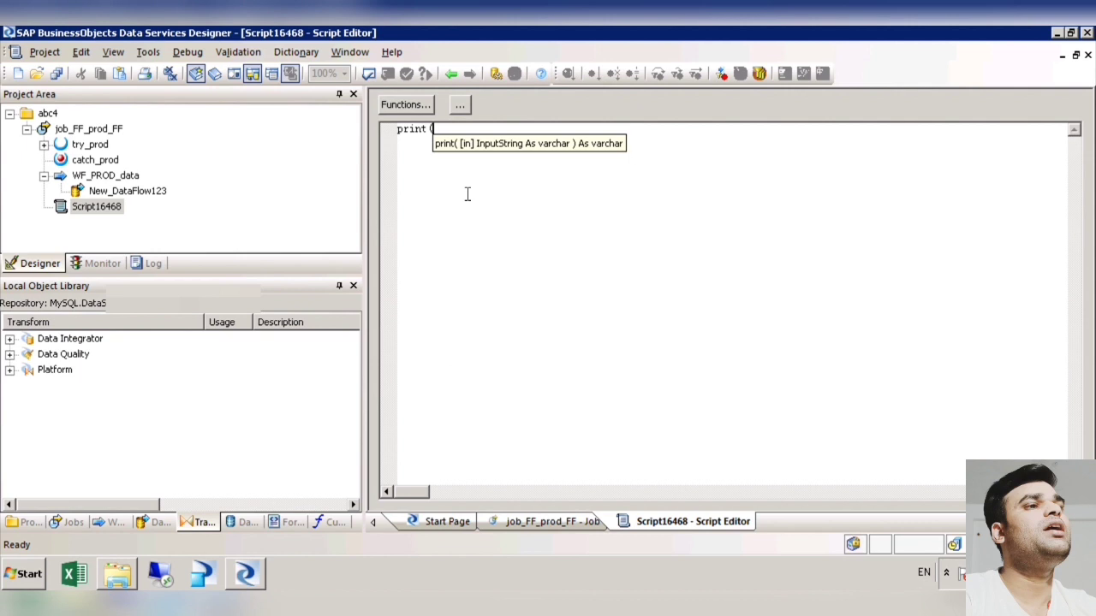
pyautogui.write("'")
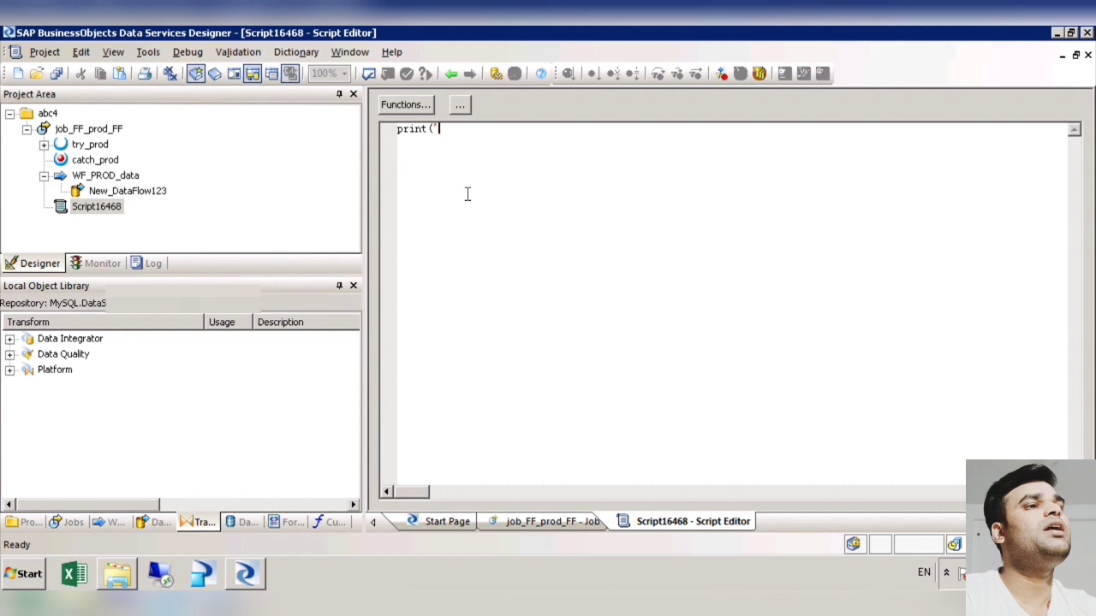
pyautogui.write("1st job ');")
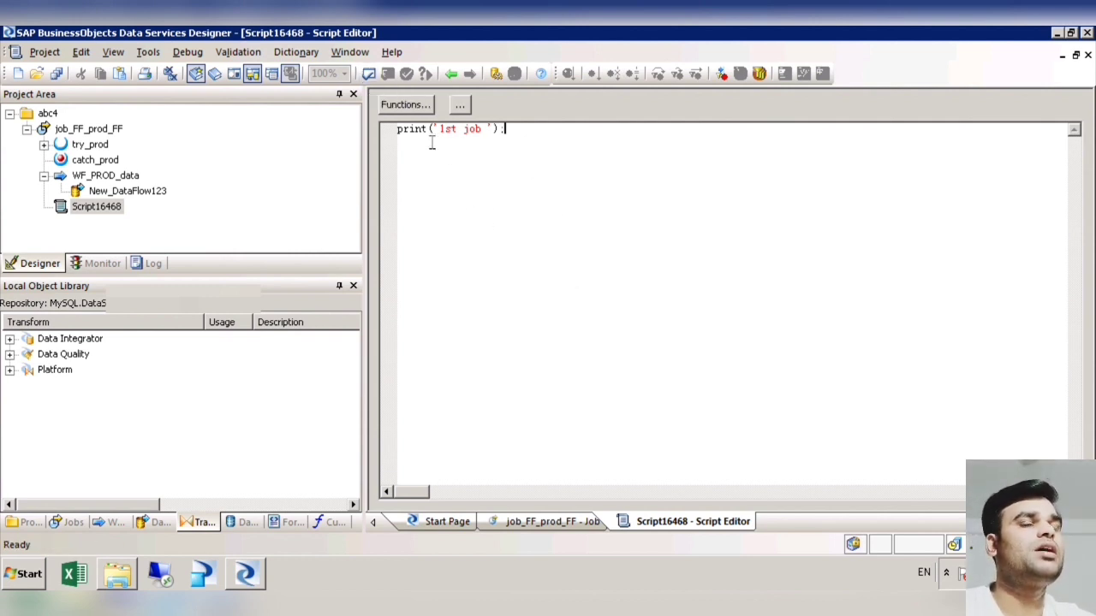
pyautogui.click(368, 74)
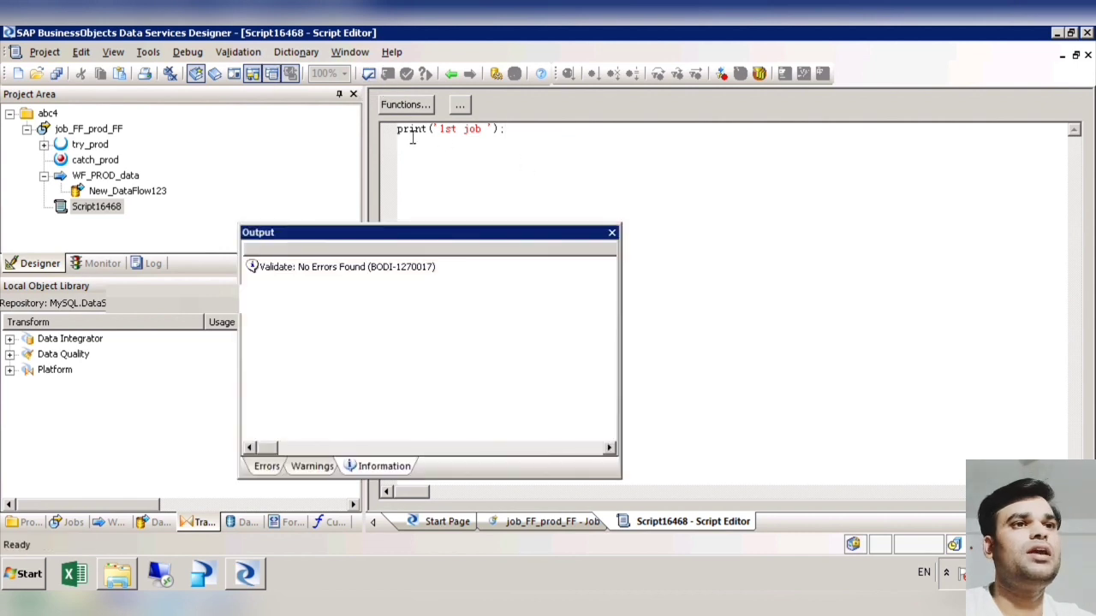
# Step: Save all changes and return from the script to the workspace of job_FF_prod_FF
pyautogui.click(612, 232)
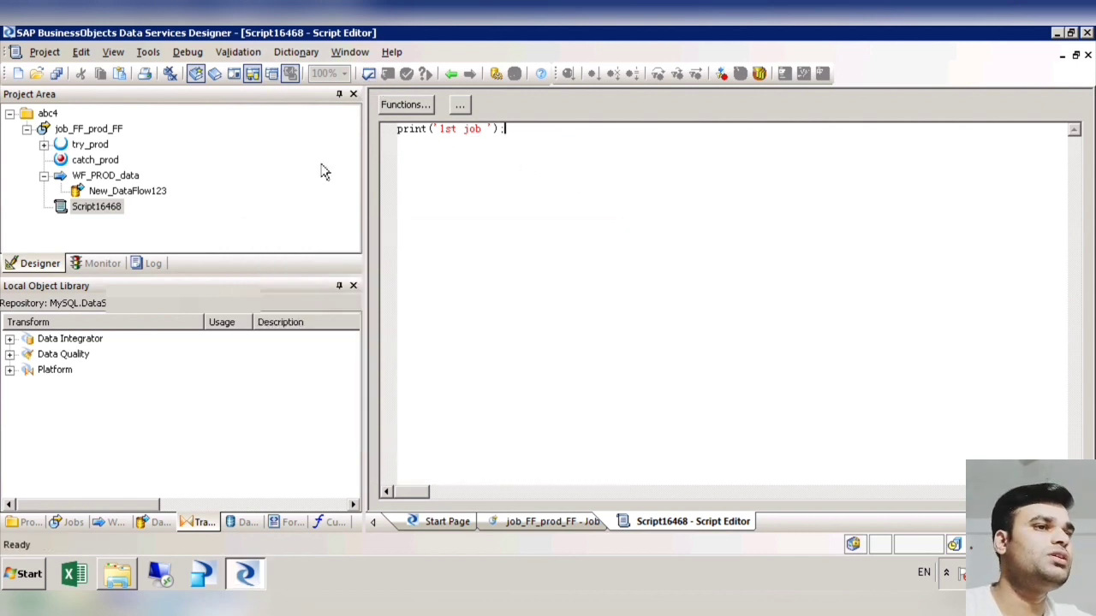
pyautogui.click(65, 83)
pyautogui.click(438, 394)
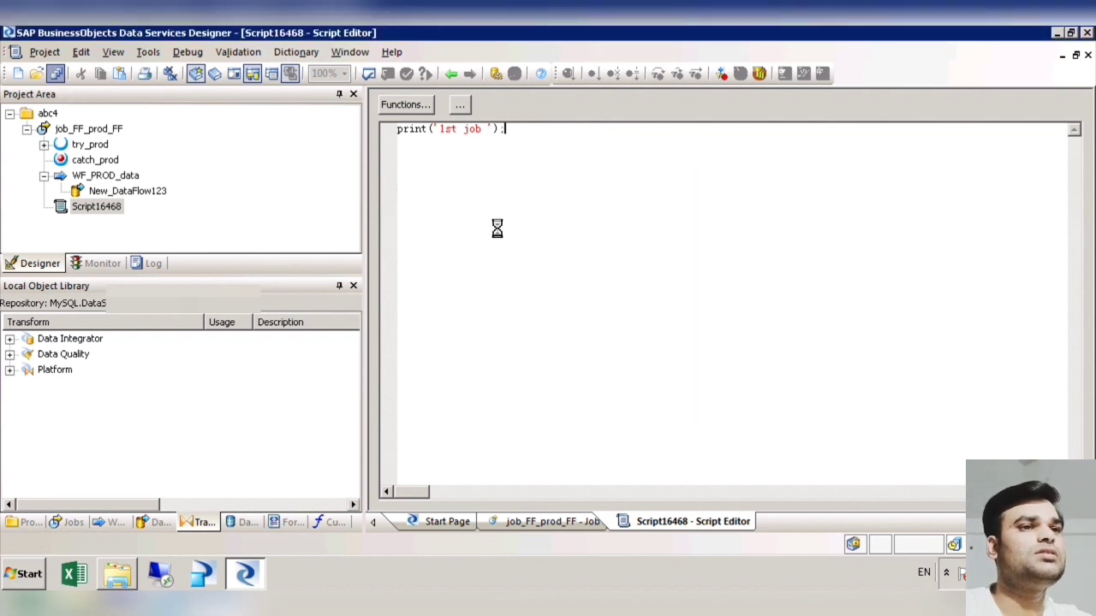
pyautogui.click(451, 75)
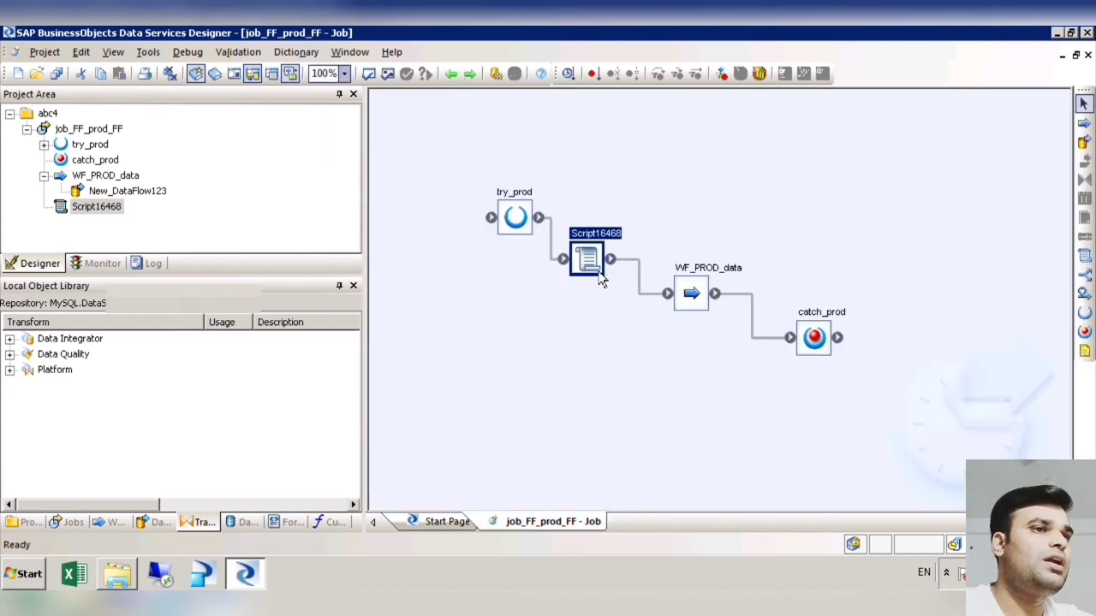
# Step: View the contents of WF_PROD_data and the script, returning to the job workspace after each
pyautogui.doubleClick(702, 307)
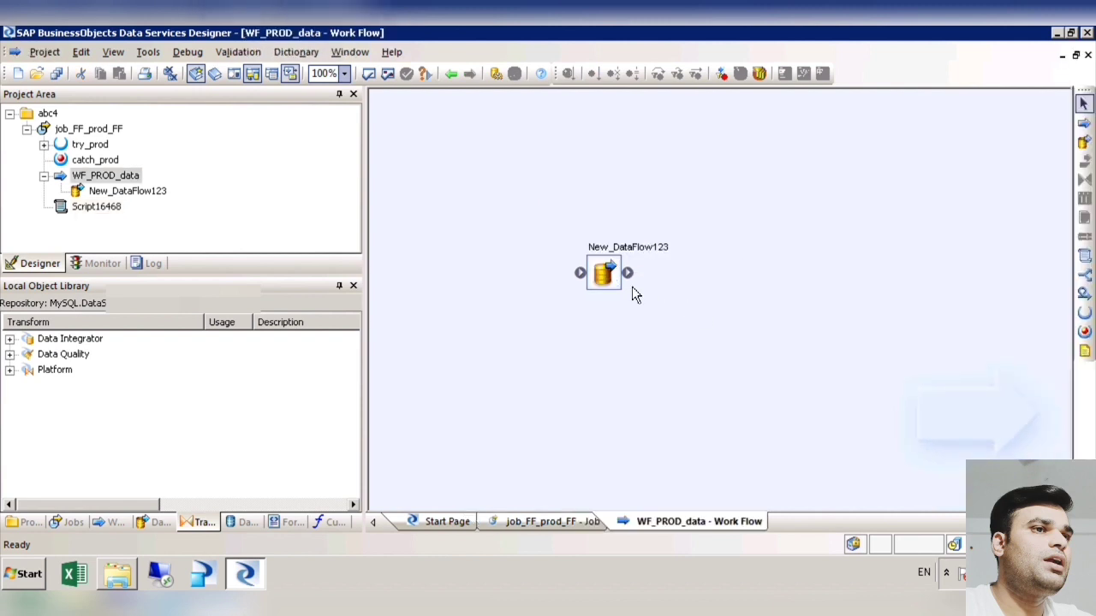
pyautogui.click(451, 74)
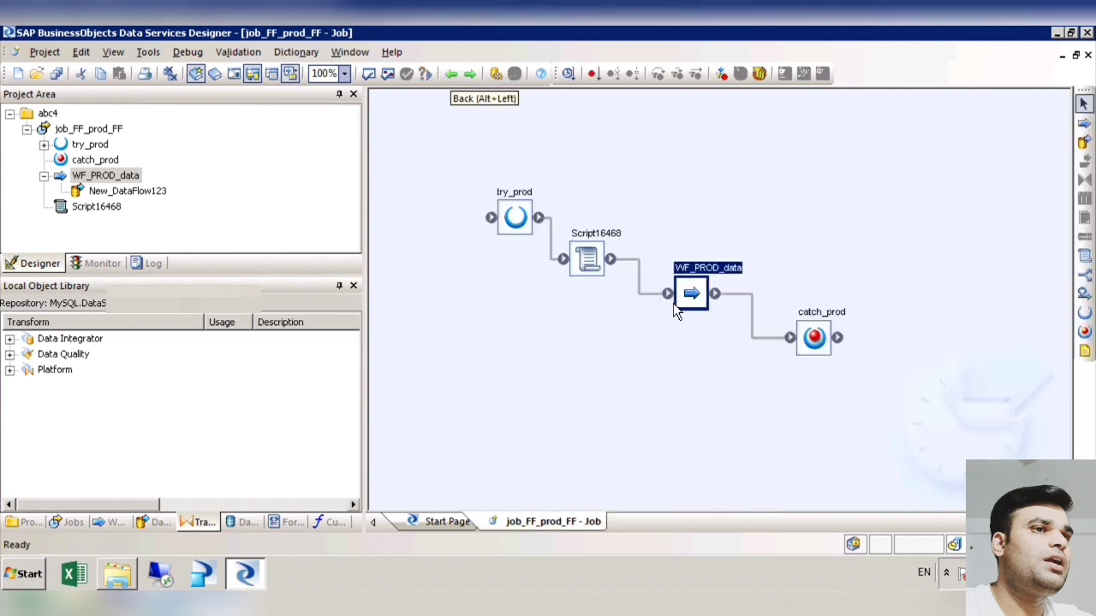
pyautogui.doubleClick(592, 266)
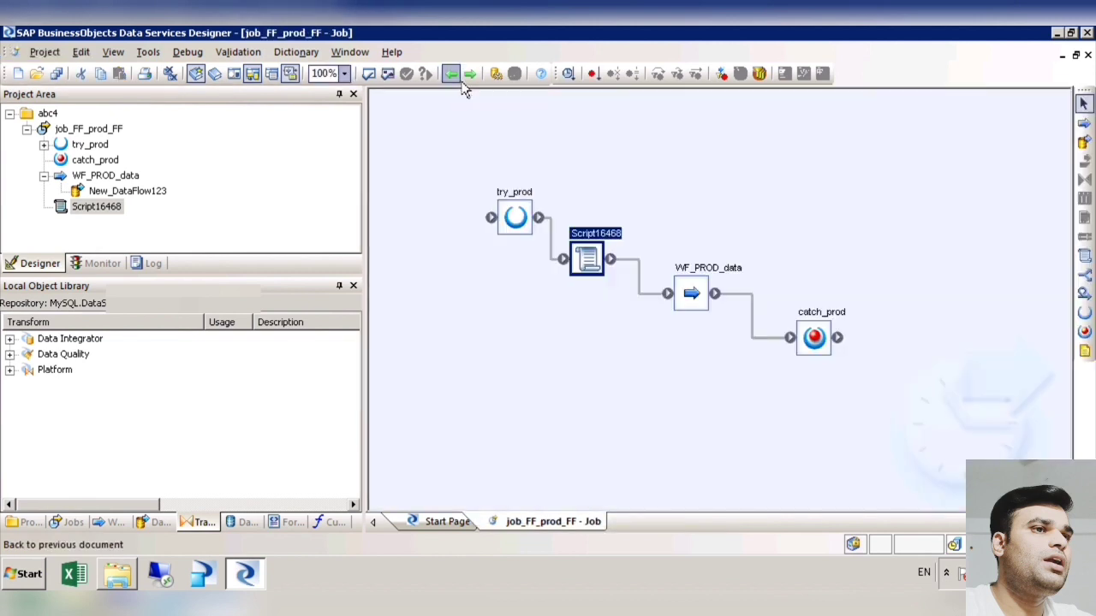
pyautogui.click(451, 73)
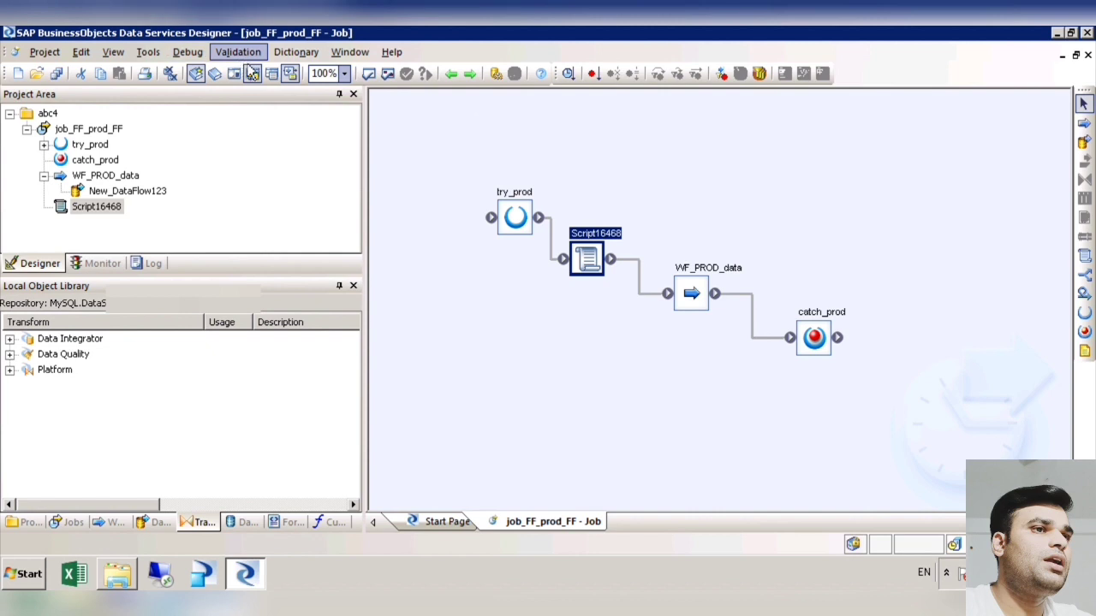
# Step: Show the variables of job_FF_prod_FF, widen the name column and insert a global variable named $global_var_1
pyautogui.click(148, 53)
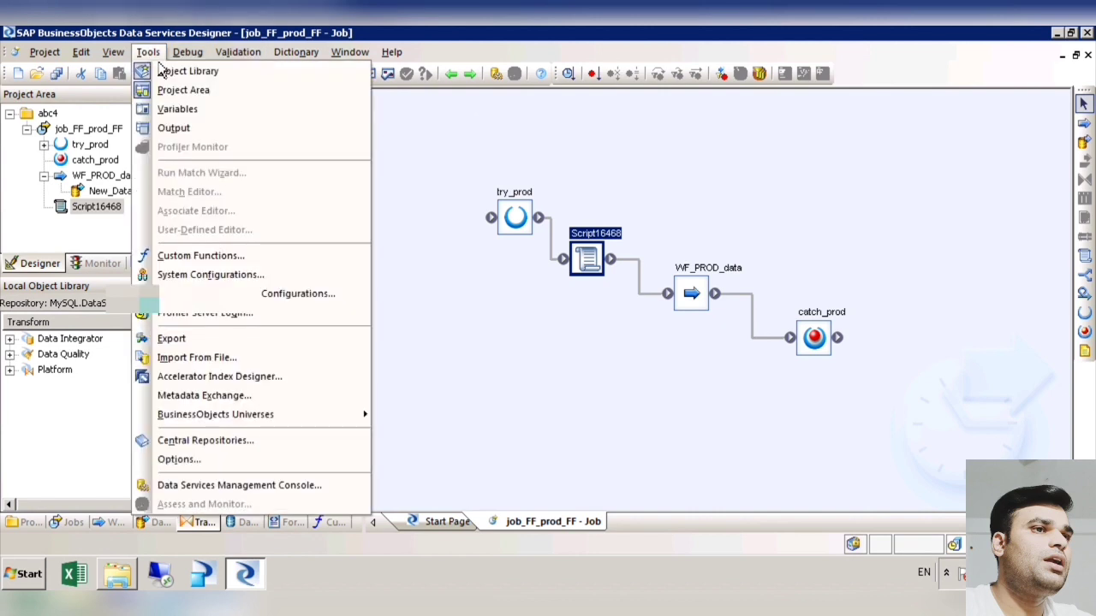
pyautogui.click(199, 128)
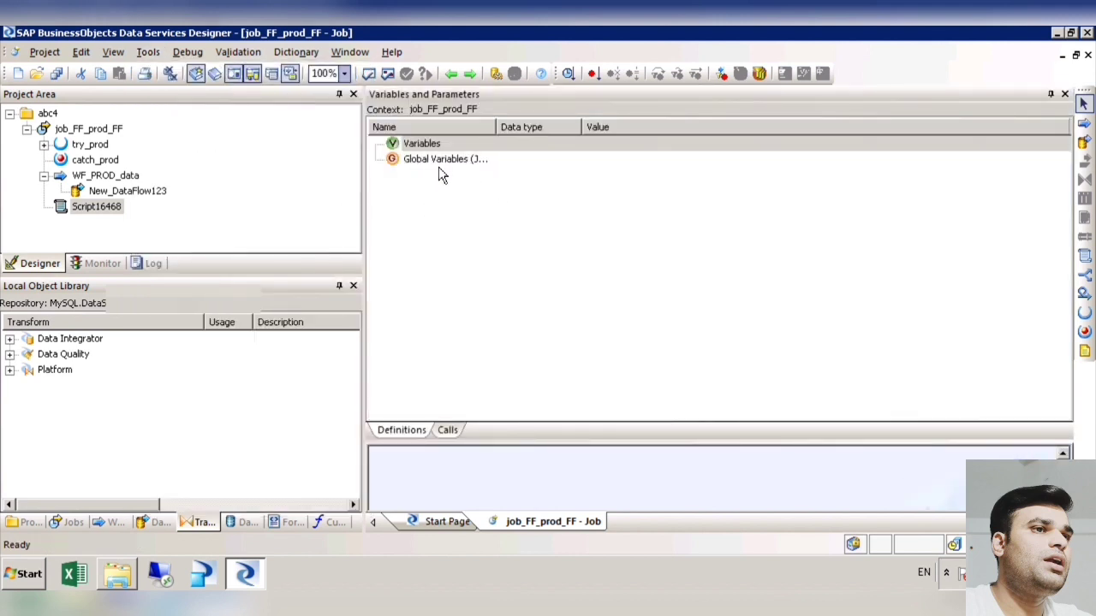
pyautogui.click(440, 168)
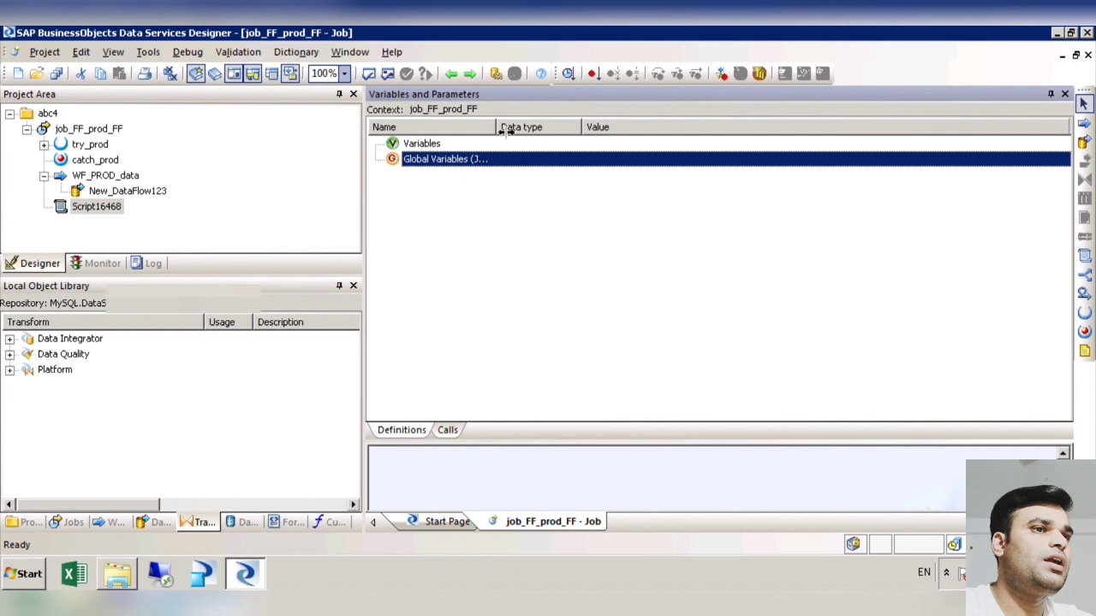
pyautogui.moveTo(496, 127); pyautogui.dragTo(624, 128)
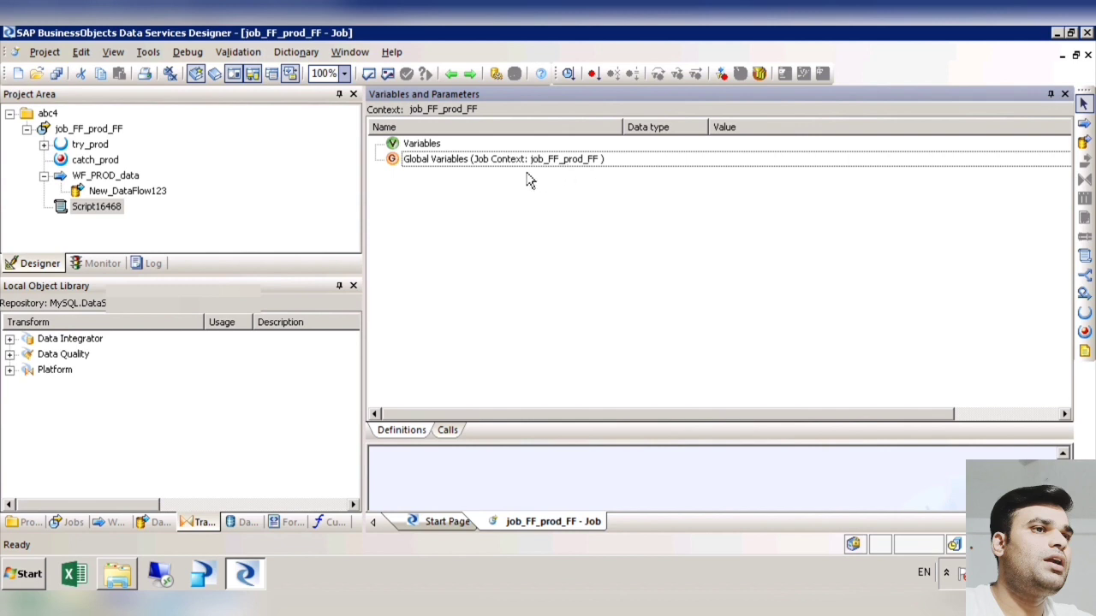
pyautogui.rightClick(454, 159)
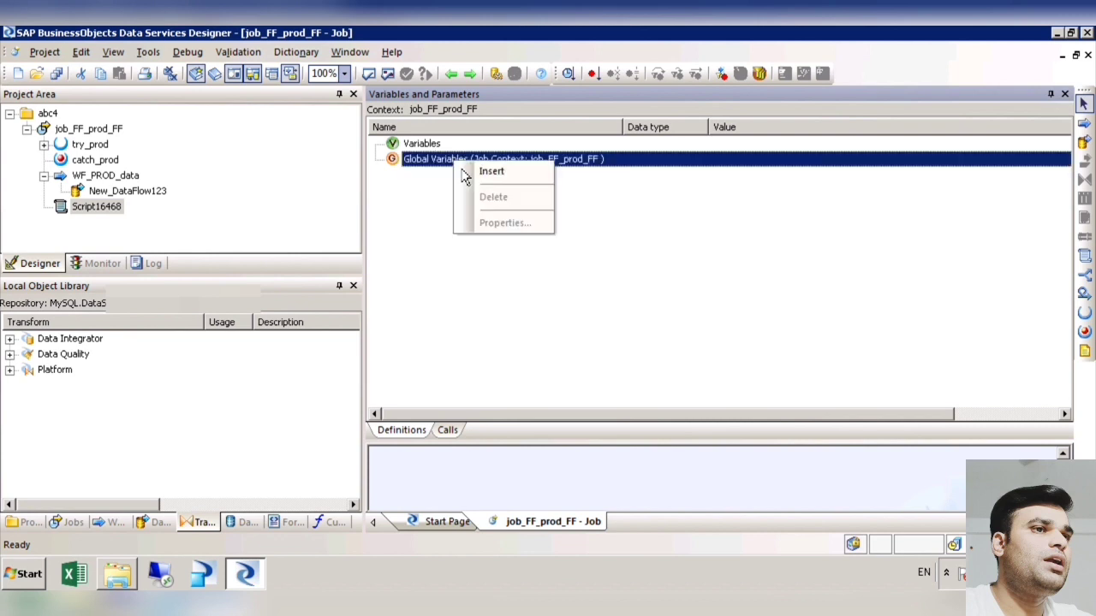
pyautogui.click(518, 181)
pyautogui.write('$global_var_1')
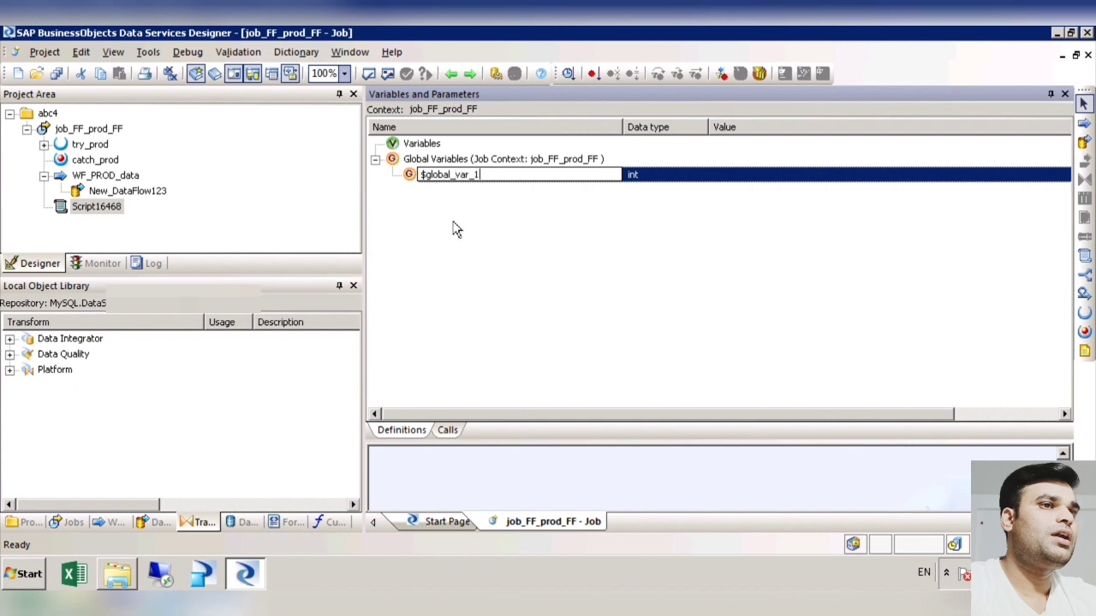
pyautogui.click(495, 248)
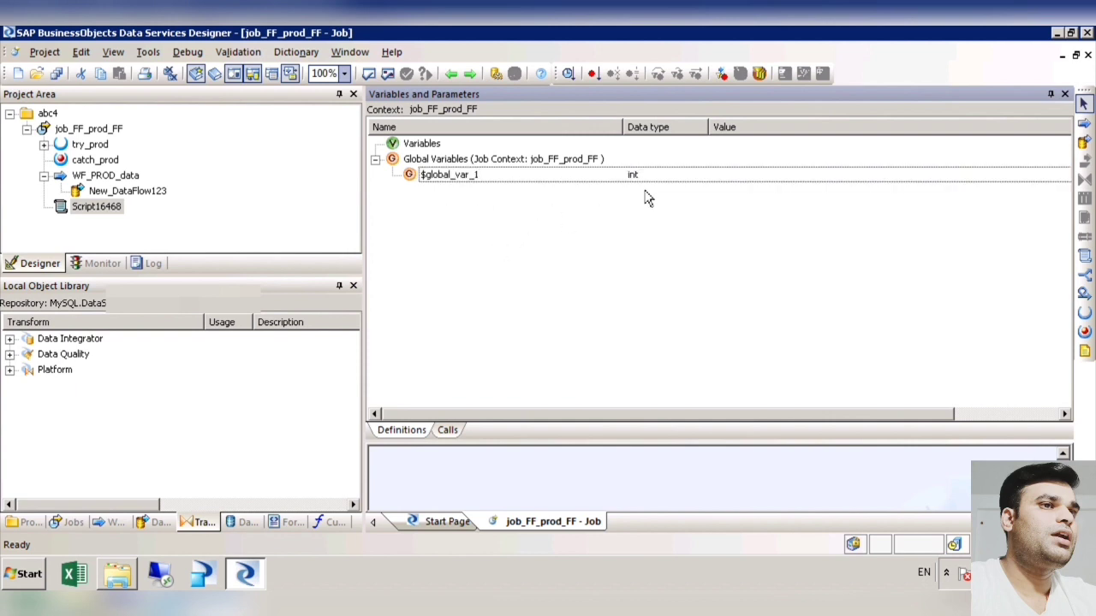
# Step: Set the data type of $global_var_1 to varchar with length 50
pyautogui.click(676, 178)
pyautogui.click(675, 178)
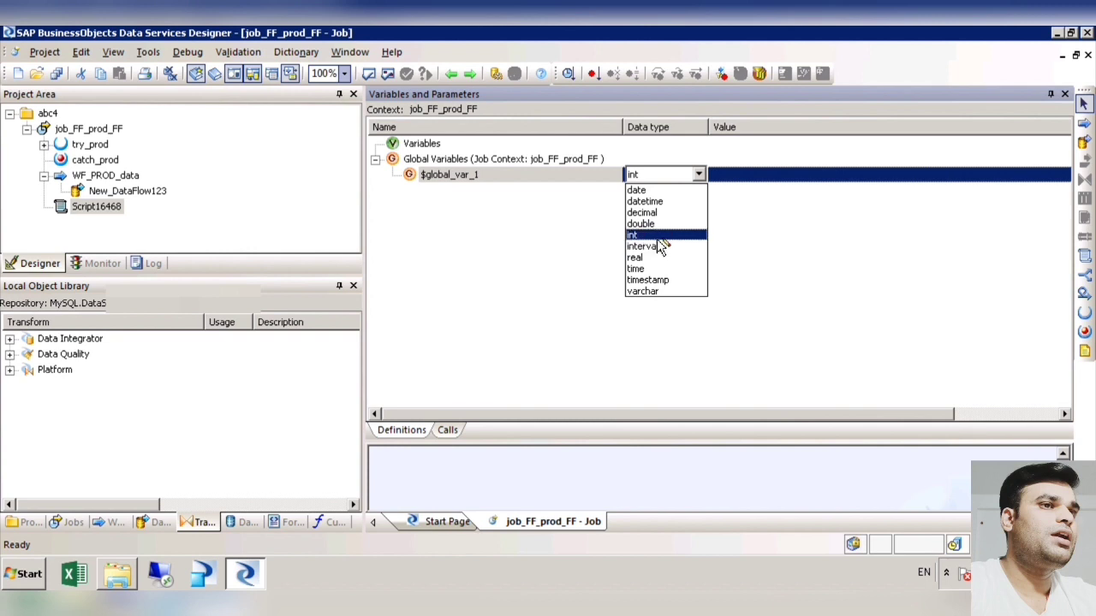
pyautogui.click(656, 291)
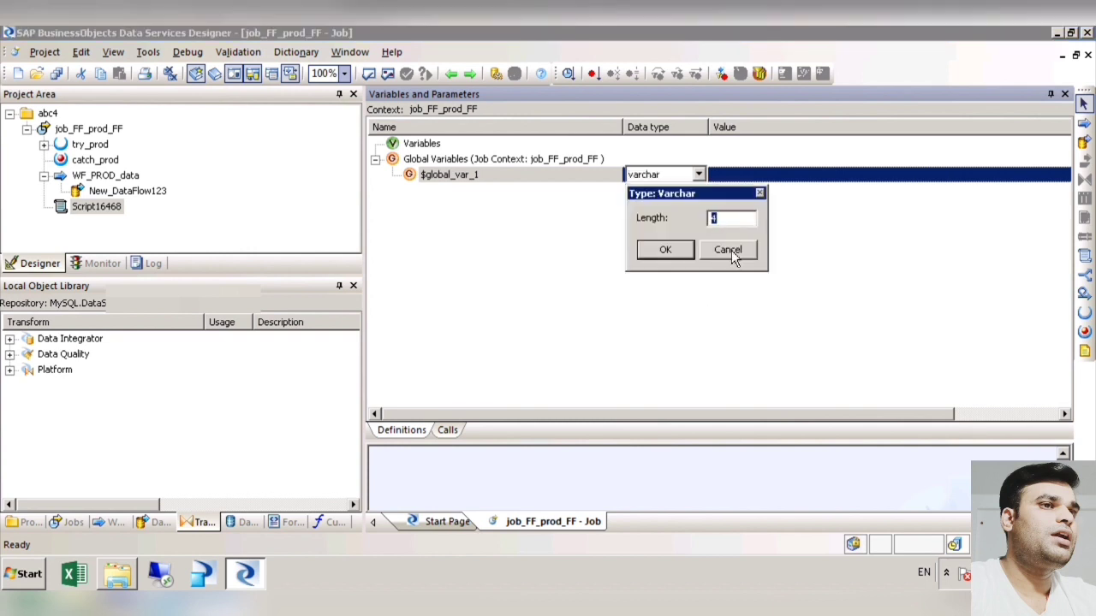
pyautogui.write('50')
pyautogui.click(656, 253)
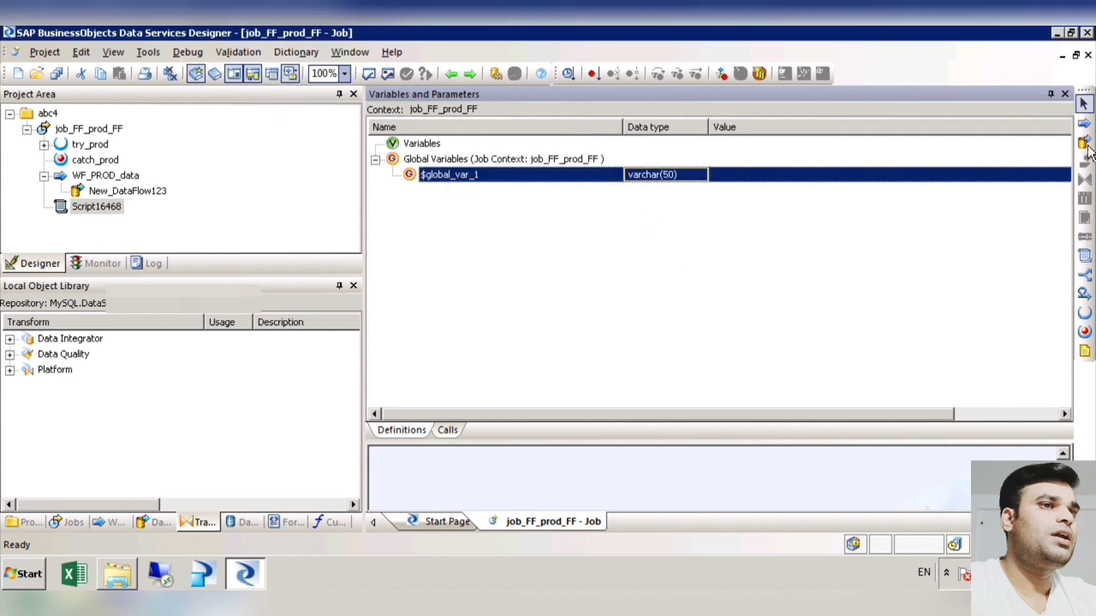
# Step: Save job_FF_prod_FF and go back to its workspace with Variables and Parameters closed
pyautogui.click(57, 74)
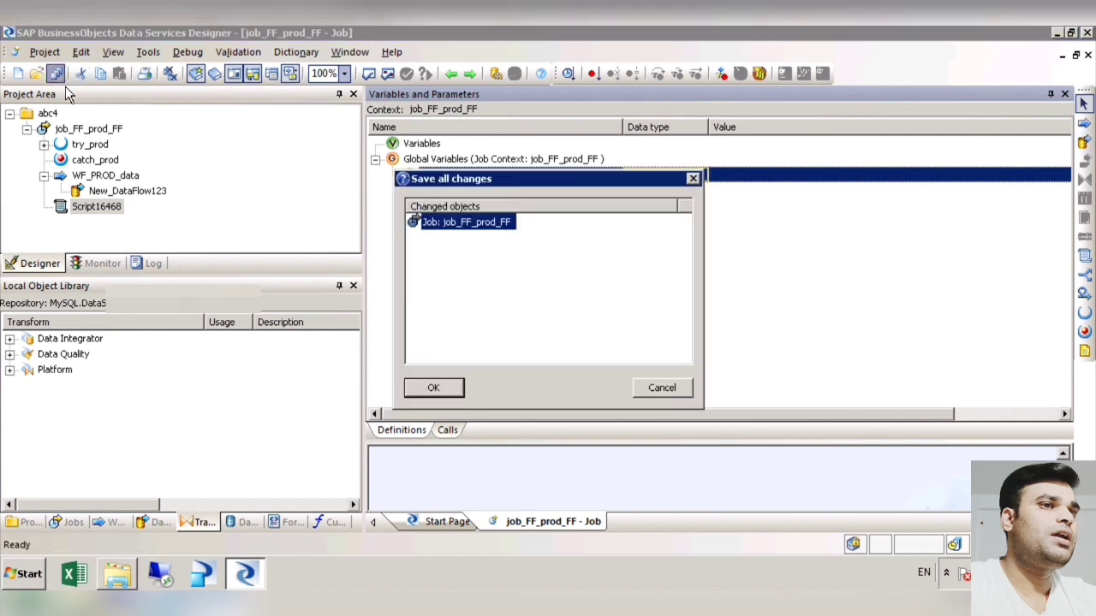
pyautogui.click(441, 388)
pyautogui.click(452, 73)
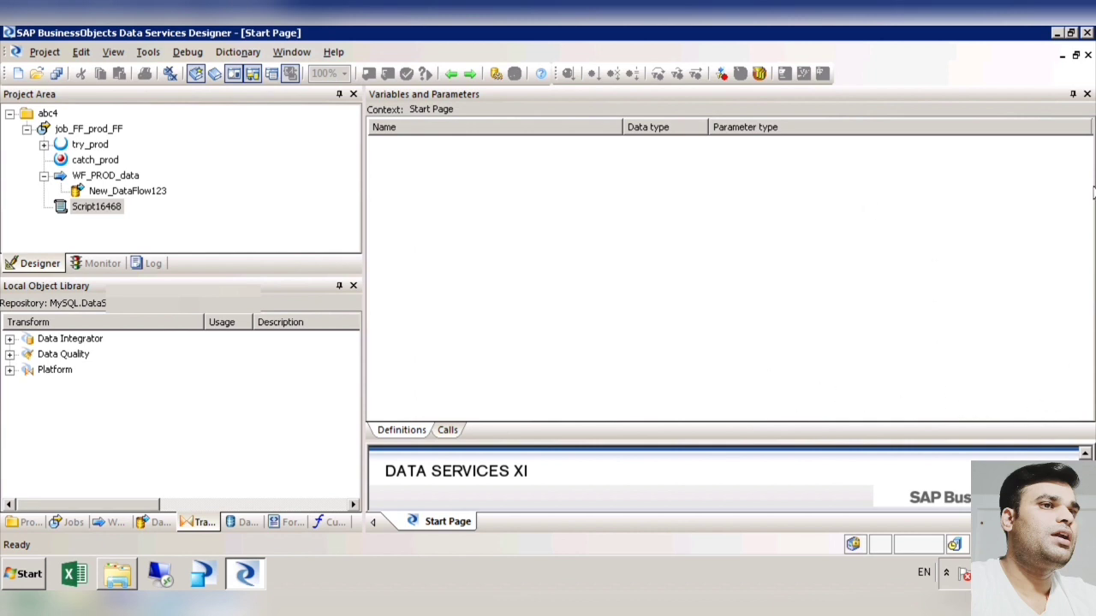
pyautogui.click(1088, 94)
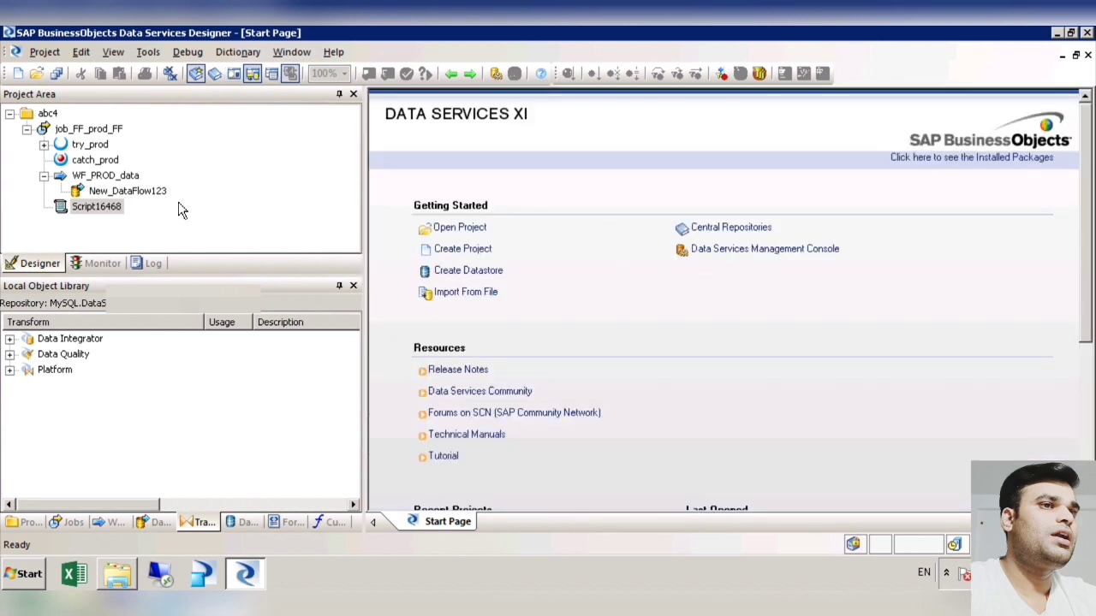
pyautogui.click(88, 128)
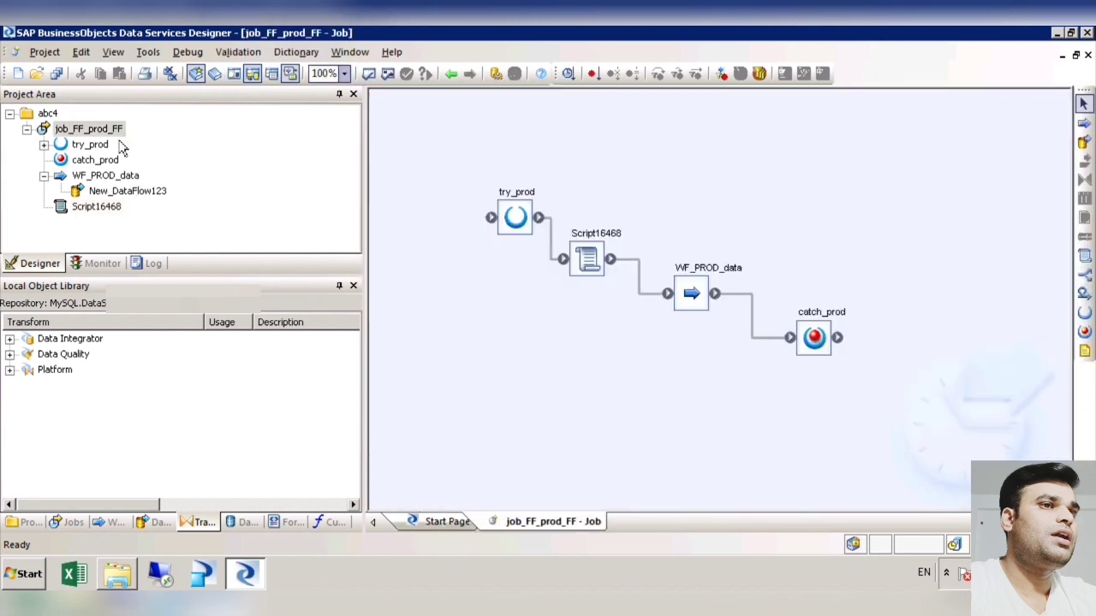
# Step: In the script, add the statement $global_var_1 ='demo'; below the print line and validate it
pyautogui.doubleClick(609, 278)
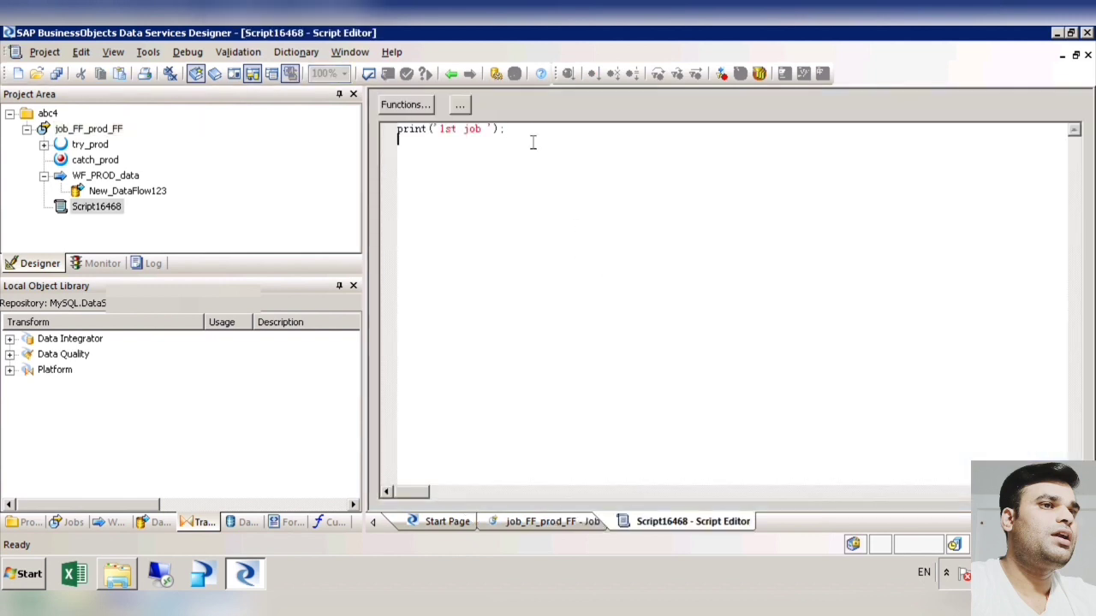
pyautogui.write('$')
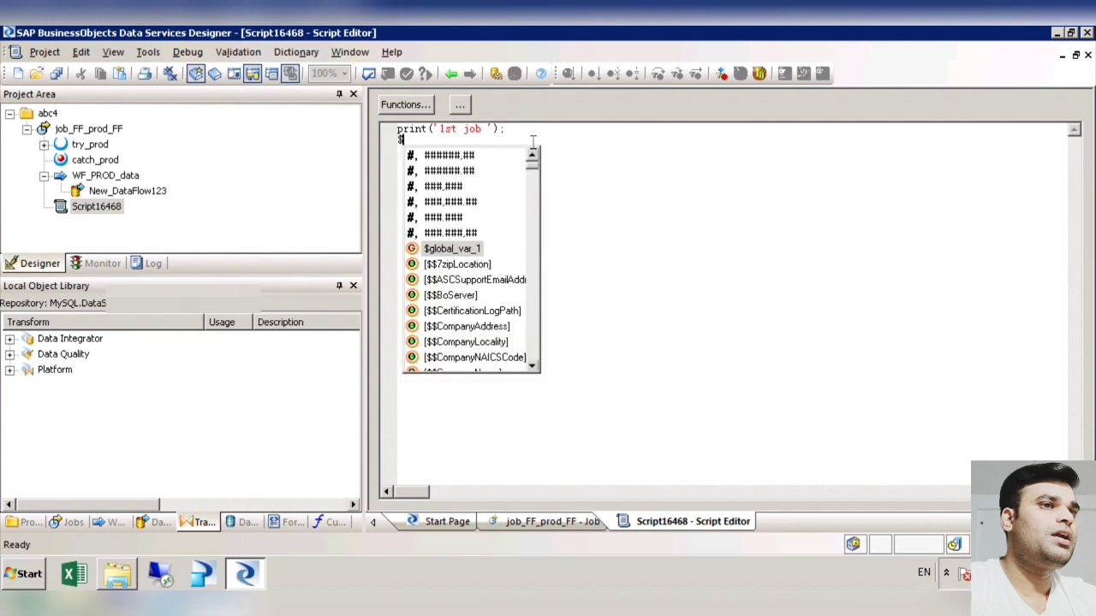
pyautogui.doubleClick(446, 254)
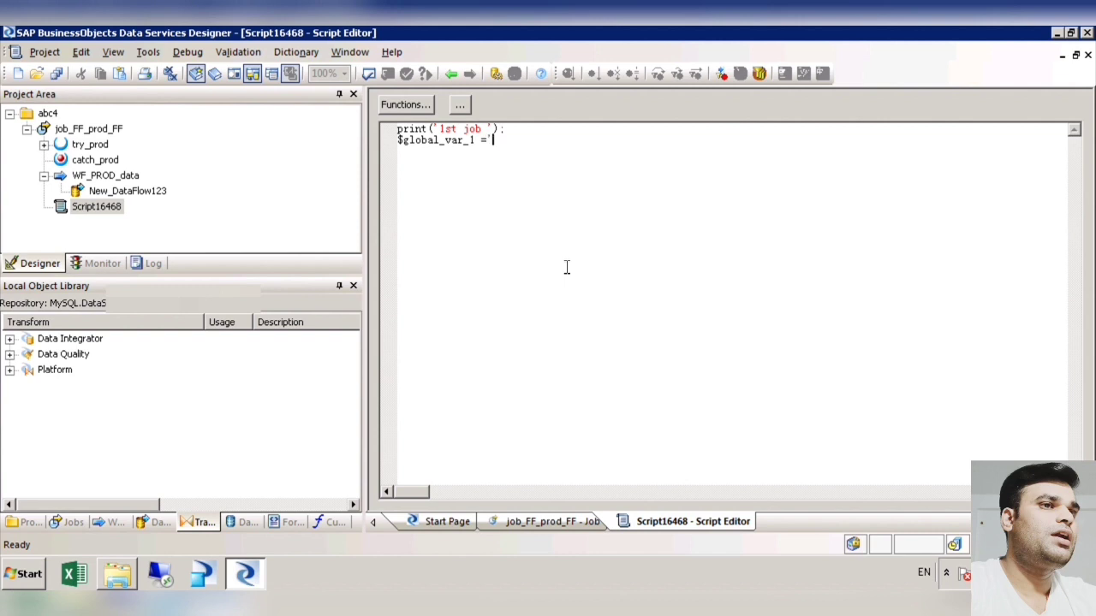
pyautogui.write("='demo';")
pyautogui.click(369, 73)
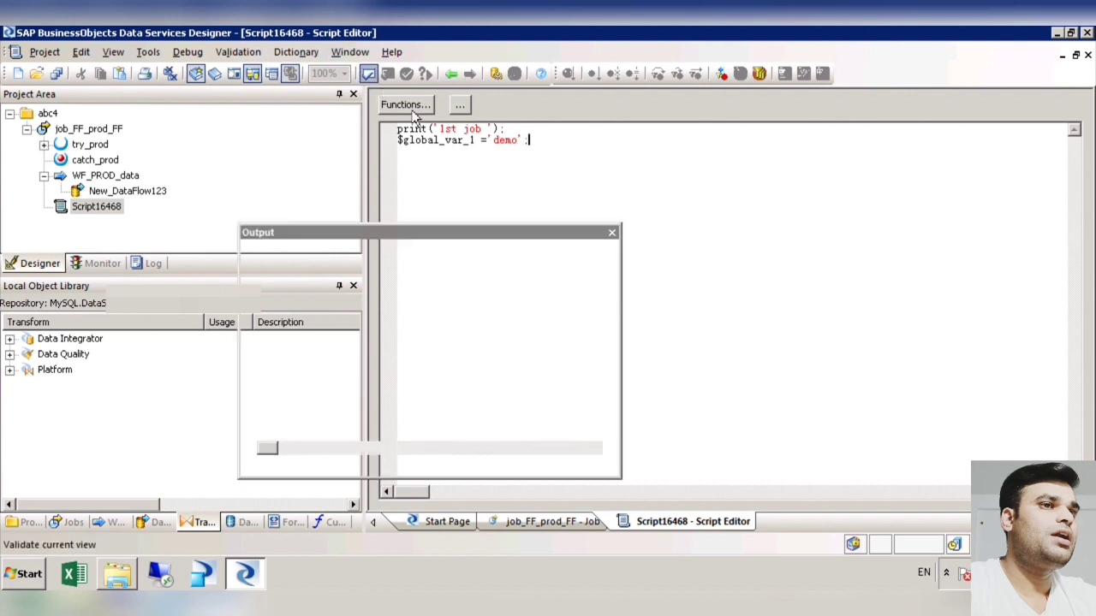
pyautogui.click(611, 232)
# Step: Copy the print statement to a third script line, make it print($global_var_1); and validate the script
pyautogui.press('Up')
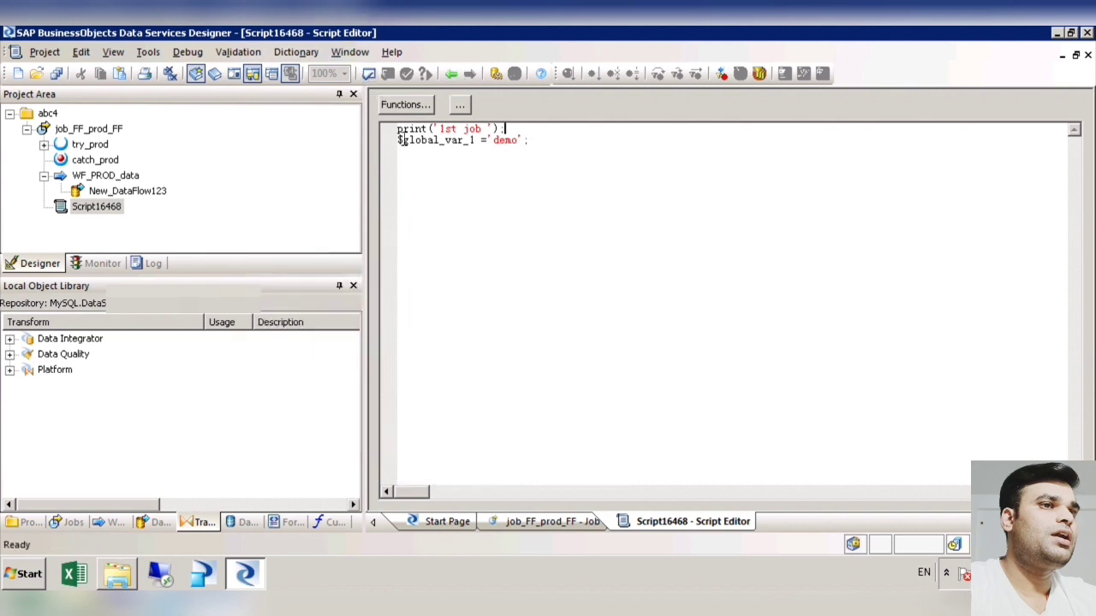
pyautogui.hotkey('shift', 'Home')
pyautogui.hotkey('ctrl', 'c')
pyautogui.click(544, 148)
pyautogui.hotkey('ctrl', 'v')
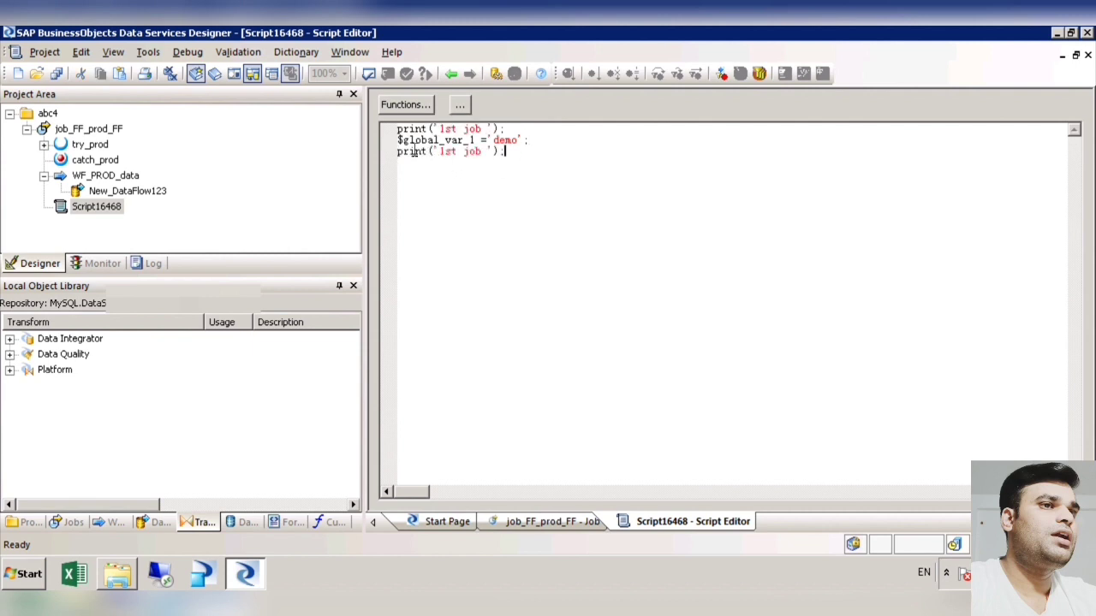
pyautogui.moveTo(398, 140); pyautogui.dragTo(434, 152)
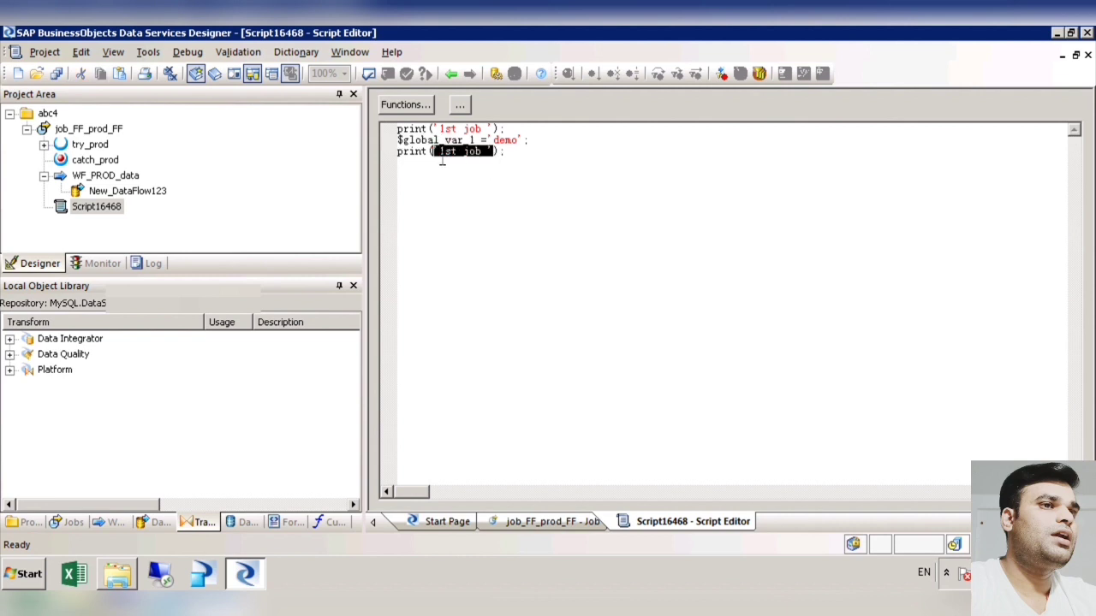
pyautogui.write('$global_var_1')
pyautogui.click(541, 158)
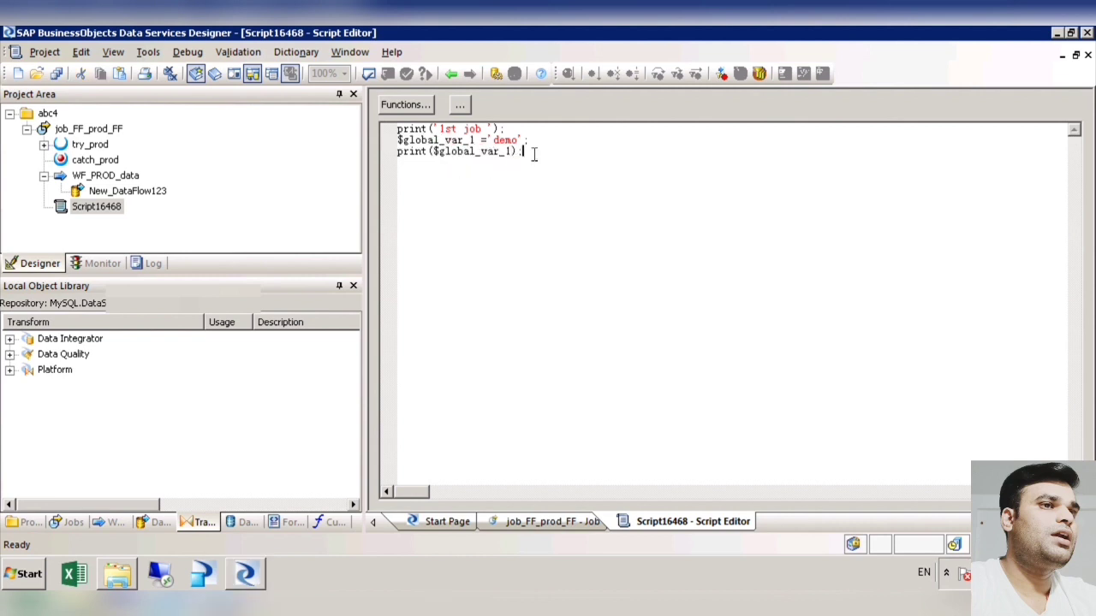
pyautogui.click(370, 75)
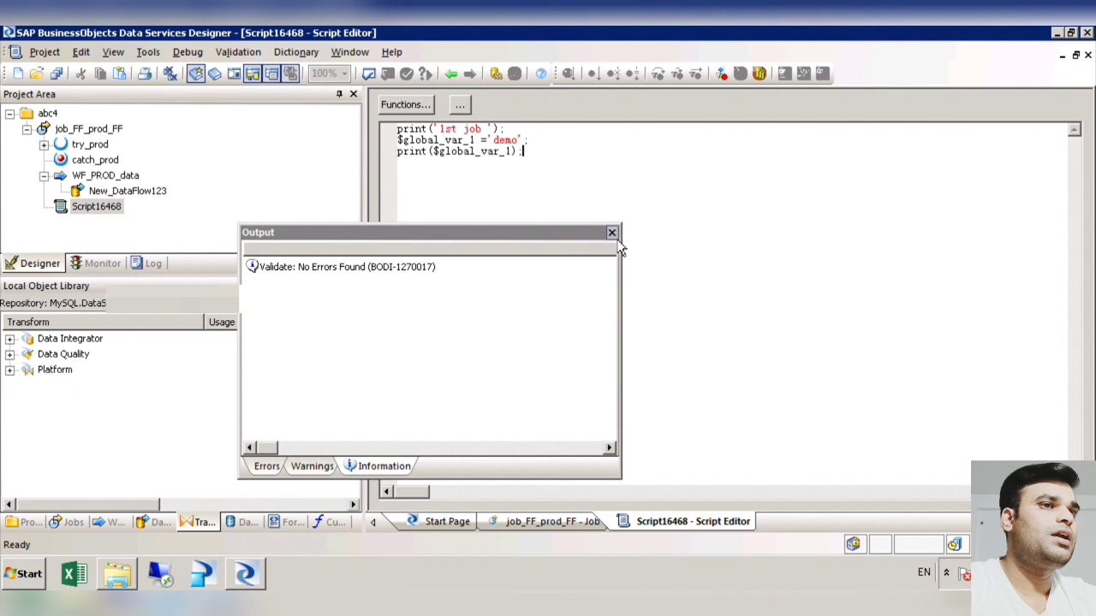
pyautogui.click(612, 233)
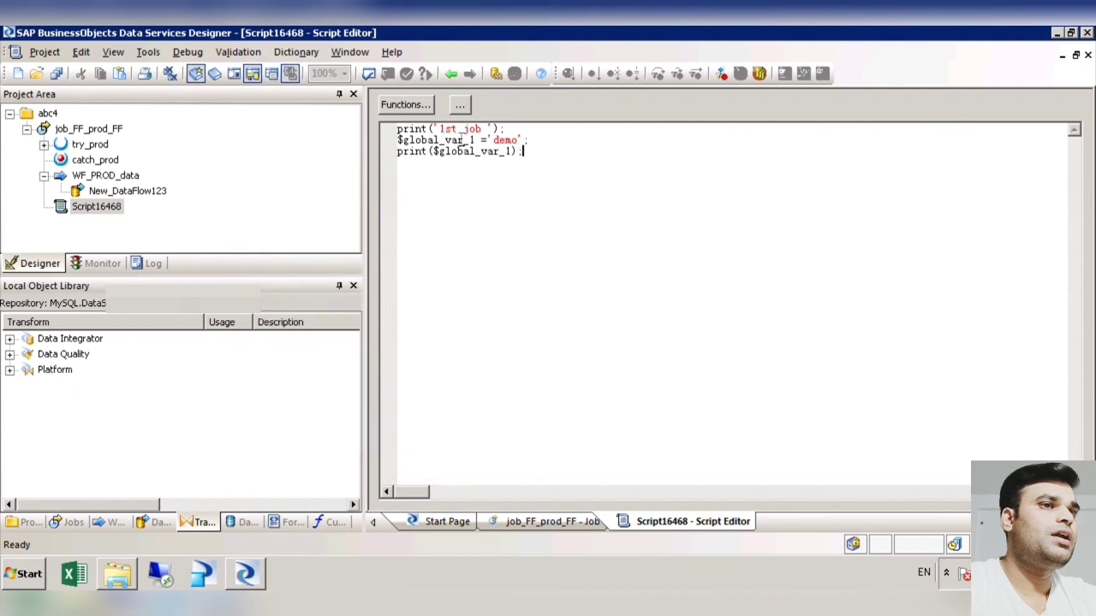
# Step: In the script's third line, insert the opening quote and text 'value of variable is before $global_var_1
pyautogui.doubleClick(462, 131)
pyautogui.click(463, 155)
pyautogui.click(435, 154)
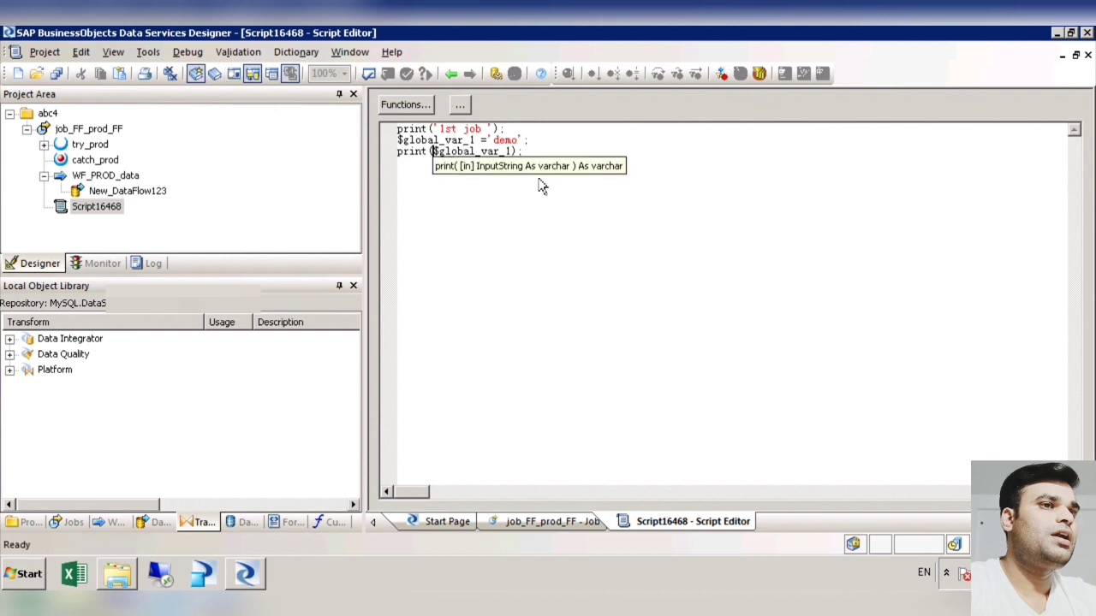
pyautogui.write("'")
pyautogui.write('value of ')
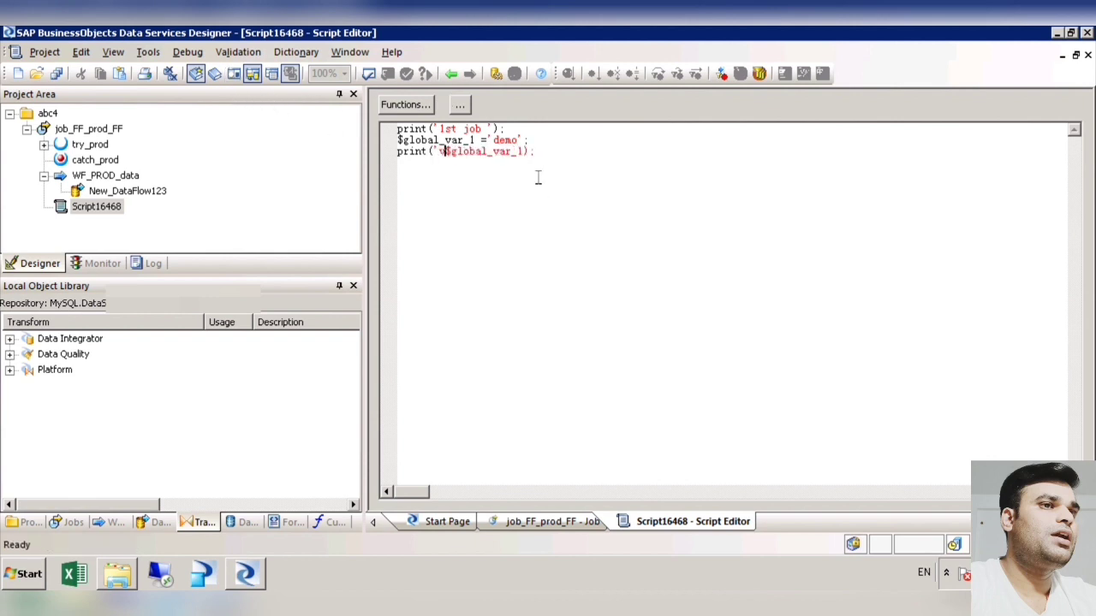
pyautogui.write('varivle')
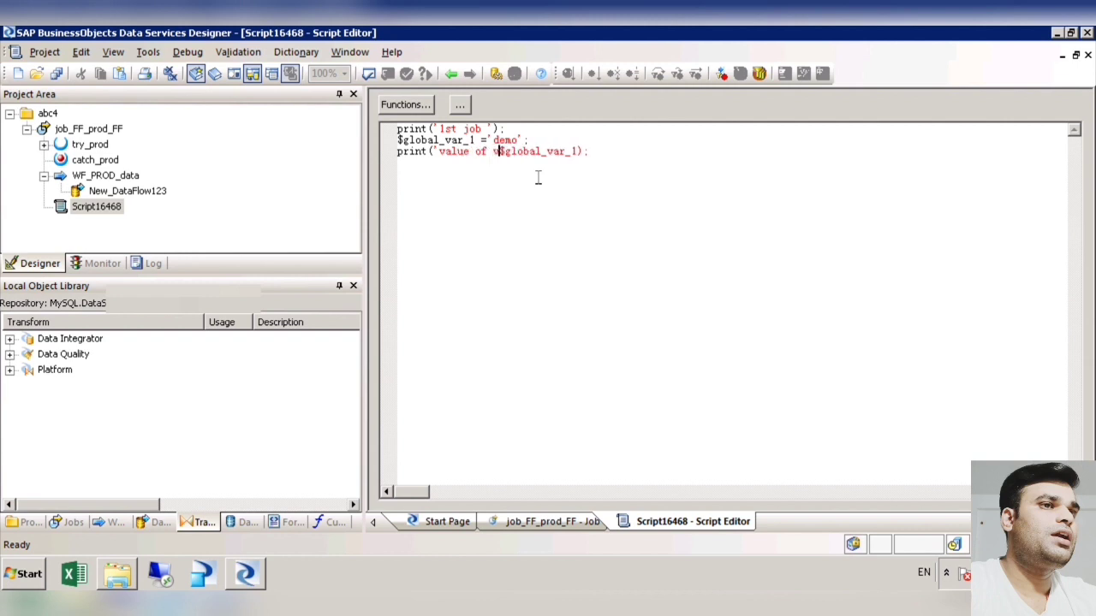
pyautogui.press('BackSpace')
pyautogui.press('BackSpace')
pyautogui.press('BackSpace')
pyautogui.press('BackSpace')
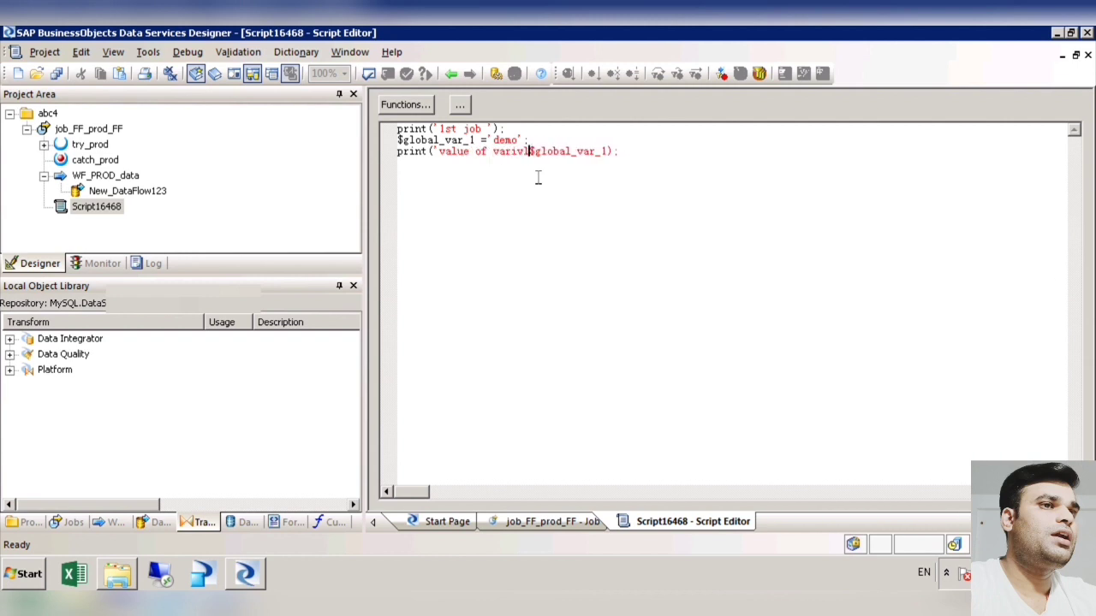
pyautogui.write('able is ')
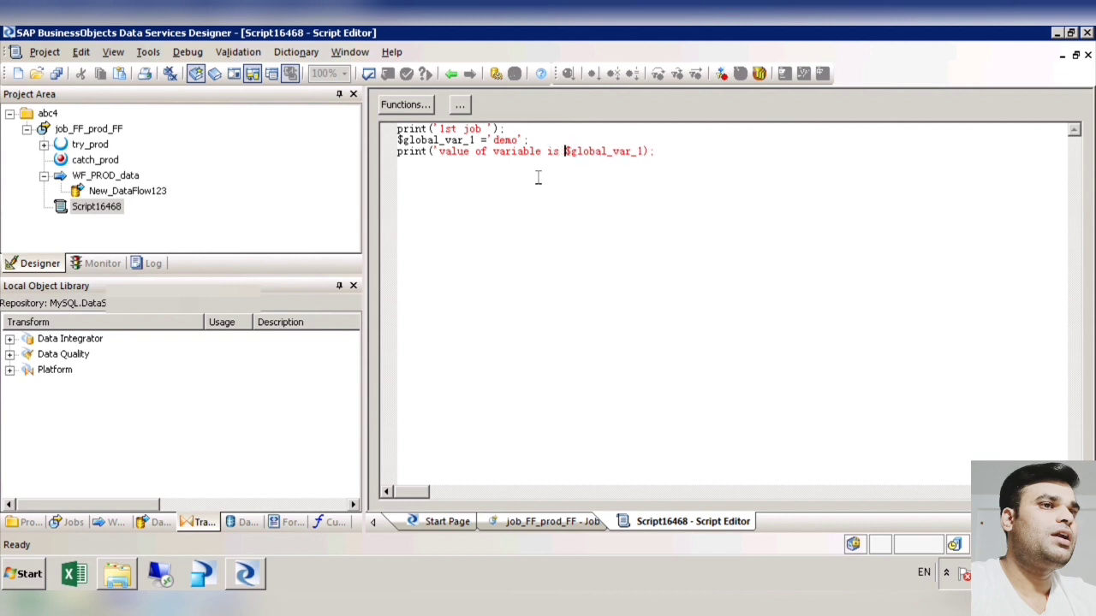
pyautogui.write("'||")
# Step: Close the text string with a quote, concatenate it to $global_var_1 with ||, and validate the script
pyautogui.click(566, 155)
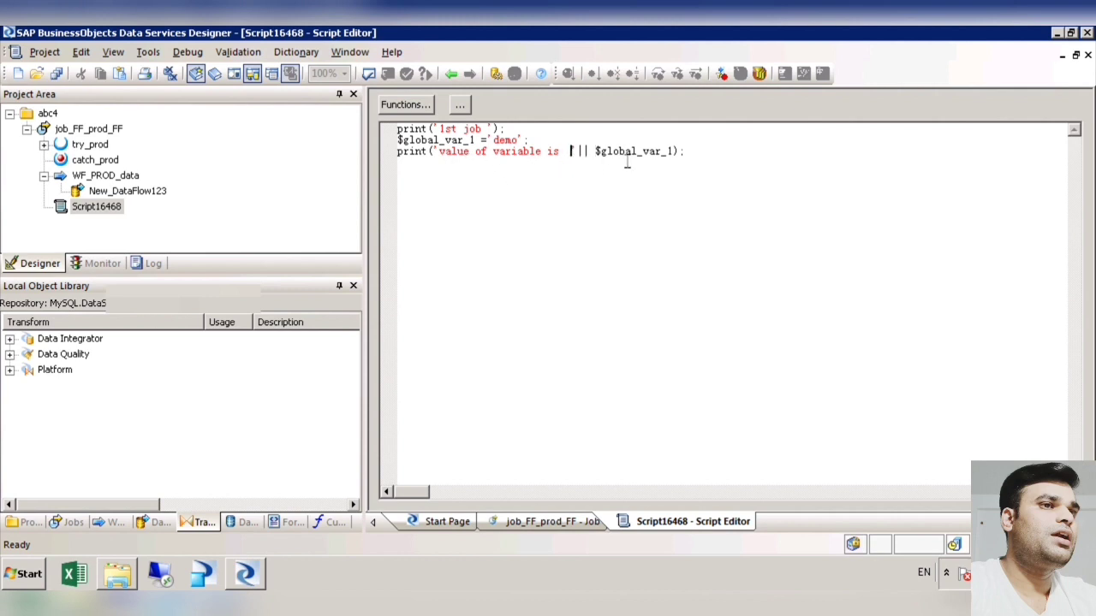
pyautogui.click(371, 75)
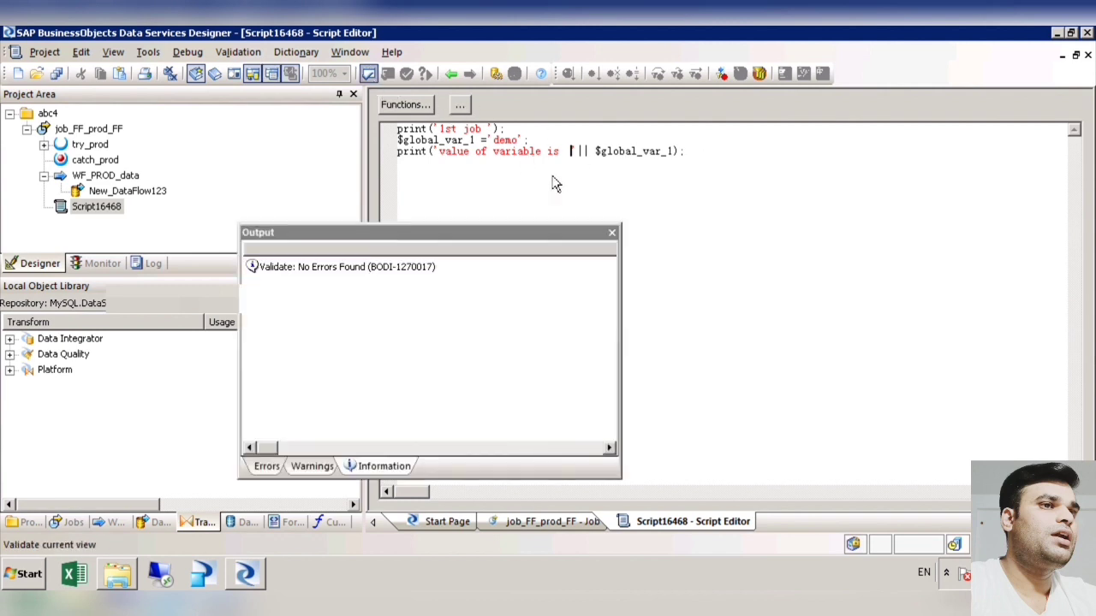
pyautogui.click(611, 233)
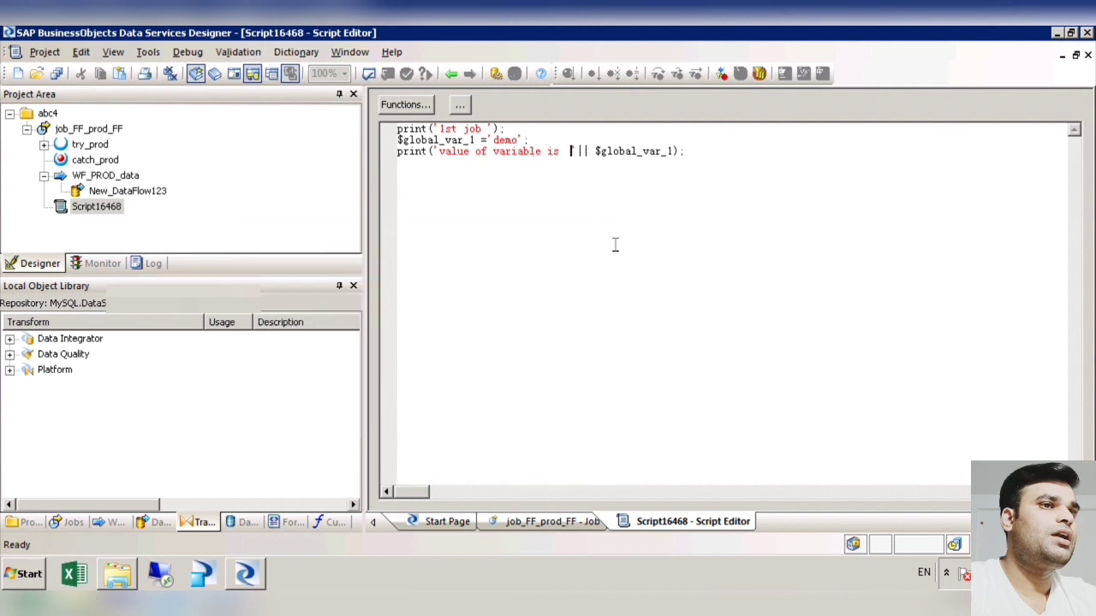
# Step: Save all the script changes and go back to the job_FF_prod_FF workspace
pyautogui.click(56, 73)
pyautogui.click(433, 388)
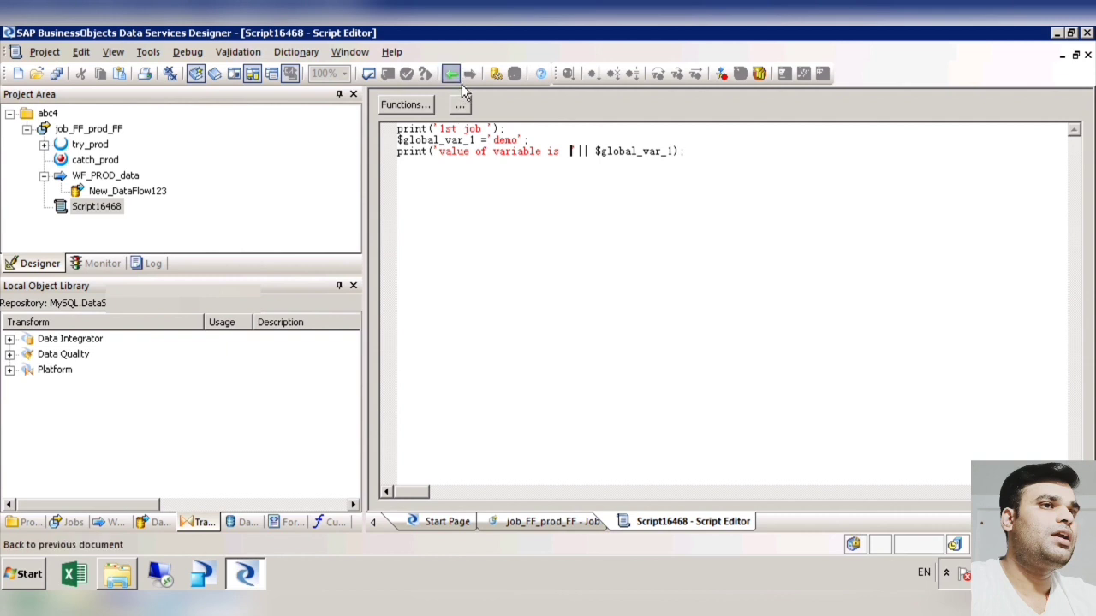
pyautogui.click(451, 73)
# Step: Delete New_DataFlow123 from the WF_PROD_data work flow, then save all changes and return to the job
pyautogui.doubleClick(698, 299)
pyautogui.click(619, 286)
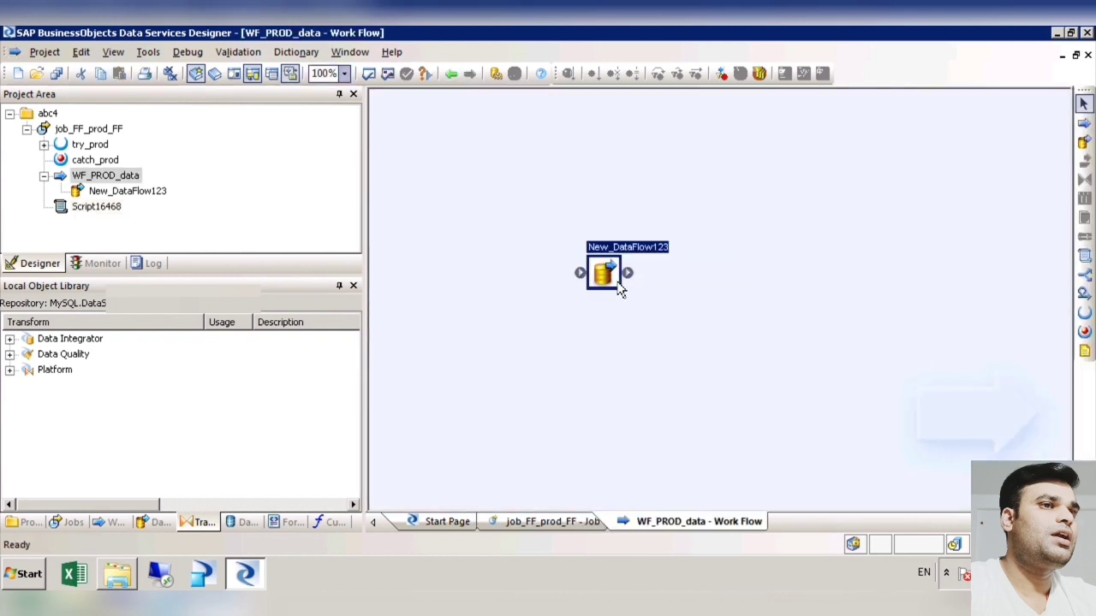
pyautogui.press('Delete')
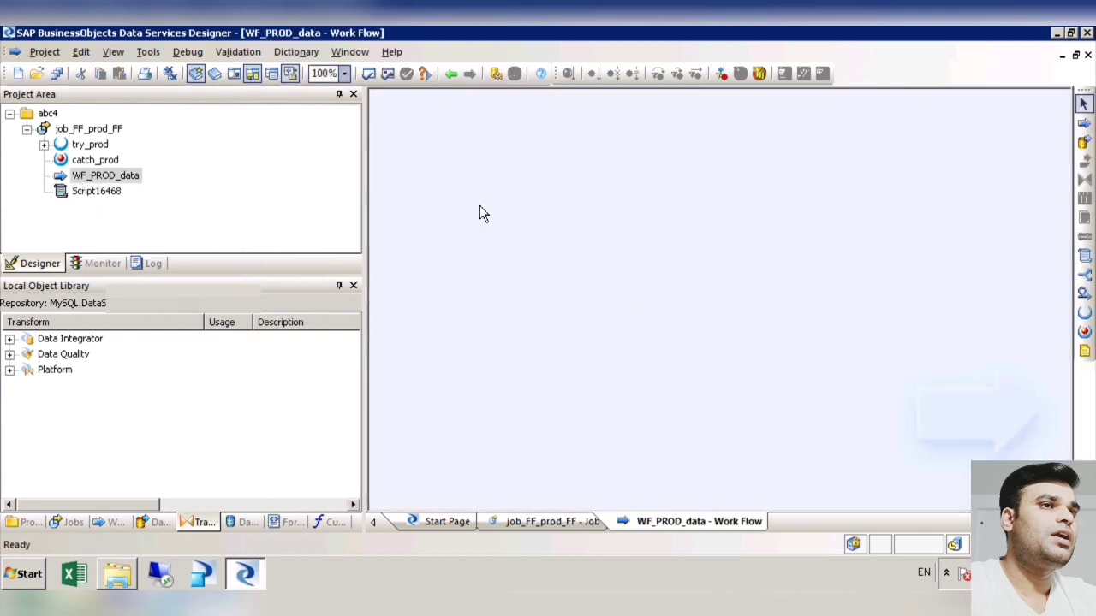
pyautogui.click(56, 74)
pyautogui.click(460, 388)
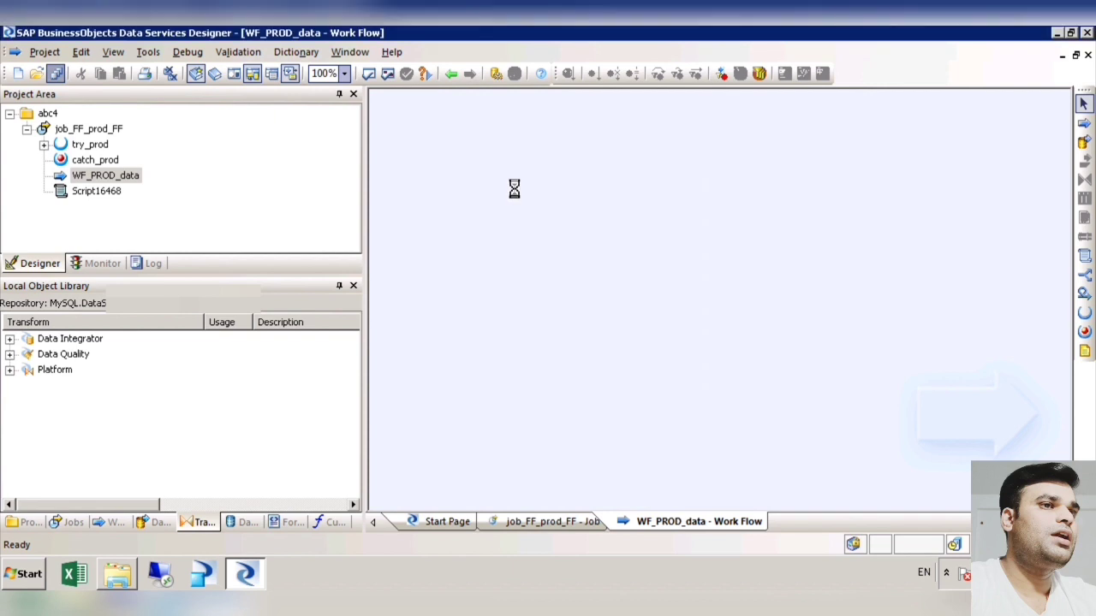
pyautogui.click(451, 75)
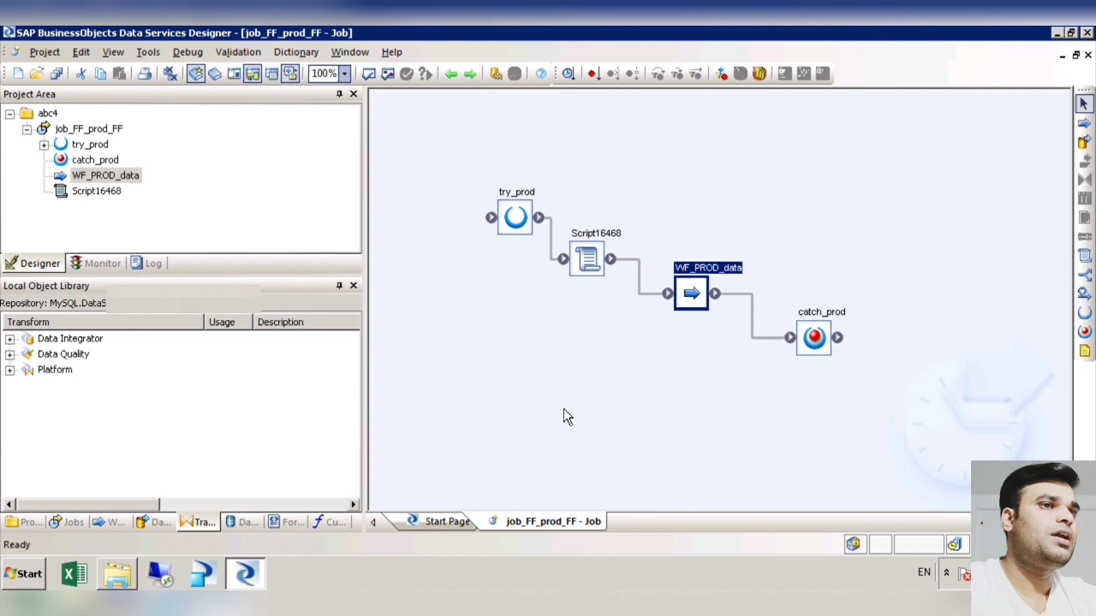
# Step: Validate all objects in job_FF_prod_FF and review the reported errors and warnings
pyautogui.click(388, 75)
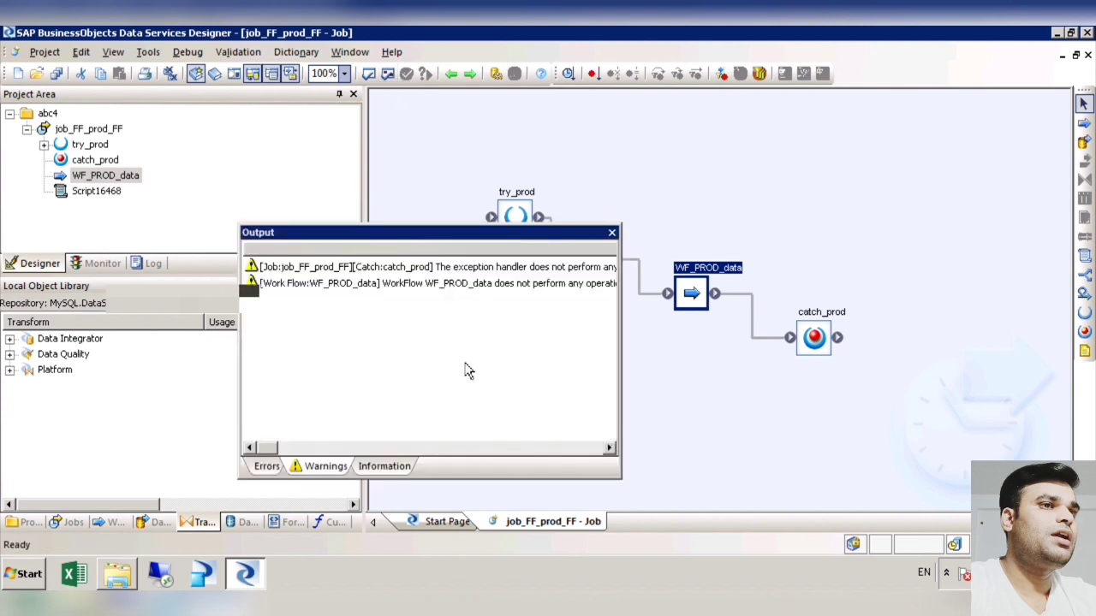
pyautogui.click(270, 476)
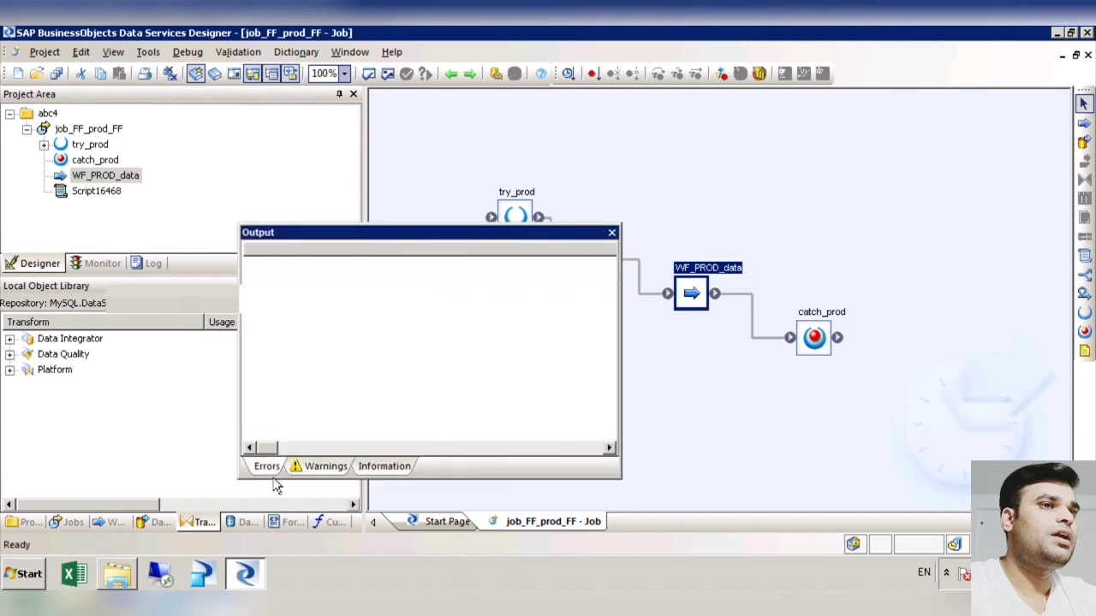
pyautogui.click(322, 478)
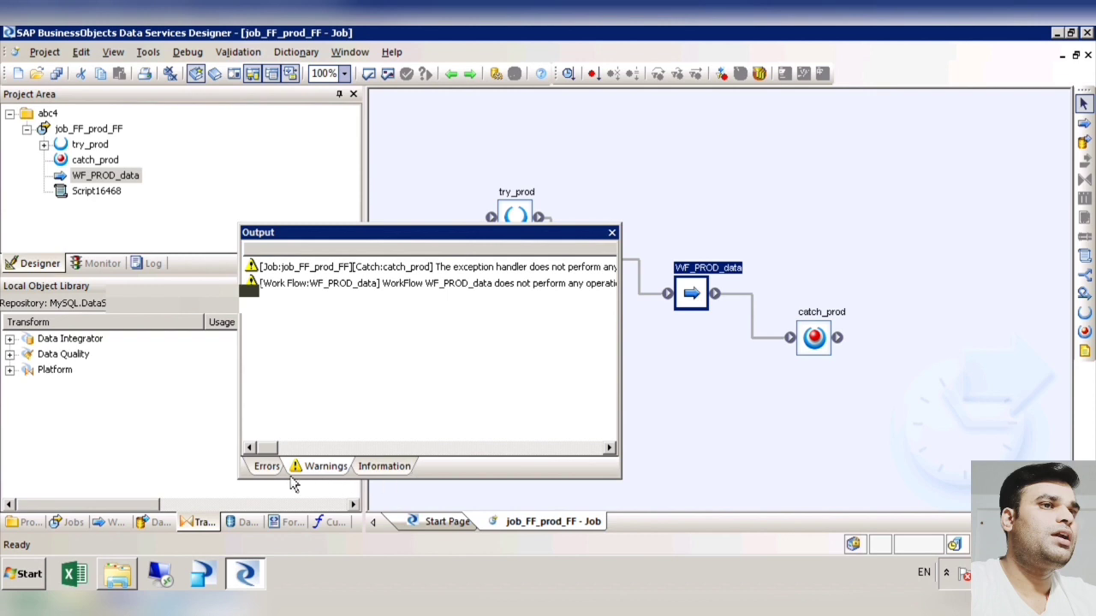
pyautogui.click(285, 478)
pyautogui.click(611, 233)
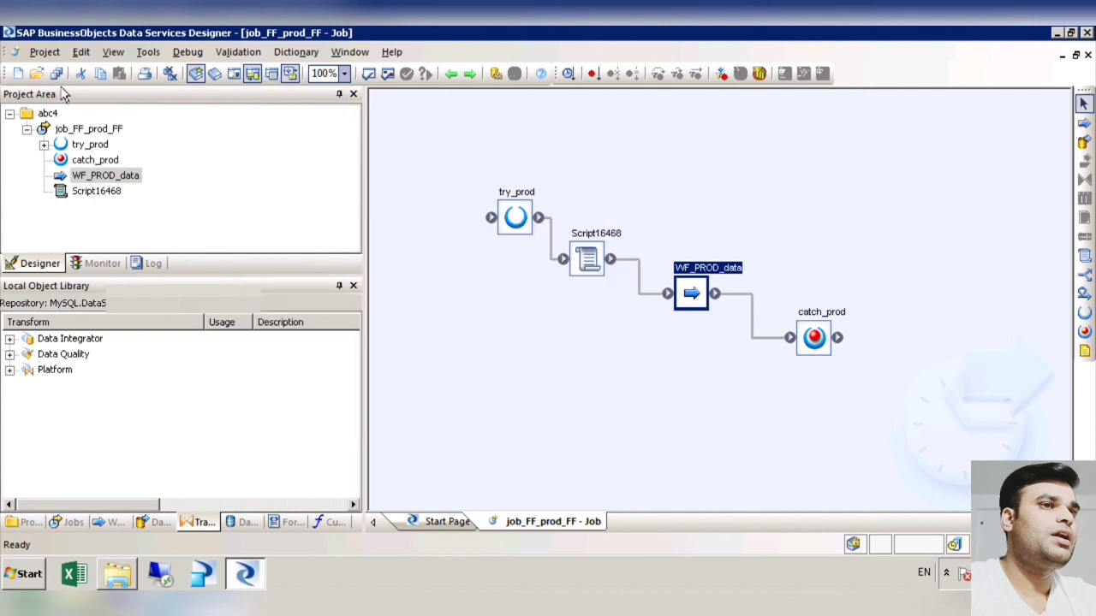
pyautogui.rightClick(90, 132)
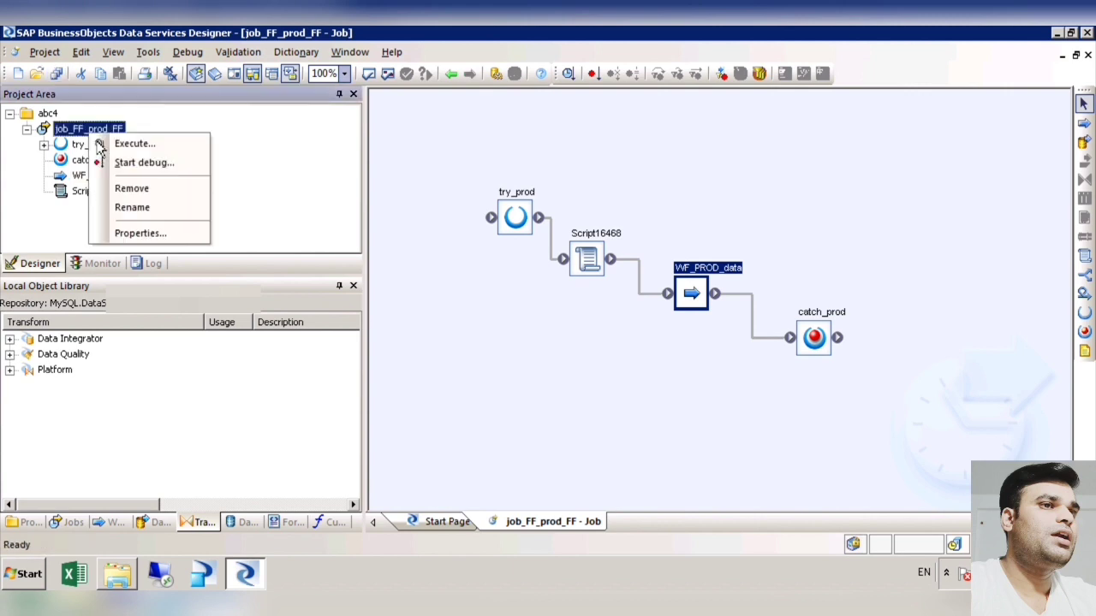
pyautogui.click(140, 147)
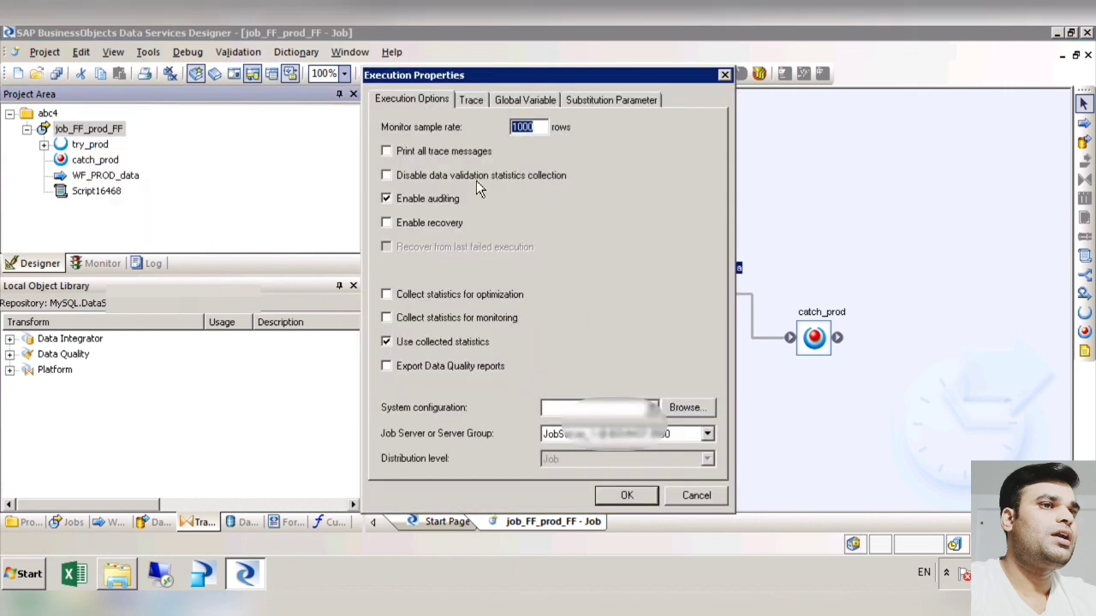
pyautogui.click(725, 76)
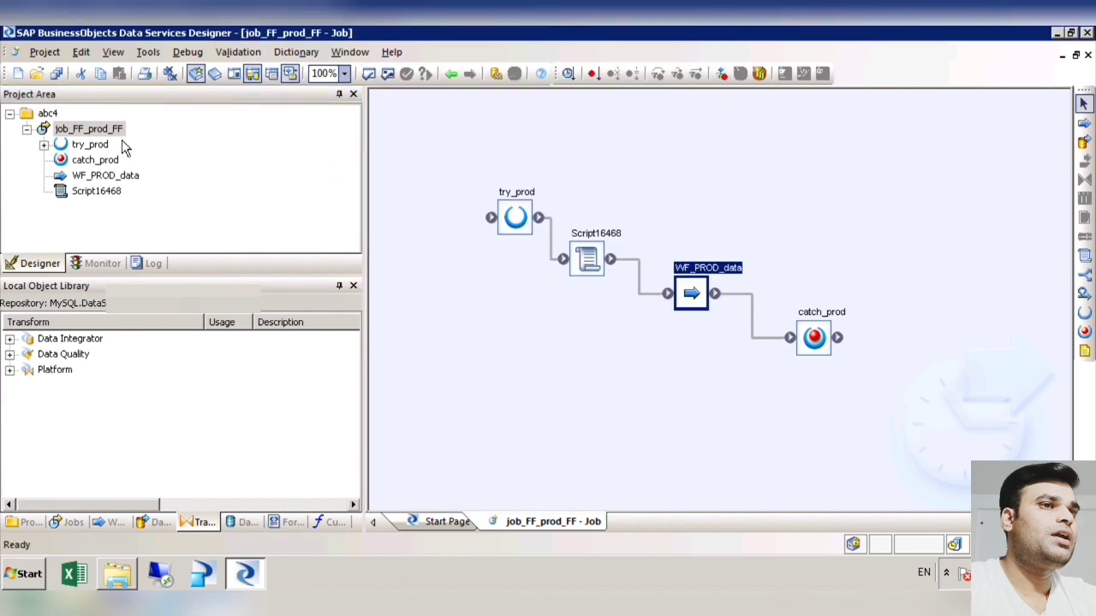
# Step: Open the execution properties of job_FF_prod_FF and review the trace options, including the value choices for Trace Row
pyautogui.rightClick(116, 130)
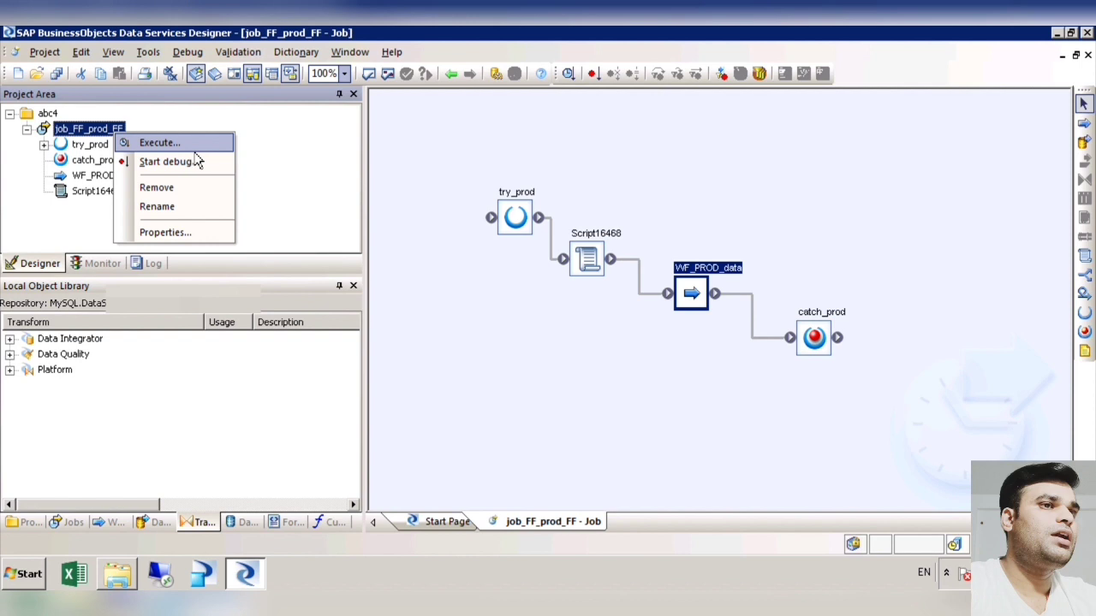
pyautogui.press('Return')
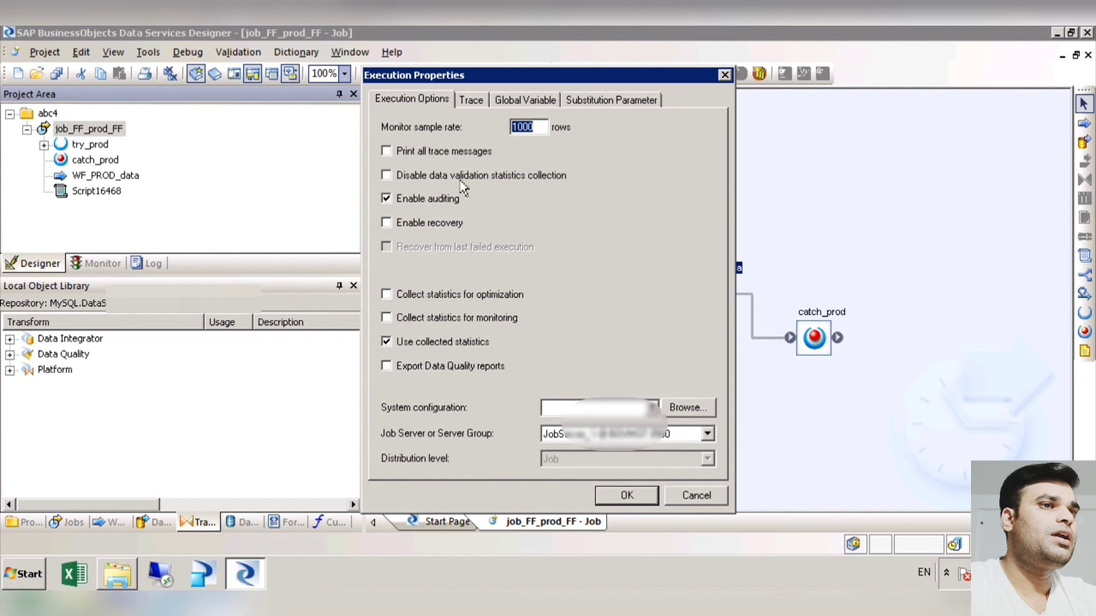
pyautogui.click(473, 101)
pyautogui.moveTo(711, 214)
pyautogui.mouseDown()
pyautogui.moveTo(710, 312)
pyautogui.moveTo(712, 165)
pyautogui.moveTo(712, 347)
pyautogui.moveTo(712, 249)
pyautogui.mouseUp()
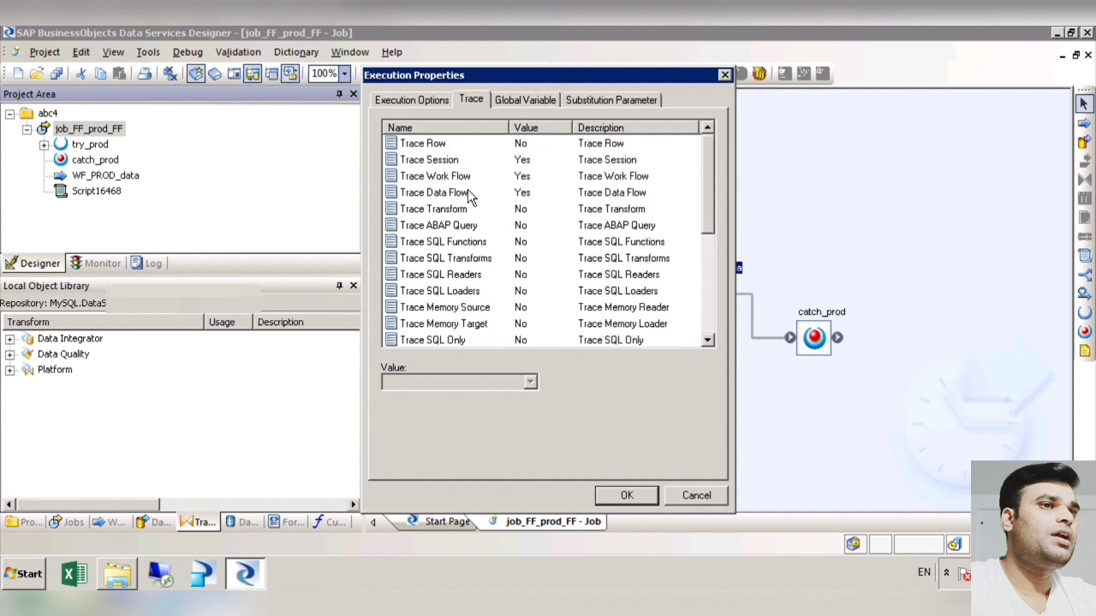
pyautogui.click(437, 147)
pyautogui.click(530, 383)
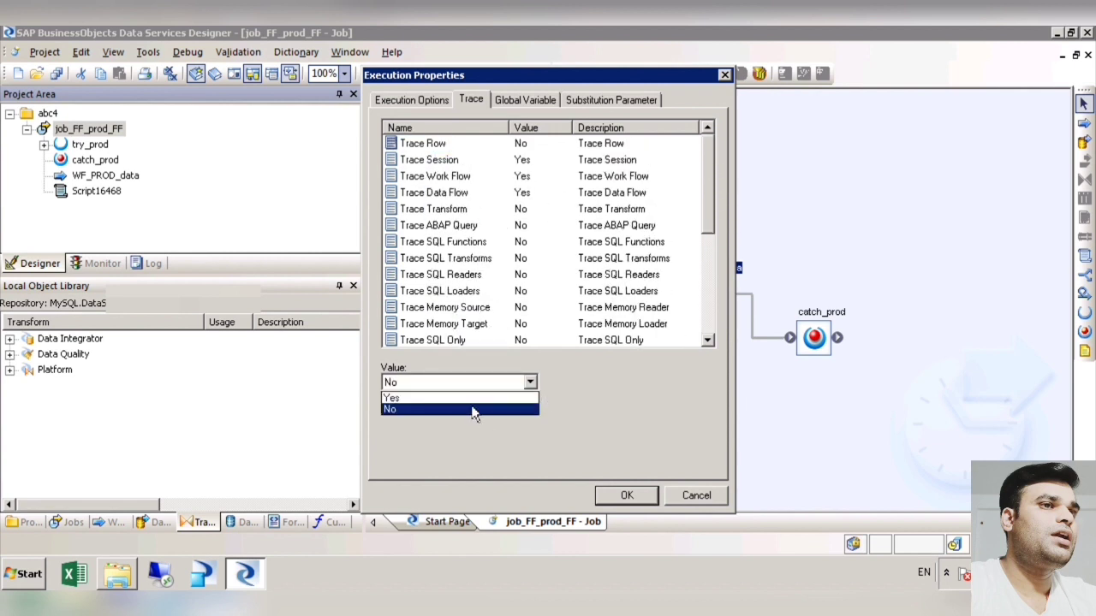
pyautogui.click(623, 416)
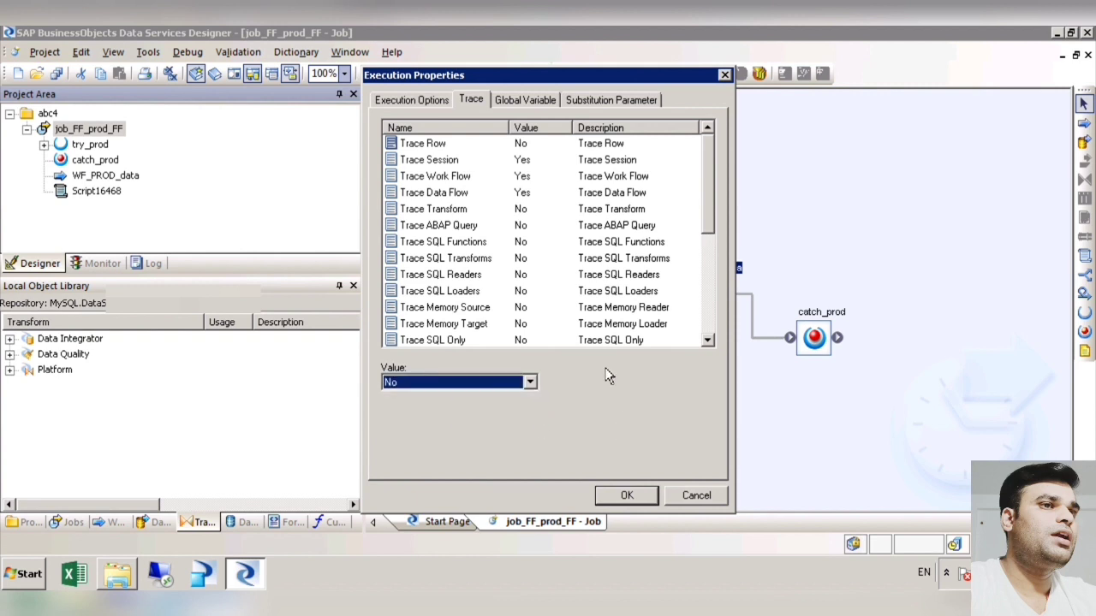
# Step: Review the job's global variable and substitution parameter settings and return to the execution options
pyautogui.click(539, 104)
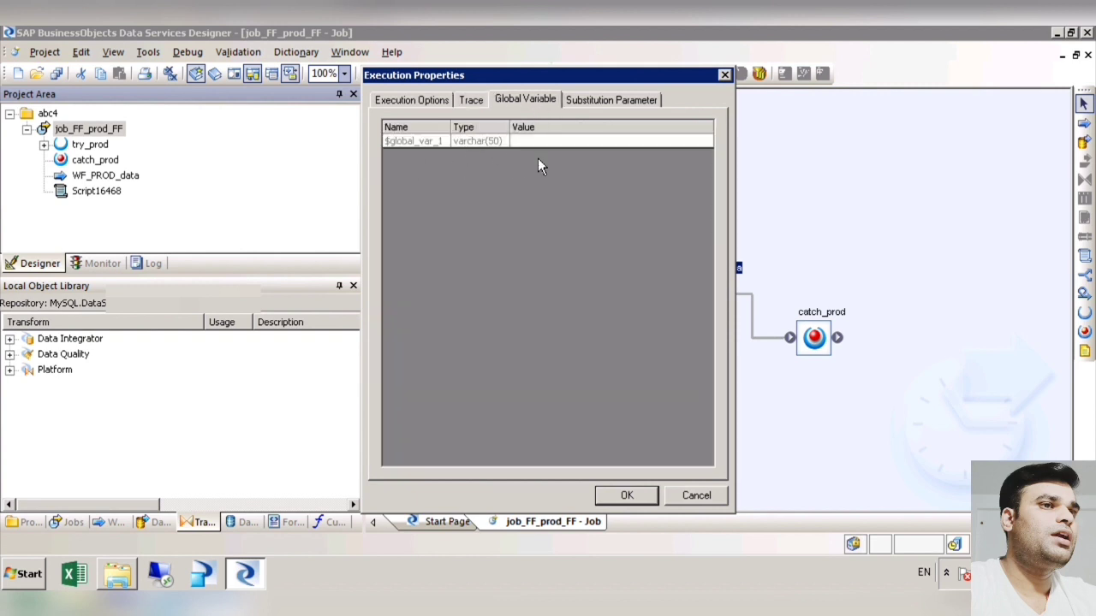
pyautogui.click(565, 144)
pyautogui.click(615, 103)
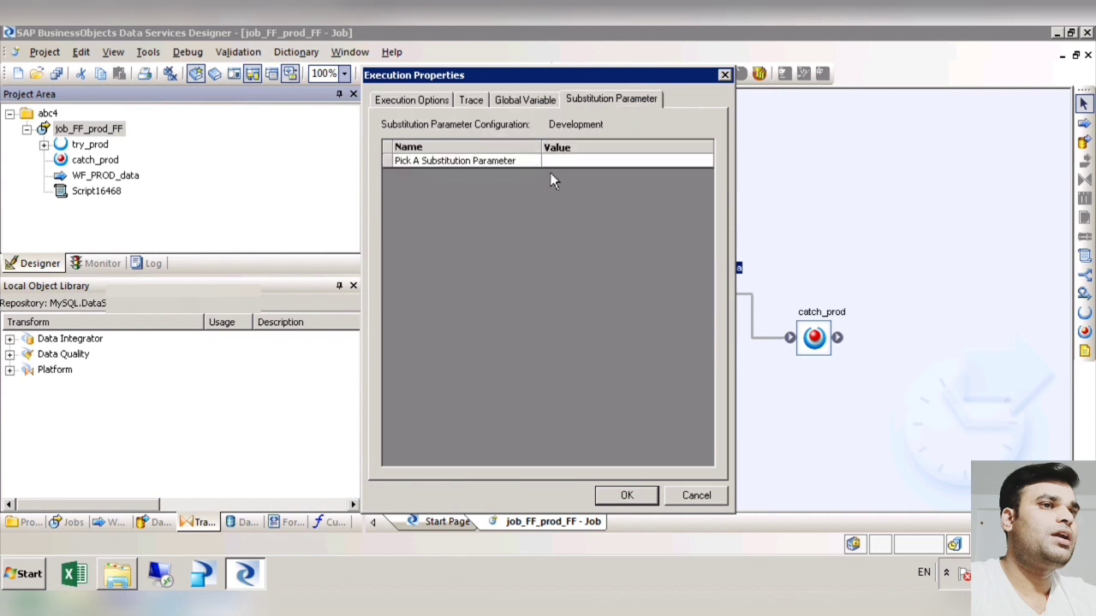
pyautogui.click(526, 102)
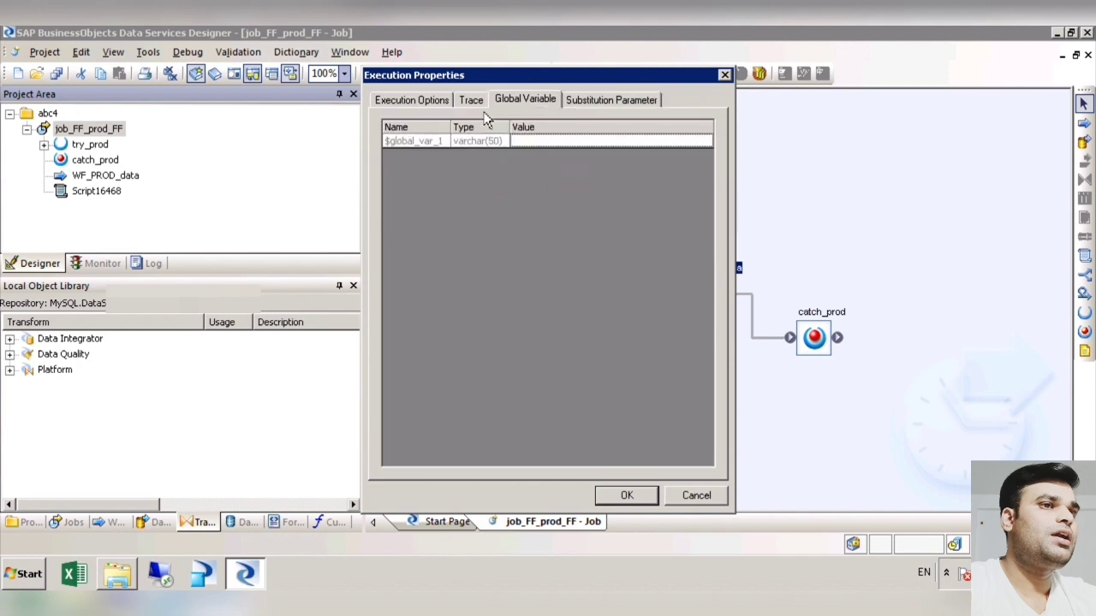
pyautogui.click(472, 105)
pyautogui.click(421, 102)
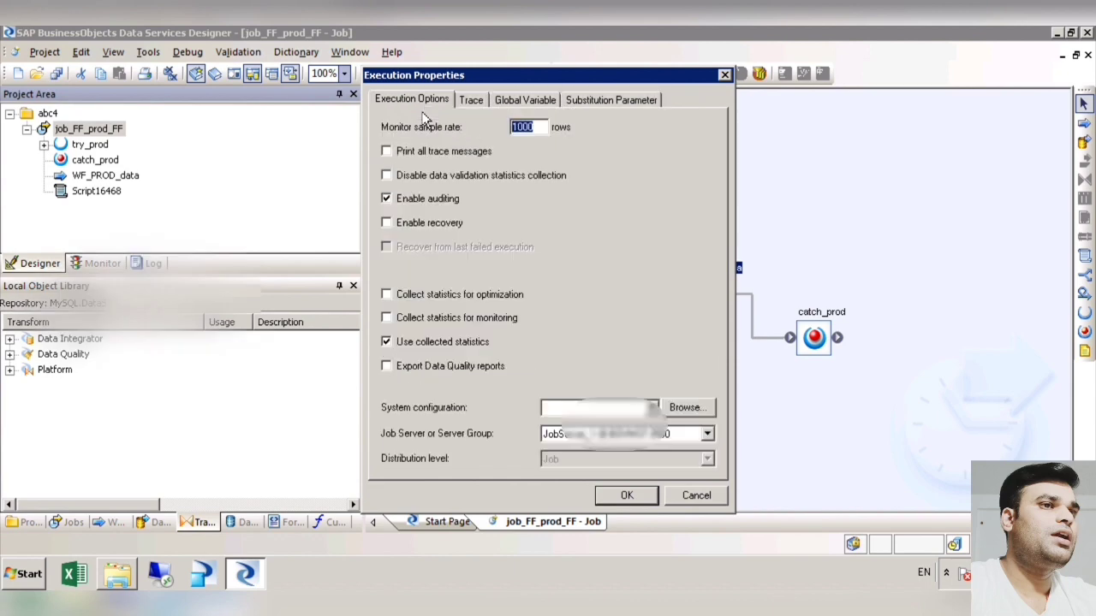
# Step: Execute job_FF_prod_FF with the current options and widen the job log area to read its messages
pyautogui.click(637, 502)
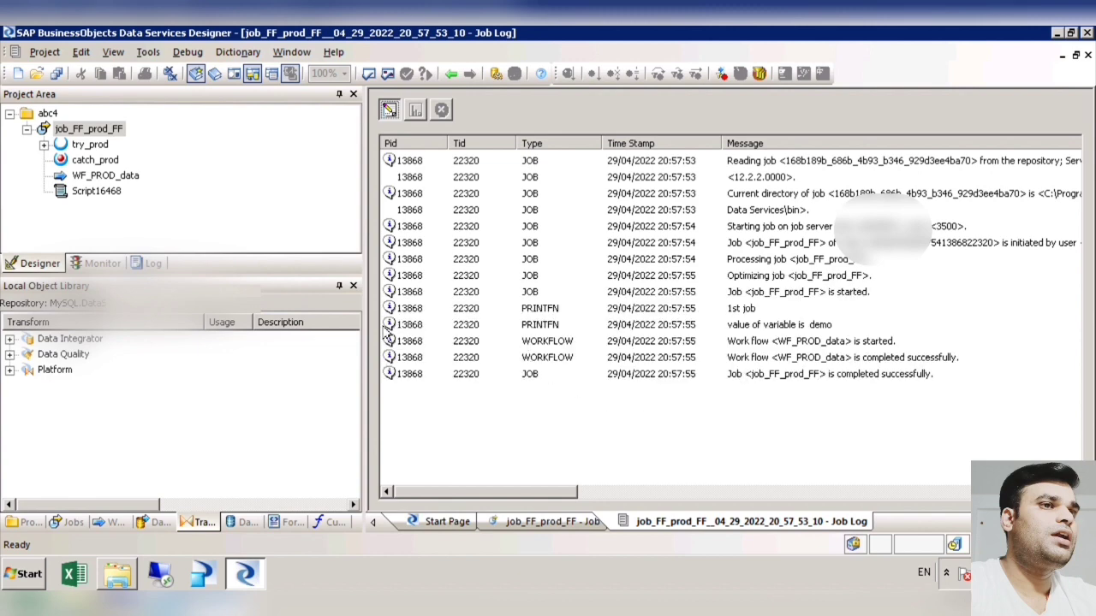
pyautogui.moveTo(375, 319); pyautogui.dragTo(199, 319)
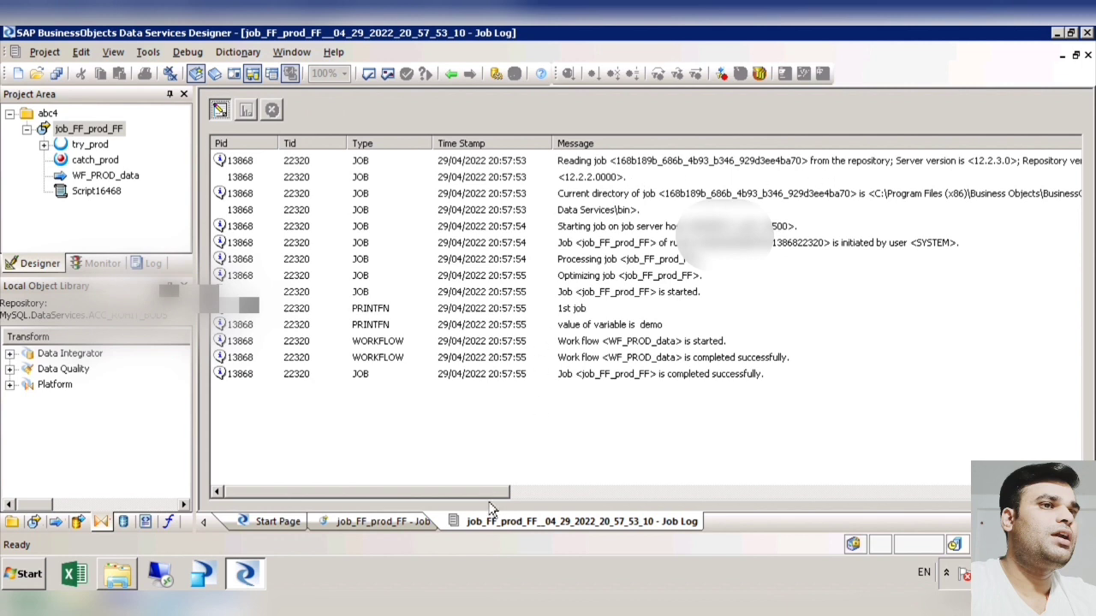
pyautogui.moveTo(492, 502)
pyautogui.mouseDown()
pyautogui.moveTo(503, 503)
pyautogui.moveTo(473, 500)
pyautogui.mouseUp()
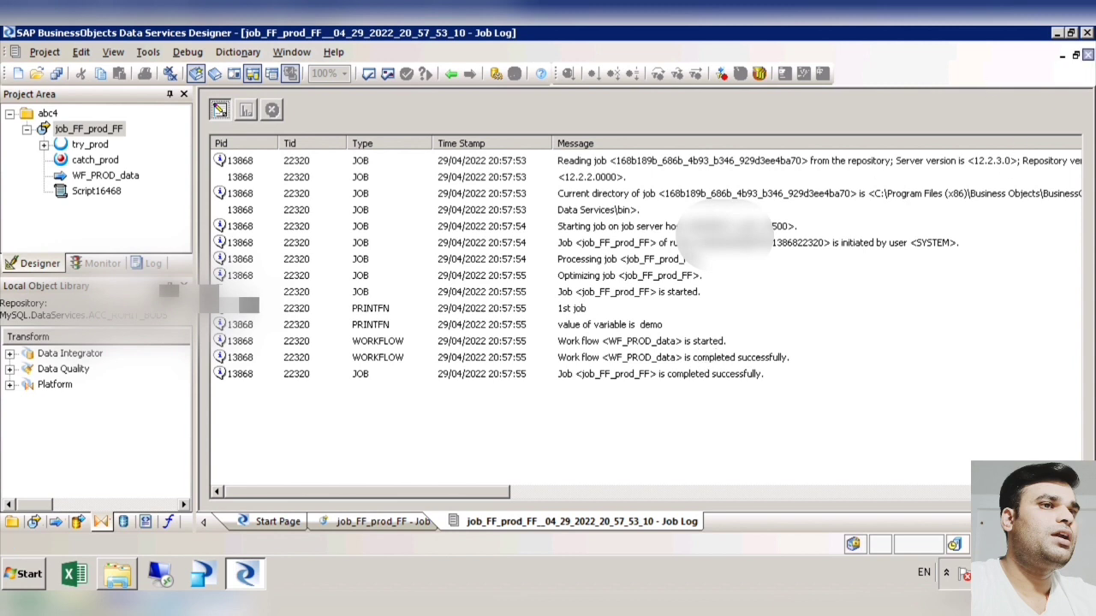
# Step: Close the job log, open the WF_PROD_data work flow, and add a data flow, trying the name DF_Demo
pyautogui.click(1087, 54)
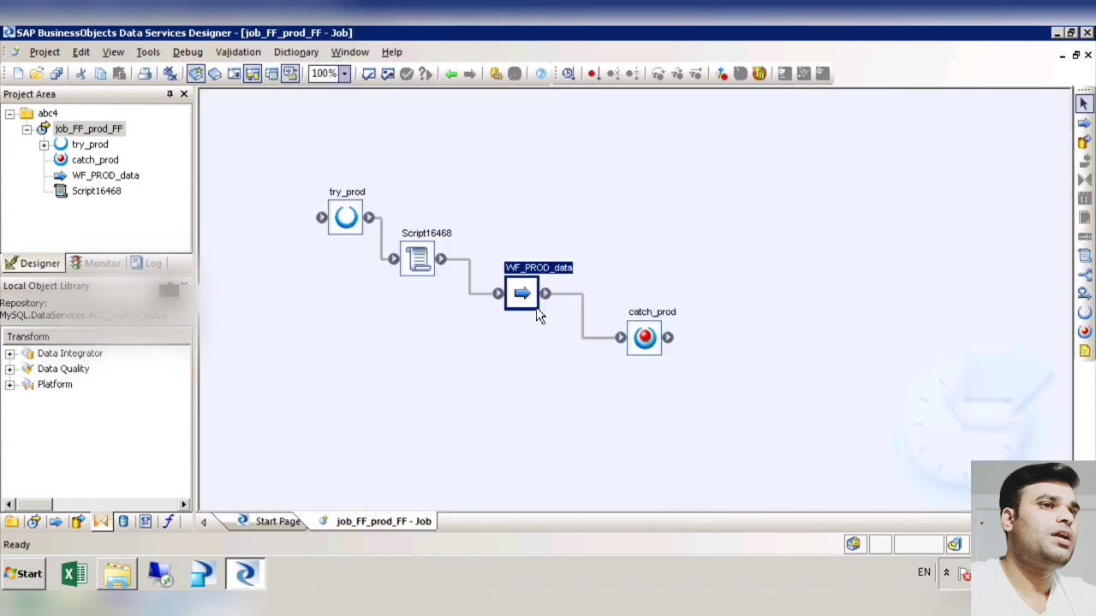
pyautogui.doubleClick(534, 312)
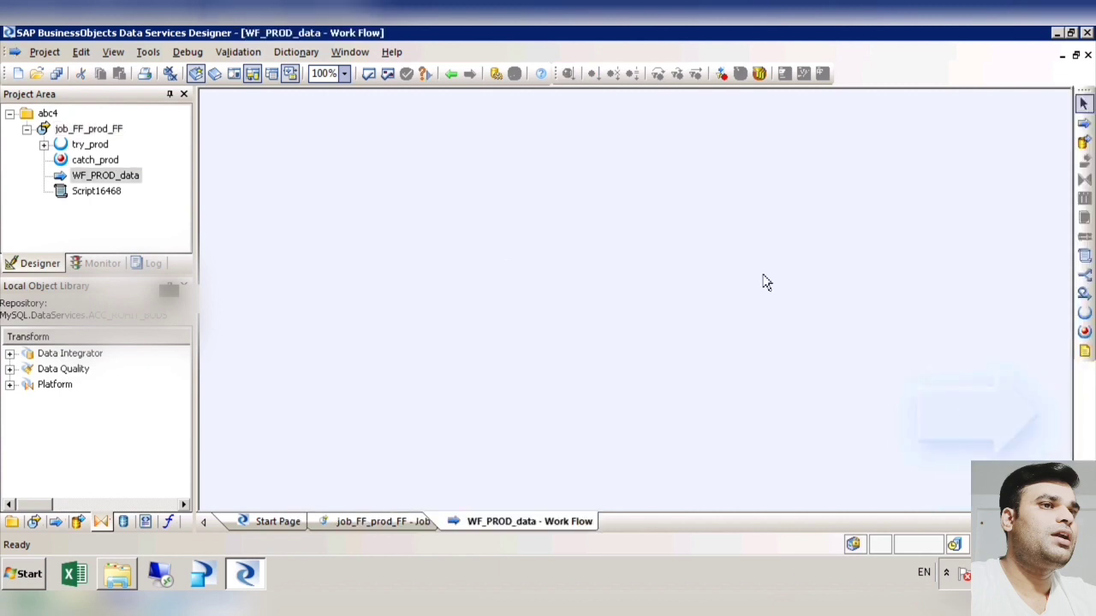
pyautogui.click(1084, 142)
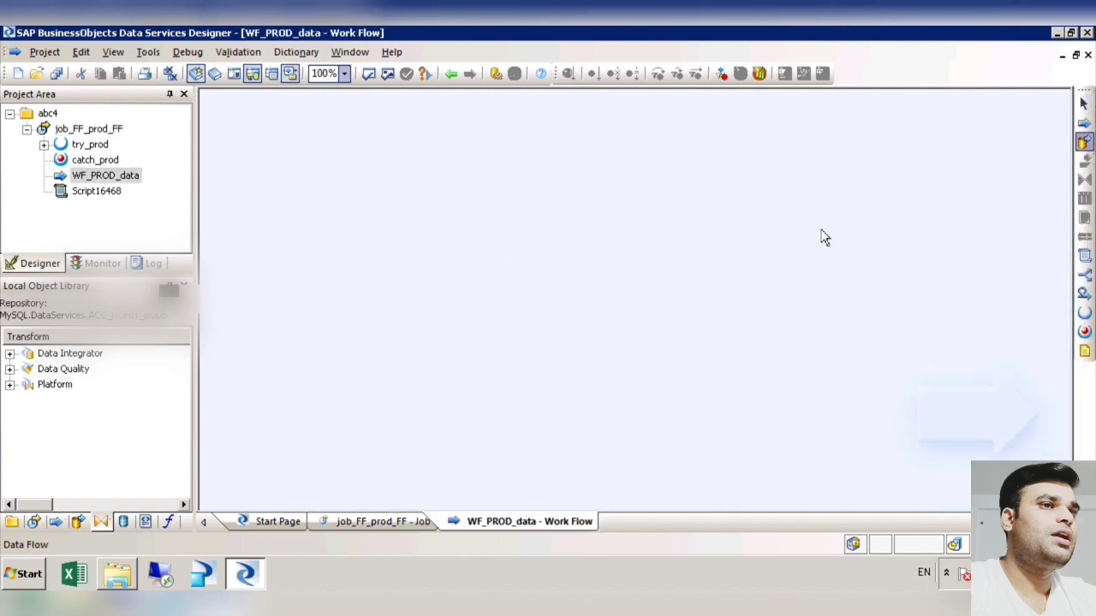
pyautogui.click(560, 268)
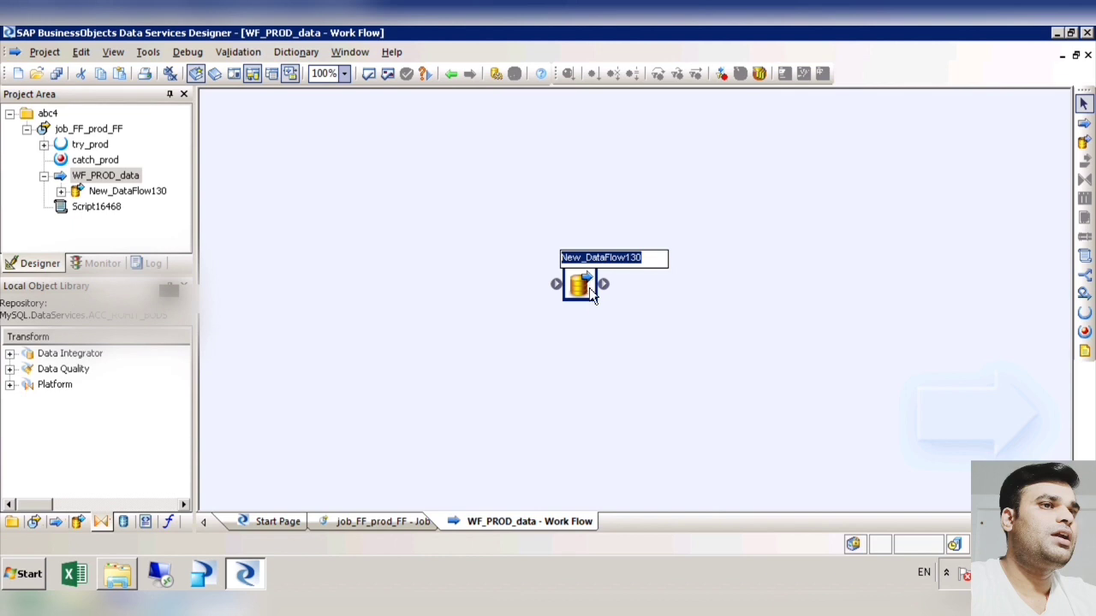
pyautogui.write('DF_Demo')
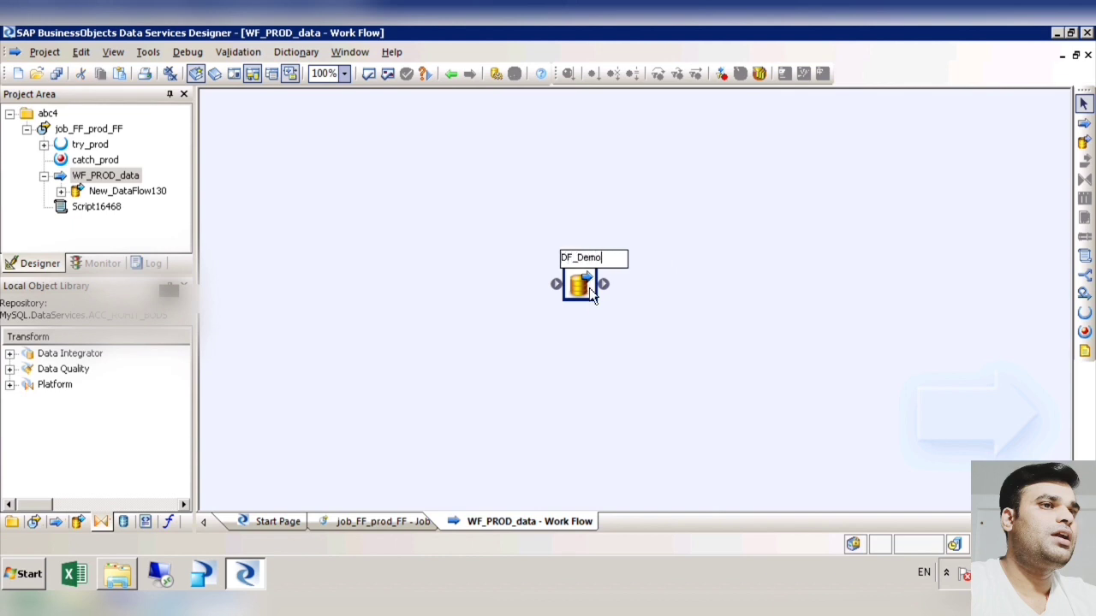
pyautogui.click(665, 359)
pyautogui.click(668, 339)
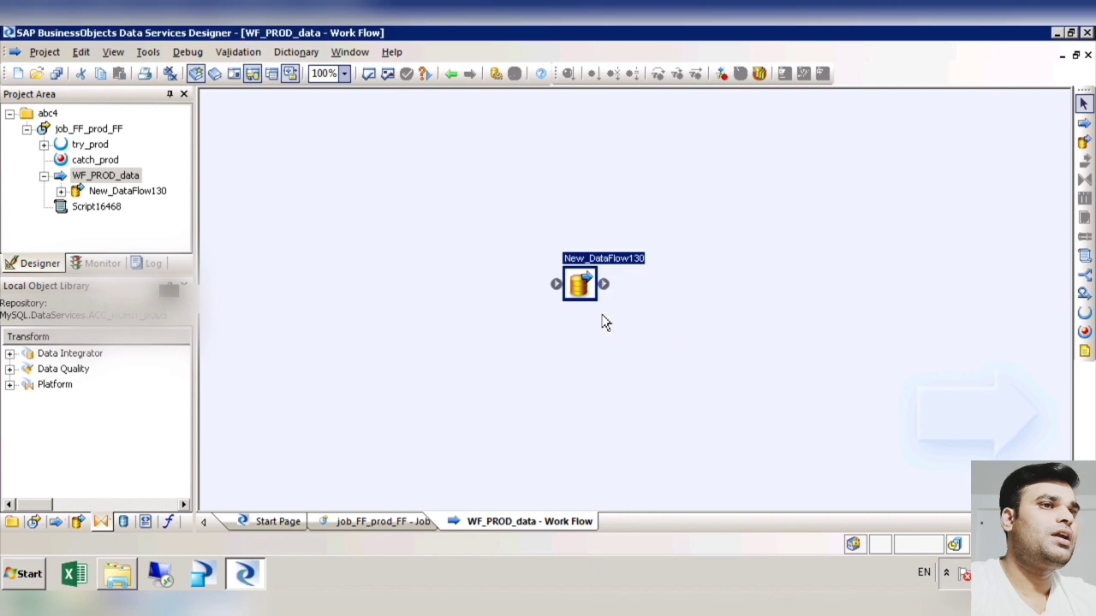
# Step: Rename the new data flow in WF_PROD_data as Df_demo_4 and open it
pyautogui.press('F2')
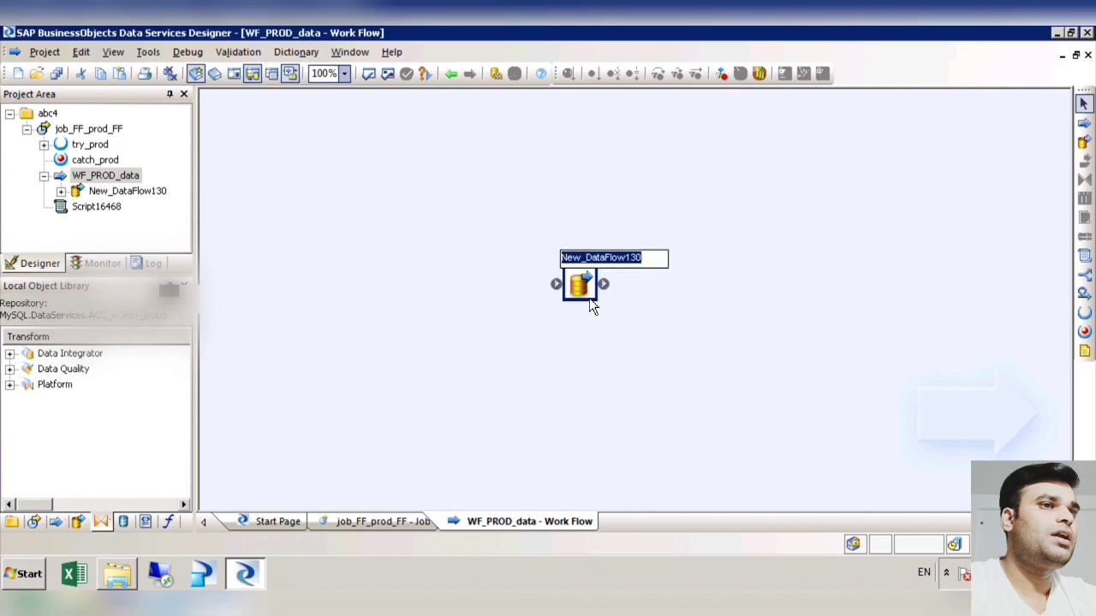
pyautogui.write('Df_de')
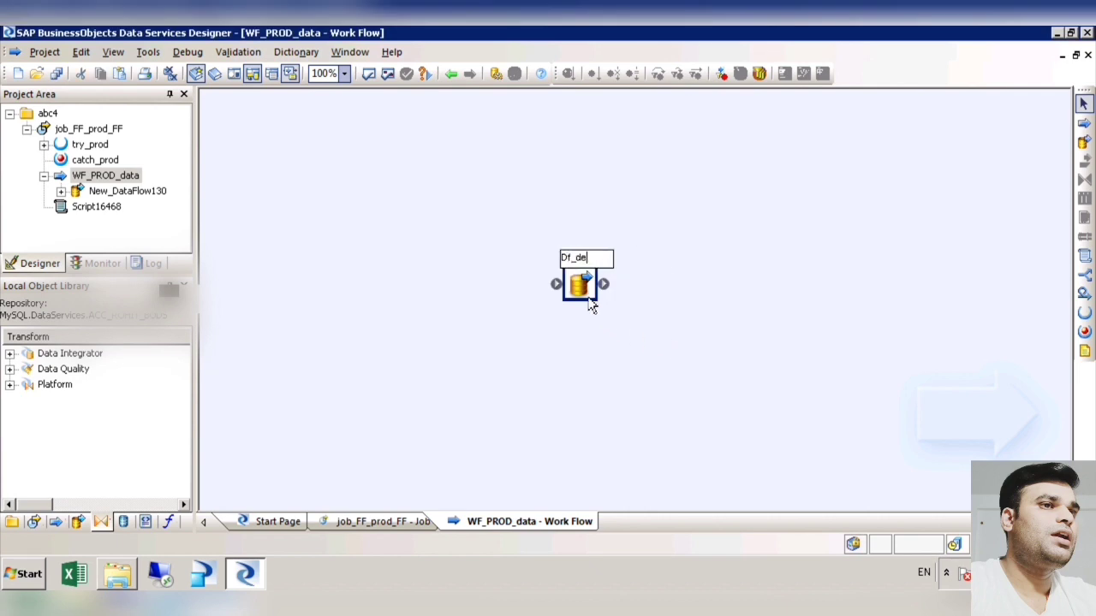
pyautogui.write('mo_4')
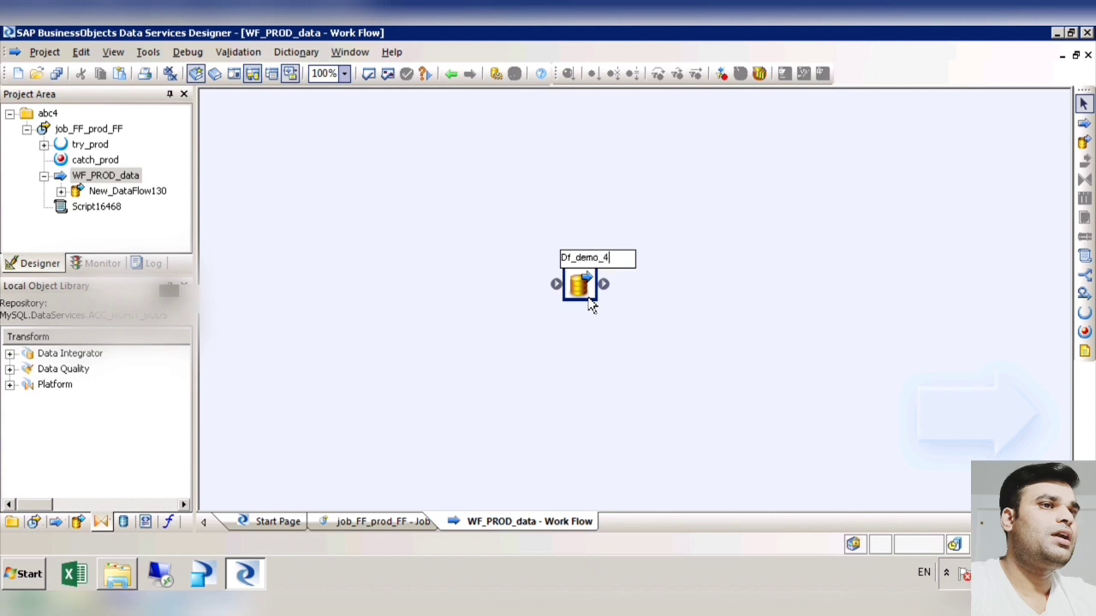
pyautogui.click(690, 388)
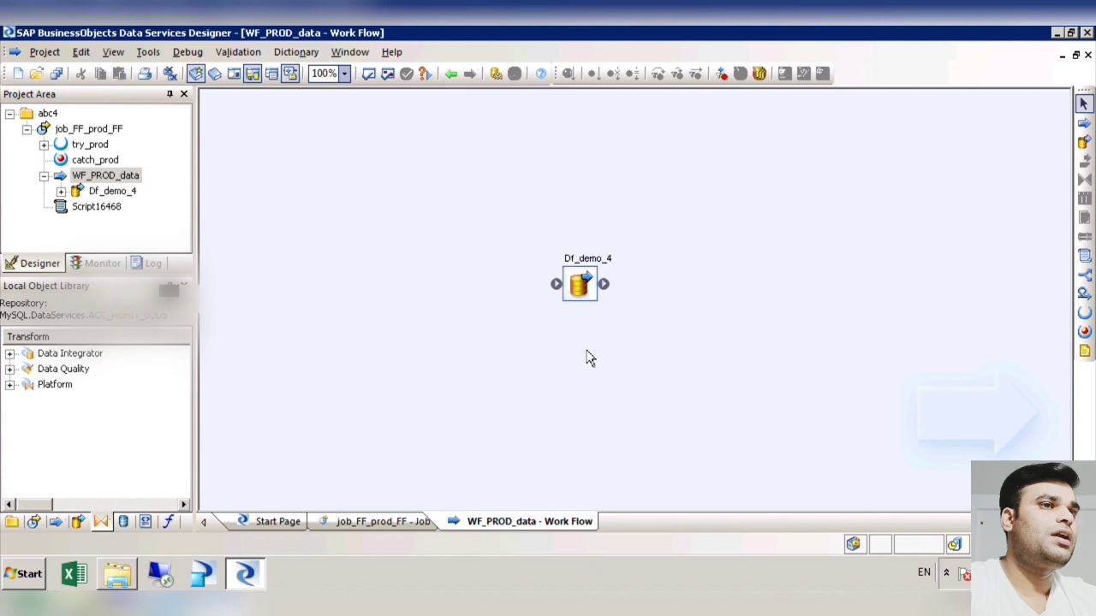
pyautogui.doubleClick(587, 297)
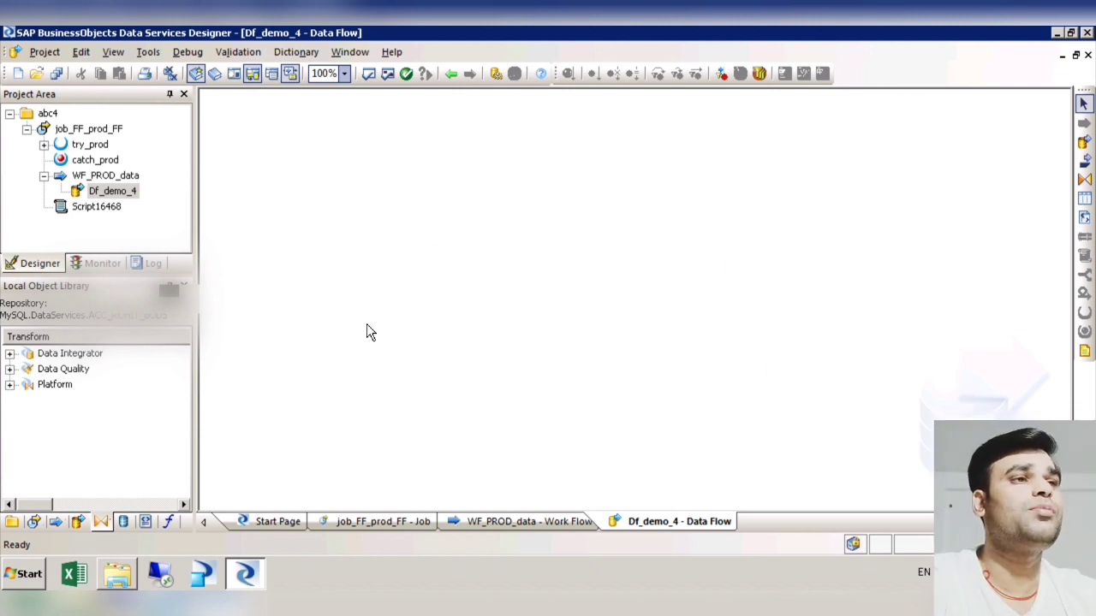
# Step: Create a new flat file format in the local object library and name it test_demo_123
pyautogui.click(145, 522)
pyautogui.rightClick(77, 371)
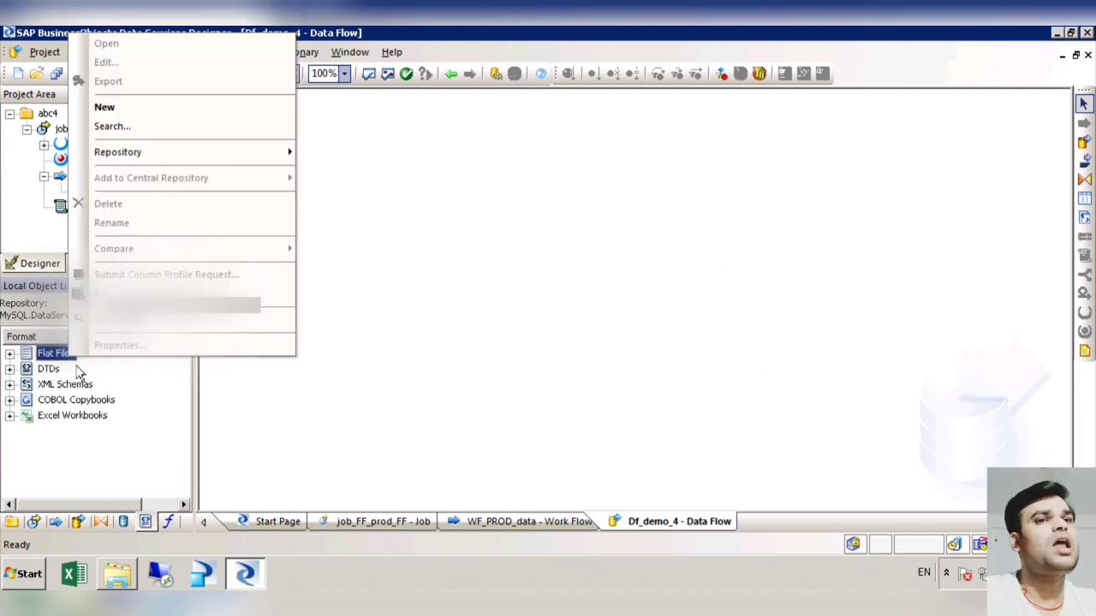
pyautogui.click(116, 109)
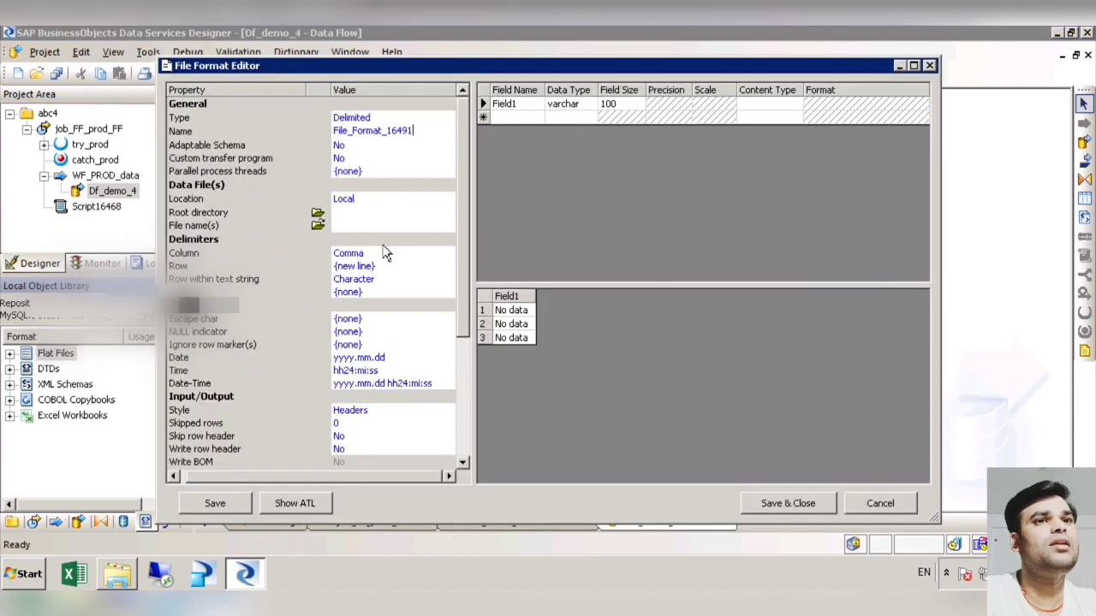
pyautogui.click(382, 131)
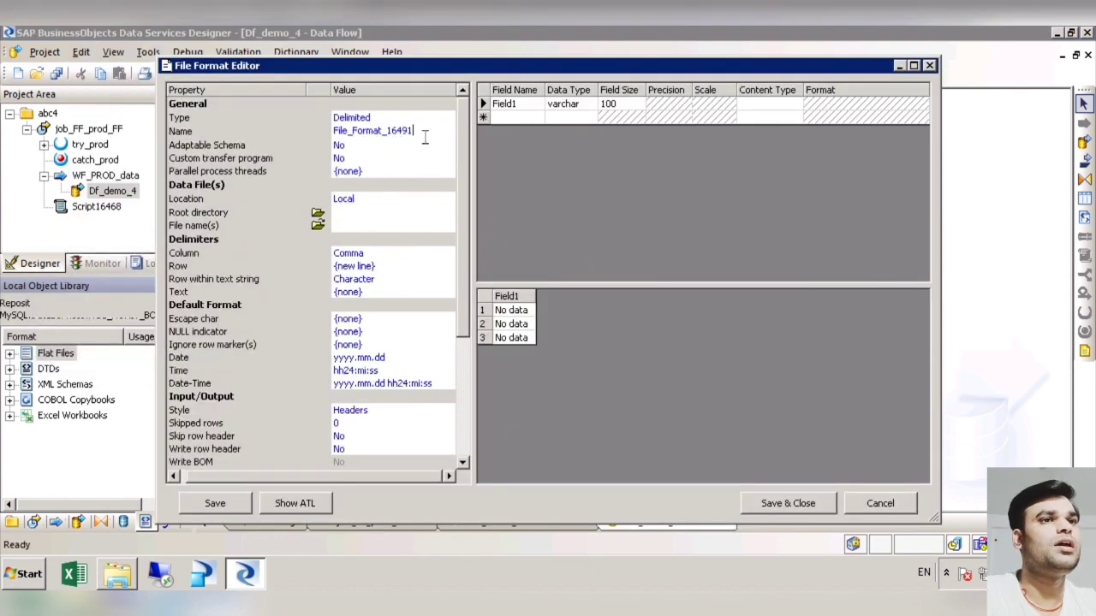
pyautogui.doubleClick(342, 131)
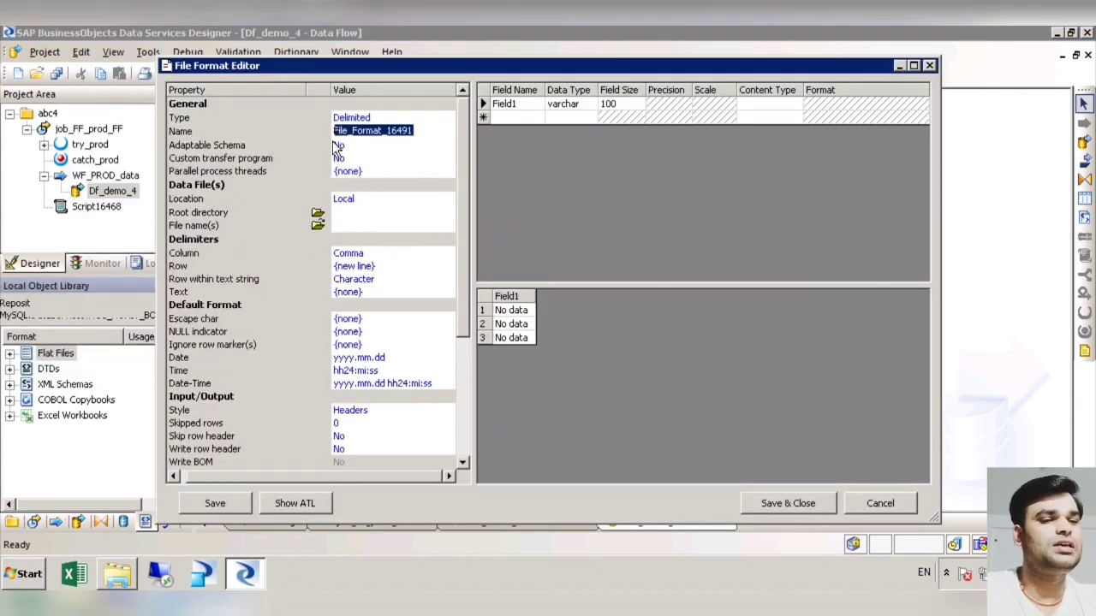
pyautogui.write('test_d')
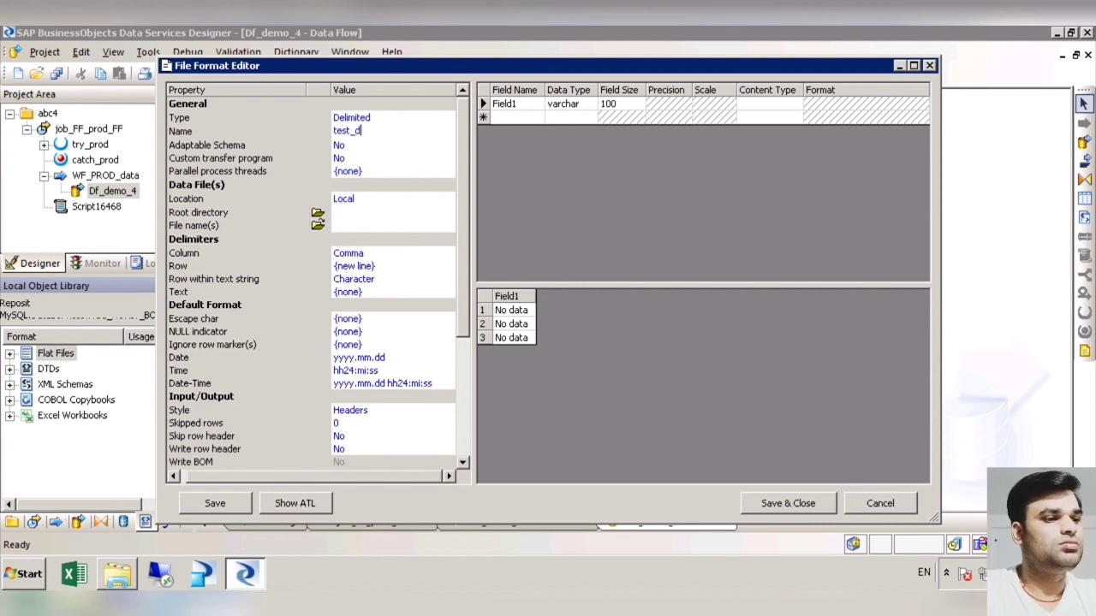
pyautogui.write('emo_123')
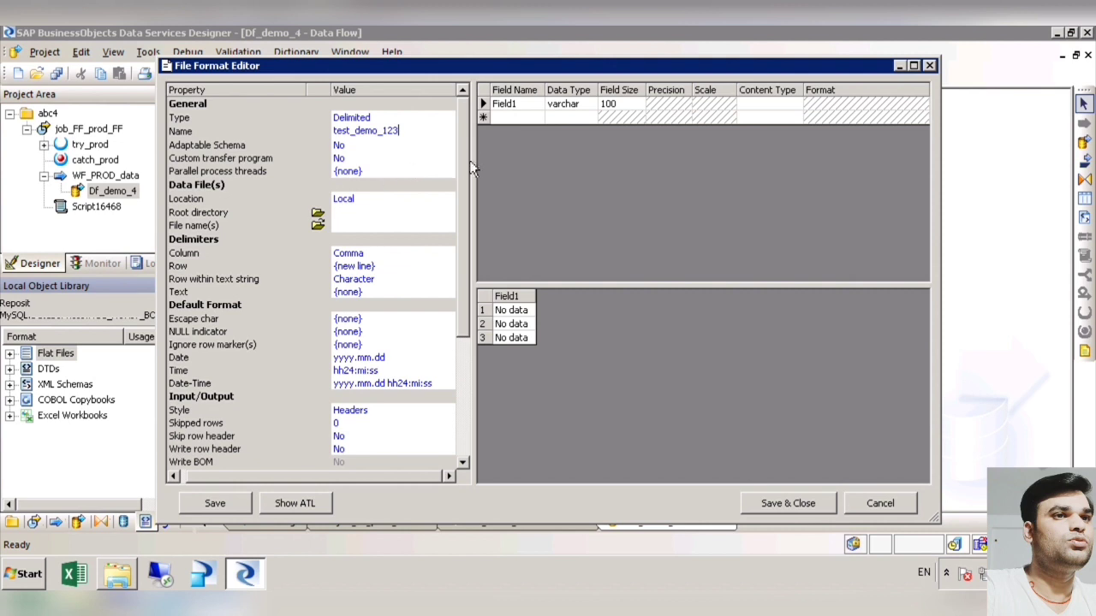
# Step: Name the file format's first field prod_code
pyautogui.scroll(-2, 467, 211)
pyautogui.scroll(2, 467, 211)
pyautogui.click(543, 113)
pyautogui.moveTo(456, 113); pyautogui.dragTo(461, 122)
pyautogui.write('prod_code')
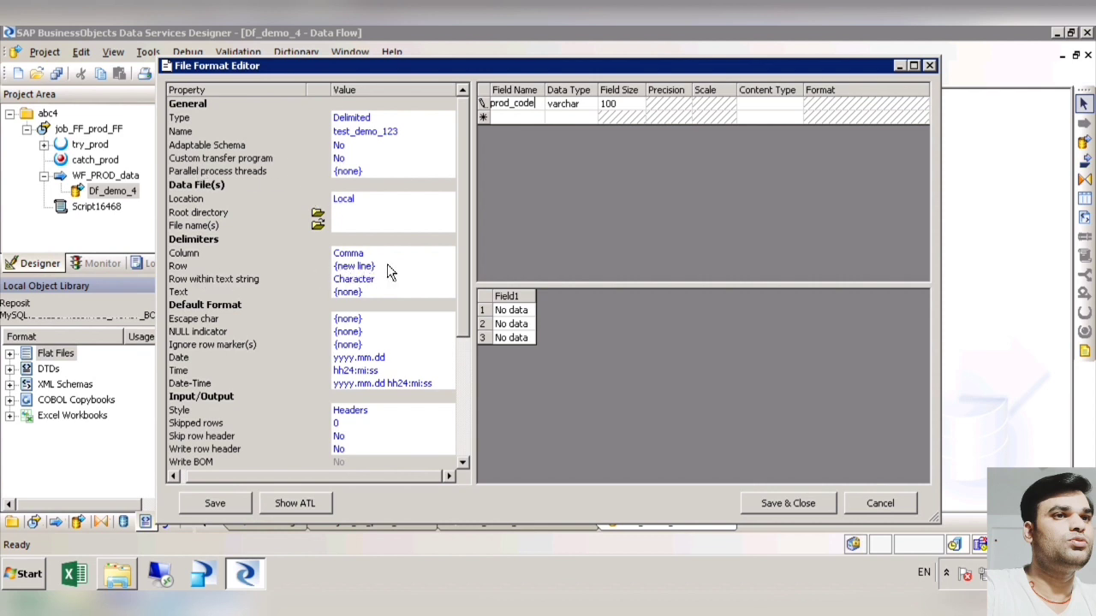
# Step: Examine the choices for the column delimiter and for the skip row header and write row header options of the file format
pyautogui.click(431, 255)
pyautogui.click(448, 254)
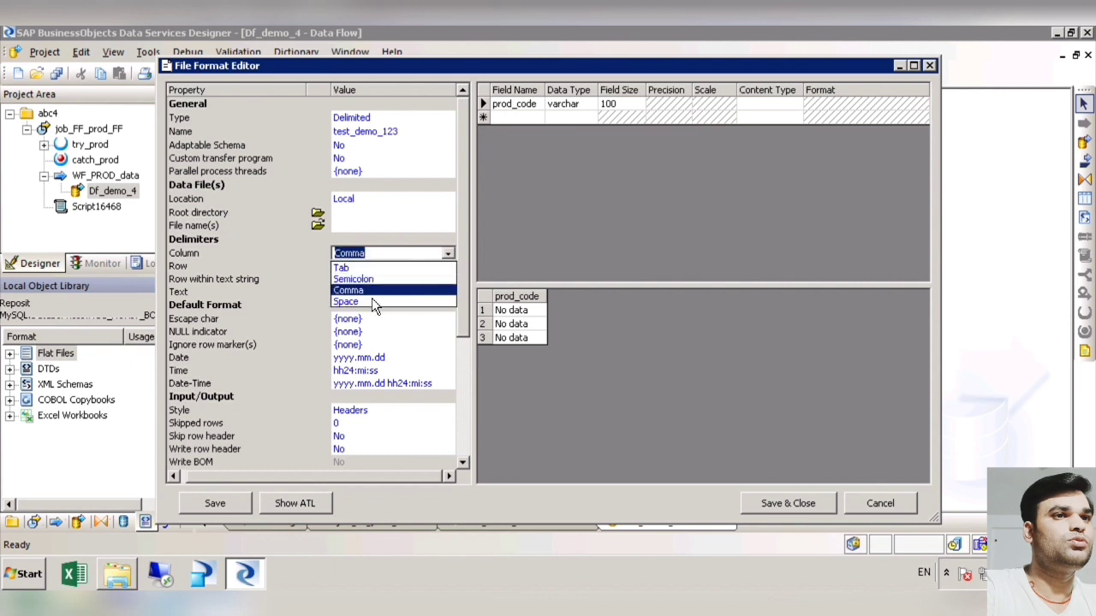
pyautogui.press('Escape')
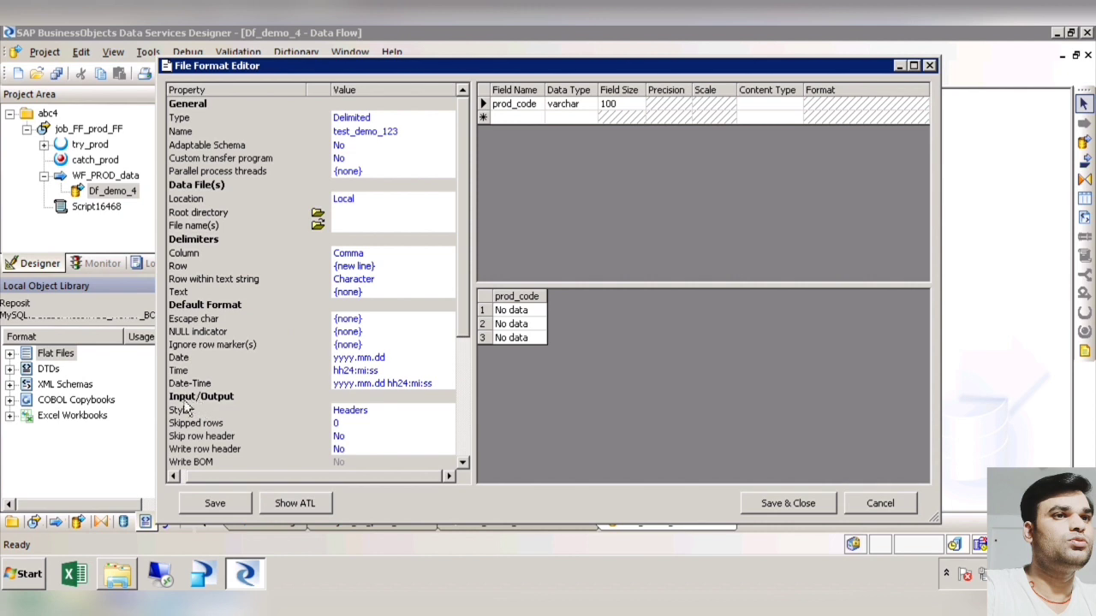
pyautogui.moveTo(465, 334); pyautogui.dragTo(476, 384)
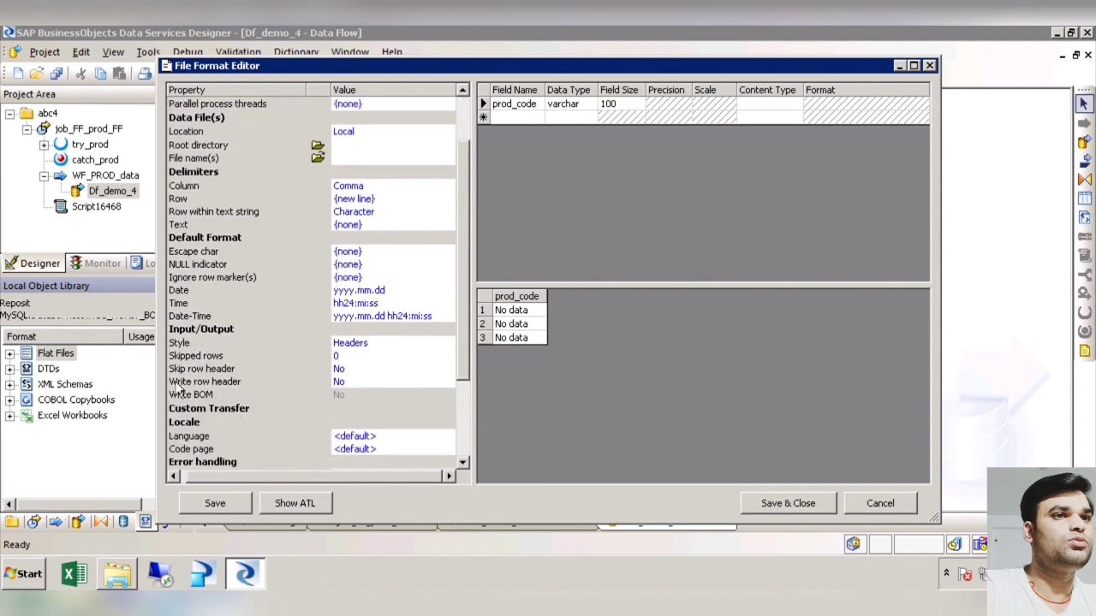
pyautogui.click(404, 374)
pyautogui.click(451, 371)
pyautogui.click(451, 372)
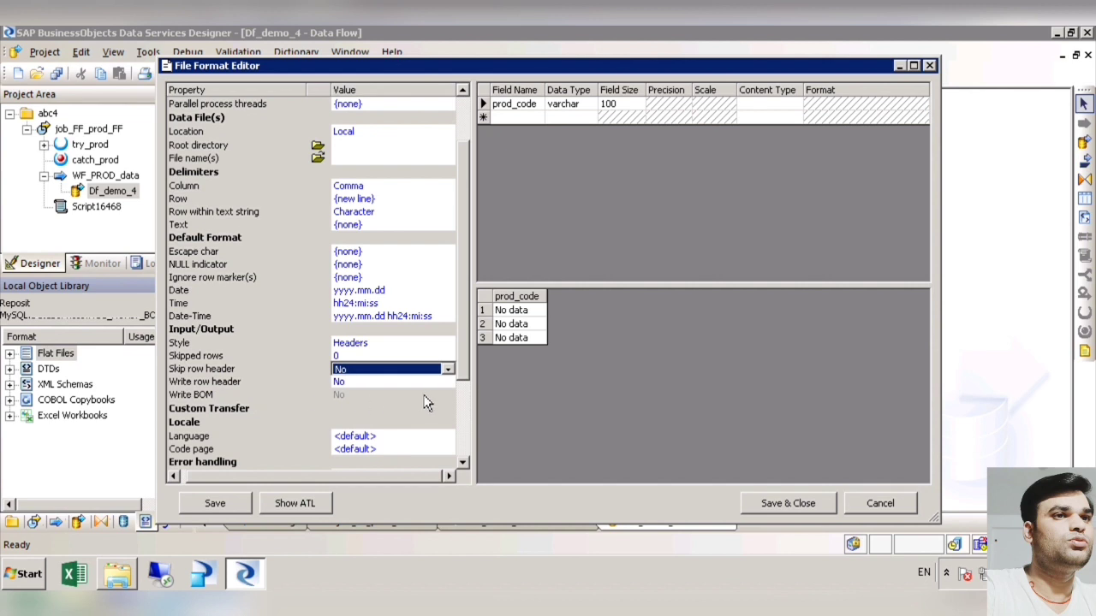
pyautogui.click(447, 383)
pyautogui.click(447, 383)
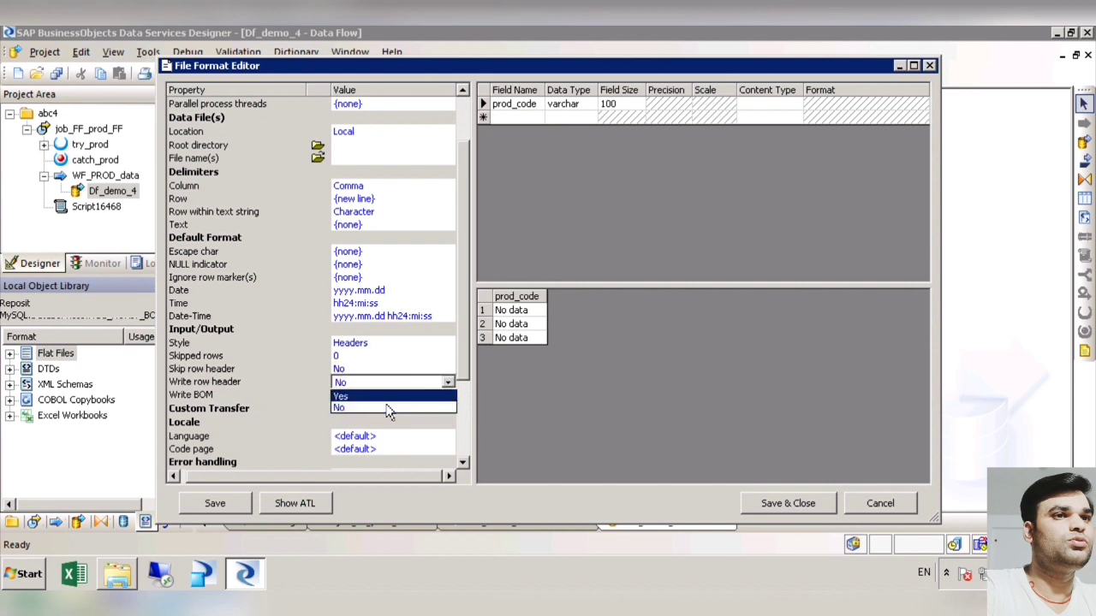
pyautogui.click(364, 384)
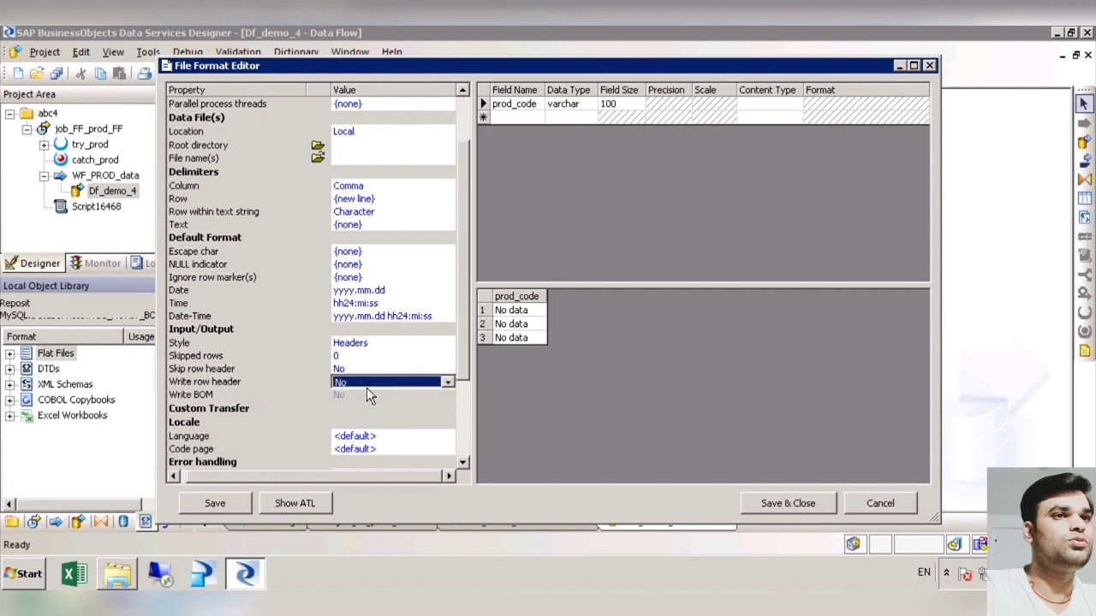
# Step: Review the locale and error handling properties of test_demo_123, and save and close the file format
pyautogui.scroll(-1, 473, 381)
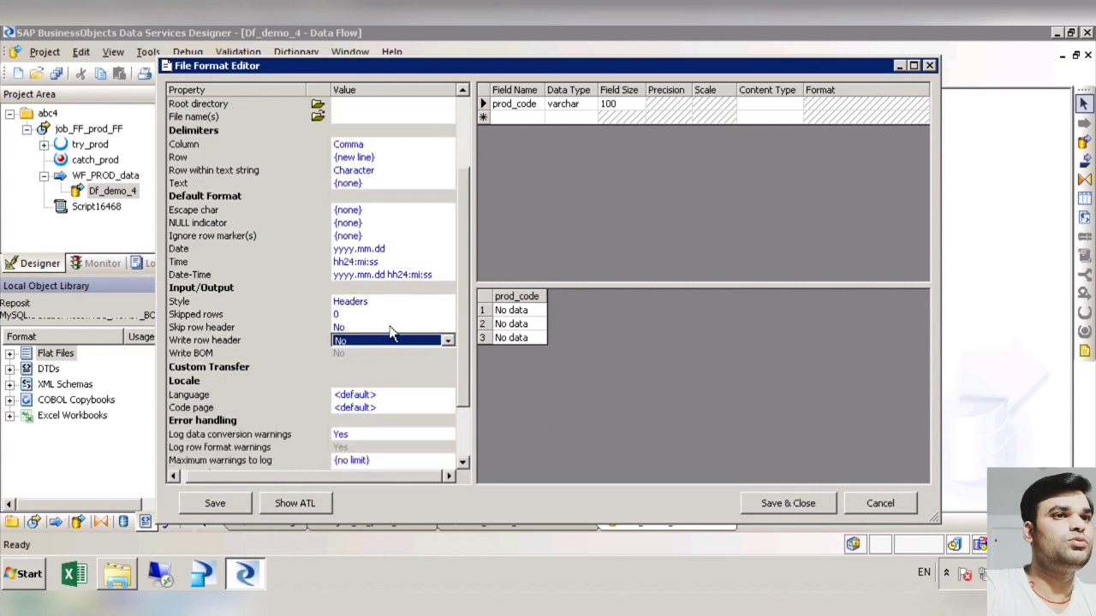
pyautogui.scroll(-2, 471, 398)
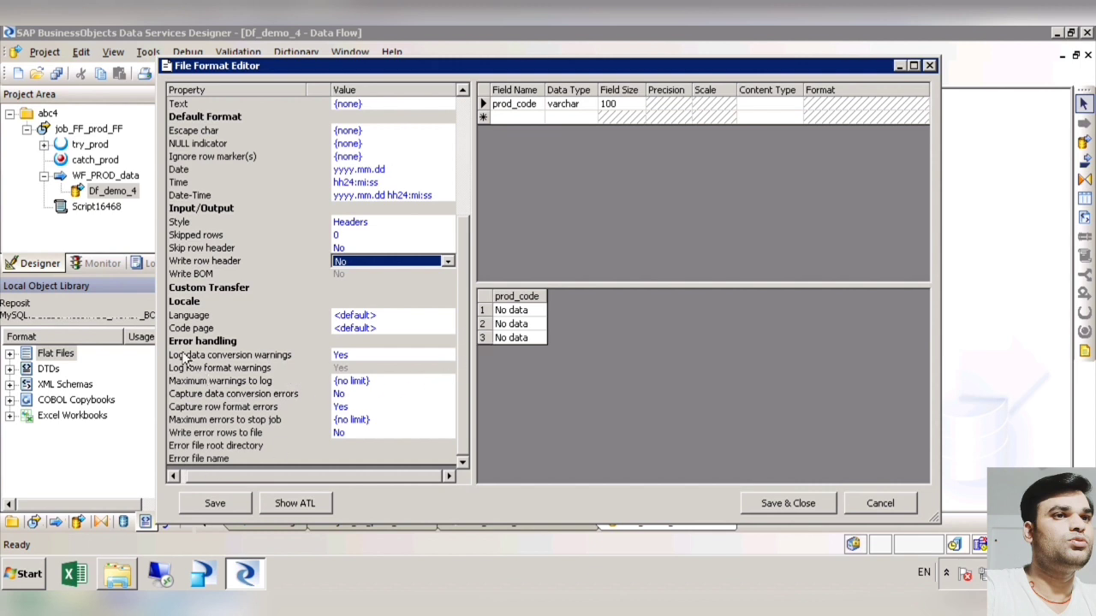
pyautogui.scroll(5, 478, 356)
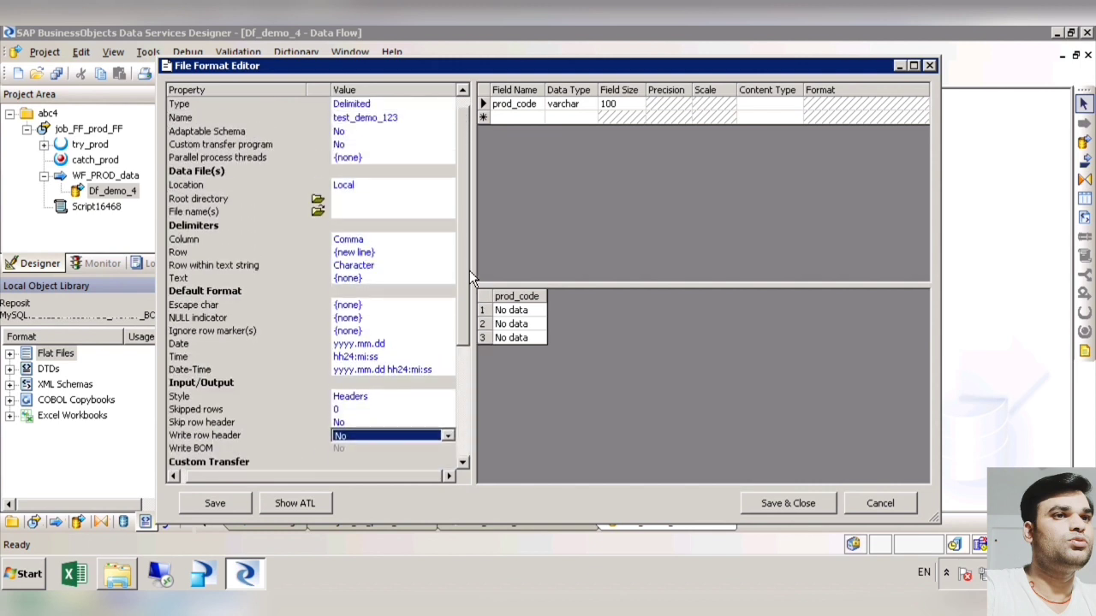
pyautogui.scroll(1, 471, 133)
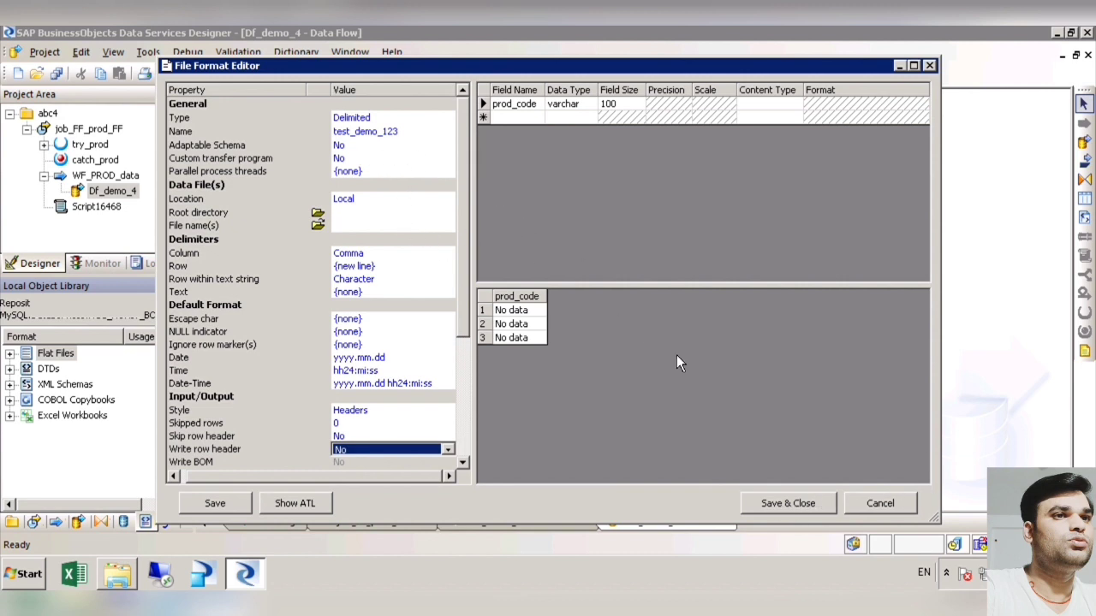
pyautogui.click(794, 508)
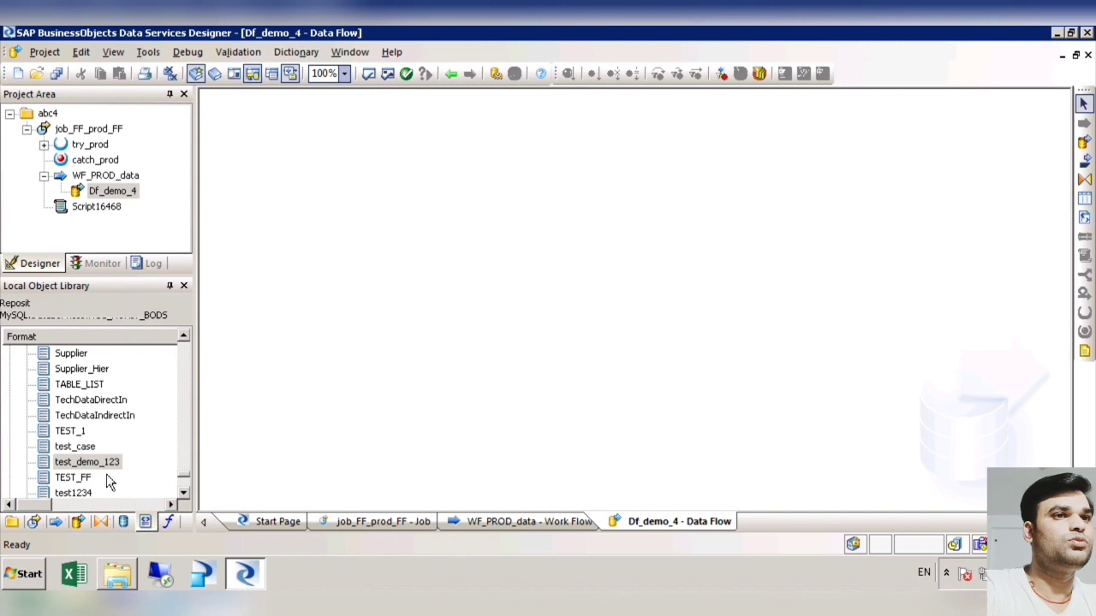
# Step: Place the test_demo_123 file format in Df_demo_4 as a source and move it up on the canvas
pyautogui.moveTo(92, 468); pyautogui.dragTo(319, 300)
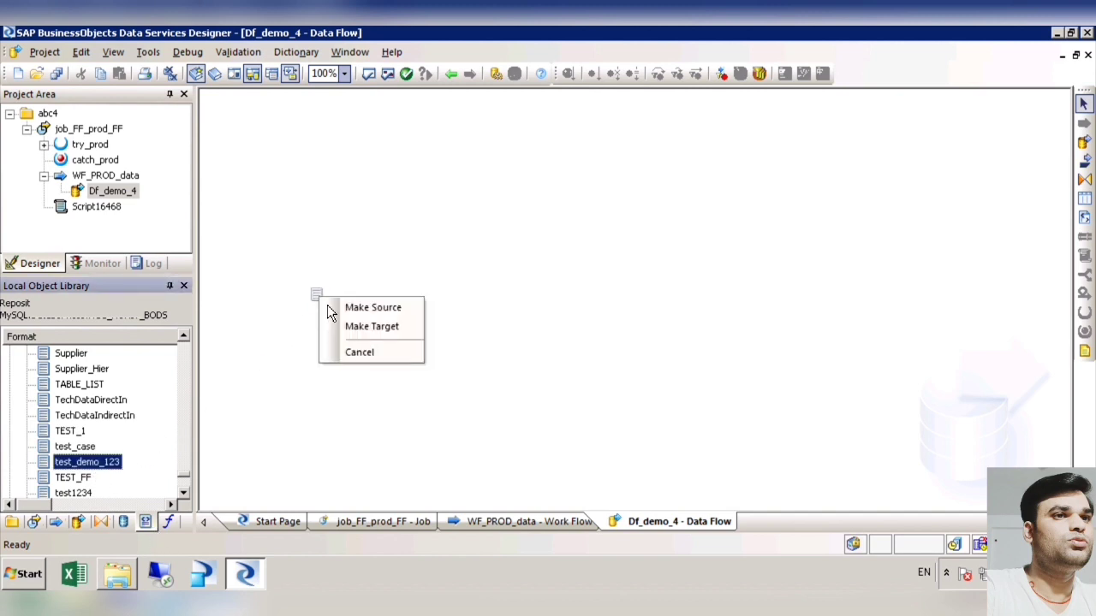
pyautogui.click(398, 327)
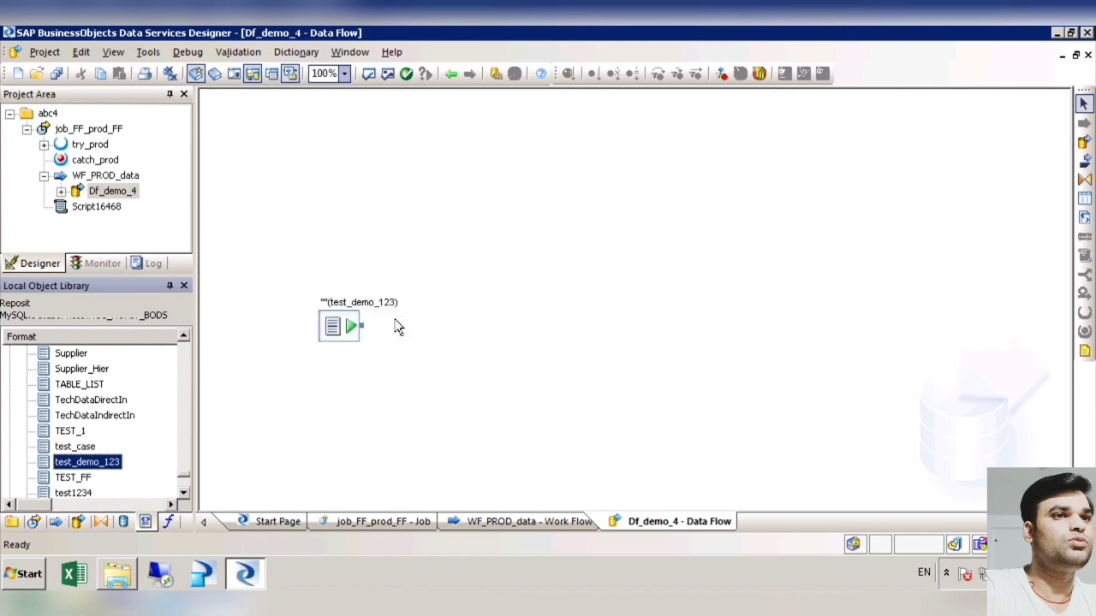
pyautogui.click(447, 346)
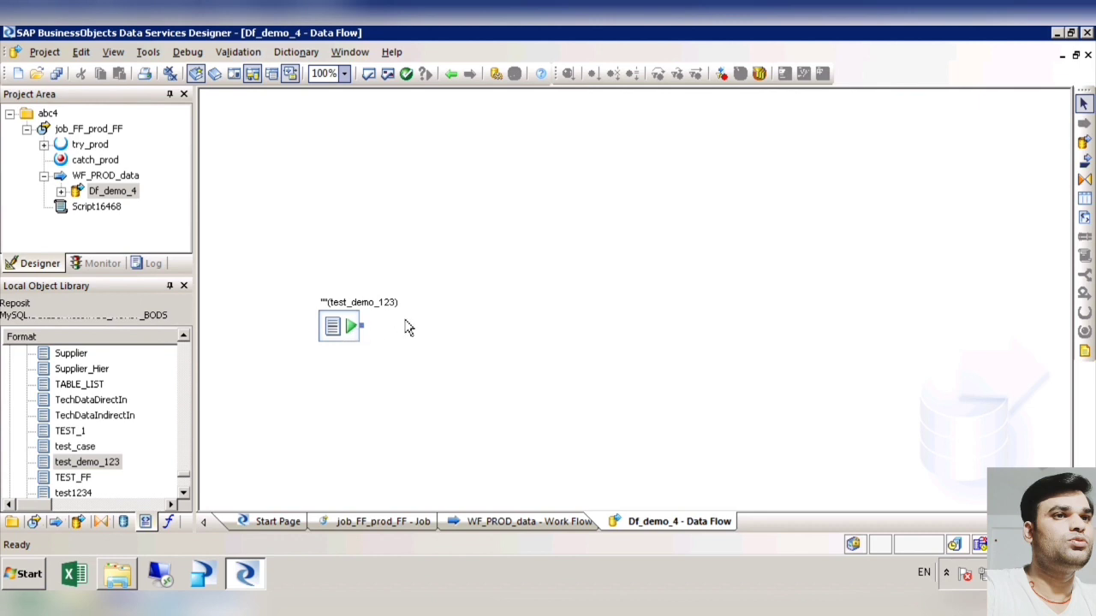
pyautogui.moveTo(352, 335); pyautogui.dragTo(357, 273)
# Step: Add a Query transform from the Platform transforms beside the test_demo_123 source in the data flow
pyautogui.click(110, 524)
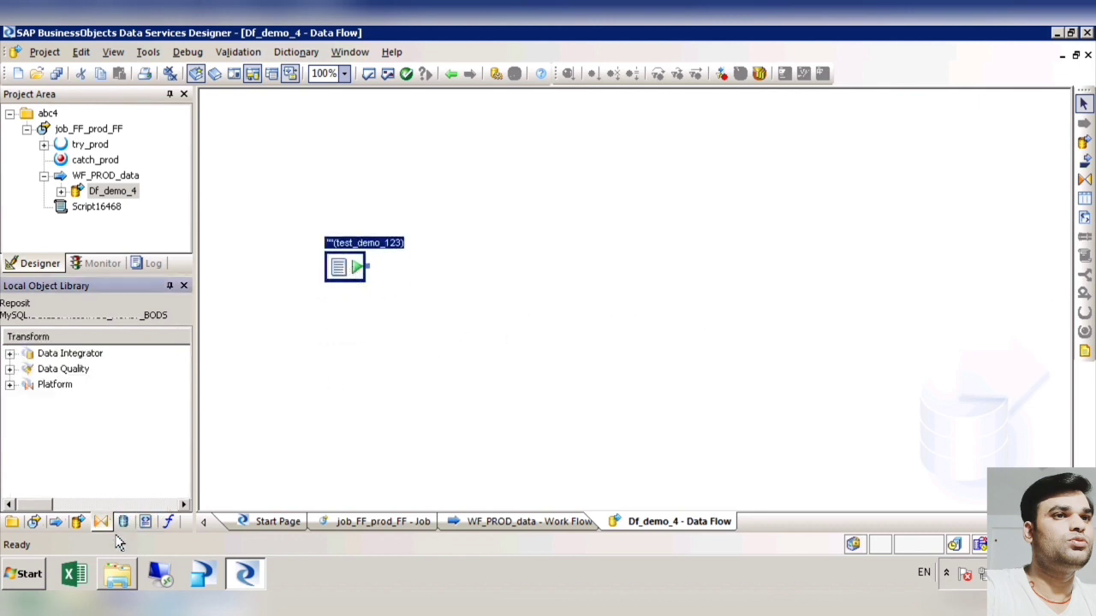
pyautogui.click(10, 384)
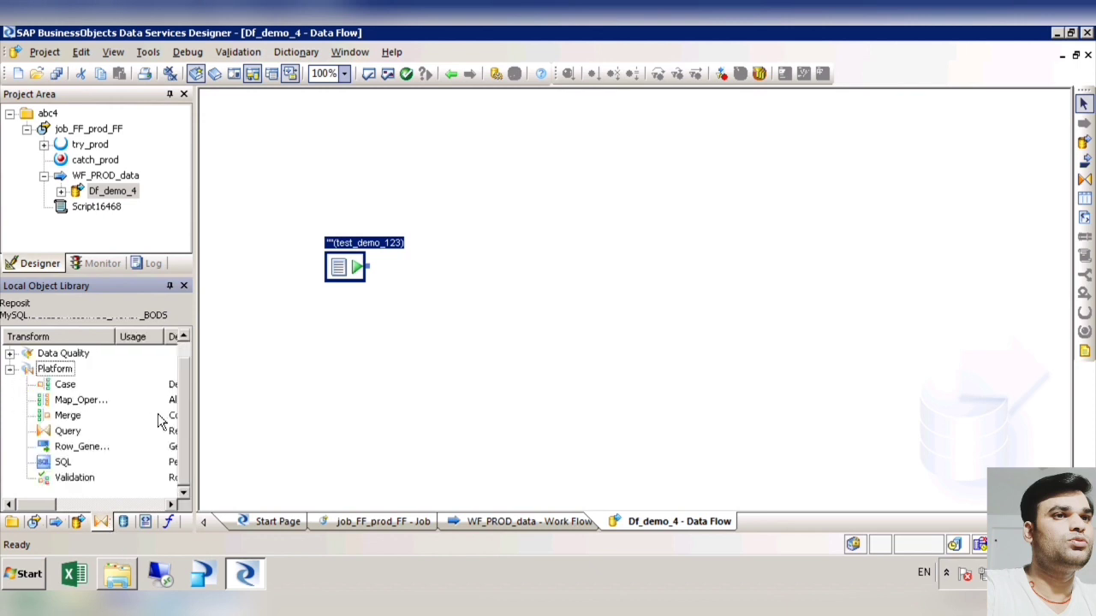
pyautogui.click(67, 431)
pyautogui.moveTo(250, 398); pyautogui.dragTo(463, 267)
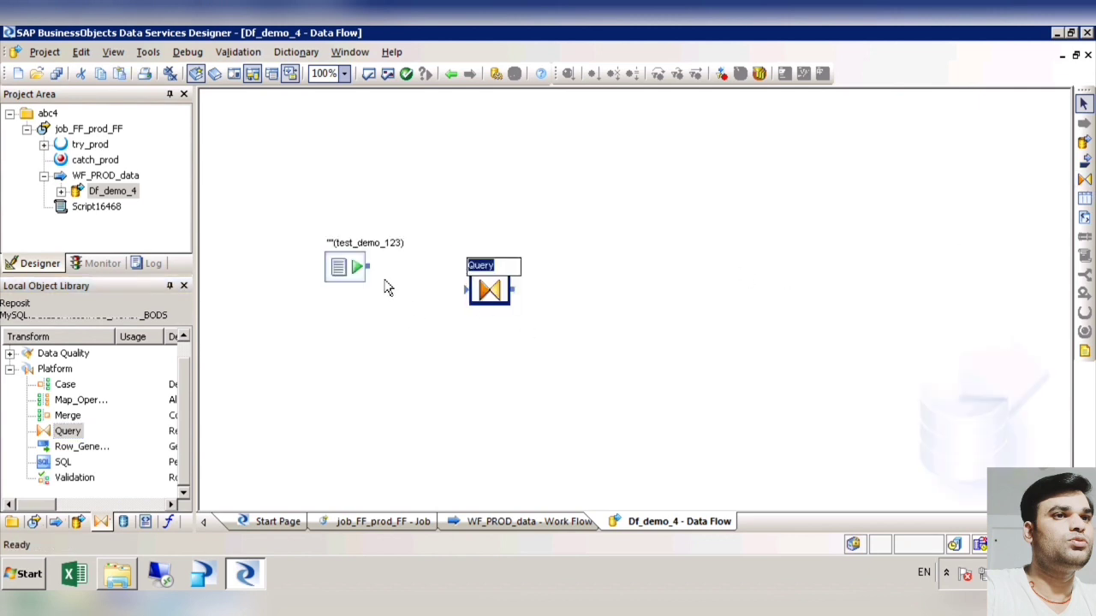
# Step: Add the test_demo_123 file format as a target in Df_demo_4 and link the source through the Query transform to it
pyautogui.moveTo(369, 267); pyautogui.dragTo(466, 290)
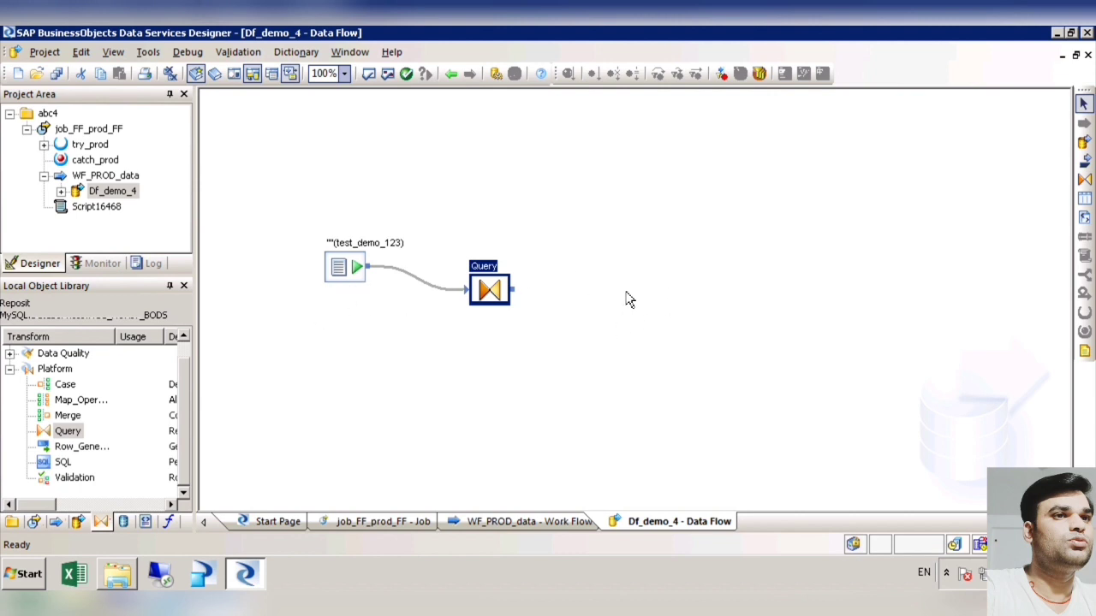
pyautogui.click(169, 524)
pyautogui.rightClick(151, 456)
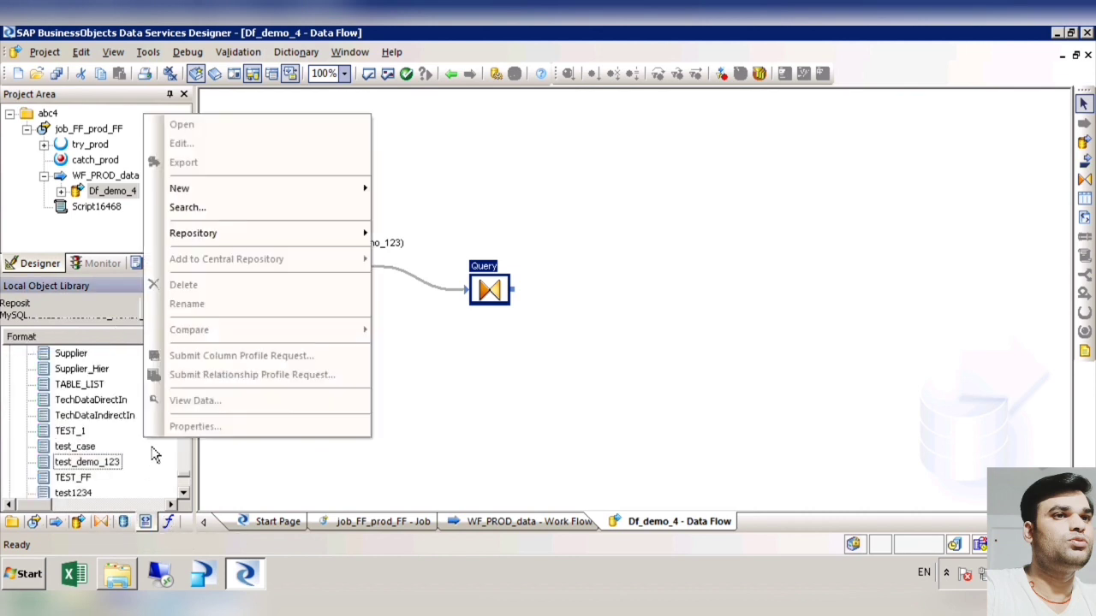
pyautogui.click(419, 423)
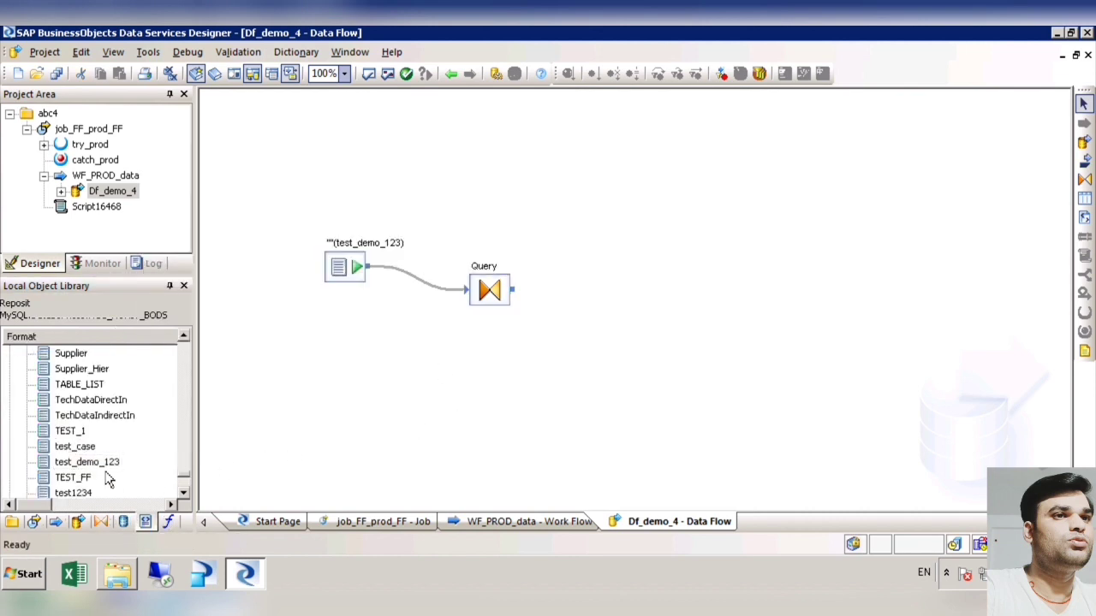
pyautogui.moveTo(95, 462); pyautogui.dragTo(643, 274)
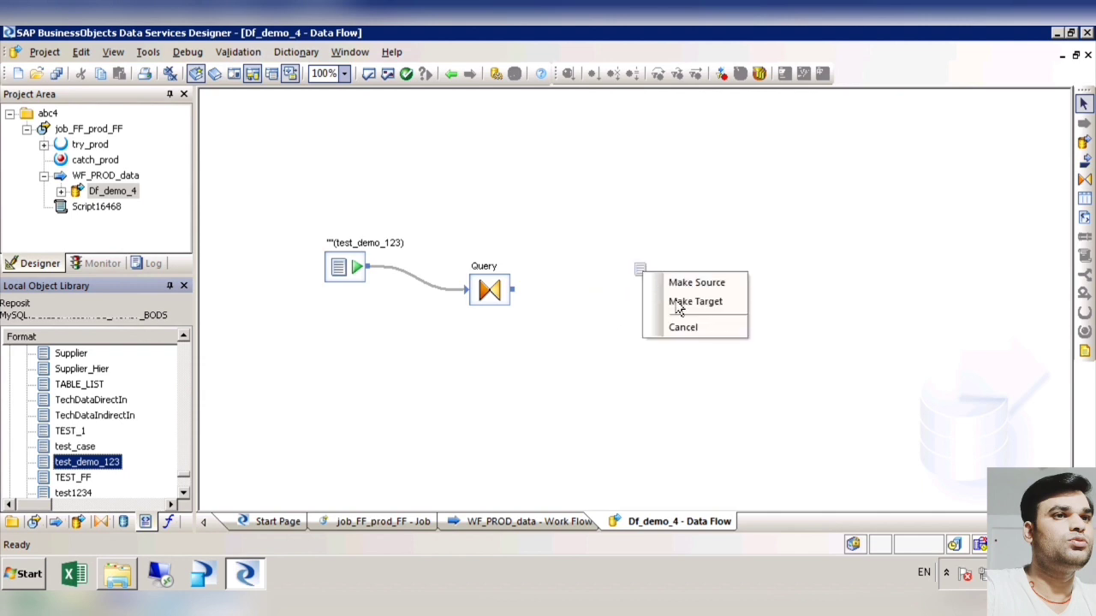
pyautogui.click(700, 306)
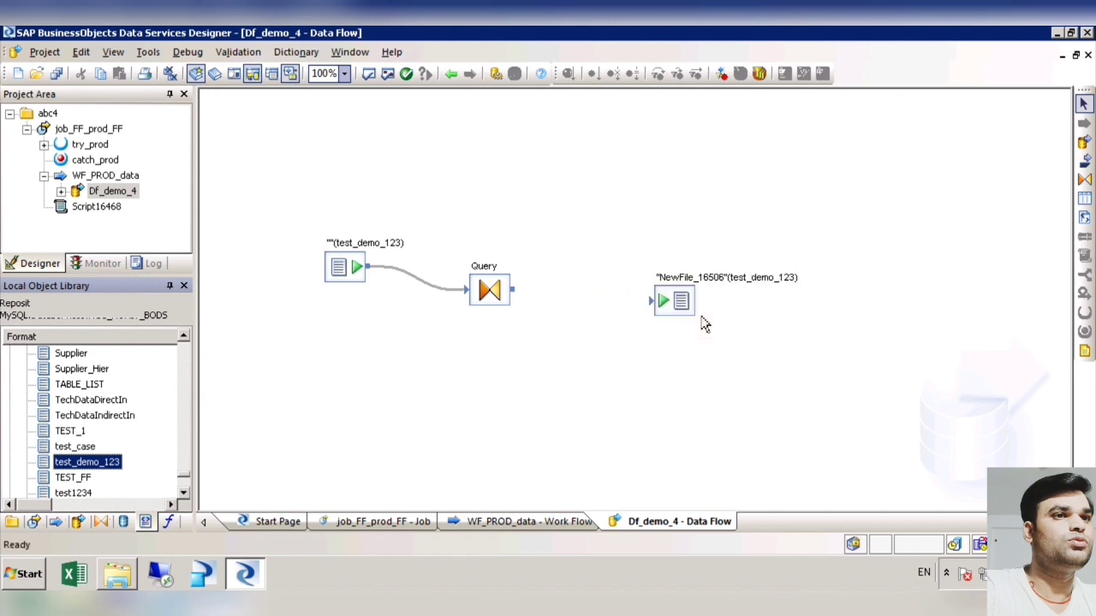
pyautogui.moveTo(512, 291); pyautogui.dragTo(648, 323)
# Step: Open the test_demo_123 source file settings and set its file name to input.txt
pyautogui.doubleClick(346, 281)
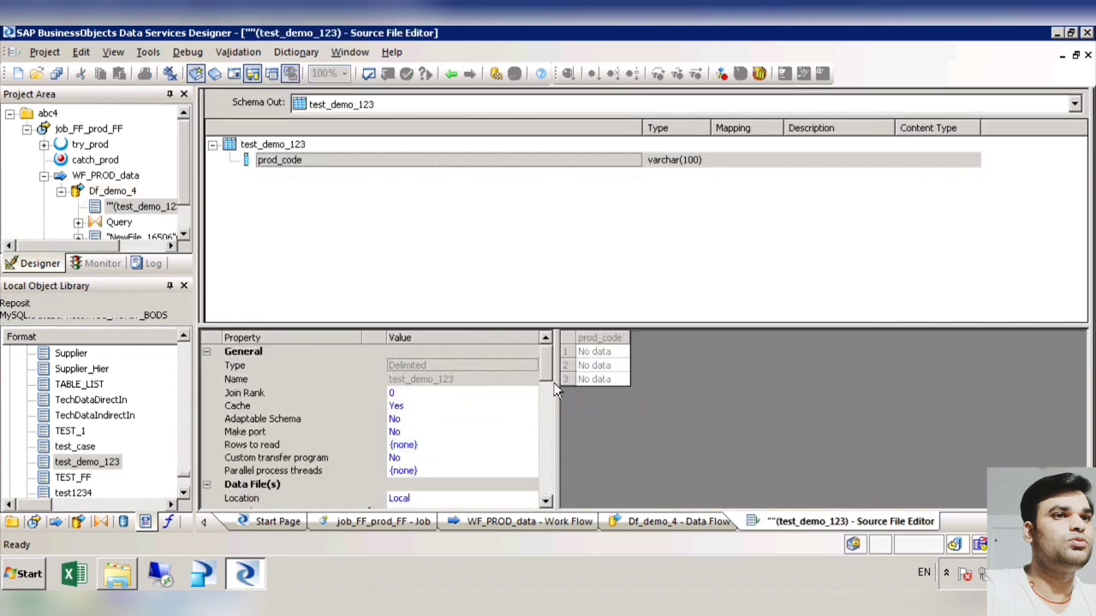
pyautogui.scroll(-1, 551, 392)
pyautogui.scroll(-1, 553, 396)
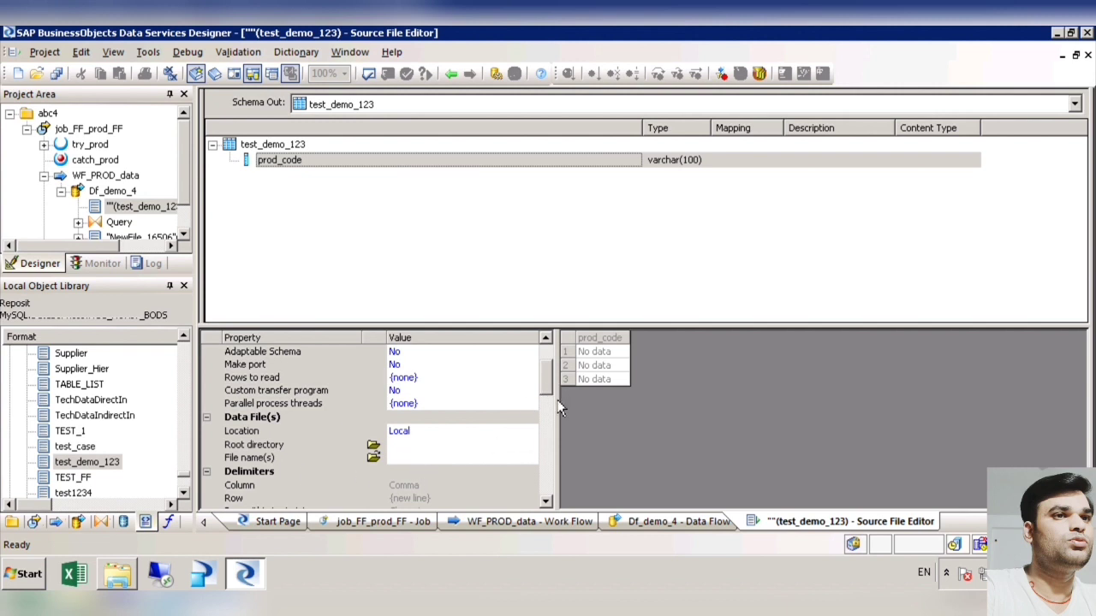
pyautogui.click(460, 82)
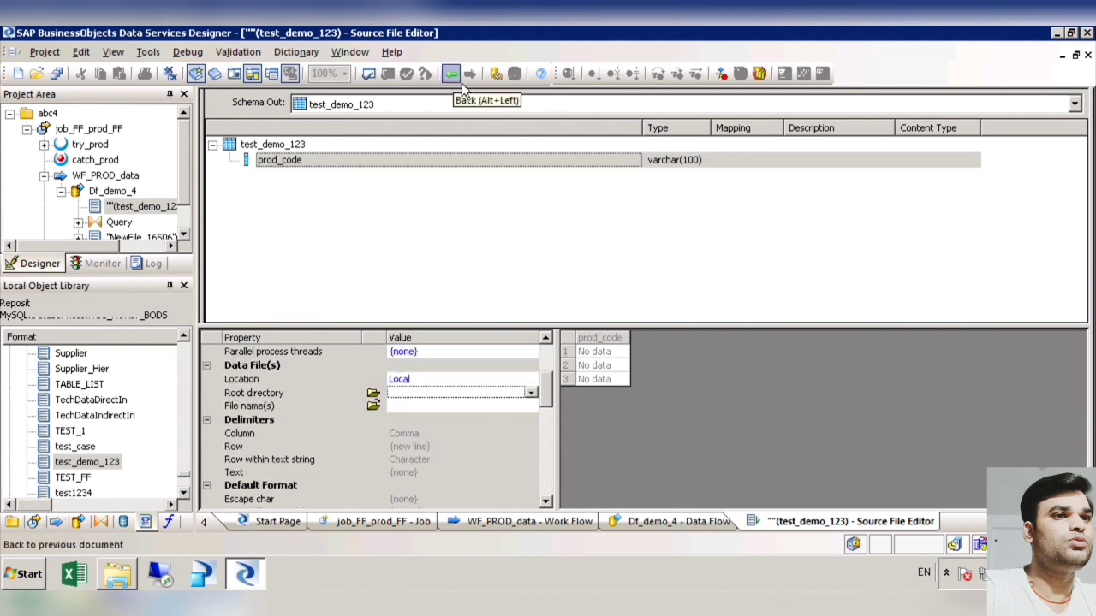
pyautogui.click(459, 463)
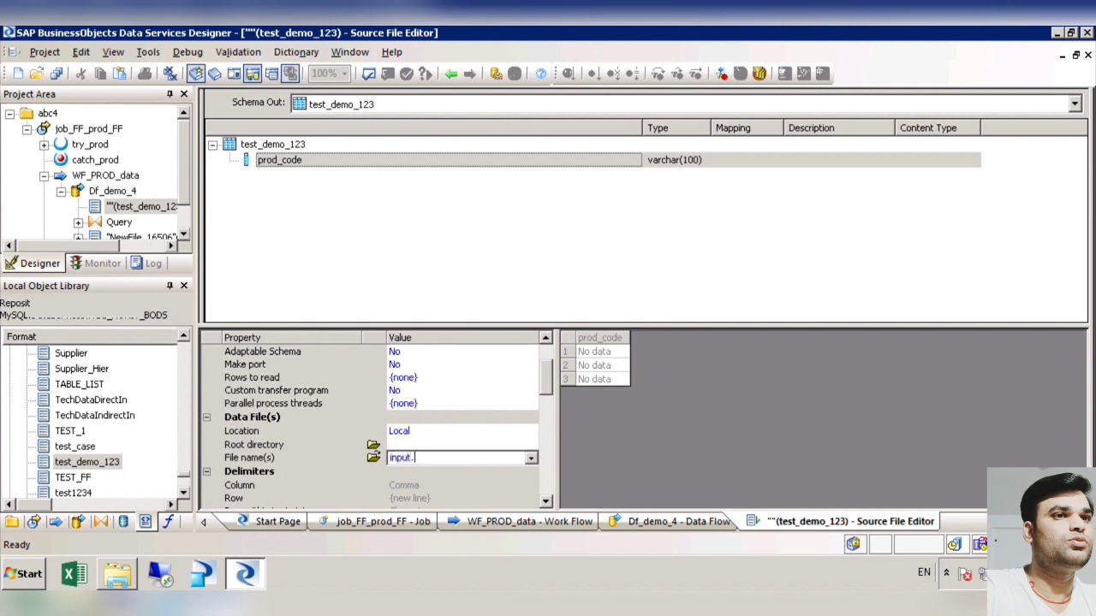
pyautogui.write('input.txt')
pyautogui.press('Return')
# Step: Set the source file's root directory to the path of the user's Downloads folder
pyautogui.click(497, 449)
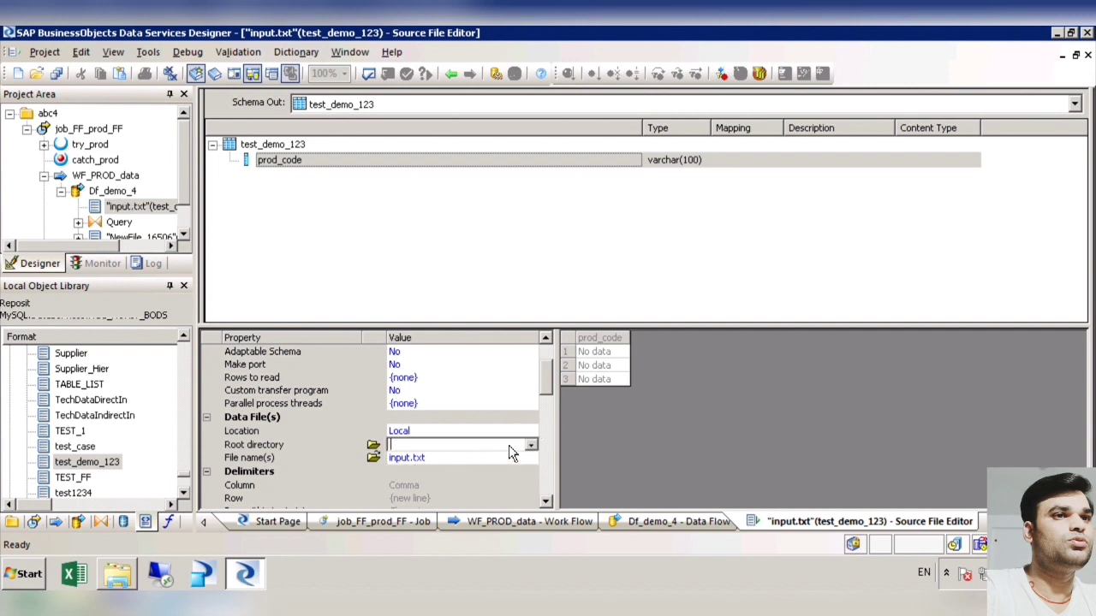
pyautogui.write('C:\\')
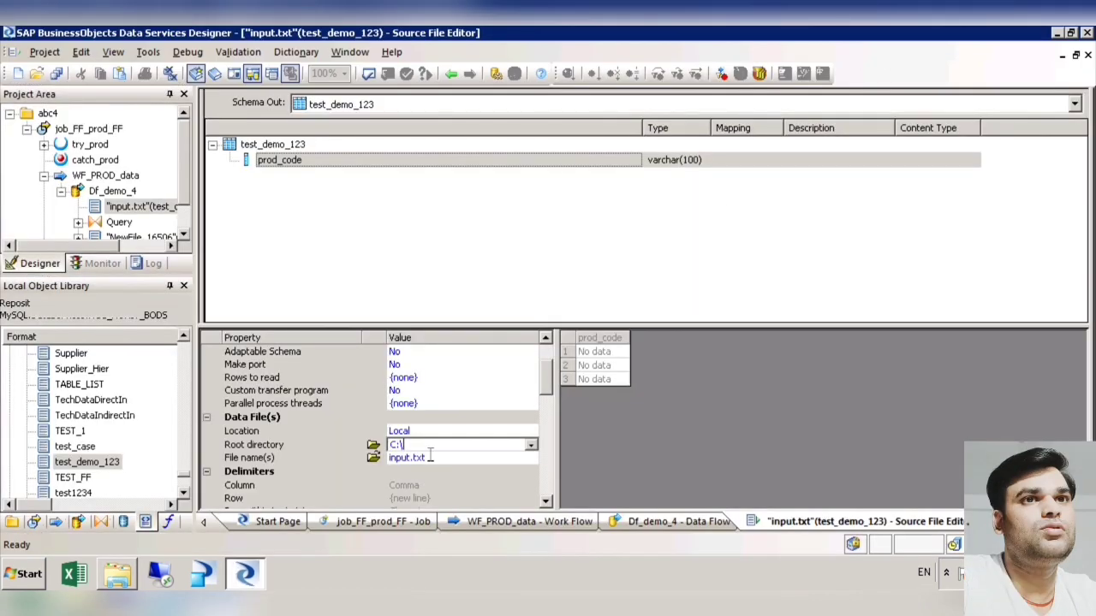
pyautogui.moveTo(431, 454); pyautogui.dragTo(378, 454)
pyautogui.write('C:\\Users\\BHAYRR01\\Downloads')
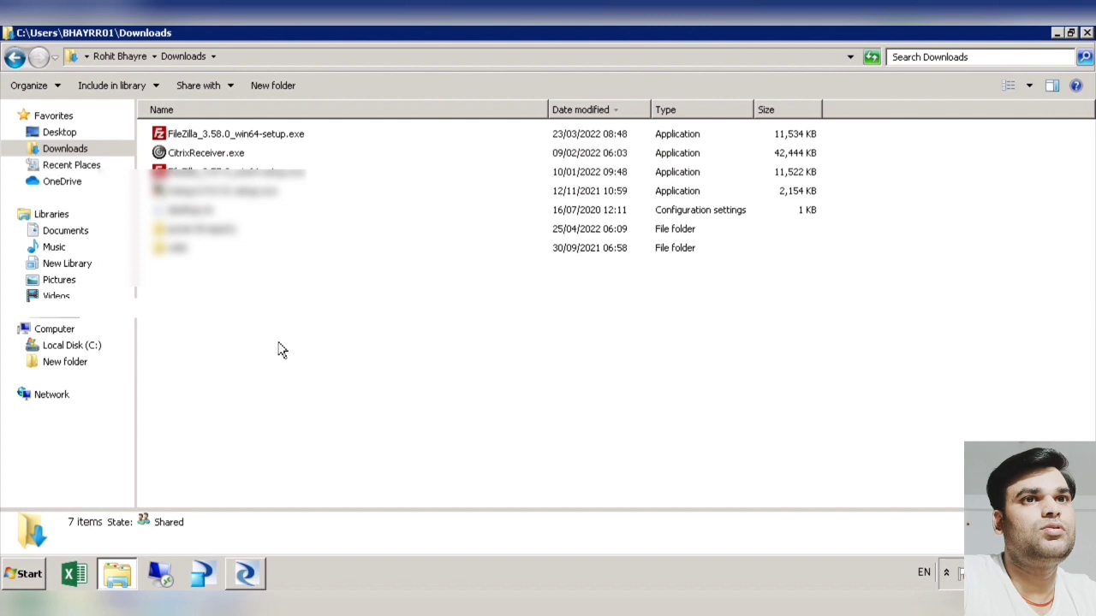
# Step: Create a new text document named input.txt in the Downloads folder in Windows Explorer
pyautogui.rightClick(279, 343)
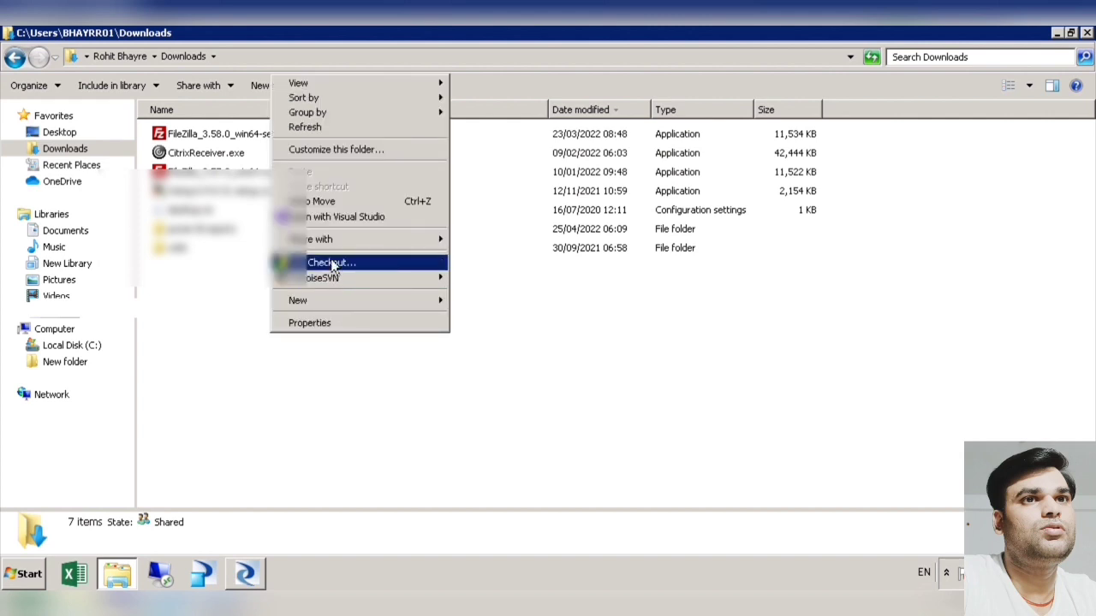
pyautogui.moveTo(355, 302)
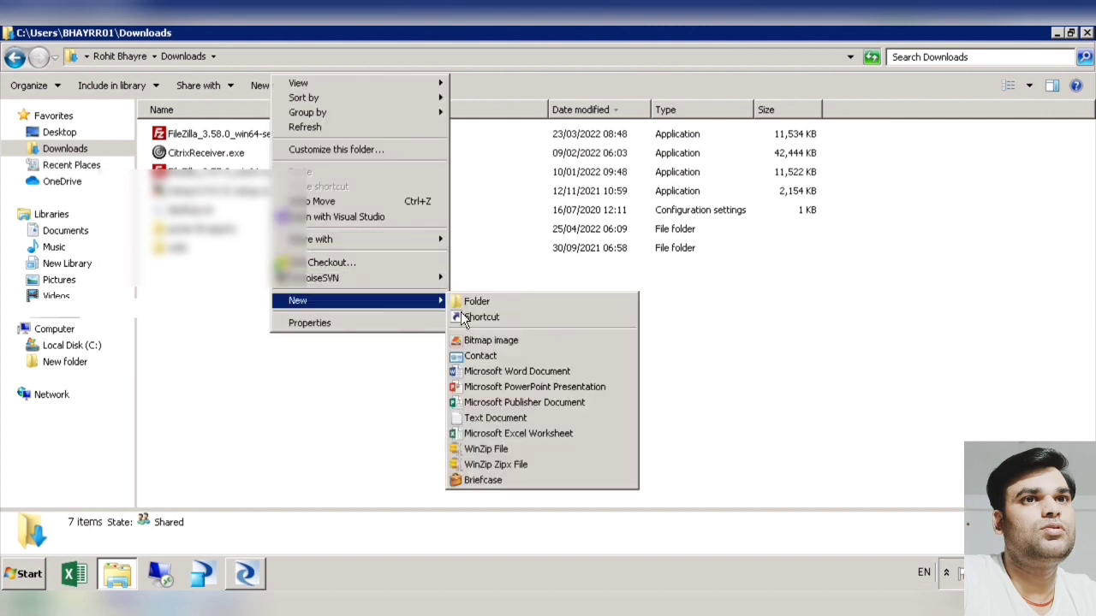
pyautogui.click(495, 418)
pyautogui.write('input.txt')
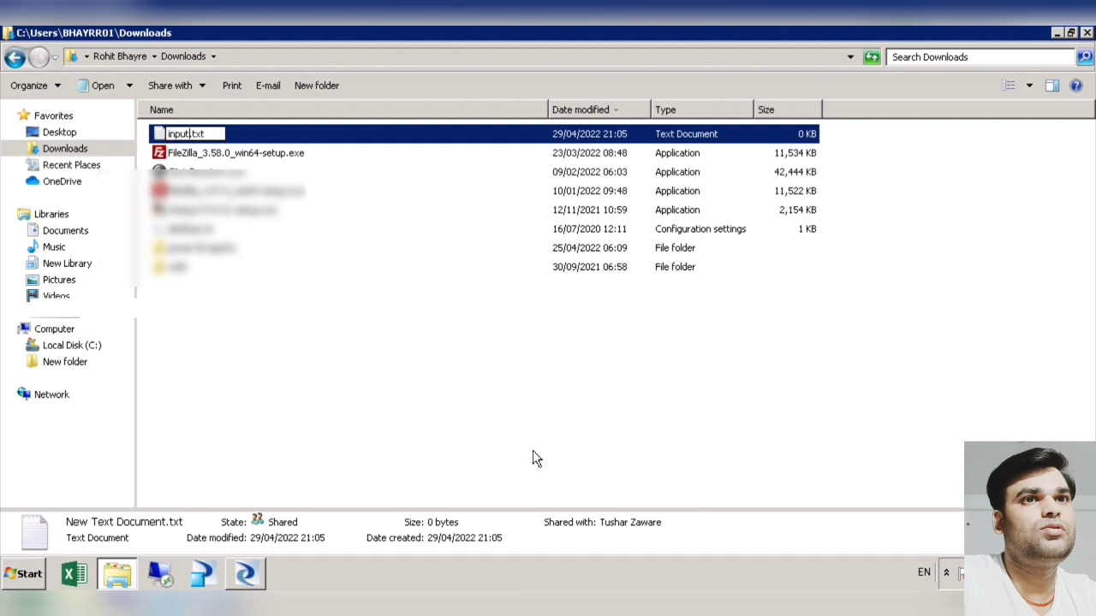
pyautogui.click(533, 459)
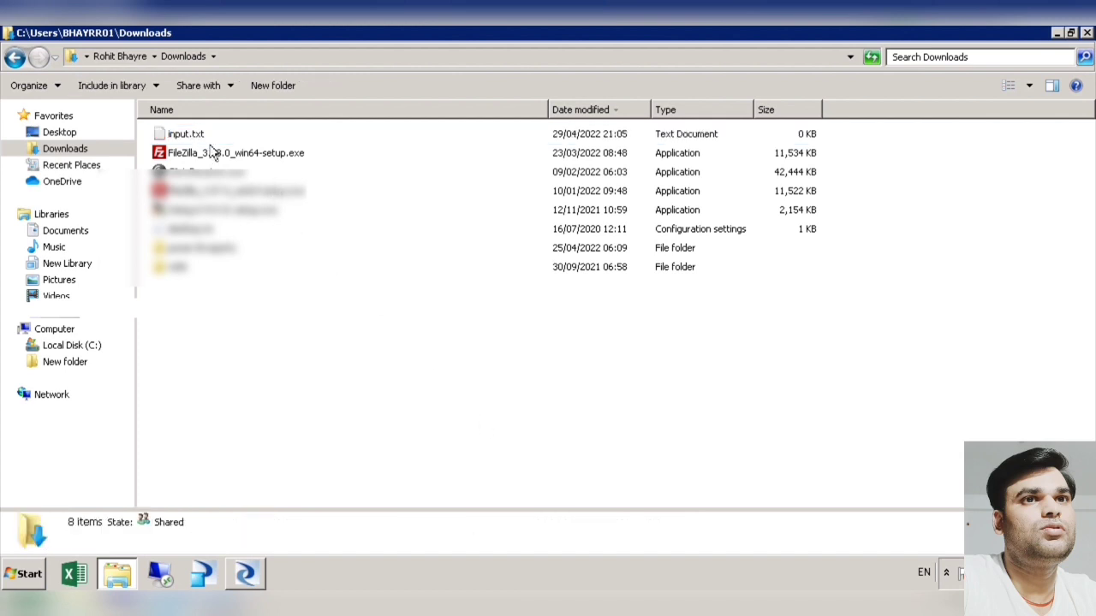
# Step: Enter the header Prod_code and the rows 1234, 25647, abc and pqrs in input.txt, and save and close it
pyautogui.doubleClick(198, 134)
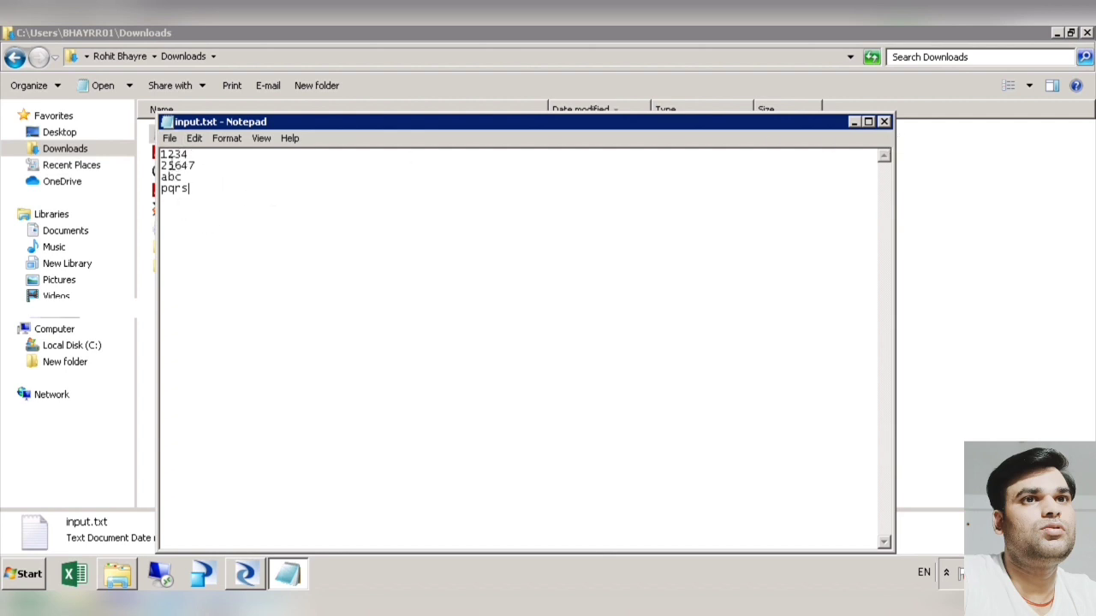
pyautogui.press('Return')
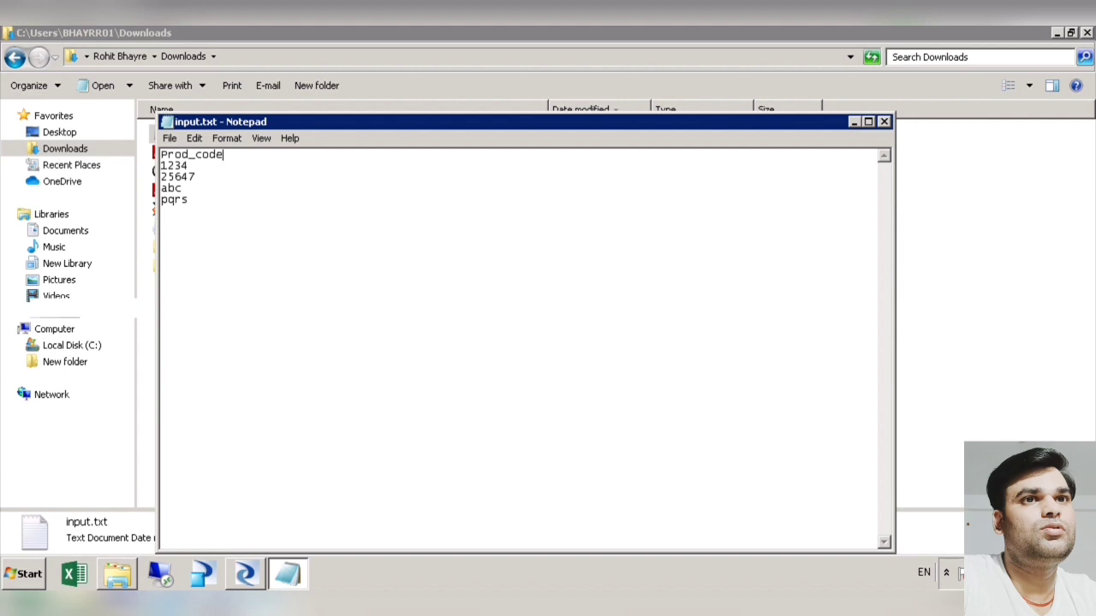
pyautogui.hotkey('alt', 'F4')
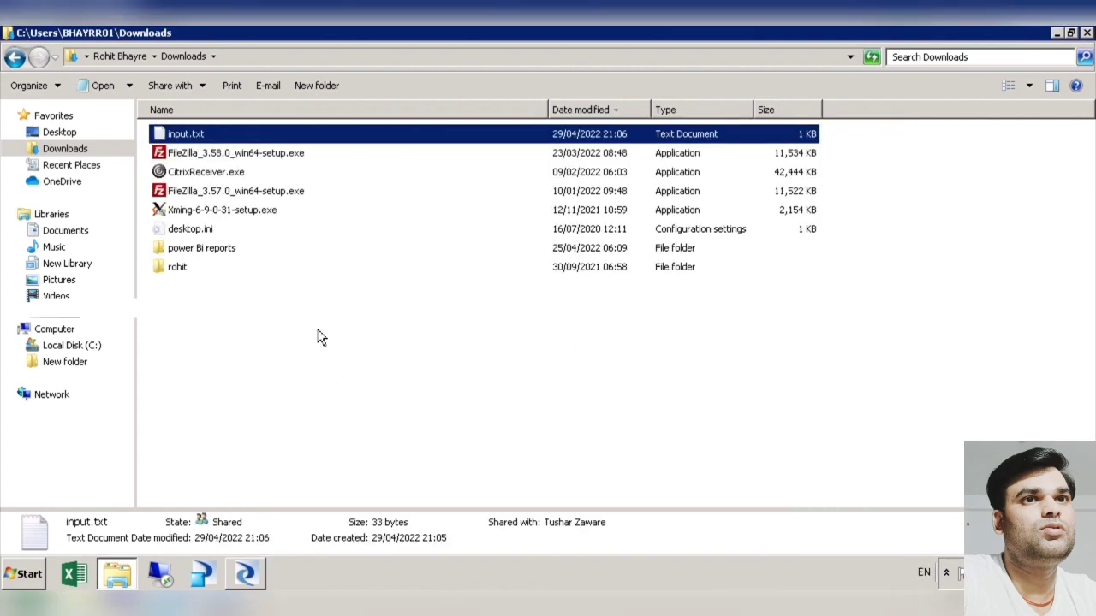
# Step: Switch back to Data Services Designer and save all changes to the input.txt source
pyautogui.click(260, 583)
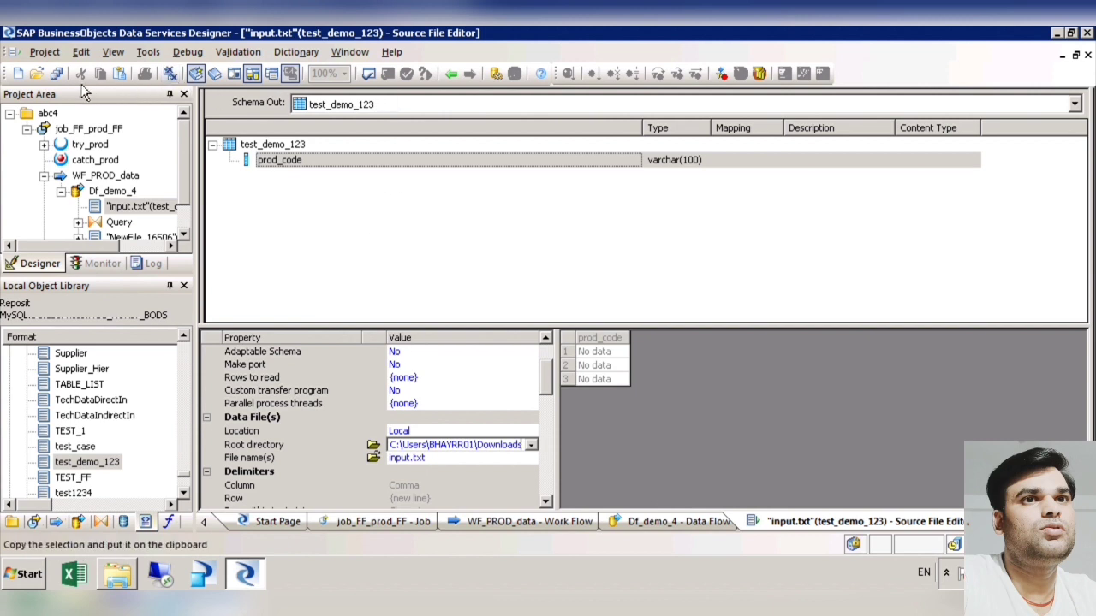
pyautogui.click(55, 73)
pyautogui.click(458, 394)
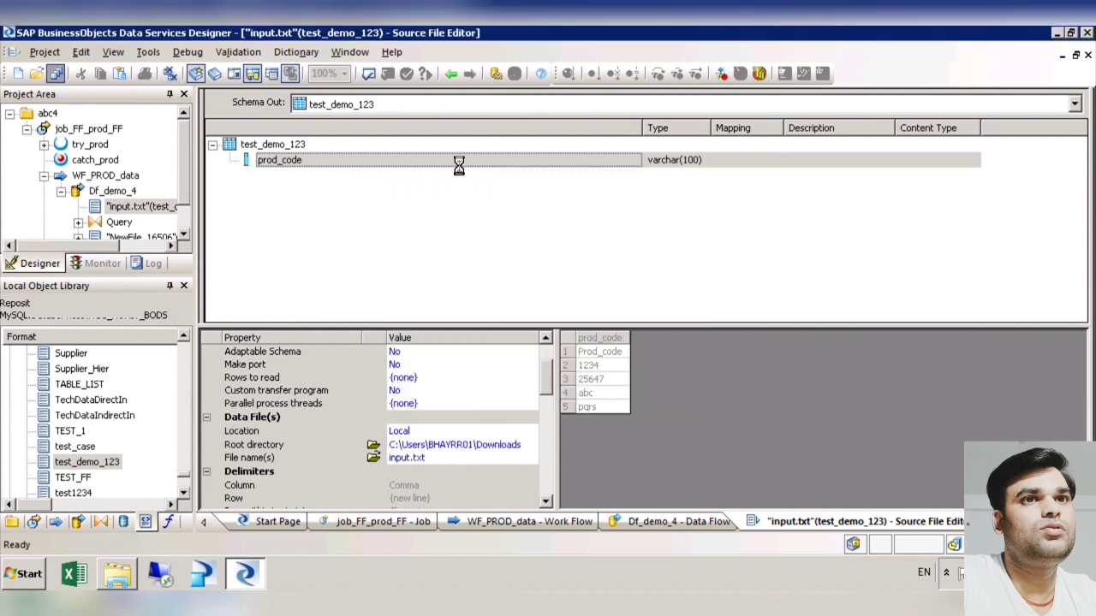
# Step: Return to the Df_demo_4 data flow, view the data of the input.txt source and close the preview
pyautogui.click(452, 74)
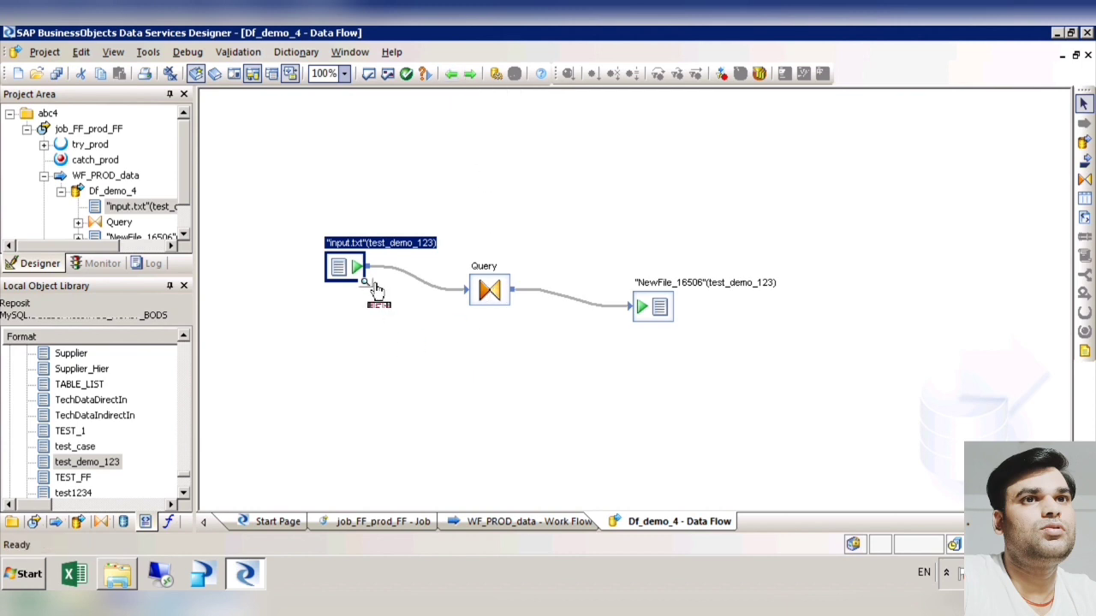
pyautogui.click(373, 285)
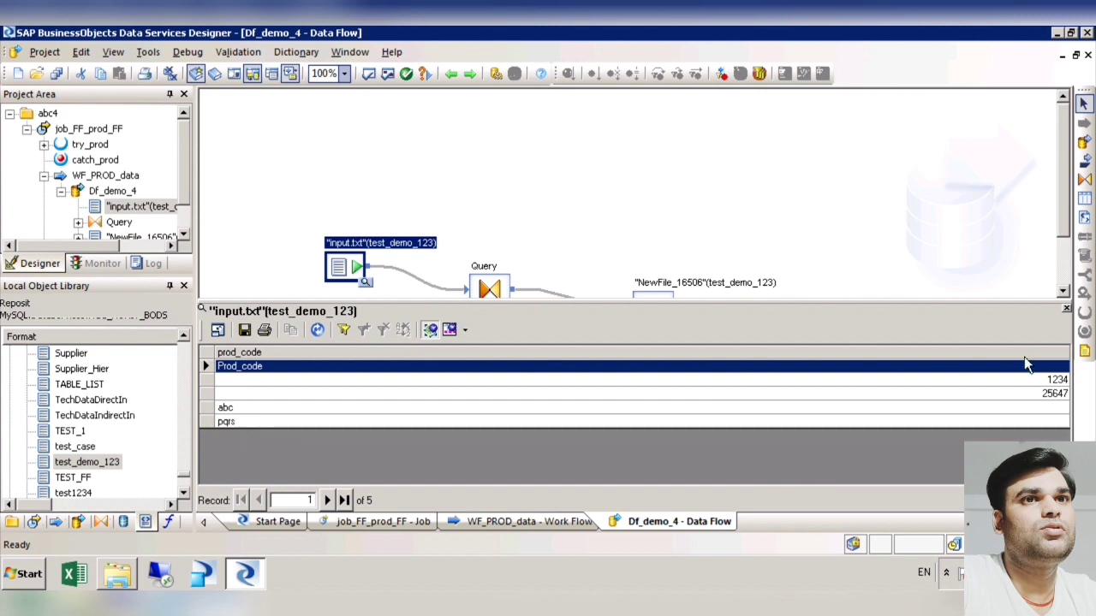
pyautogui.click(1066, 307)
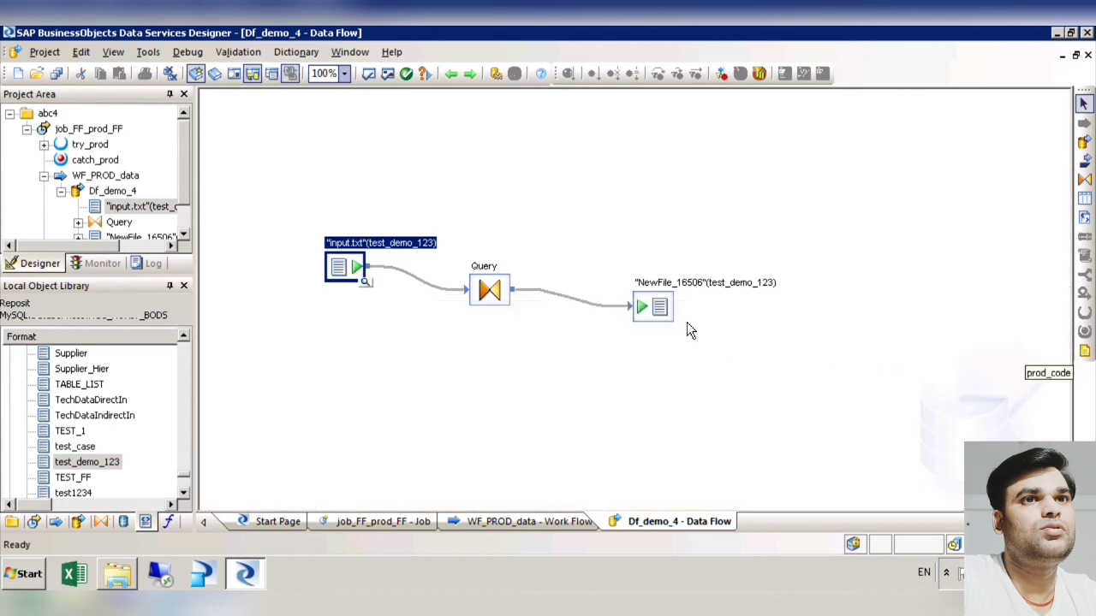
# Step: Open the target file's settings and set its root directory to the Downloads folder path copied from Windows Explorer
pyautogui.doubleClick(665, 319)
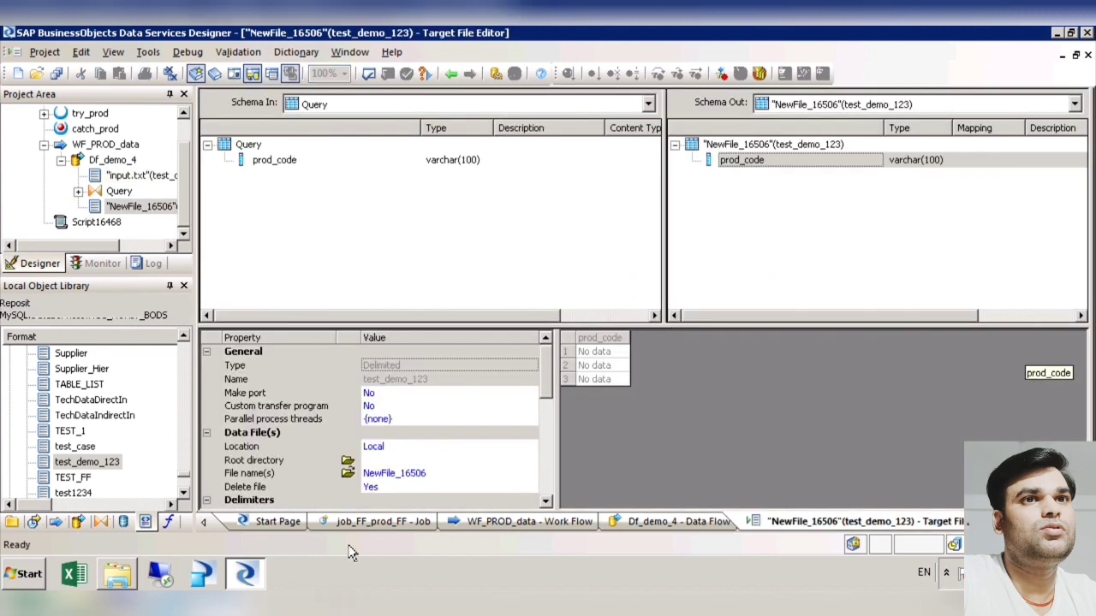
pyautogui.click(118, 574)
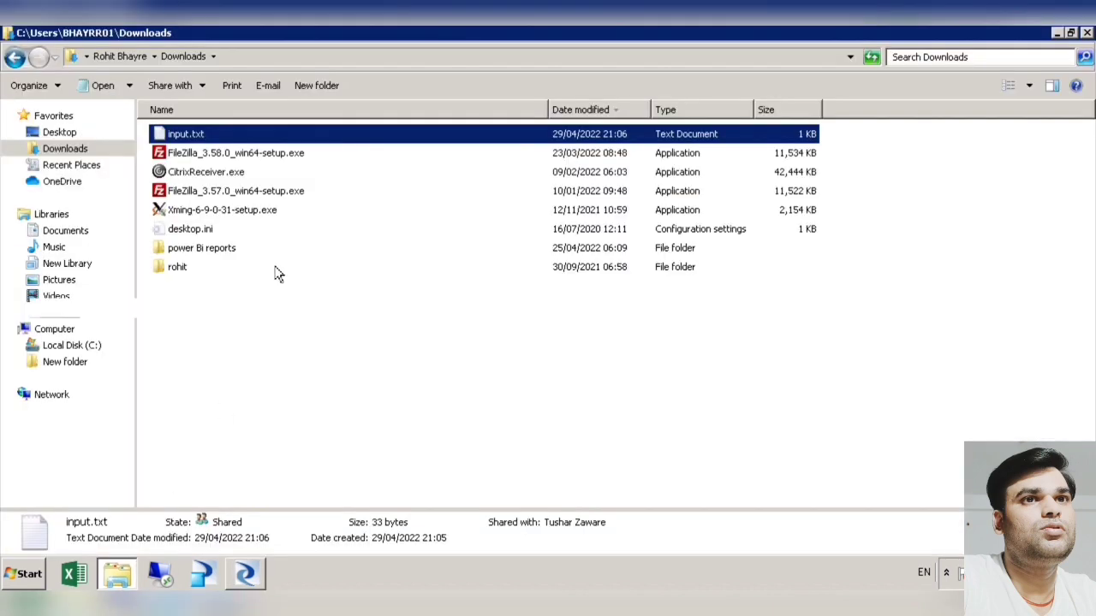
pyautogui.click(280, 62)
pyautogui.hotkey('ctrl', 'c')
pyautogui.click(245, 573)
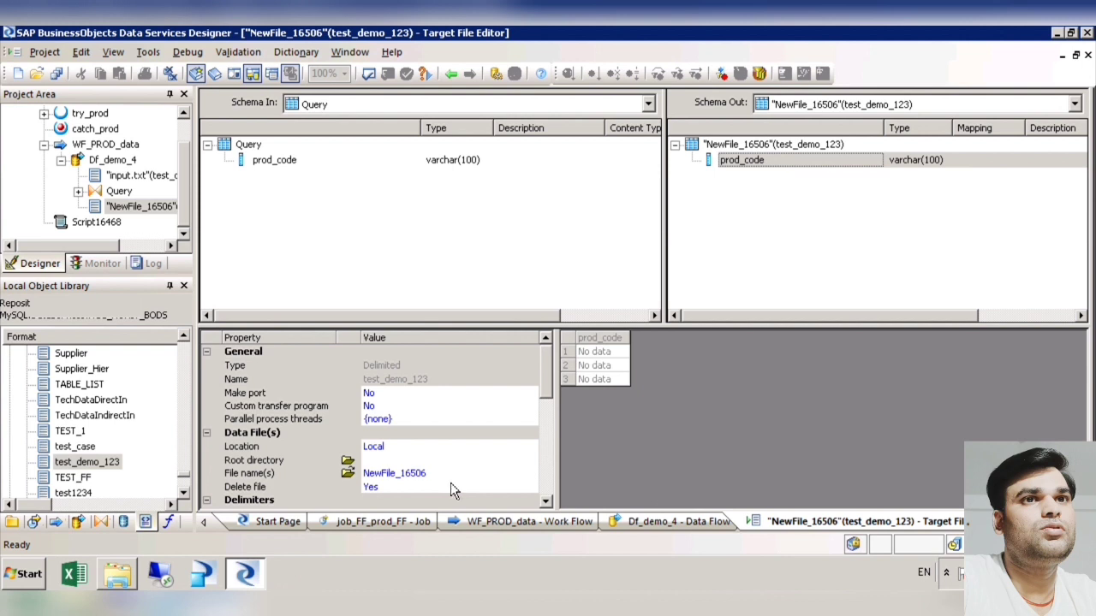
pyautogui.click(451, 481)
pyautogui.hotkey('ctrl', 'a')
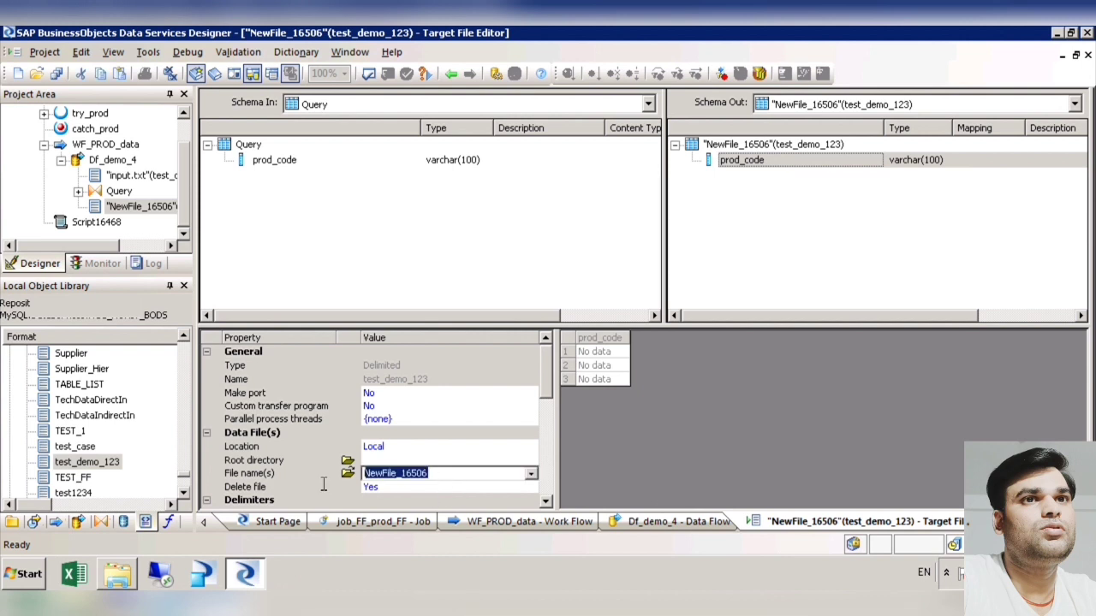
pyautogui.click(403, 462)
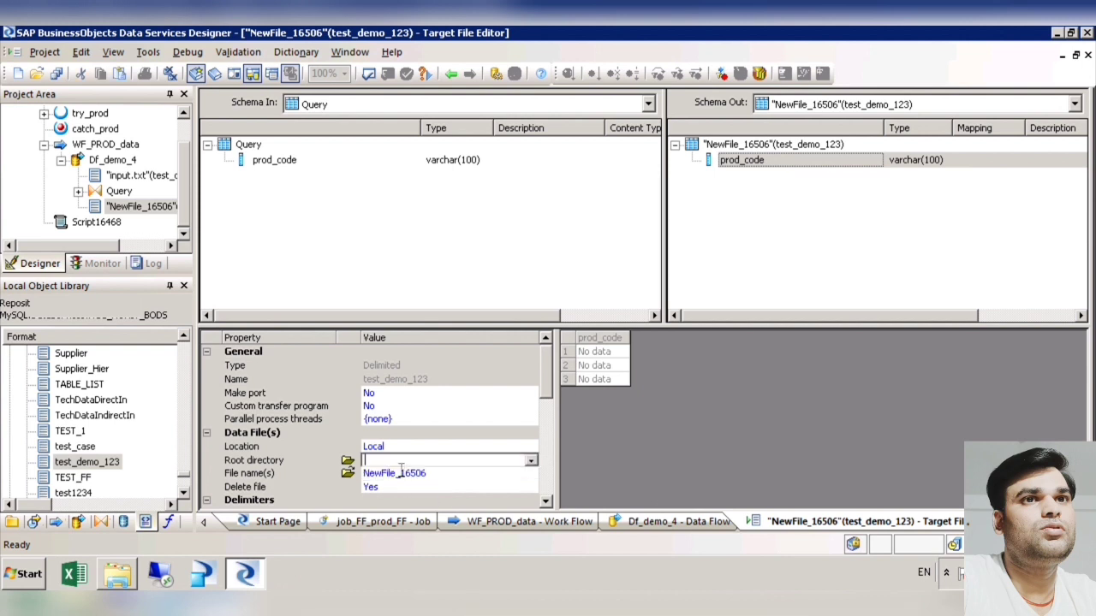
pyautogui.hotkey('ctrl', 'v')
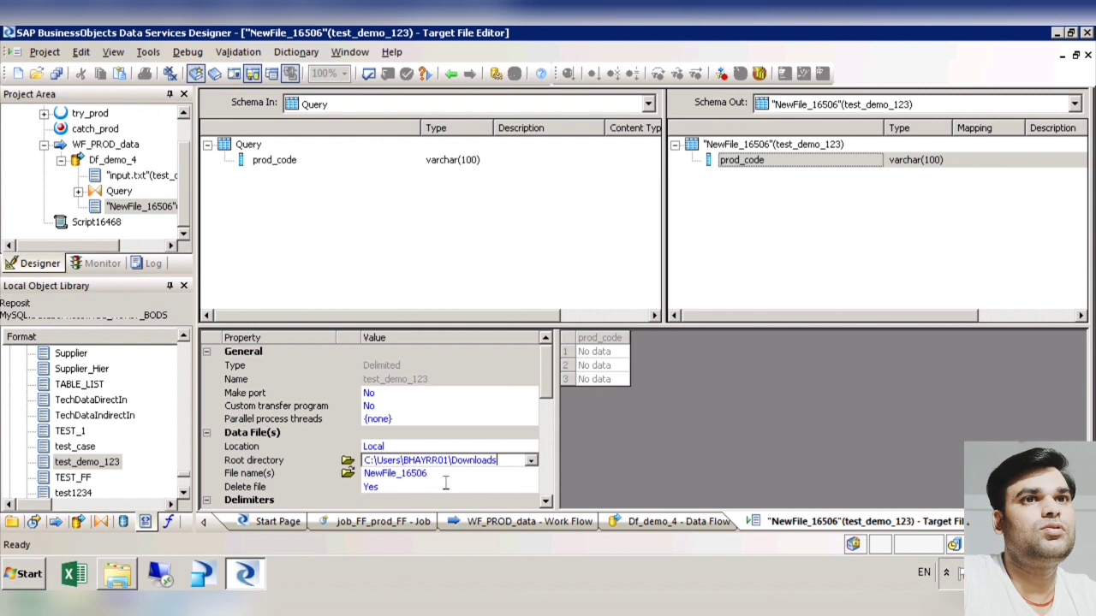
# Step: Set the target file's name to output.txt
pyautogui.click(445, 480)
pyautogui.hotkey('ctrl', 'a')
pyautogui.write('ou')
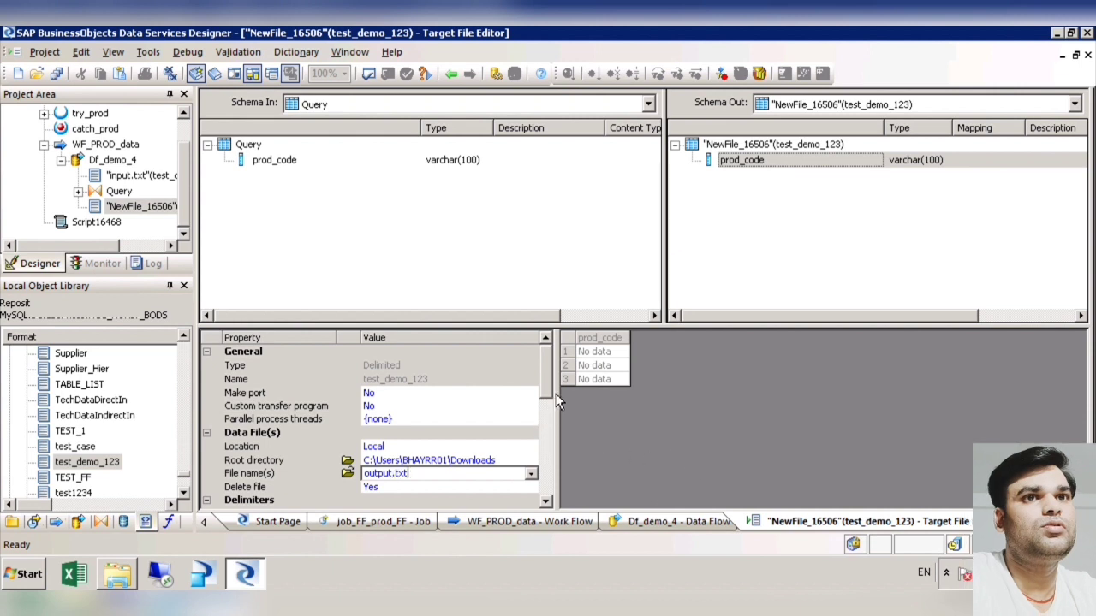
pyautogui.scroll(-2, 558, 403)
pyautogui.scroll(2, 558, 429)
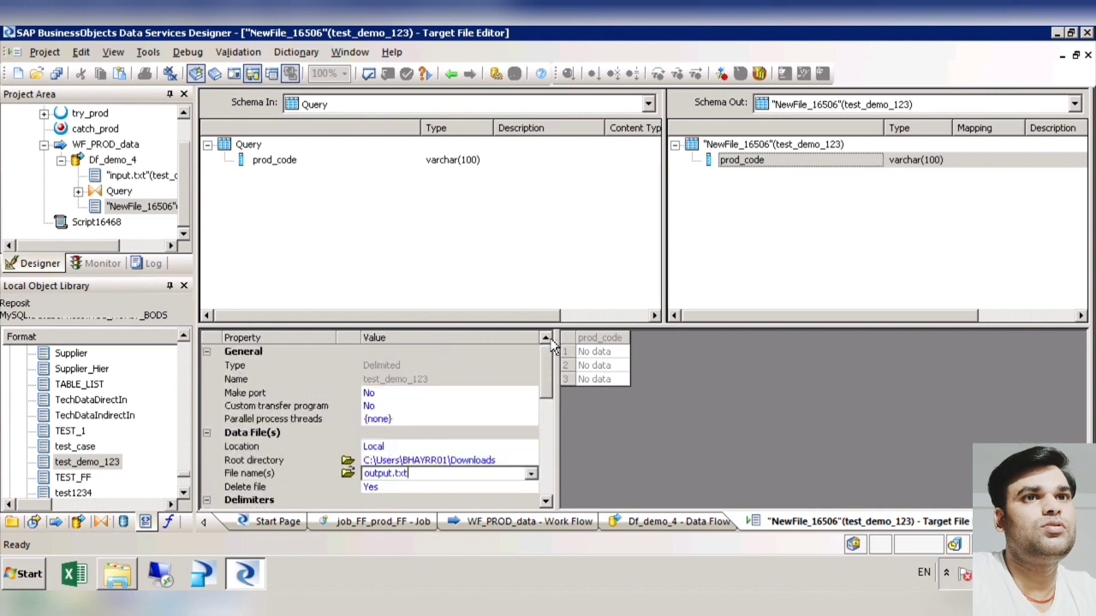
# Step: Save all changes to the output.txt target and return to the Df_demo_4 data flow
pyautogui.click(56, 75)
pyautogui.click(435, 388)
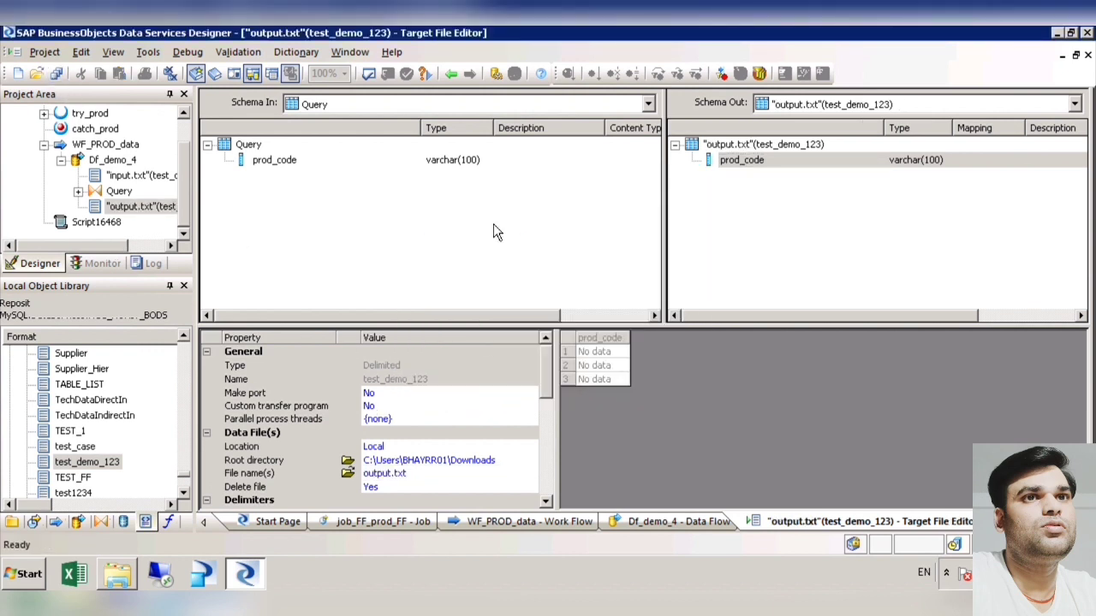
pyautogui.click(451, 74)
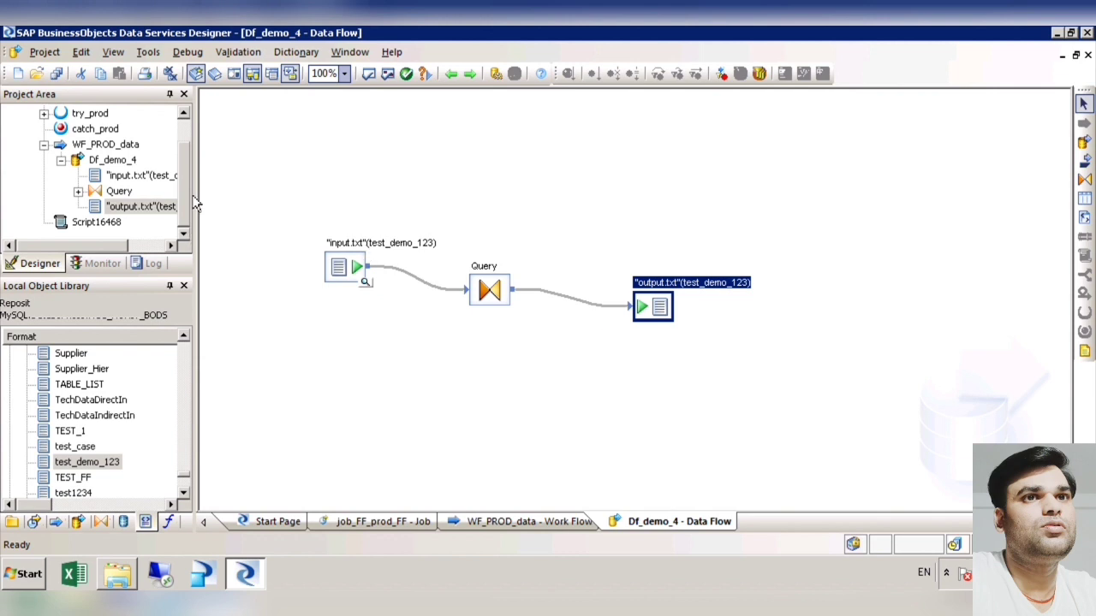
pyautogui.scroll(1, 194, 143)
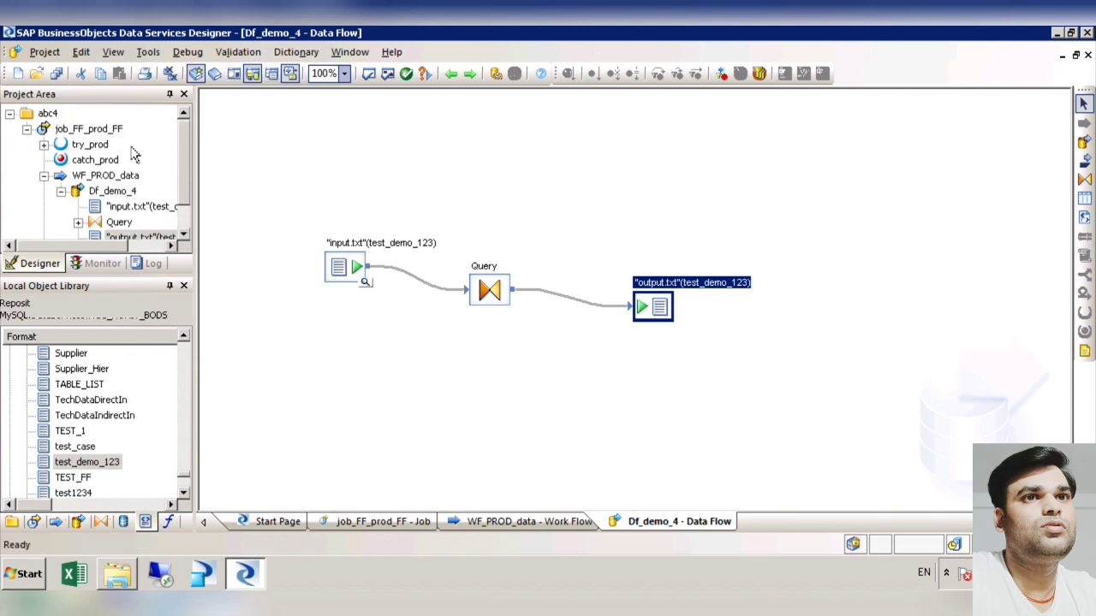
# Step: Close the open editor windows and reopen the job_FF_prod_FF job from the project tree
pyautogui.click(104, 145)
pyautogui.click(104, 133)
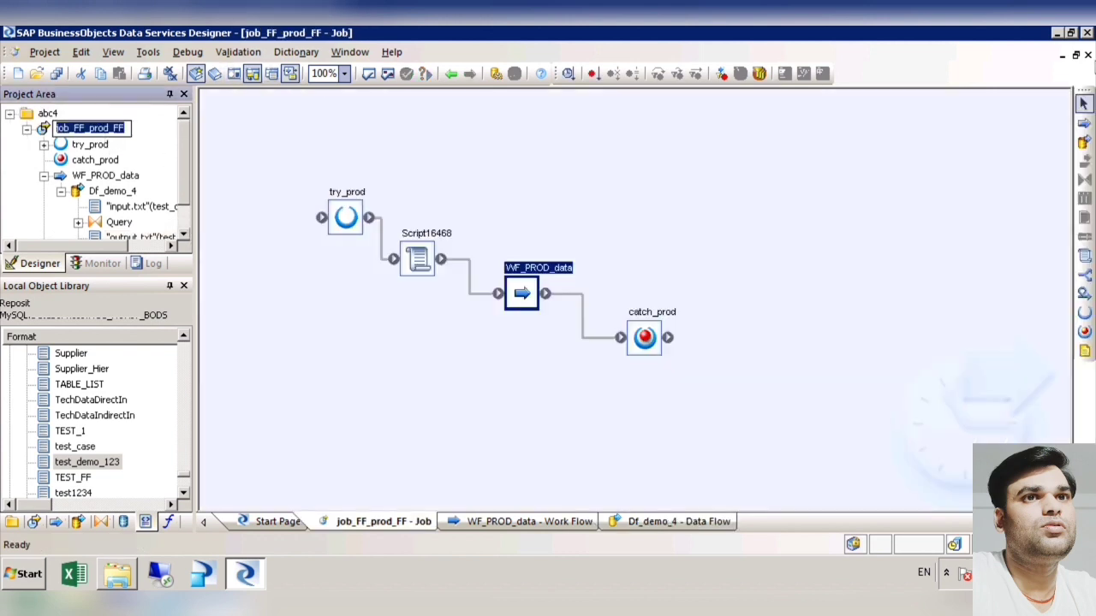
pyautogui.click(1090, 55)
pyautogui.click(1090, 55)
pyautogui.click(1090, 54)
pyautogui.click(1090, 55)
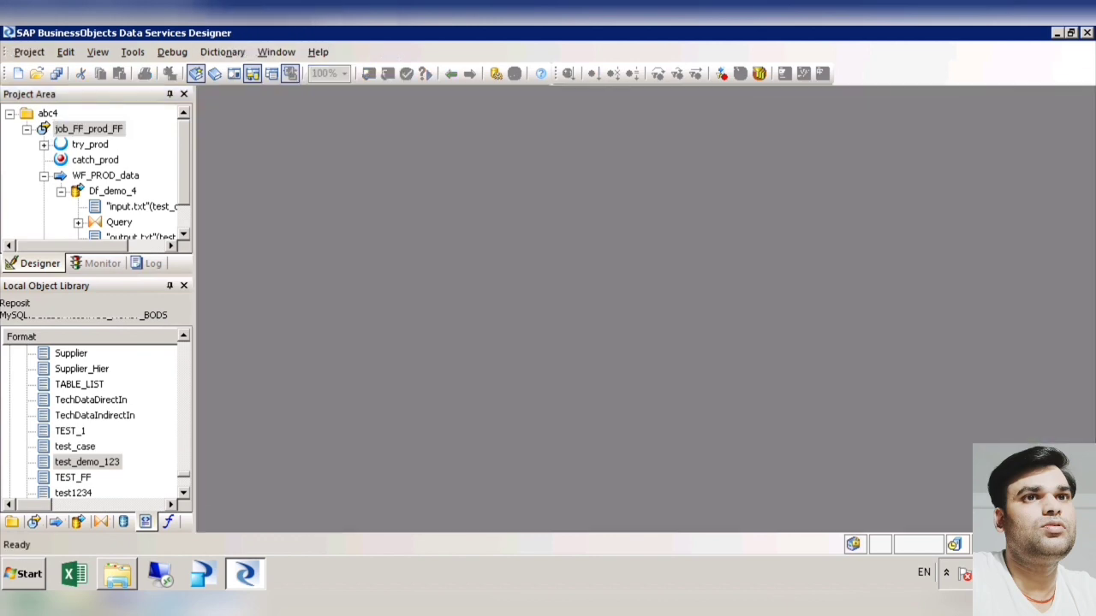
pyautogui.click(119, 134)
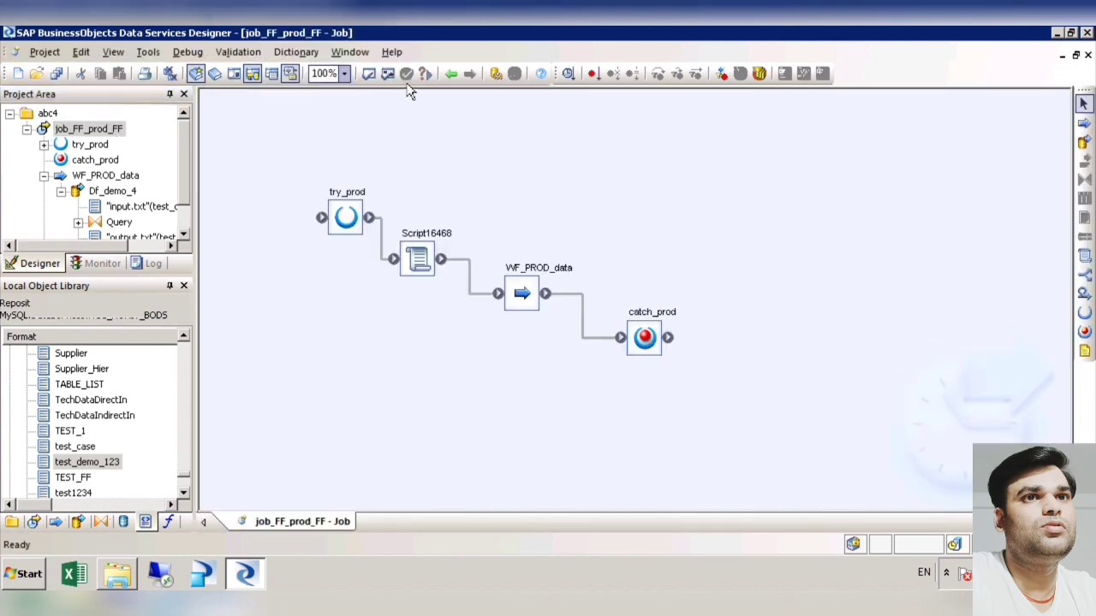
# Step: Validate all objects in job_FF_prod_FF and open the Query transform from its entry in the validation output
pyautogui.click(406, 79)
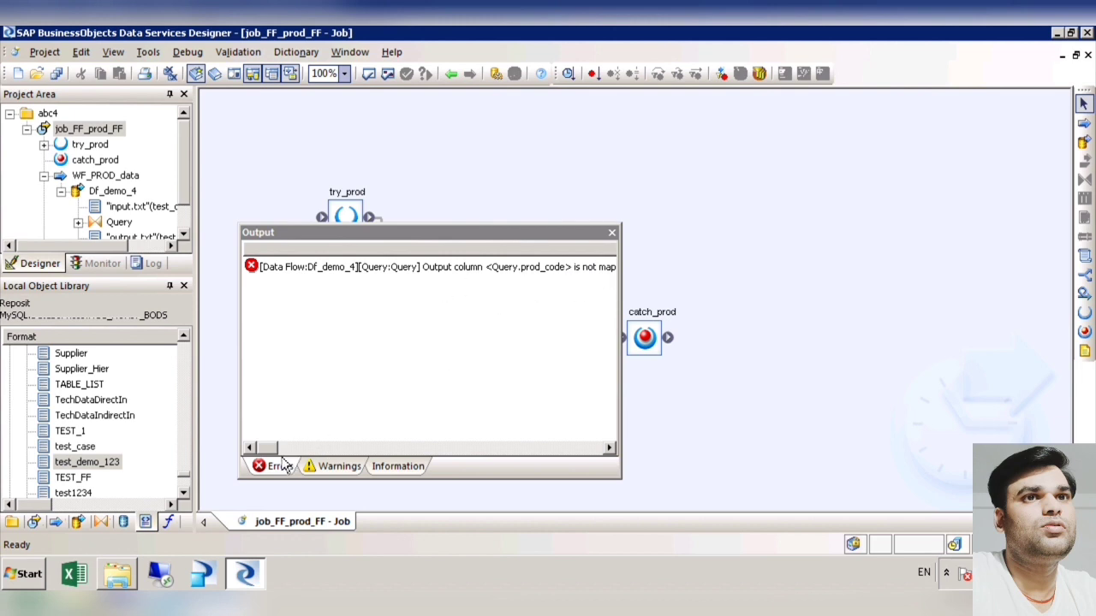
pyautogui.moveTo(282, 457); pyautogui.dragTo(257, 460)
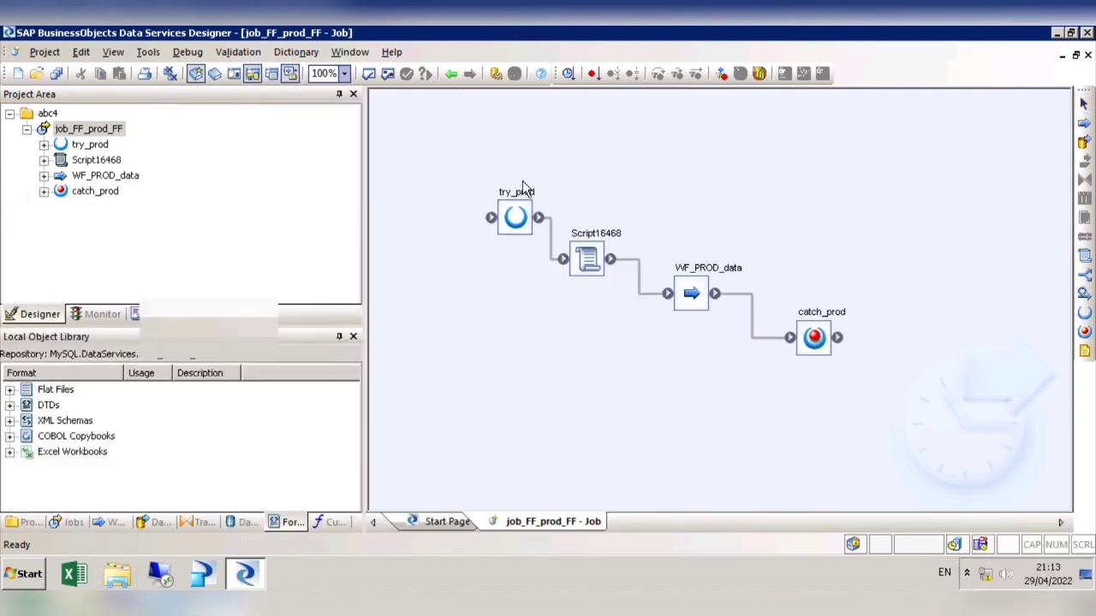
pyautogui.click(388, 74)
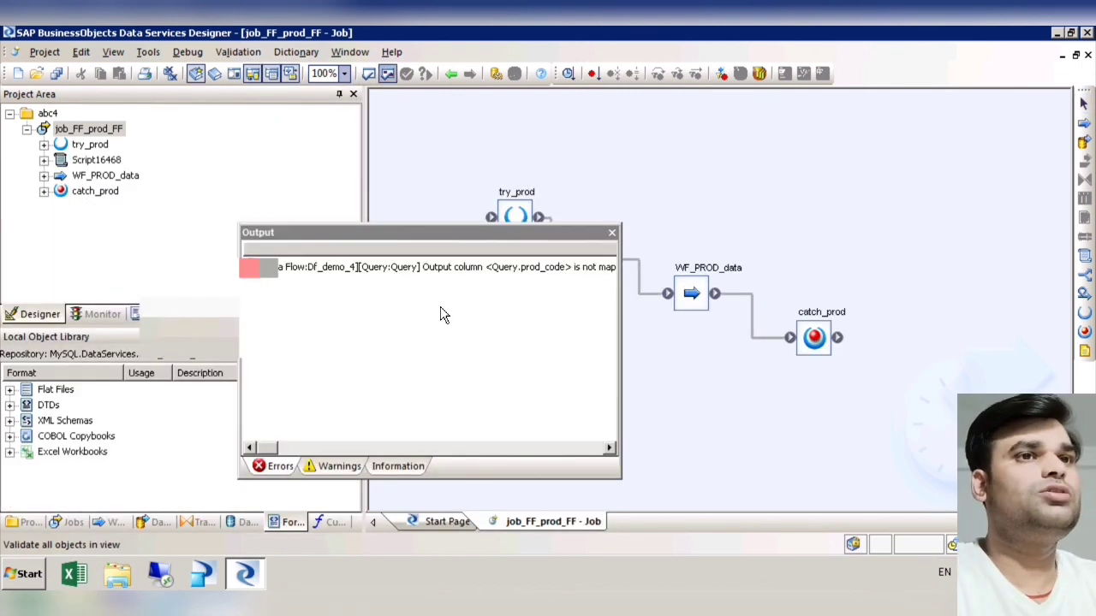
pyautogui.moveTo(276, 452)
pyautogui.mouseDown()
pyautogui.moveTo(291, 467)
pyautogui.moveTo(269, 460)
pyautogui.mouseUp()
pyautogui.click(434, 280)
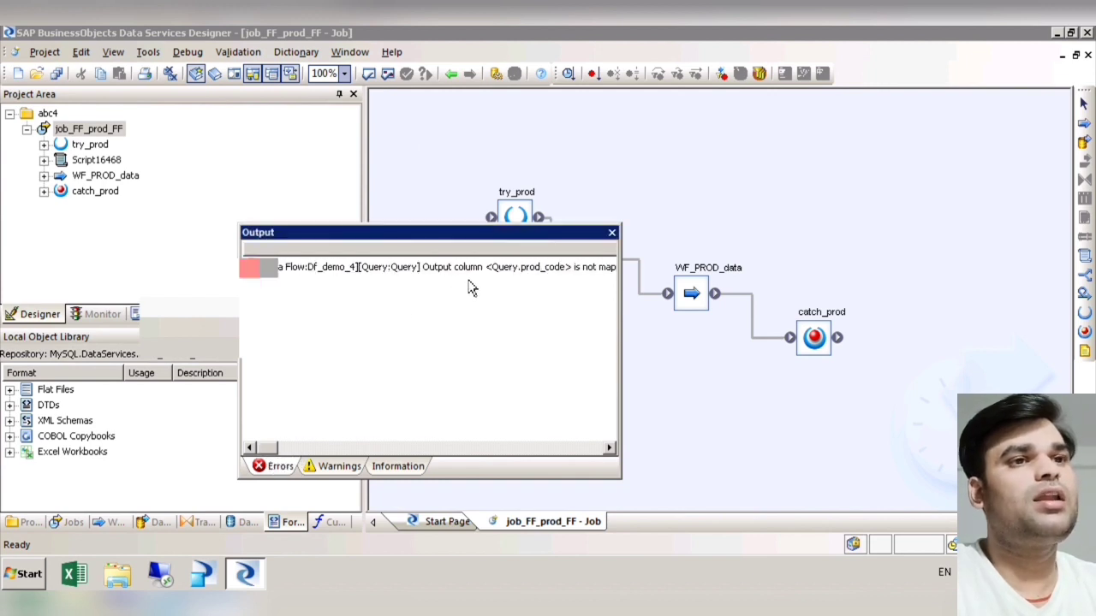
pyautogui.doubleClick(470, 277)
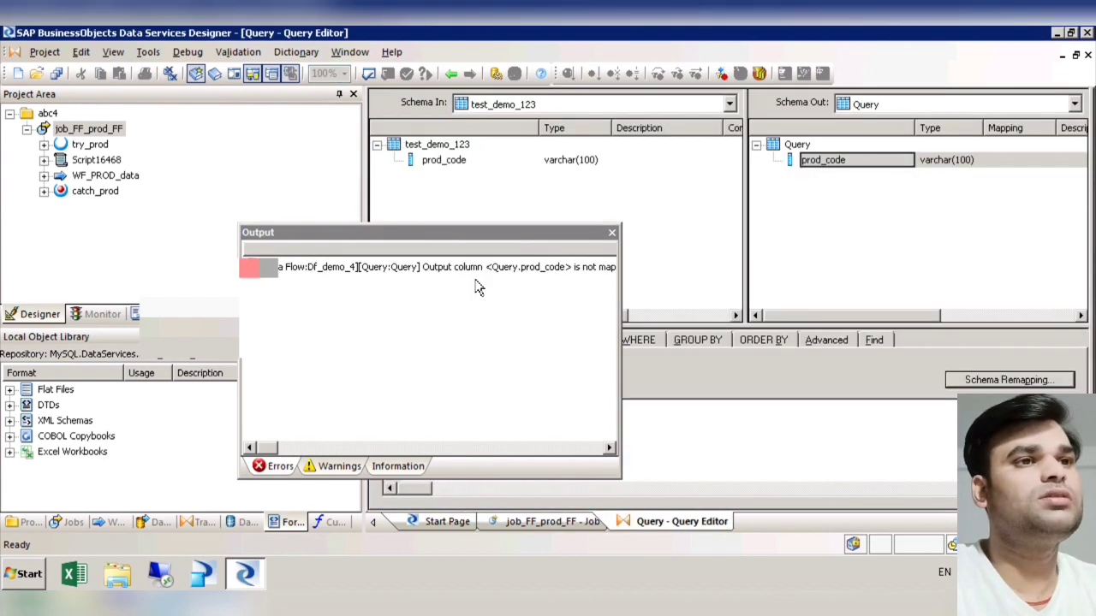
# Step: Map the input column prod_code of test_demo_123 to the Query's output column prod_code and return to the job
pyautogui.click(612, 232)
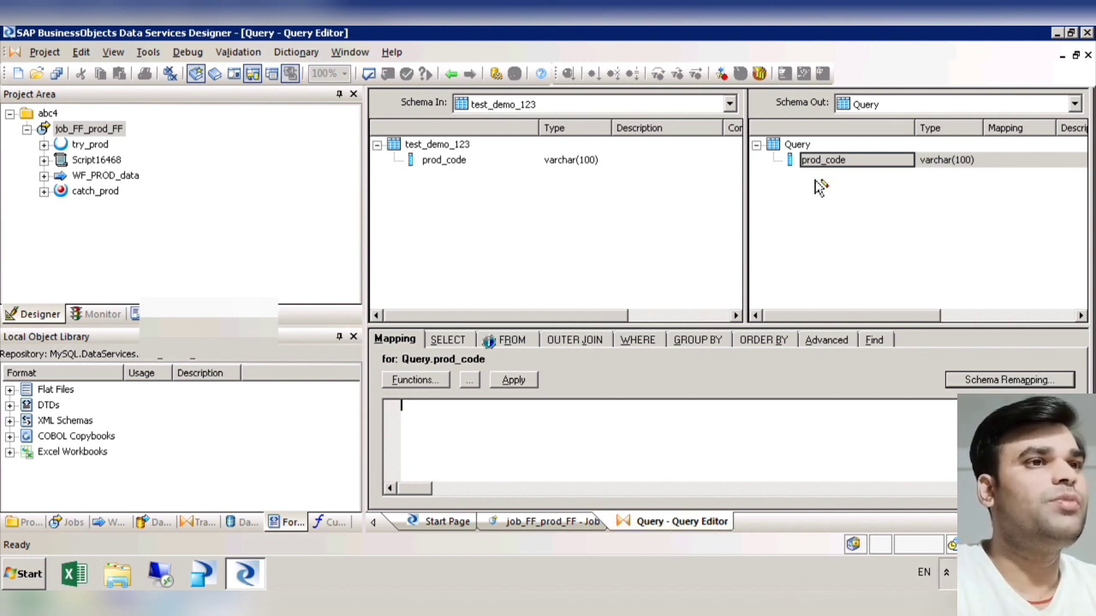
pyautogui.moveTo(454, 161); pyautogui.dragTo(812, 171)
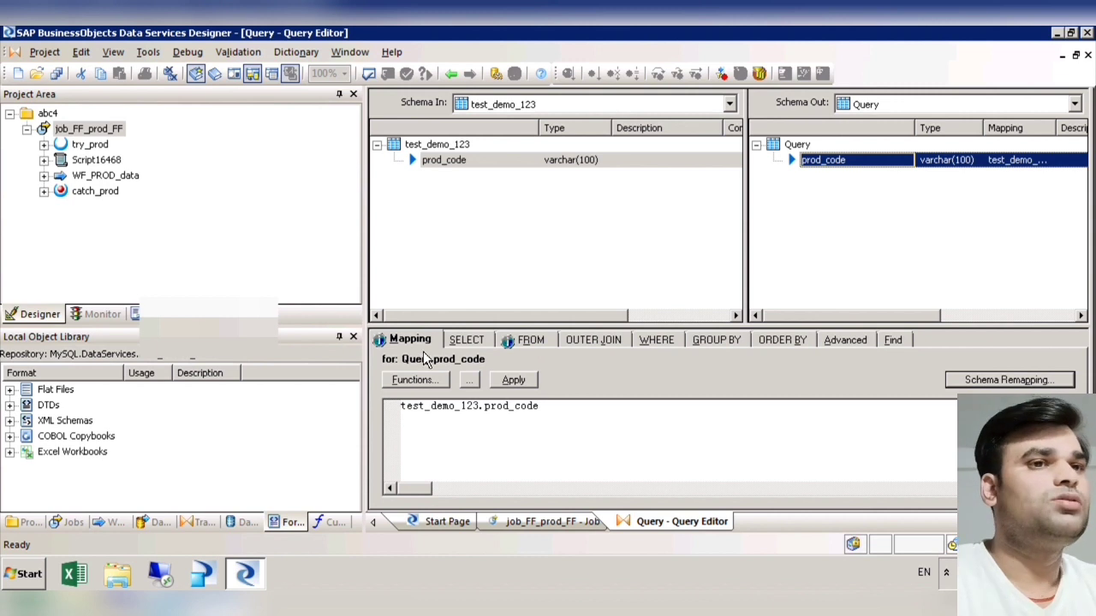
pyautogui.click(451, 74)
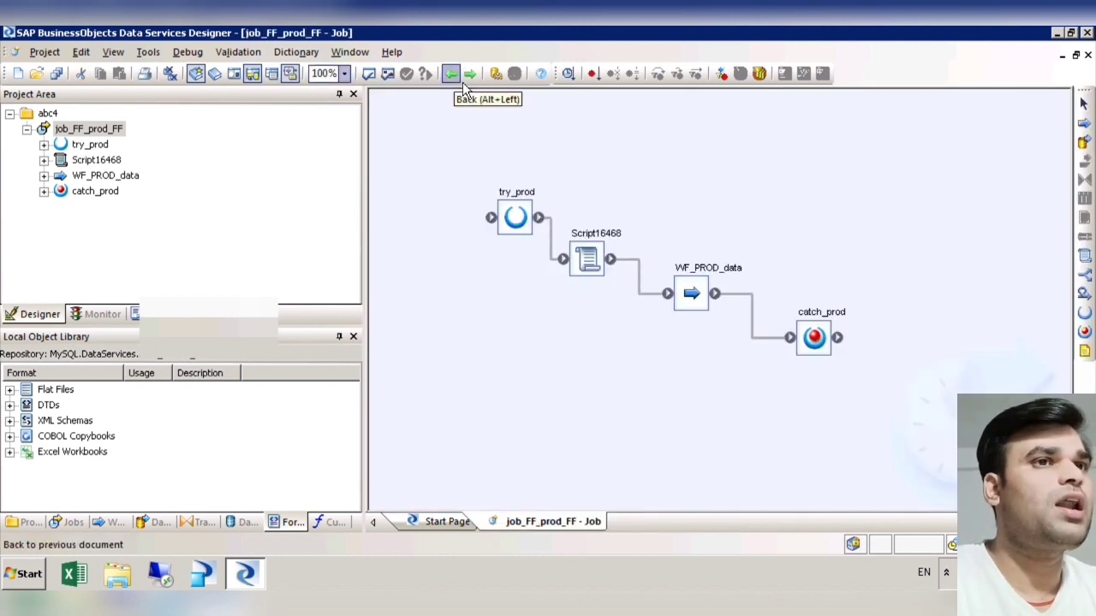
# Step: Reopen the Query transform in Df_demo_4 and examine its Mapping, SELECT, FROM and OUTER JOIN settings for prod_code
pyautogui.doubleClick(704, 302)
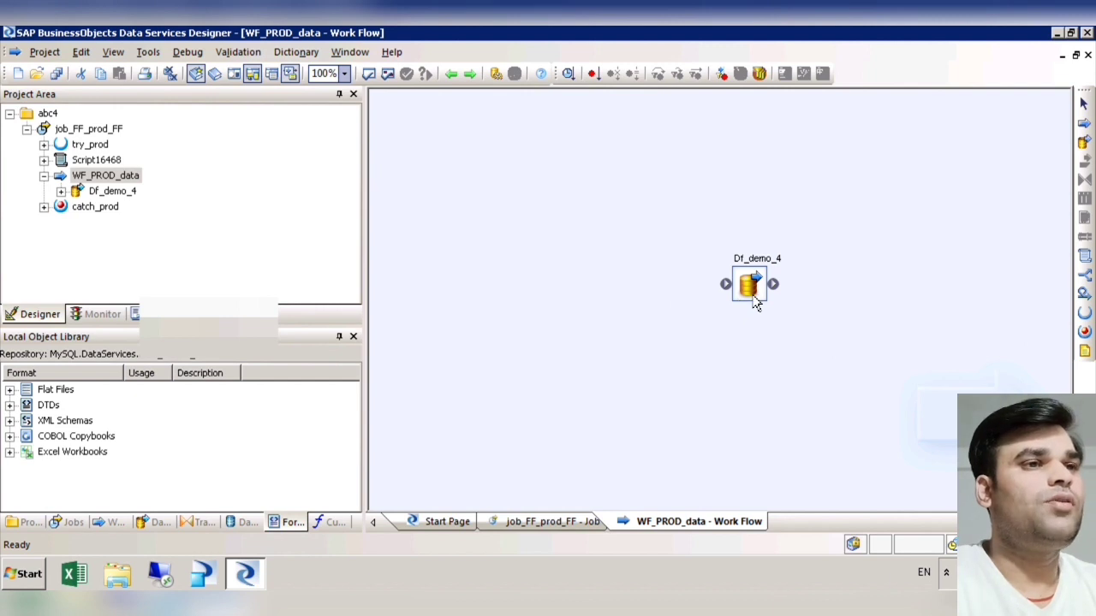
pyautogui.doubleClick(751, 291)
pyautogui.doubleClick(661, 293)
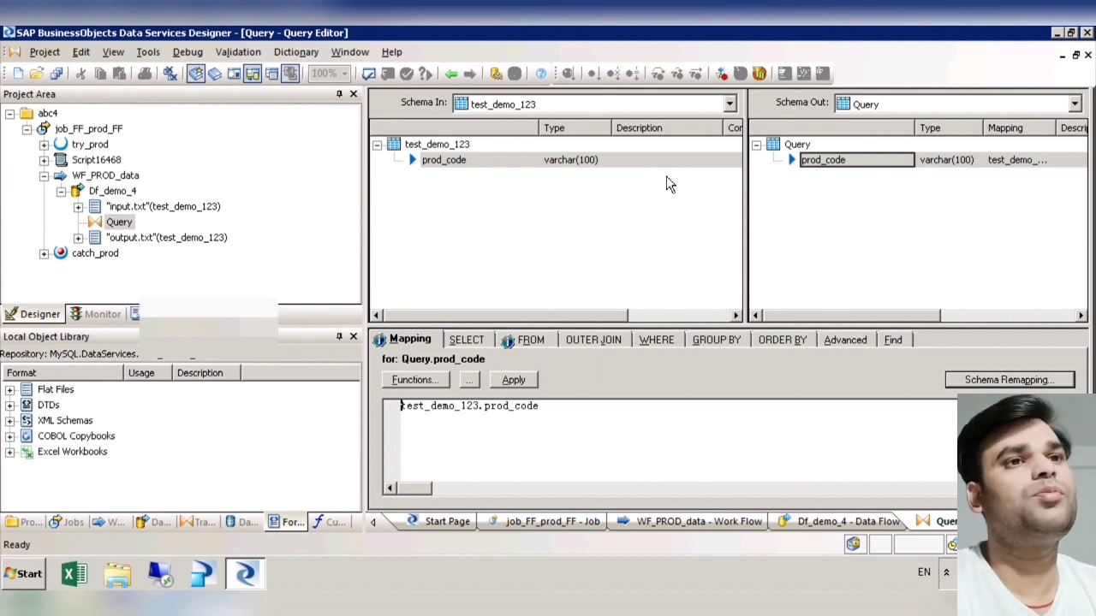
pyautogui.click(540, 342)
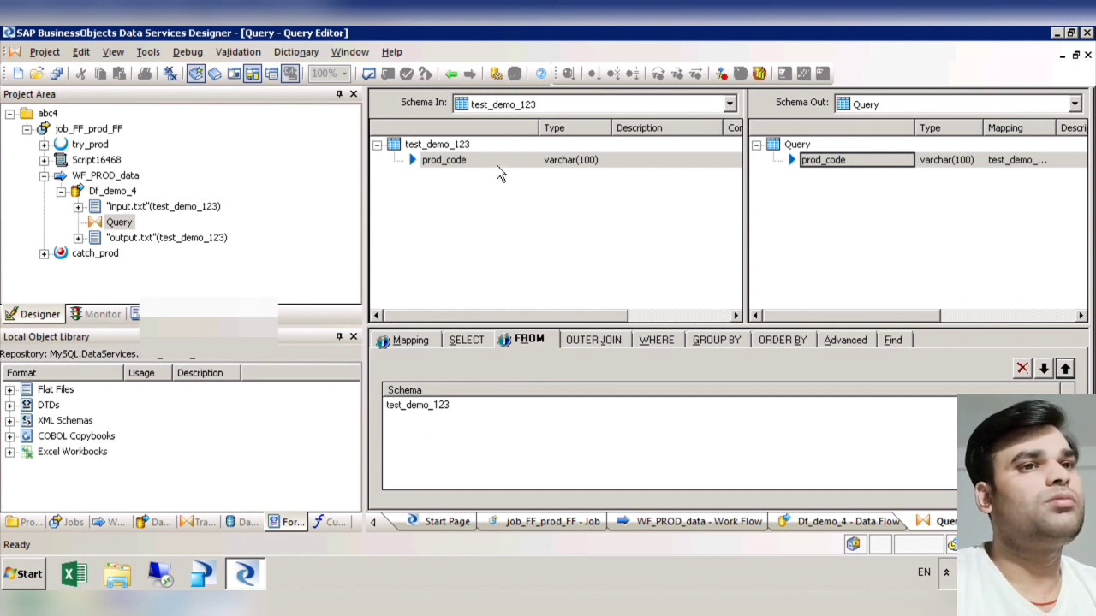
pyautogui.click(411, 342)
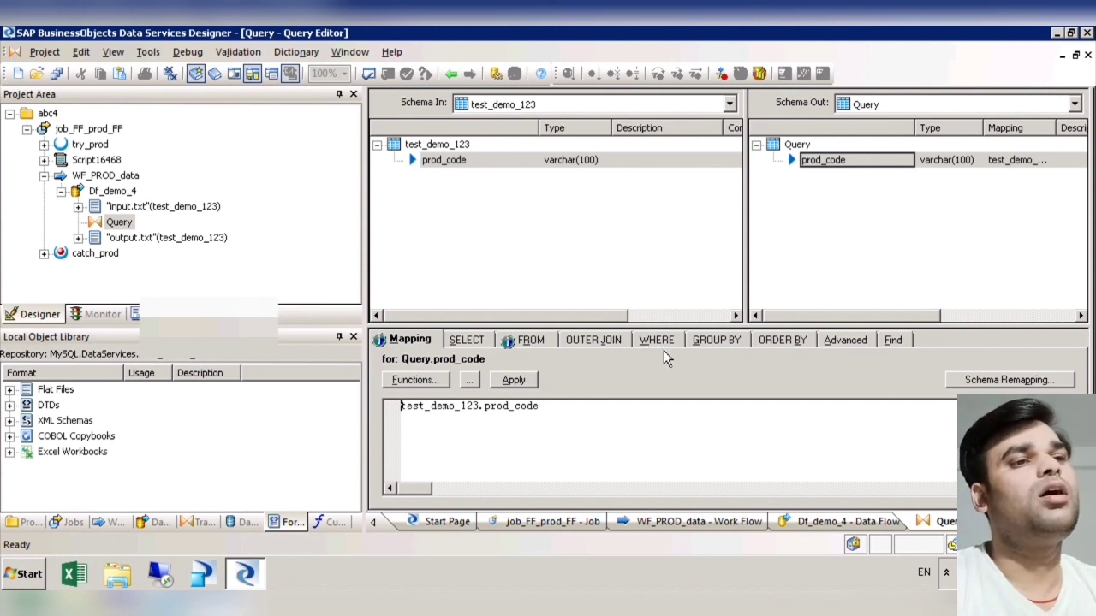
pyautogui.click(599, 341)
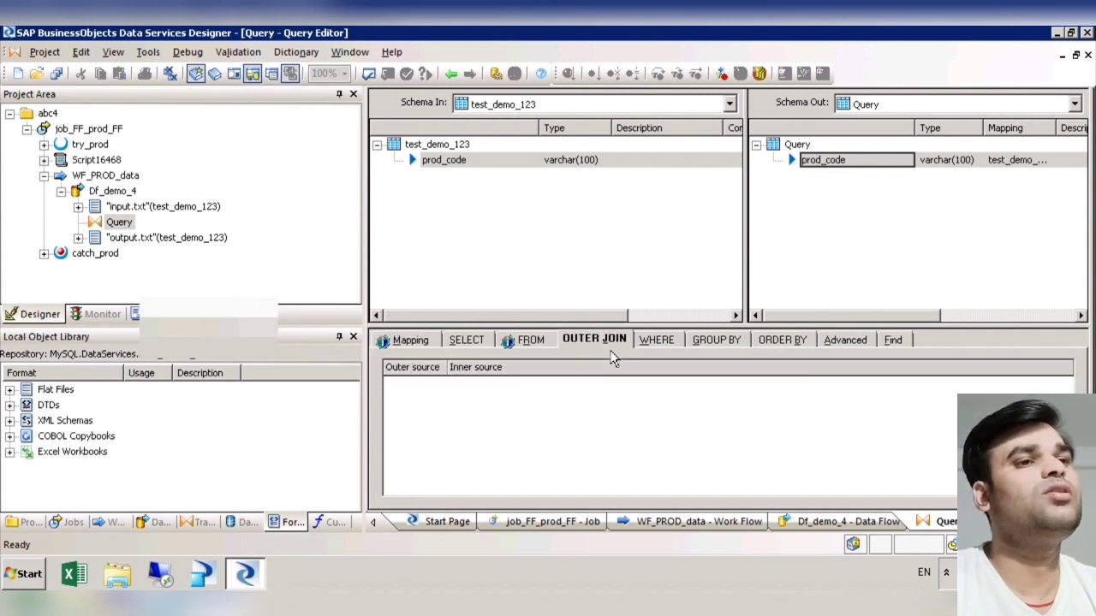
pyautogui.click(480, 346)
pyautogui.click(433, 344)
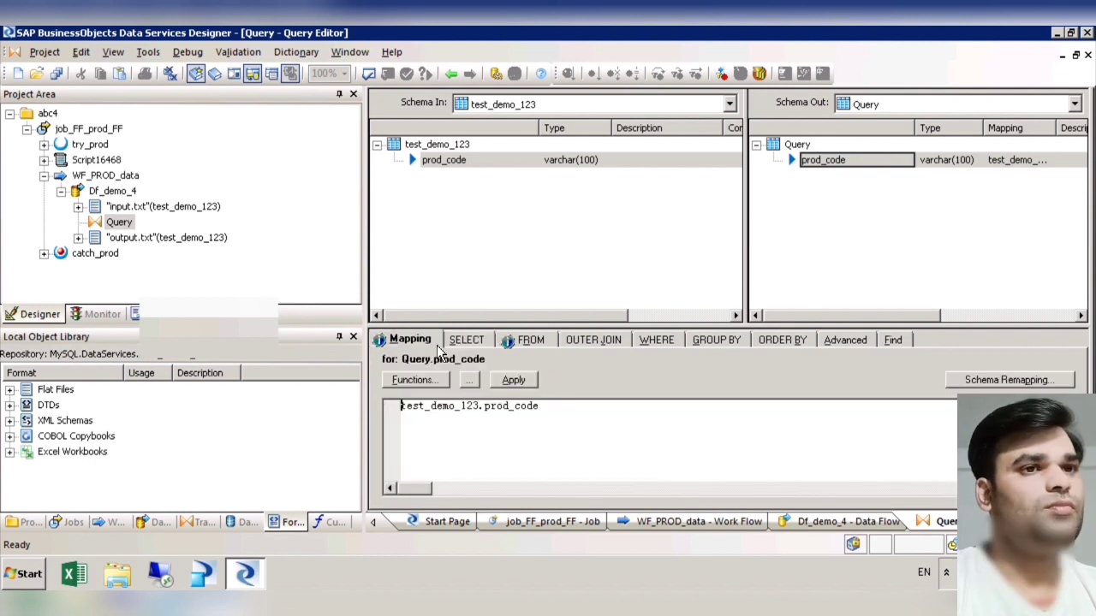
# Step: Return to job_FF_prod_FF, validate all its objects again, review the validation output and close it
pyautogui.click(452, 76)
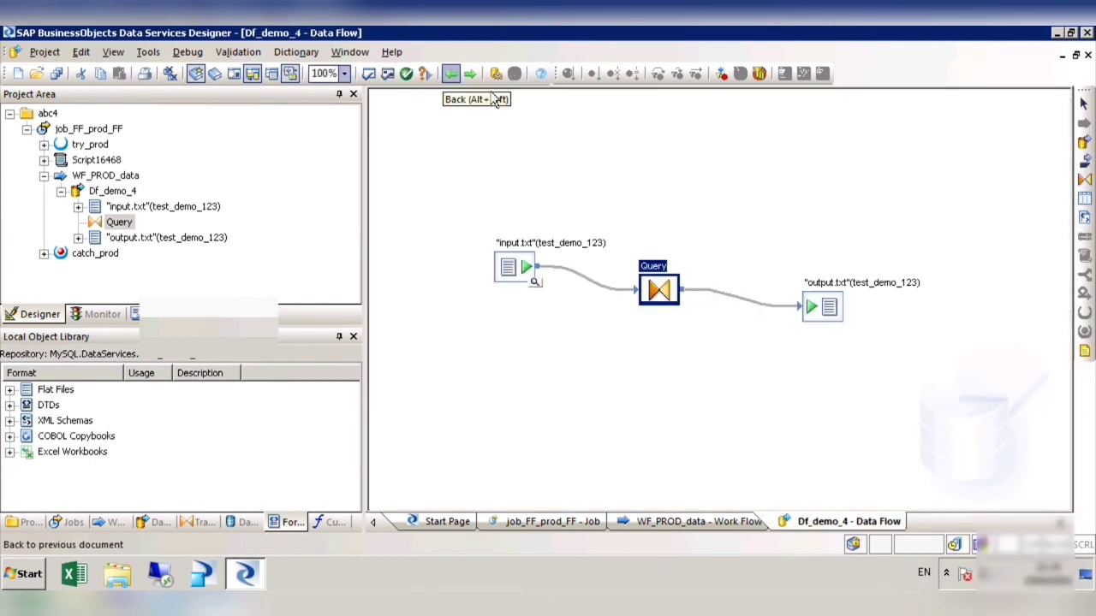
pyautogui.click(451, 76)
pyautogui.click(451, 75)
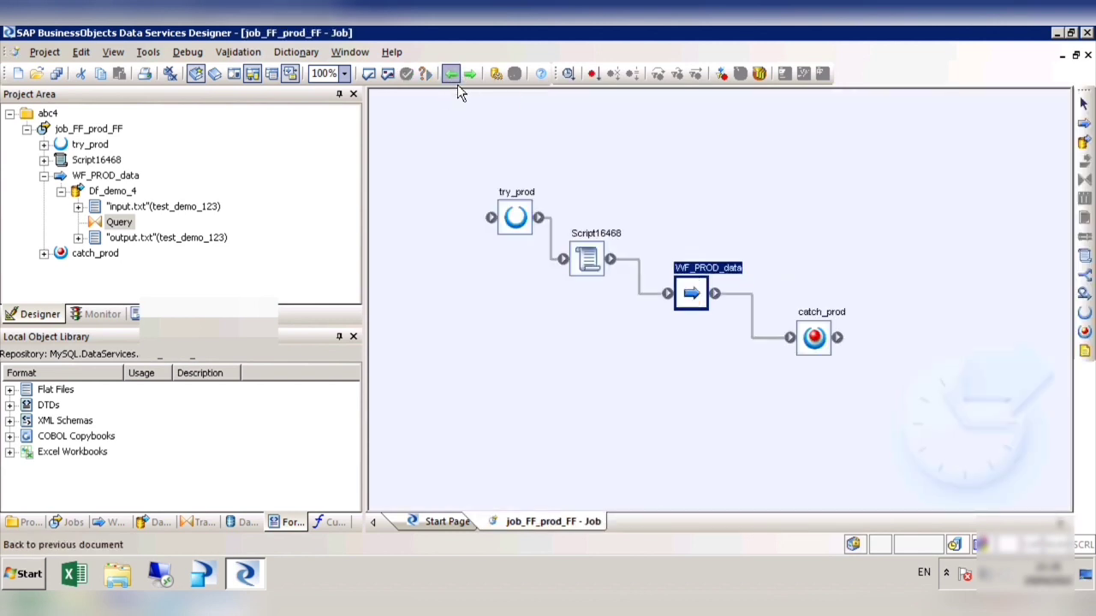
pyautogui.click(398, 81)
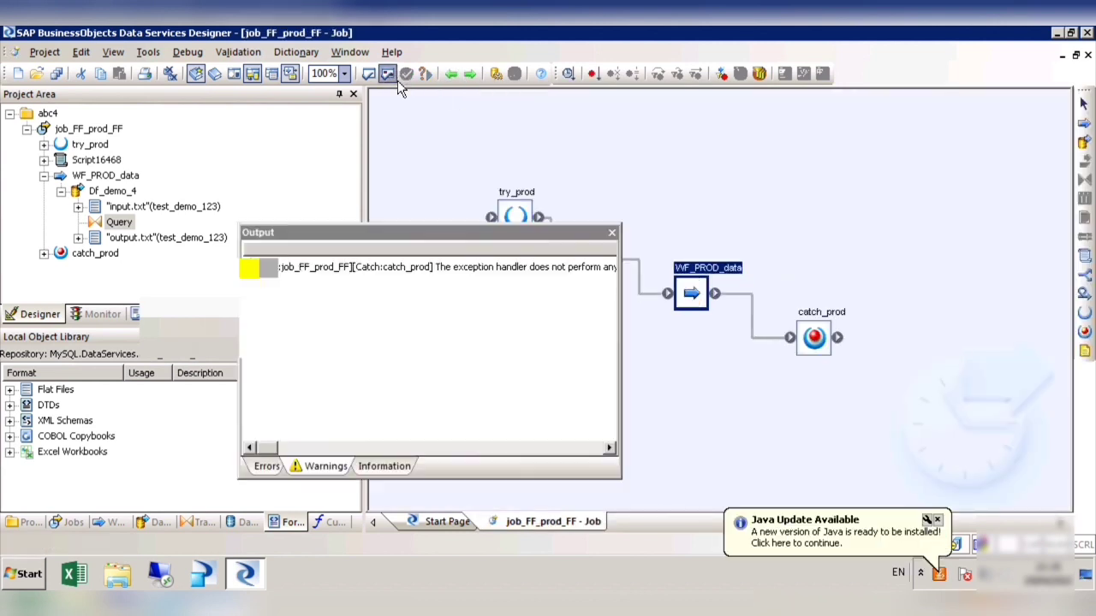
pyautogui.moveTo(267, 449)
pyautogui.mouseDown()
pyautogui.moveTo(300, 468)
pyautogui.moveTo(360, 468)
pyautogui.moveTo(255, 465)
pyautogui.mouseUp()
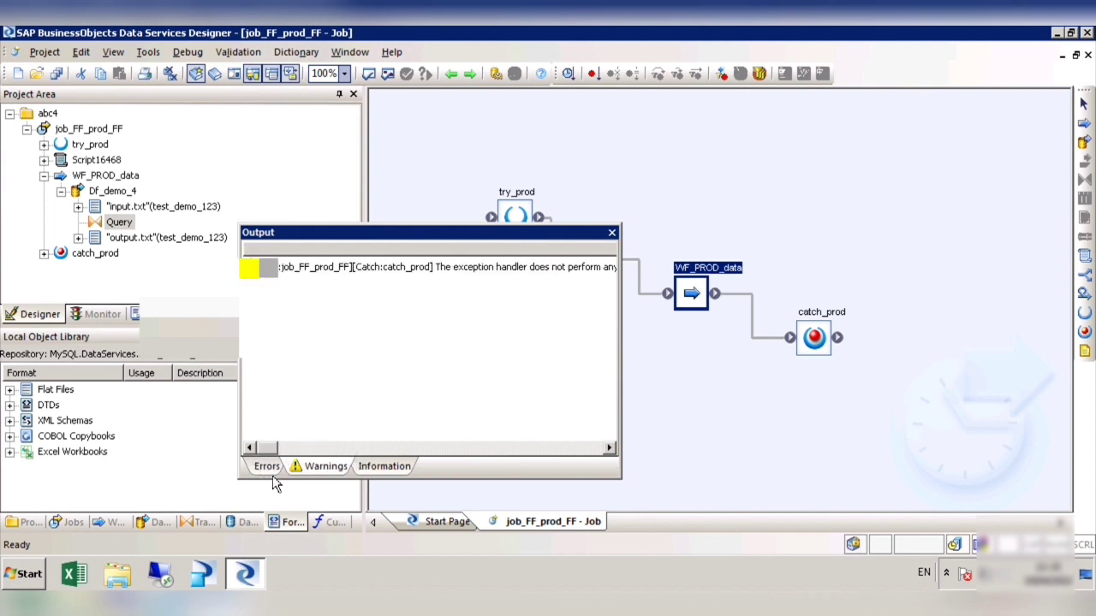
pyautogui.click(612, 233)
# Step: Execute job_FF_prod_FF, saving the changed Df_demo_4 data flow and accepting the default execution properties
pyautogui.rightClick(120, 130)
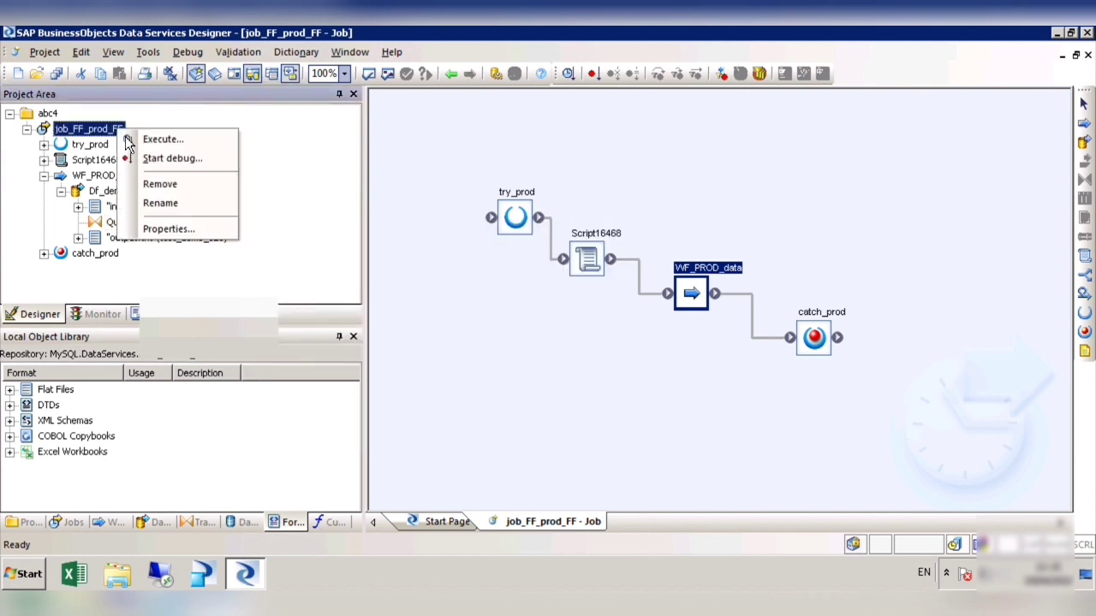
pyautogui.click(156, 141)
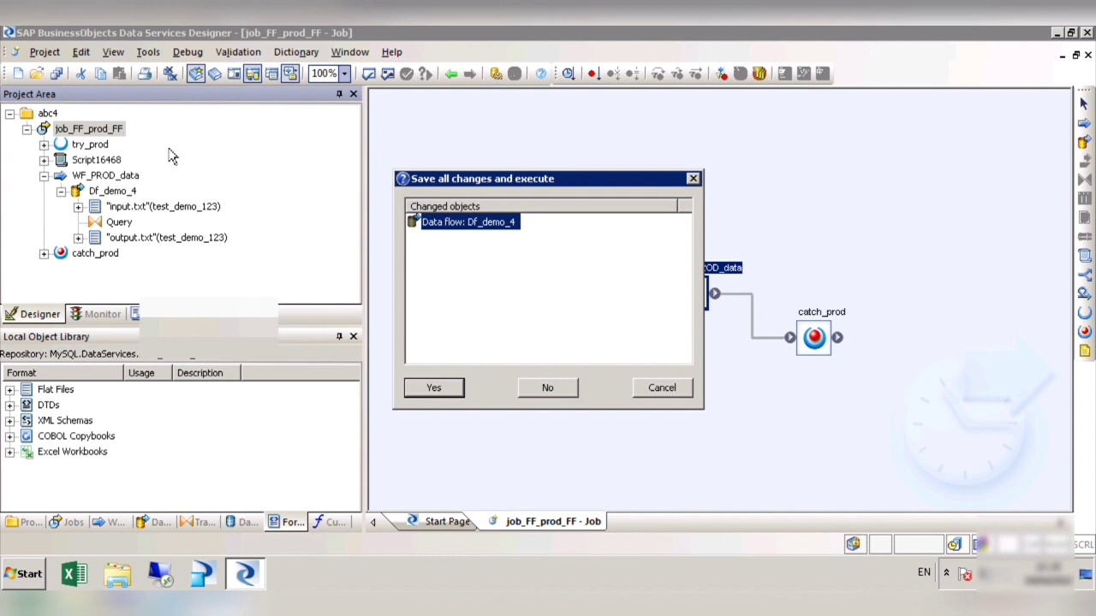
pyautogui.click(438, 390)
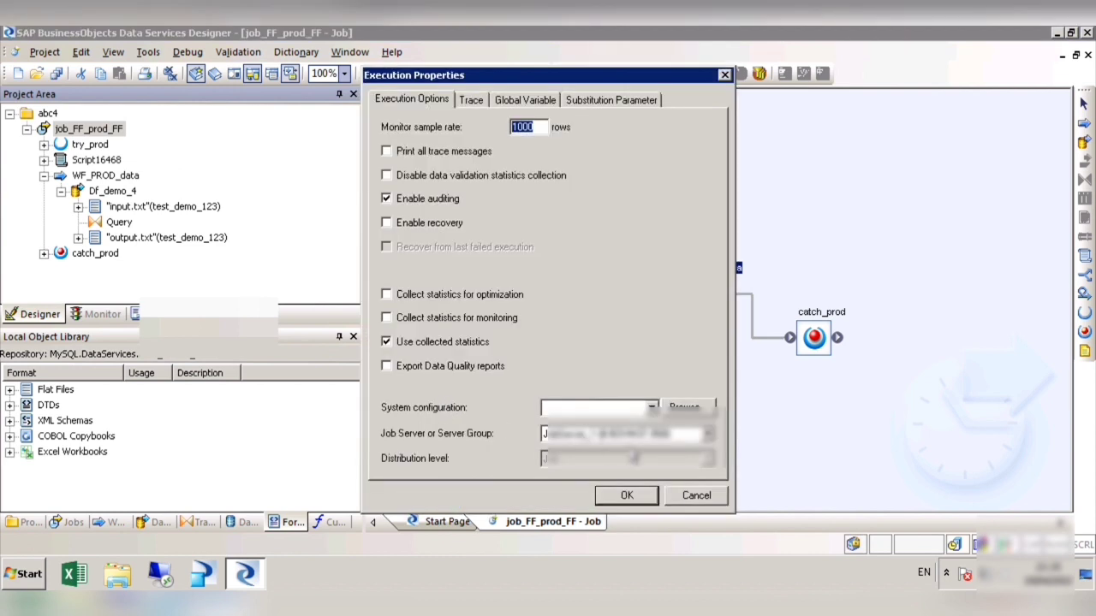
pyautogui.click(637, 503)
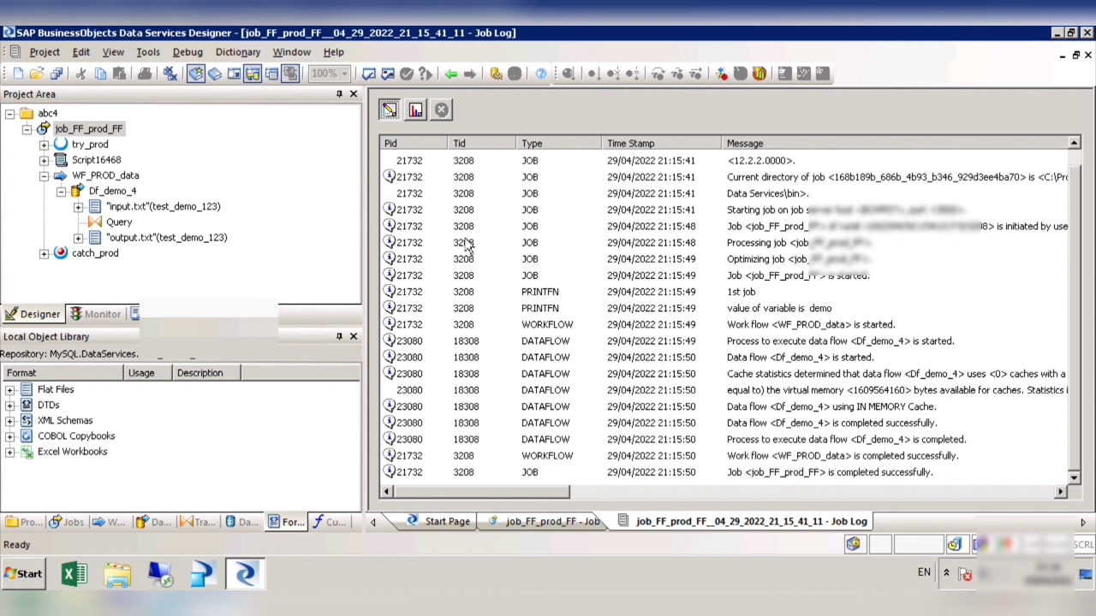
# Step: Examine the job run's monitor statistics for the Query and output.txt entries, sorting them by path name
pyautogui.click(416, 112)
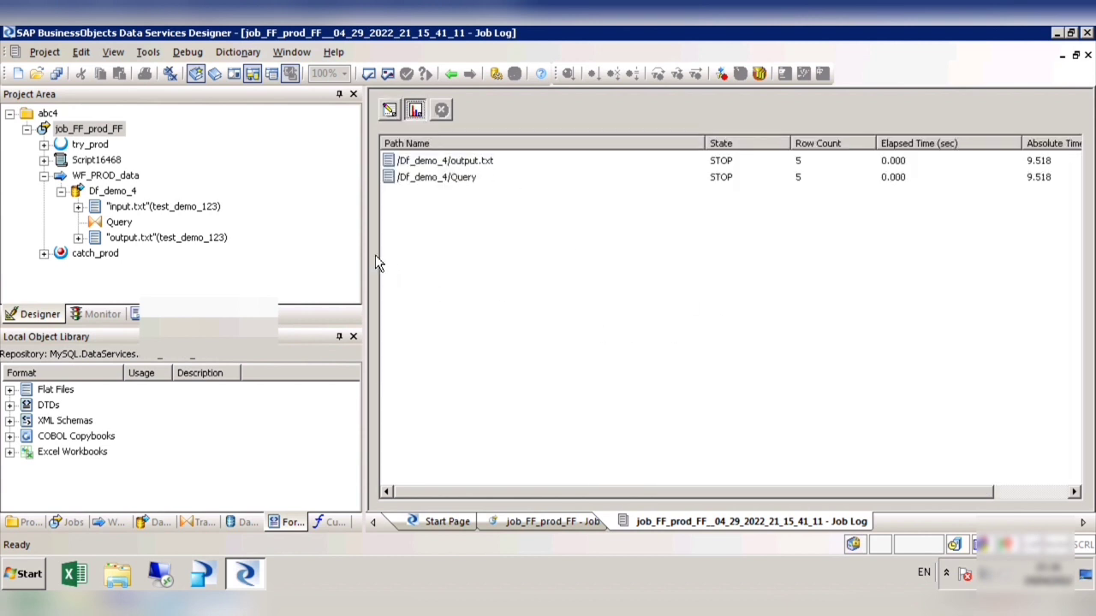
pyautogui.click(476, 182)
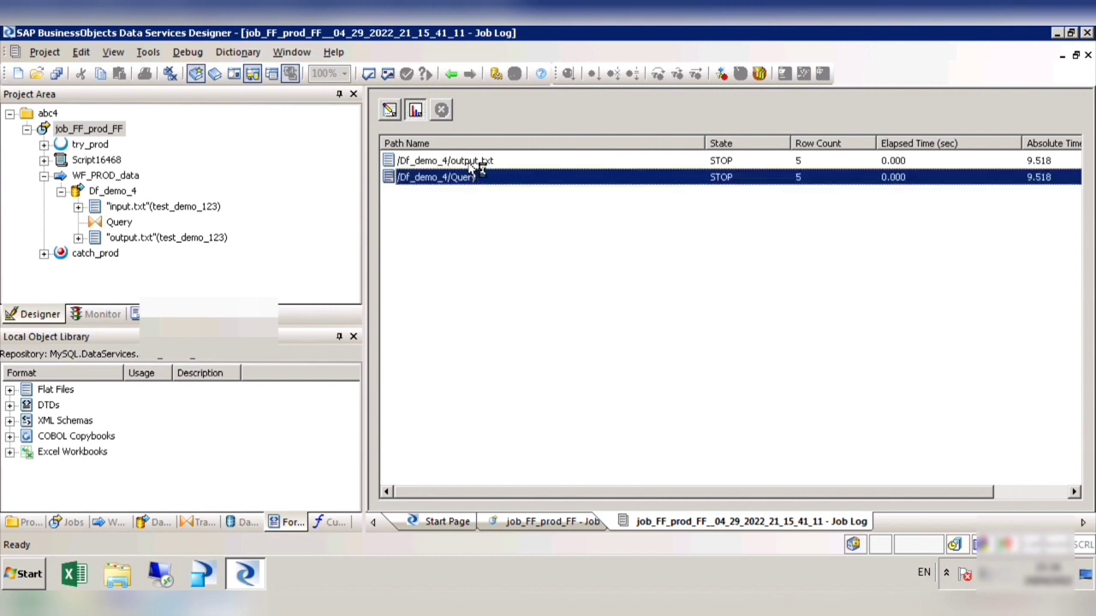
pyautogui.press('Up')
pyautogui.click(462, 185)
pyautogui.click(514, 144)
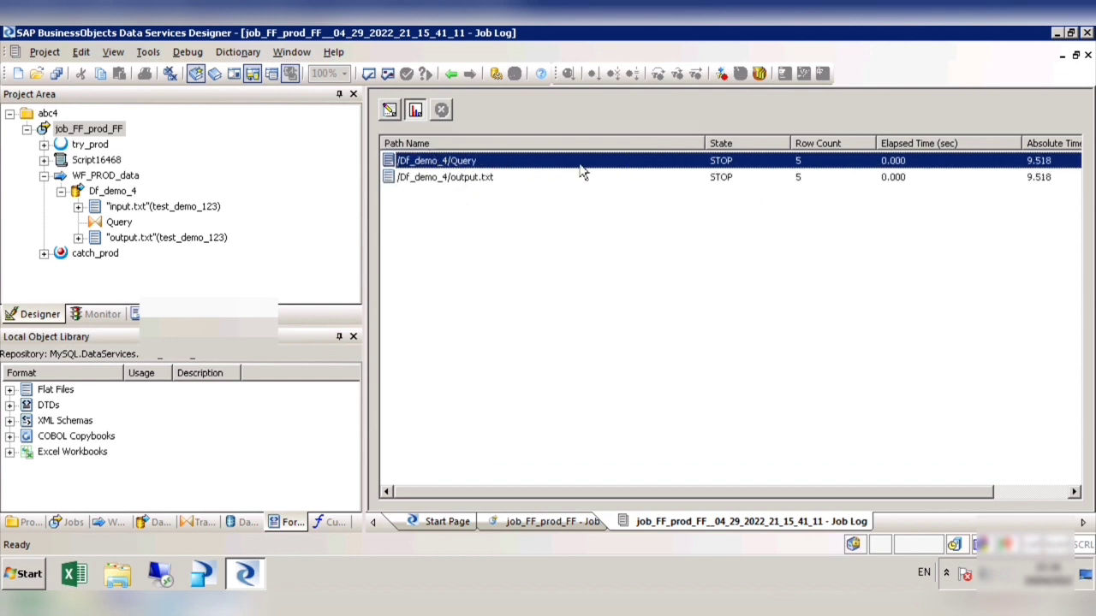
pyautogui.click(467, 180)
# Step: Switch to Windows Explorer, open output.txt from the Downloads folder and check the written Prod_code header and data rows
pyautogui.click(127, 581)
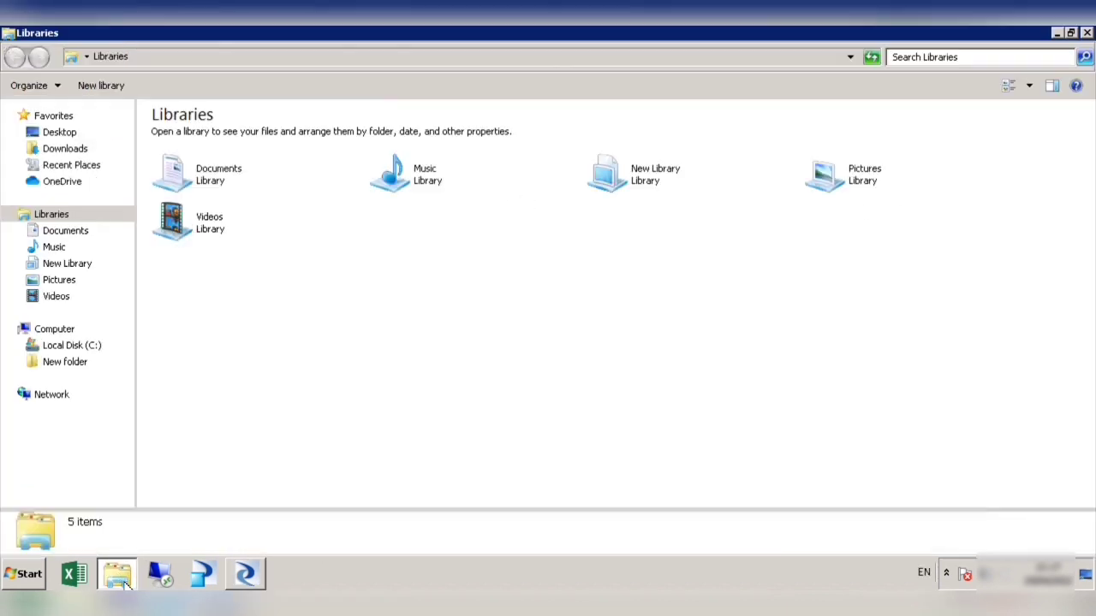
pyautogui.click(89, 353)
pyautogui.click(79, 150)
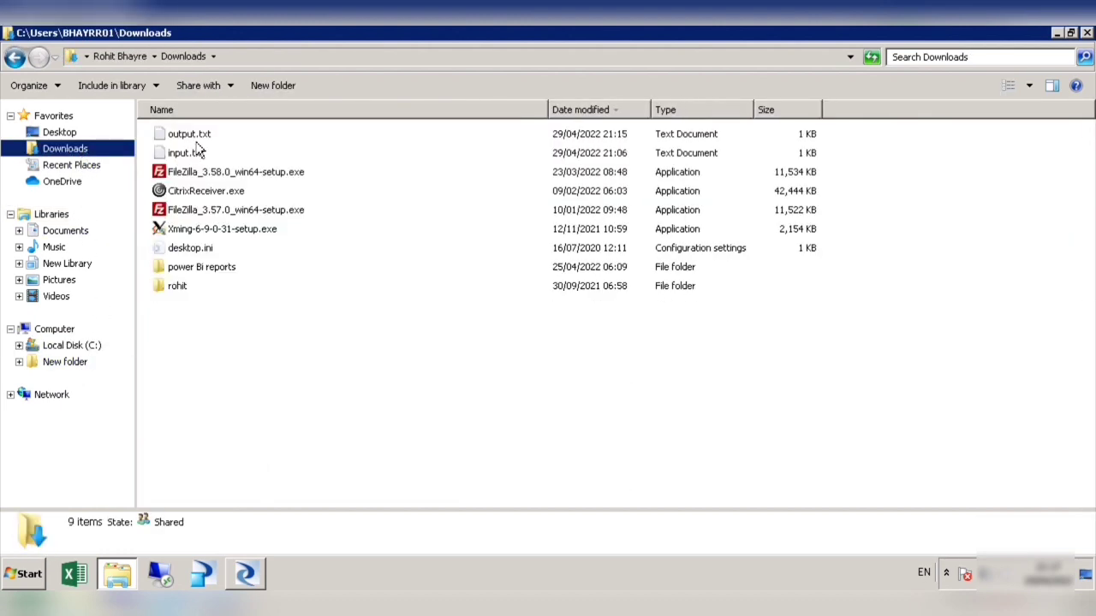
pyautogui.click(196, 142)
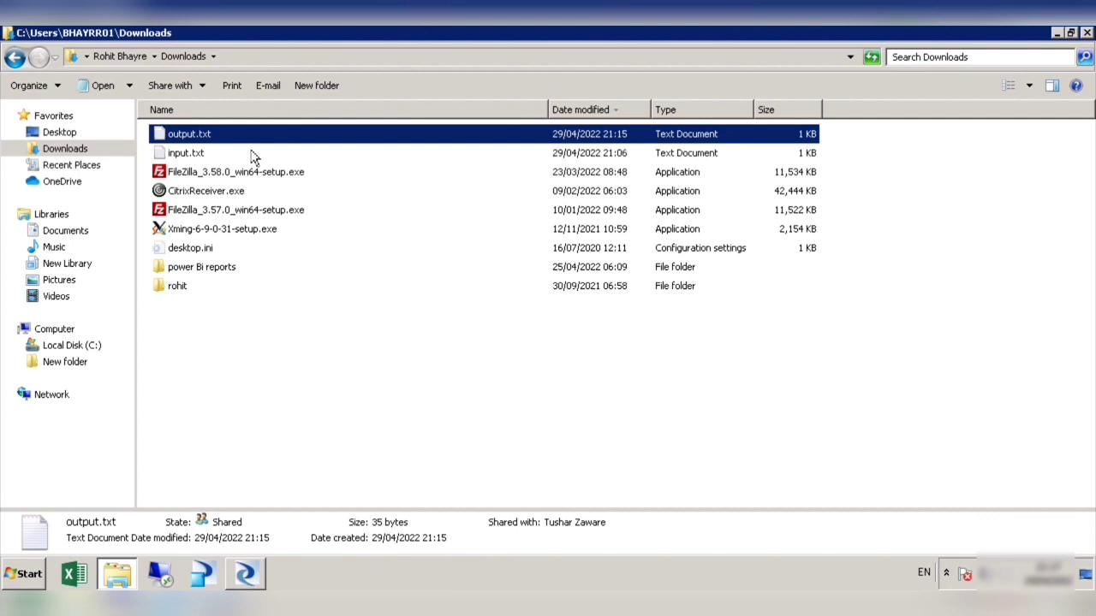
pyautogui.doubleClick(207, 137)
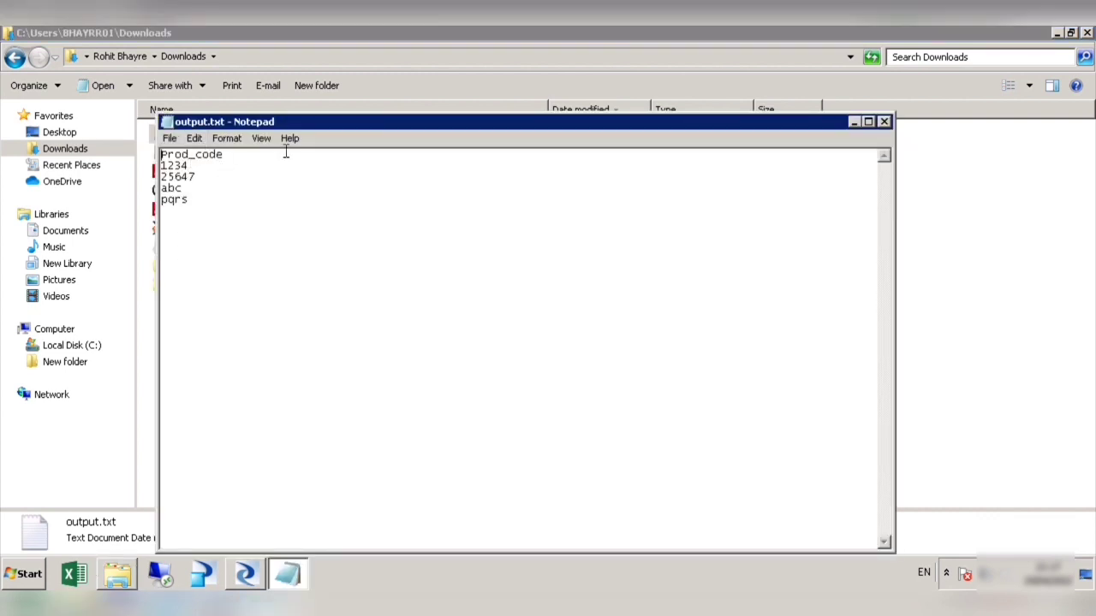
pyautogui.moveTo(411, 126); pyautogui.dragTo(524, 126)
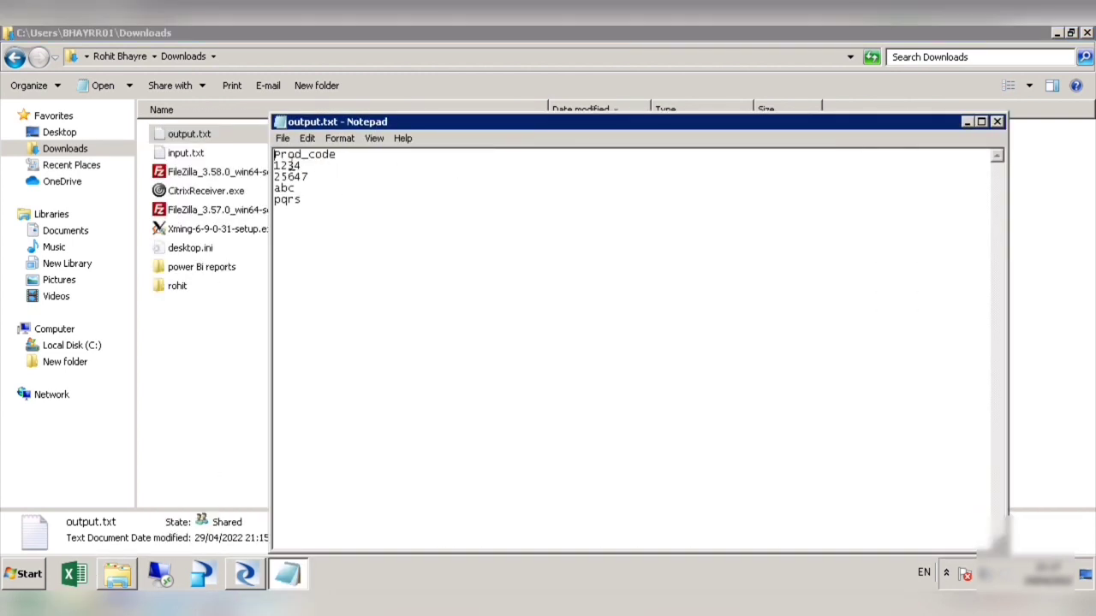
pyautogui.moveTo(274, 155); pyautogui.dragTo(313, 214)
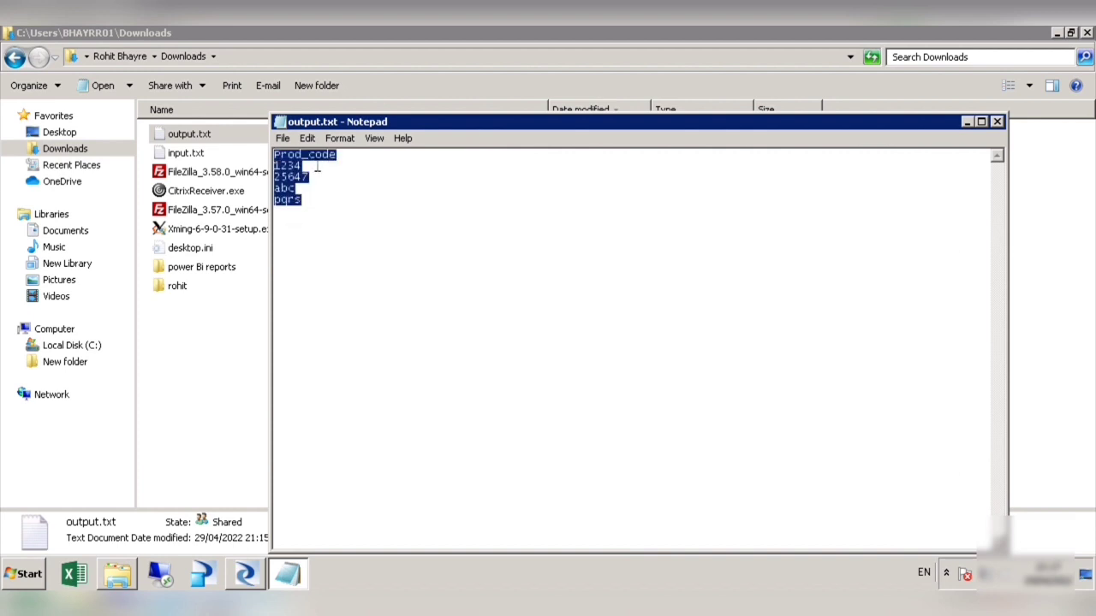
pyautogui.moveTo(351, 163); pyautogui.dragTo(275, 161)
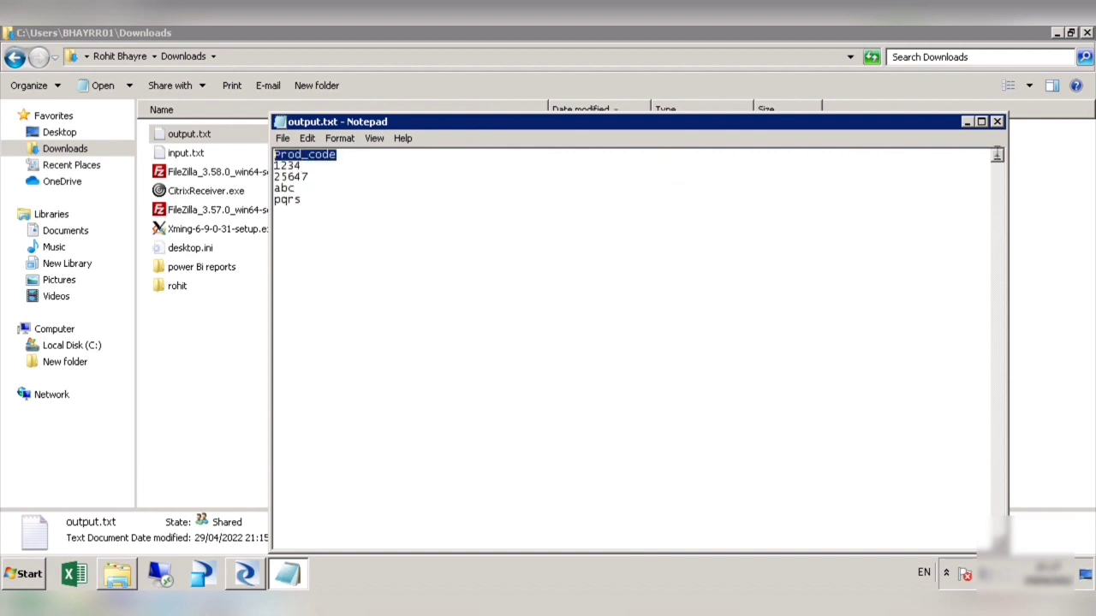
# Step: Close output.txt, switch back to Data Services Designer, close the job log and open the WHERE clause of Df_demo_4's Query transform
pyautogui.click(996, 122)
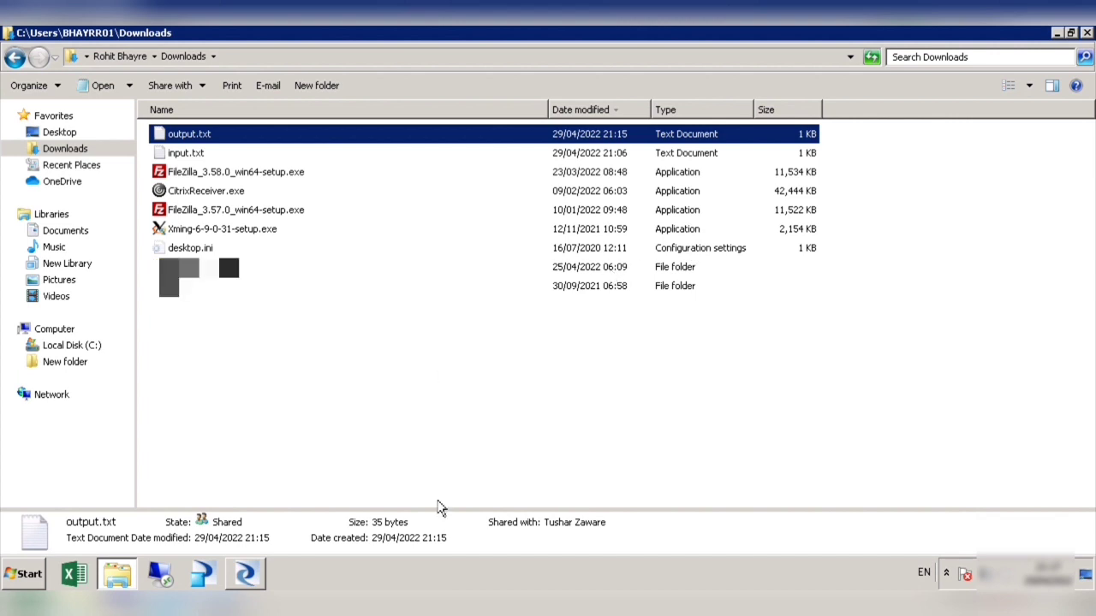
pyautogui.click(245, 574)
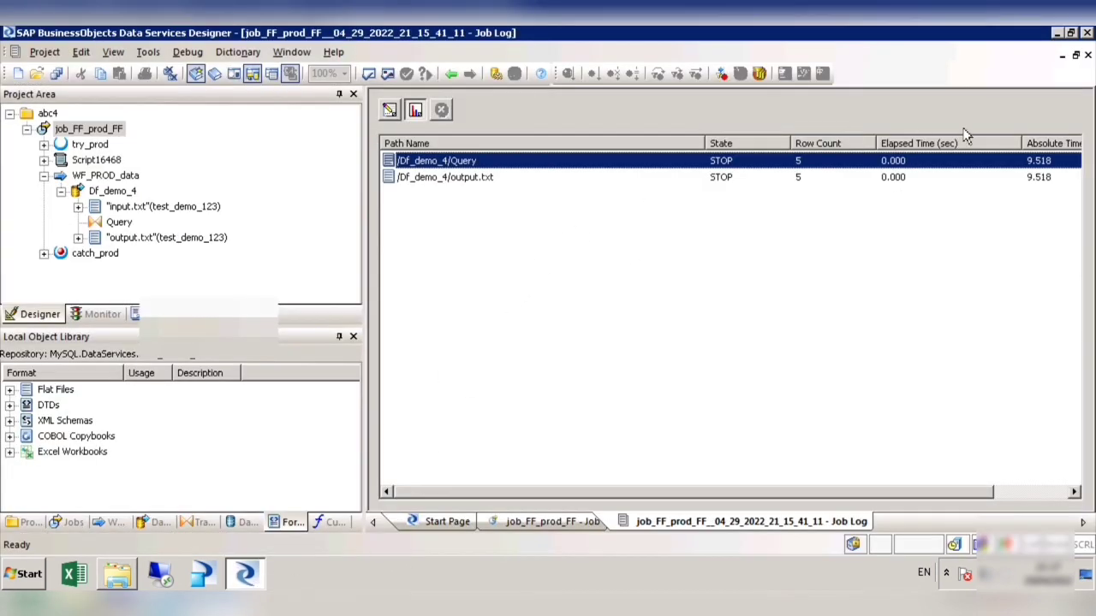
pyautogui.click(1088, 55)
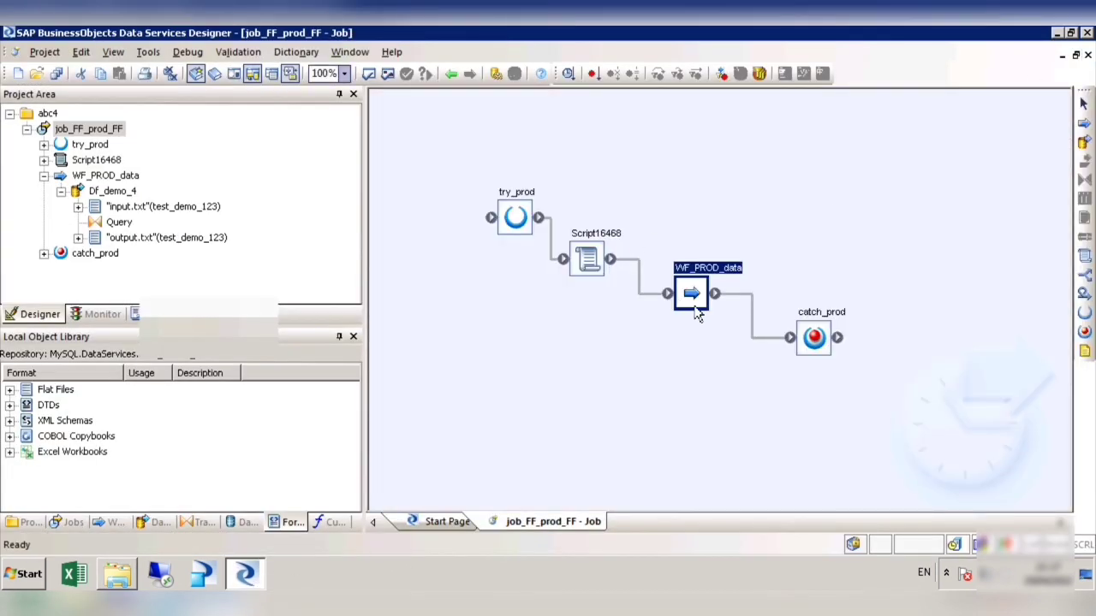
pyautogui.doubleClick(698, 311)
pyautogui.doubleClick(753, 289)
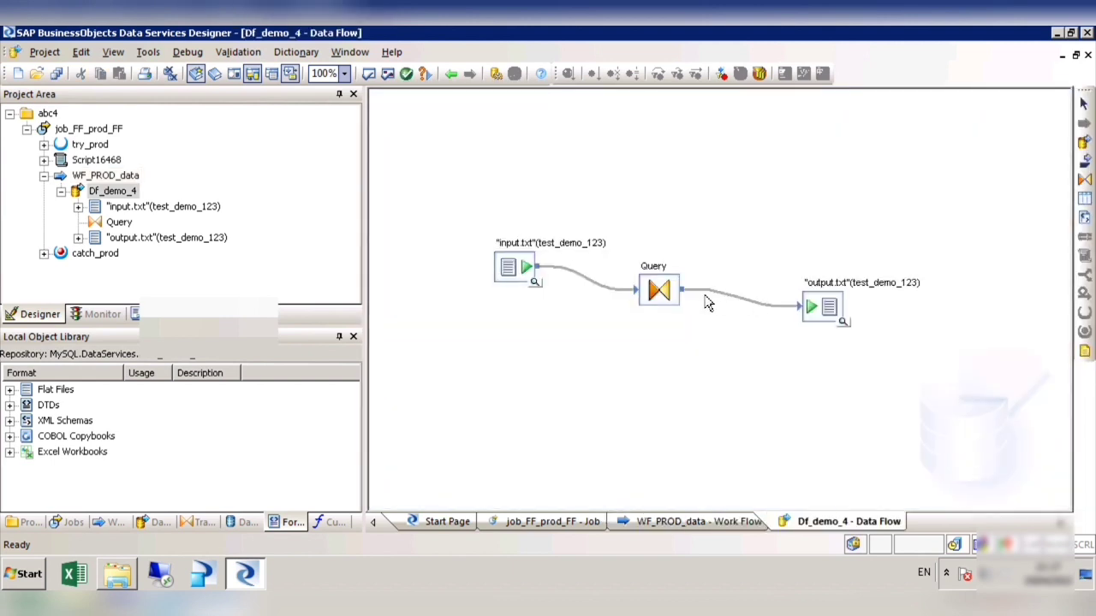
pyautogui.doubleClick(668, 298)
pyautogui.click(657, 345)
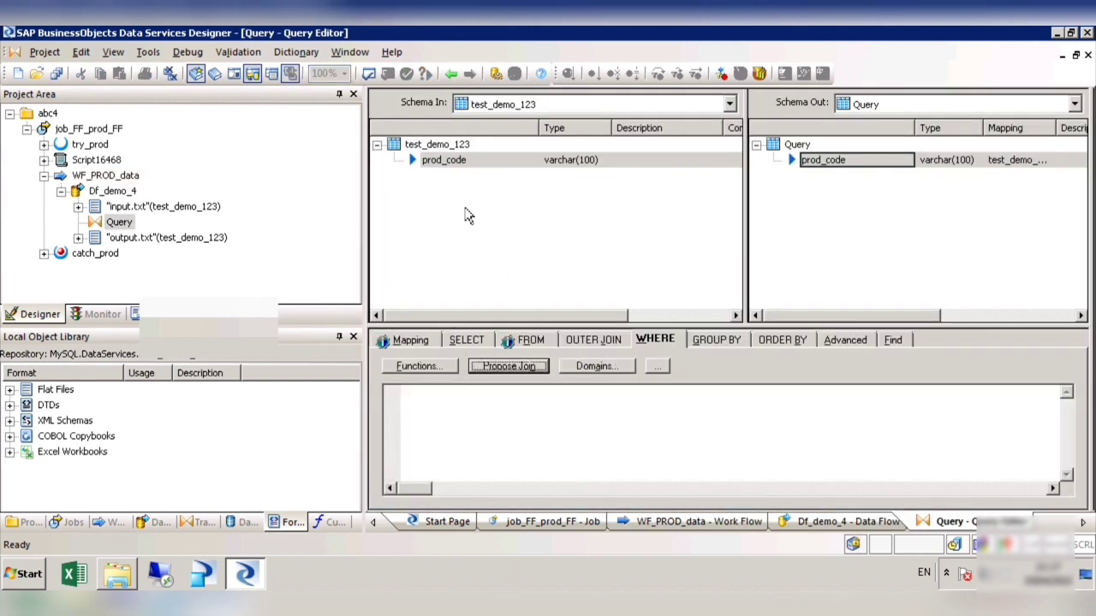
# Step: Enter the filter test_demo_123.prod_code ='25647' as the Query's WHERE condition, copying the value from input.txt in the Downloads folder
pyautogui.moveTo(445, 161); pyautogui.dragTo(471, 437)
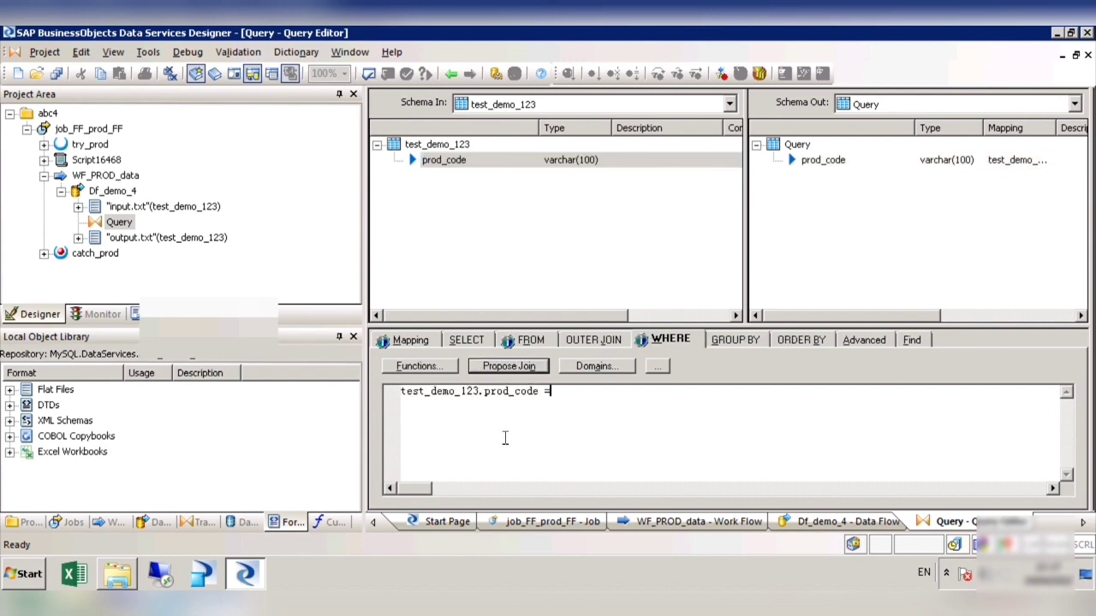
pyautogui.click(117, 575)
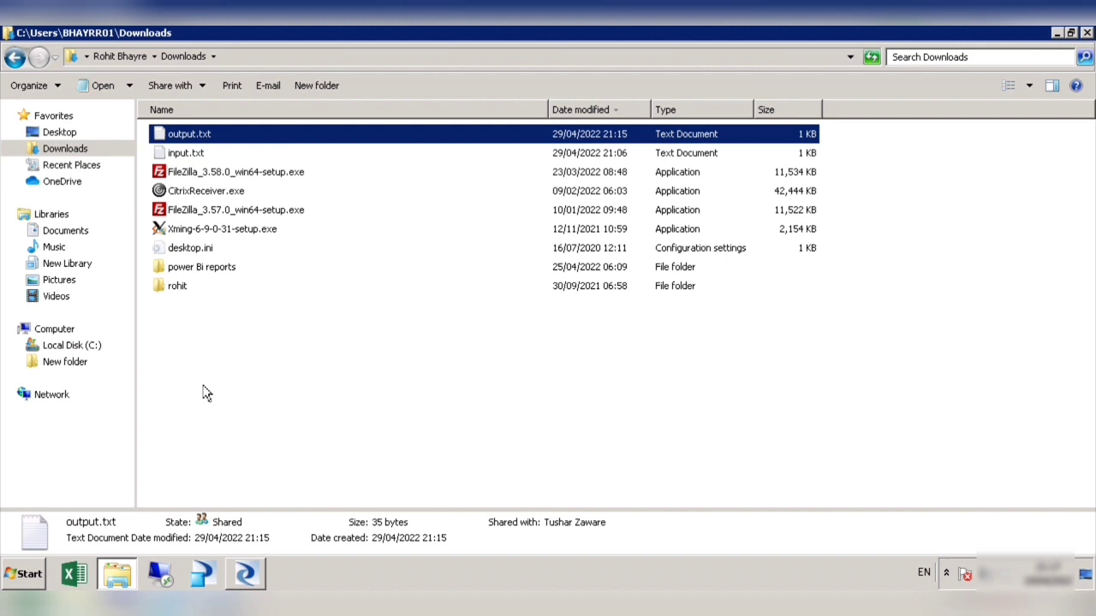
pyautogui.doubleClick(195, 154)
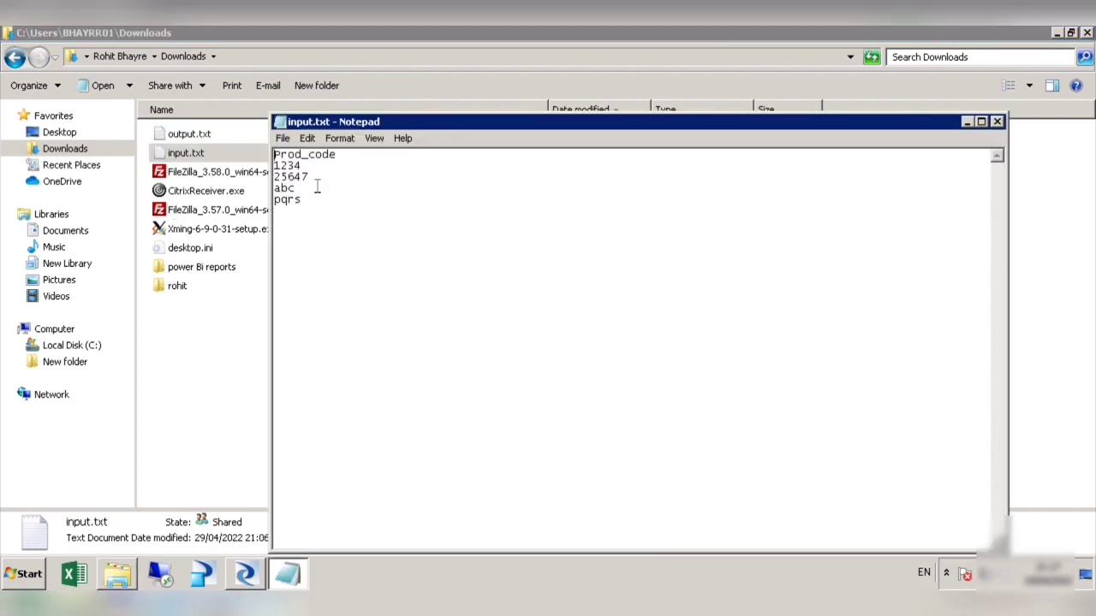
pyautogui.moveTo(309, 177); pyautogui.dragTo(280, 179)
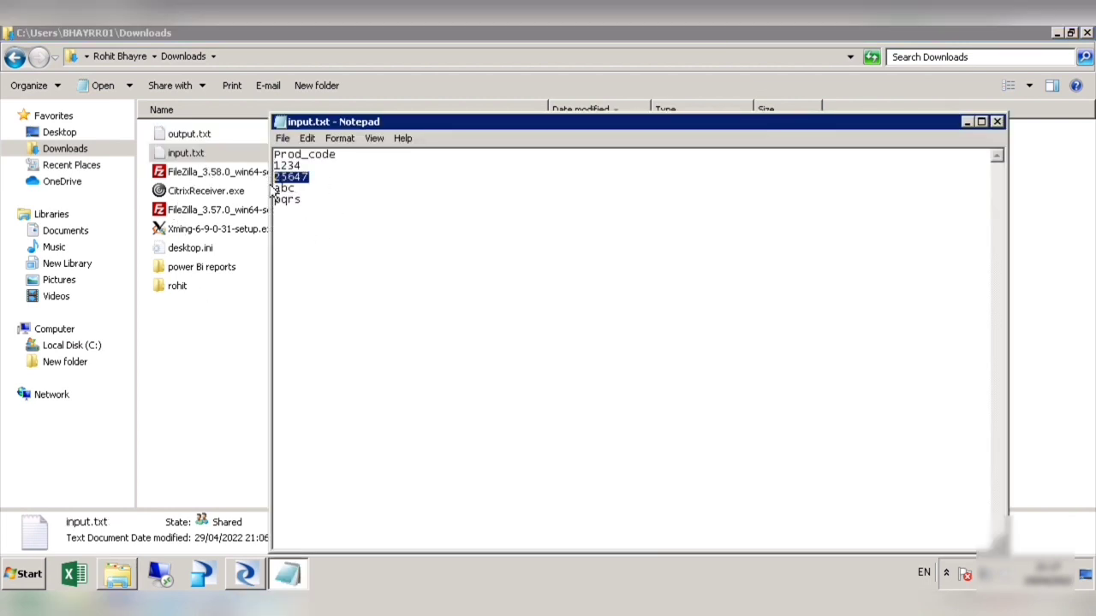
pyautogui.click(245, 574)
pyautogui.click(601, 409)
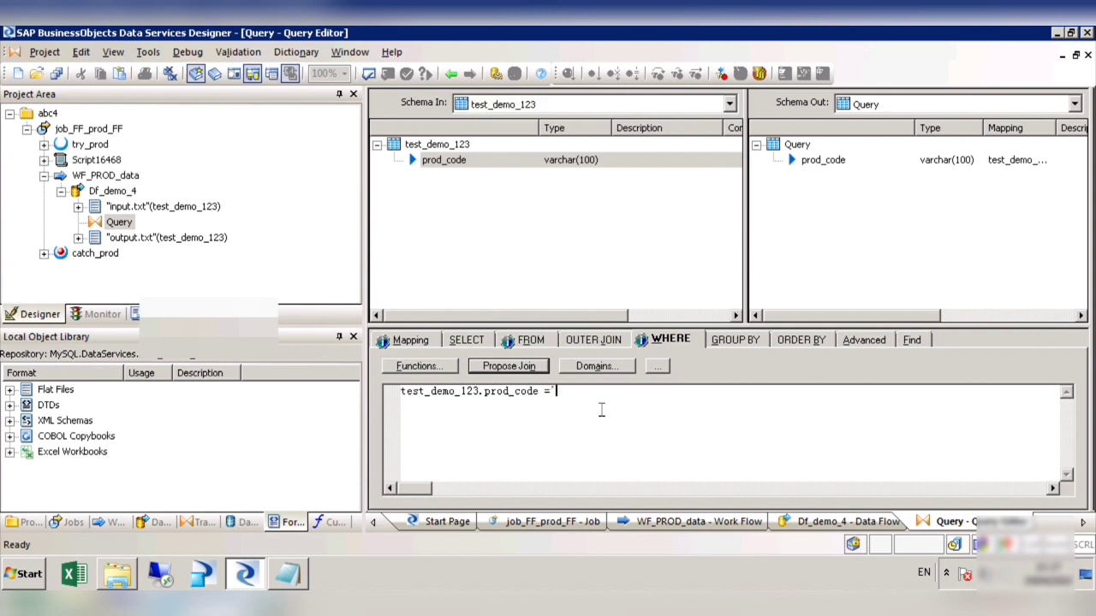
pyautogui.write("'")
pyautogui.write('25647')
pyautogui.click(826, 163)
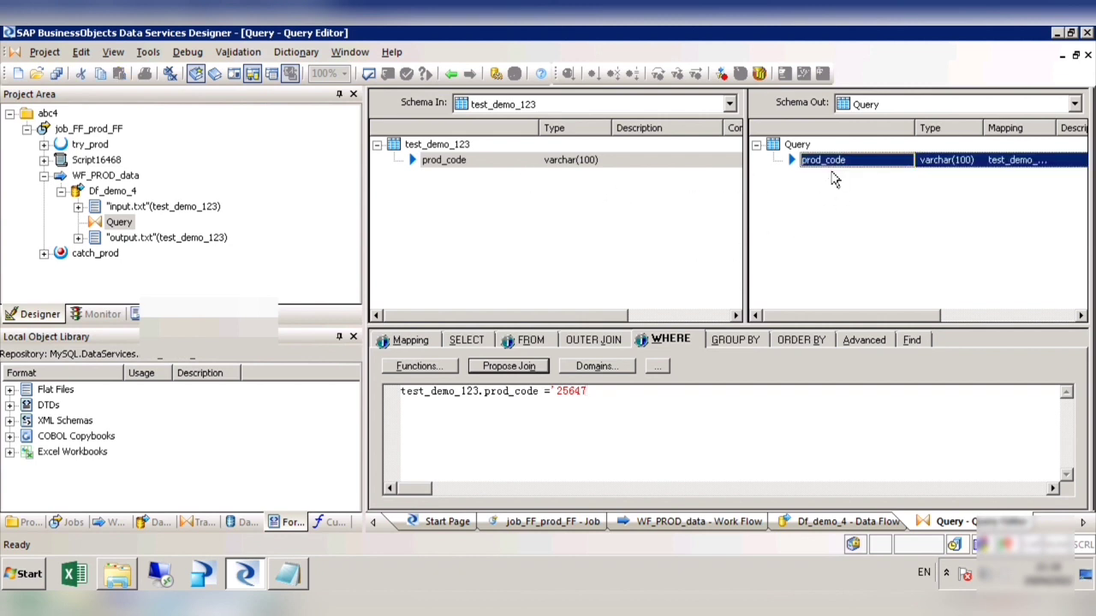
pyautogui.click(826, 162)
pyautogui.click(621, 405)
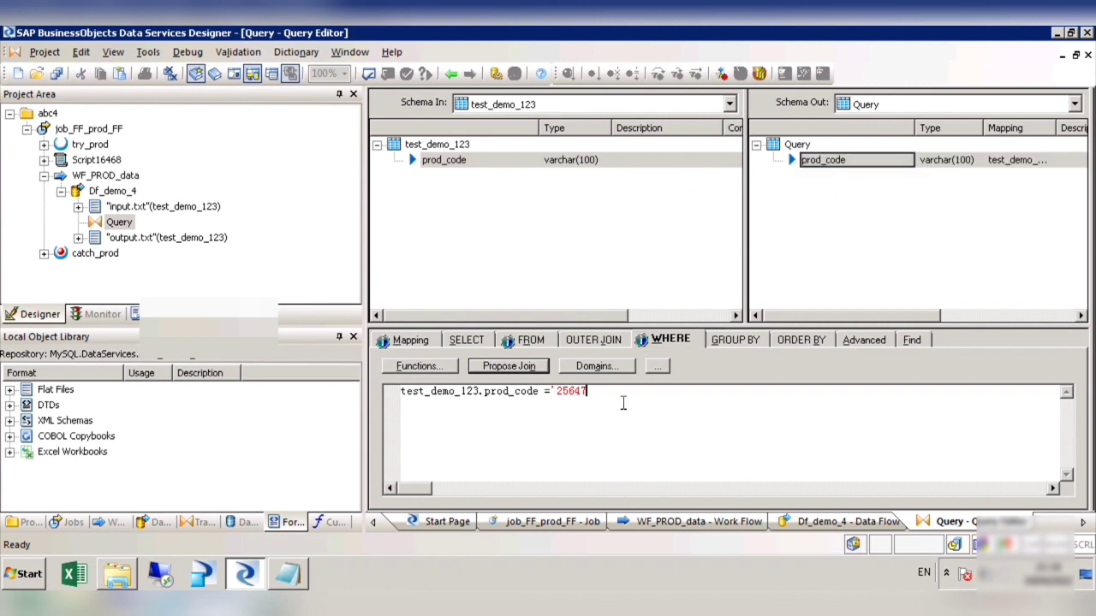
# Step: Return to the data flow, reopen the Query transform and check its WHERE condition
pyautogui.click(451, 73)
pyautogui.doubleClick(685, 313)
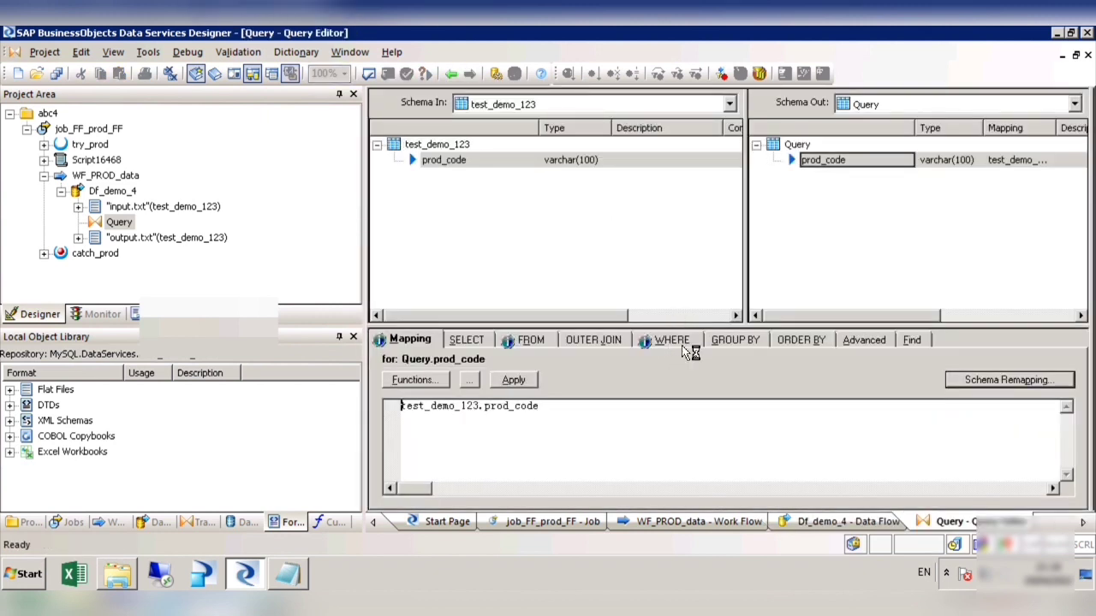
pyautogui.click(682, 344)
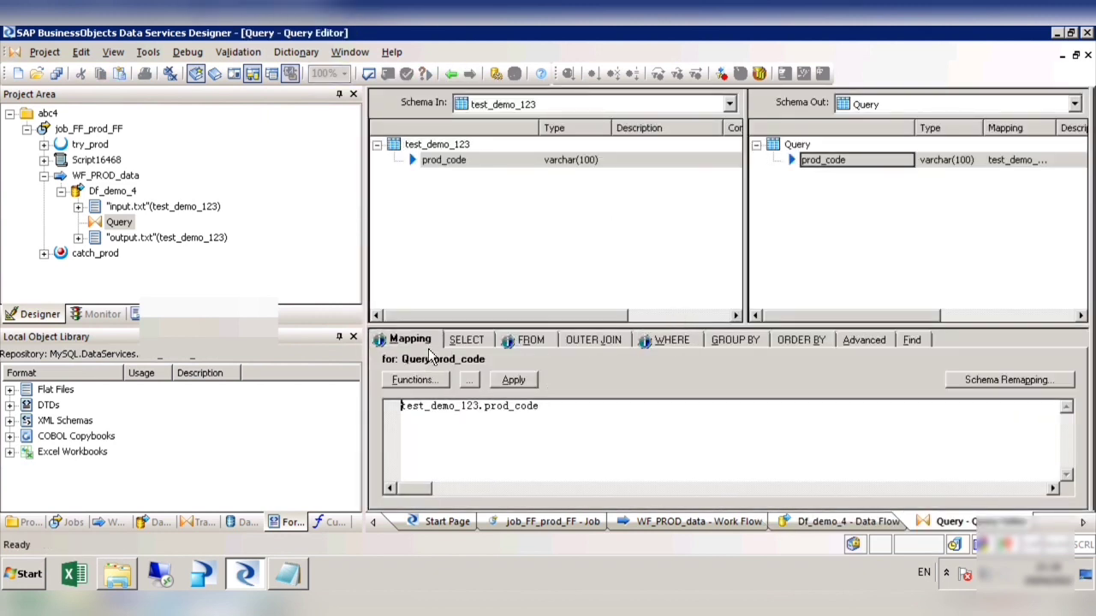
pyautogui.click(677, 348)
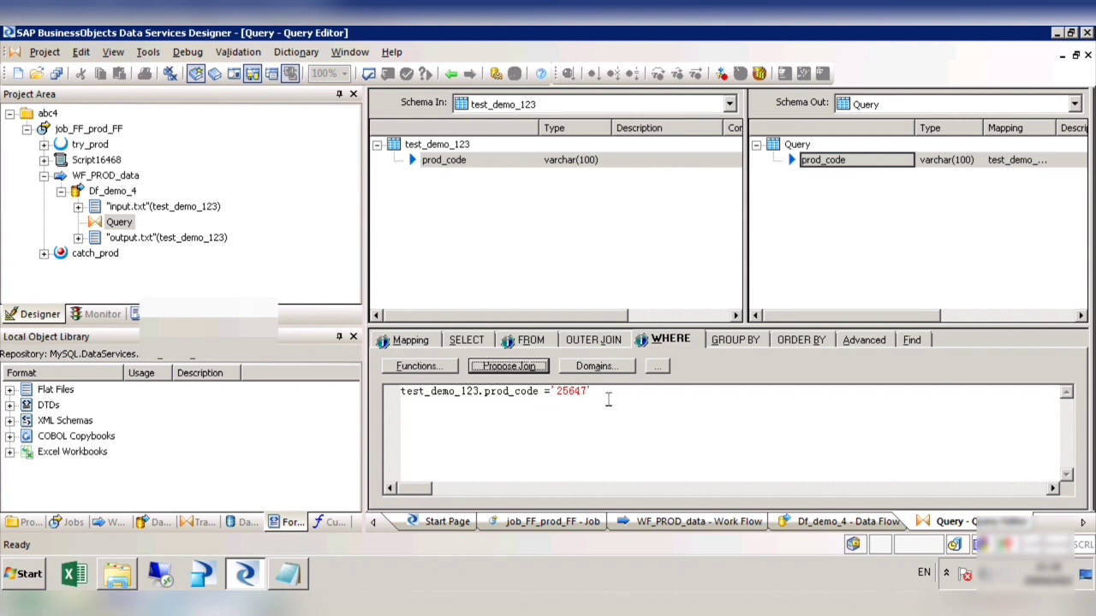
# Step: Save the changed Df_demo_4 data flow and close the Query, data flow and work flow editors
pyautogui.click(56, 73)
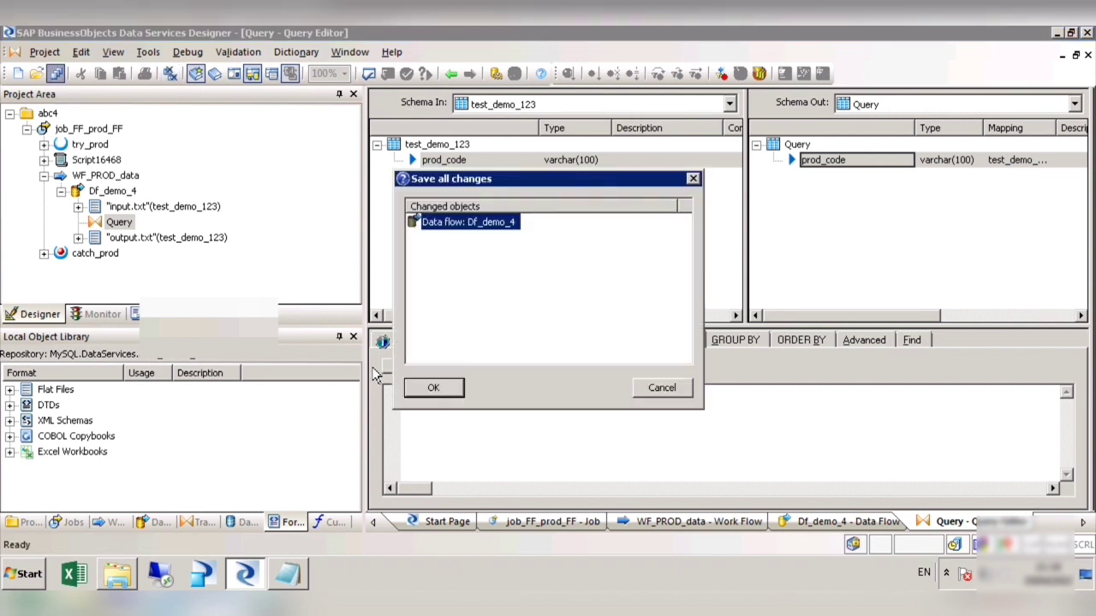
pyautogui.click(449, 392)
pyautogui.click(1088, 54)
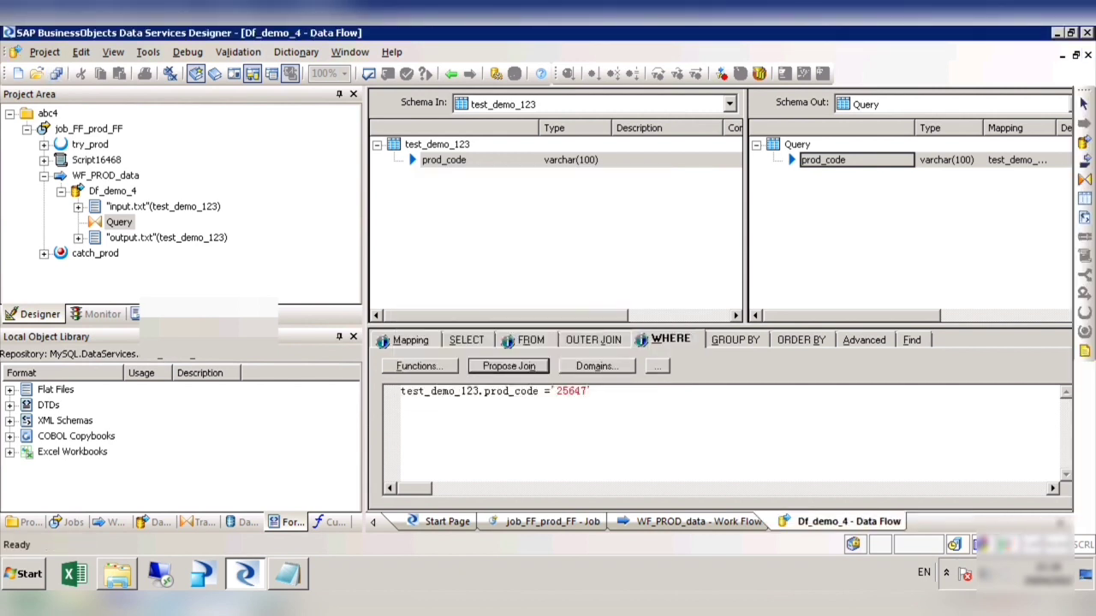
pyautogui.click(1088, 55)
pyautogui.click(1087, 55)
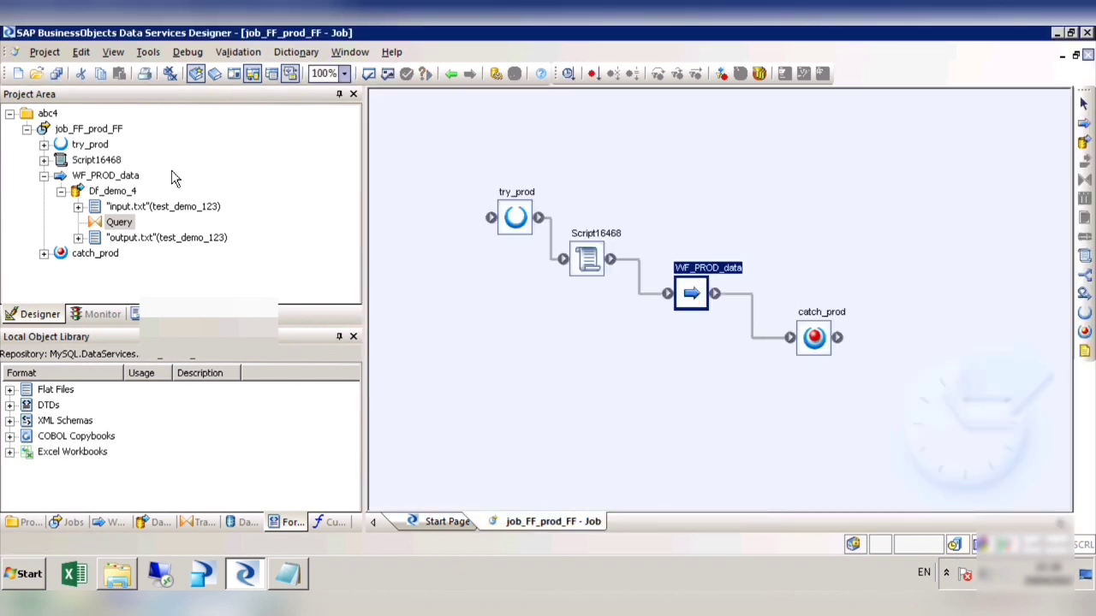
# Step: Execute job_FF_prod_FF with the default execution properties
pyautogui.rightClick(109, 130)
pyautogui.click(151, 142)
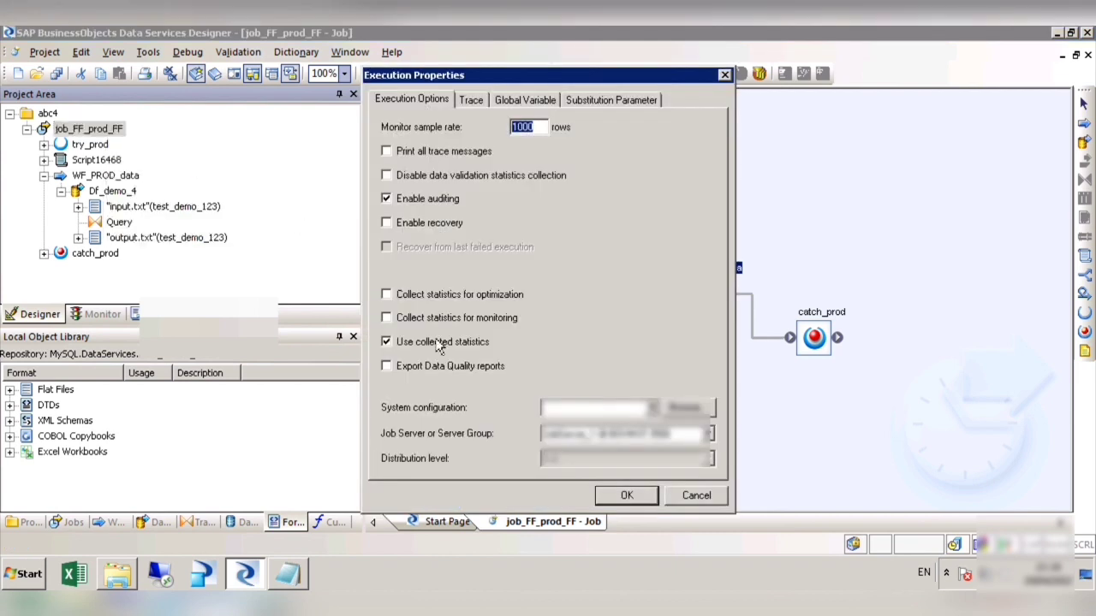
pyautogui.click(628, 494)
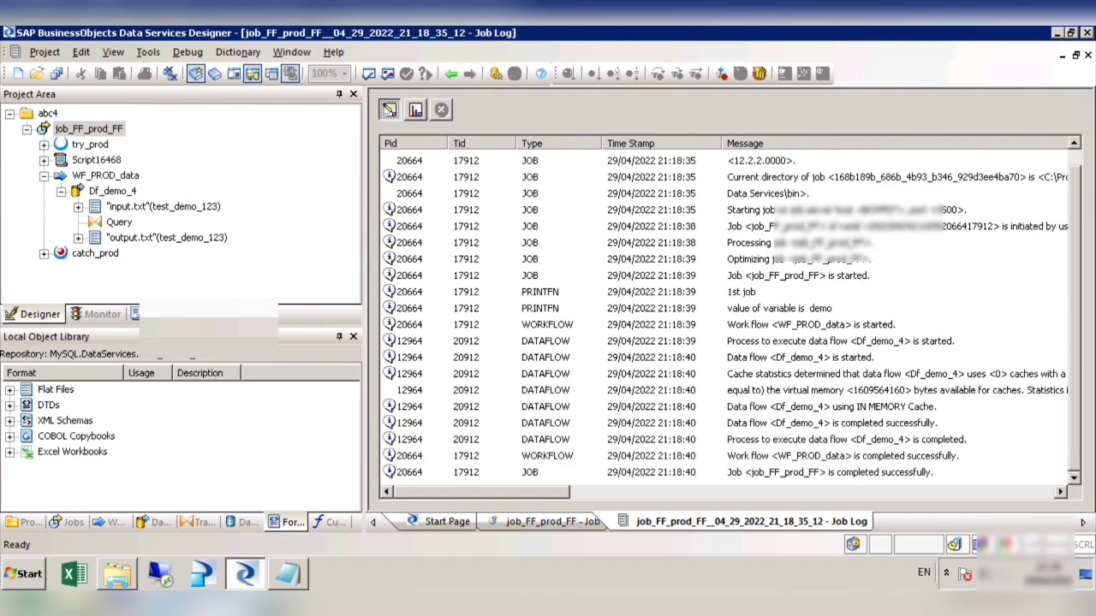
# Step: Close input.txt, switch to Windows Explorer, open output.txt from Downloads to check the filtered rows, and close it
pyautogui.hotkey('alt', 'Tab')
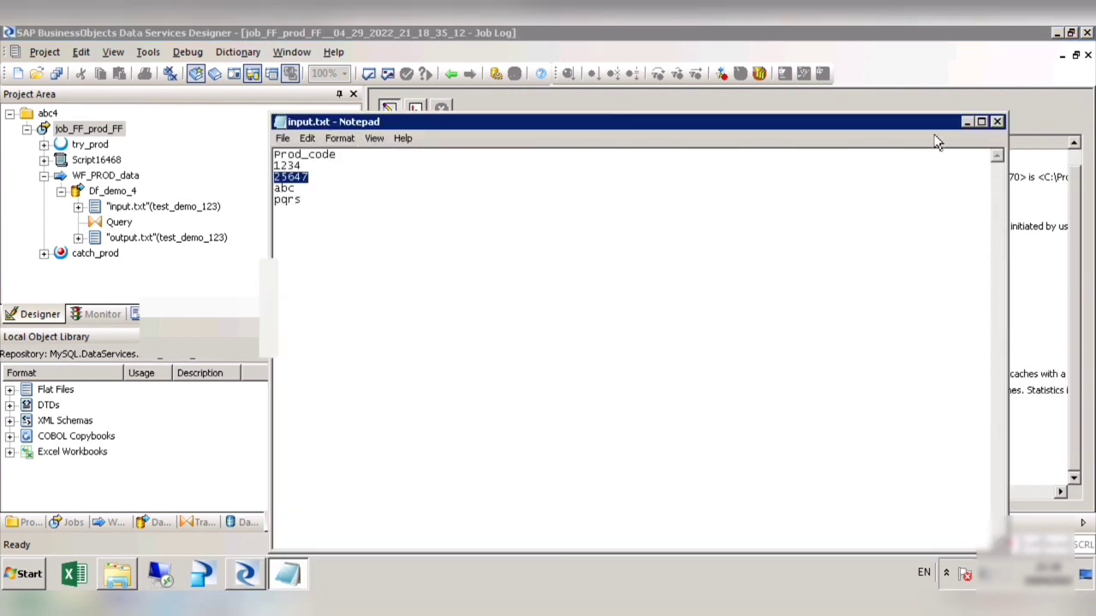
pyautogui.click(997, 122)
pyautogui.moveTo(246, 574)
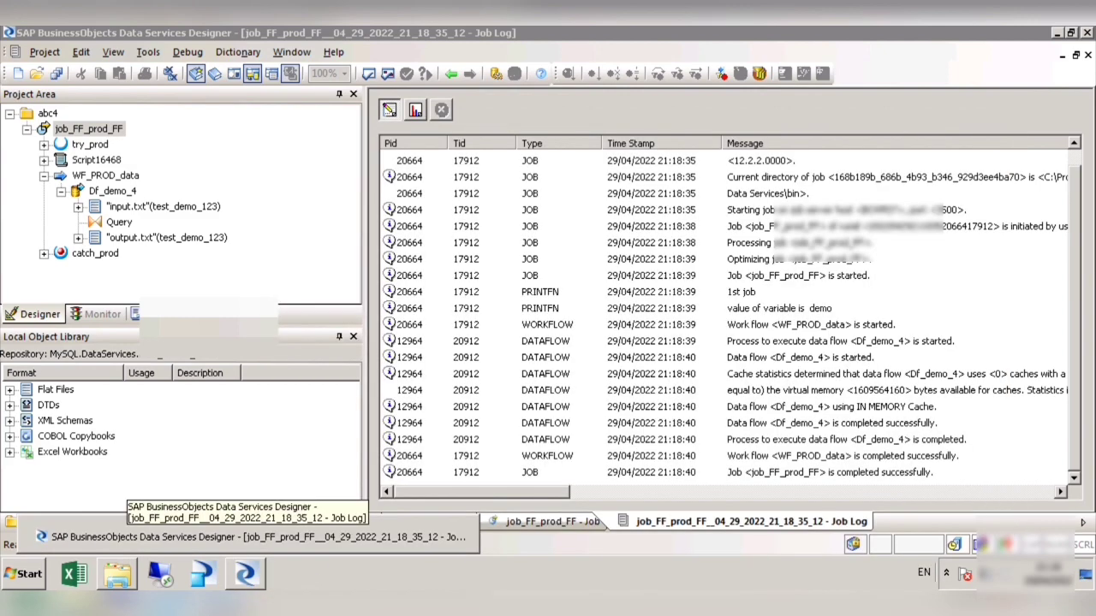
pyautogui.click(119, 573)
pyautogui.doubleClick(199, 137)
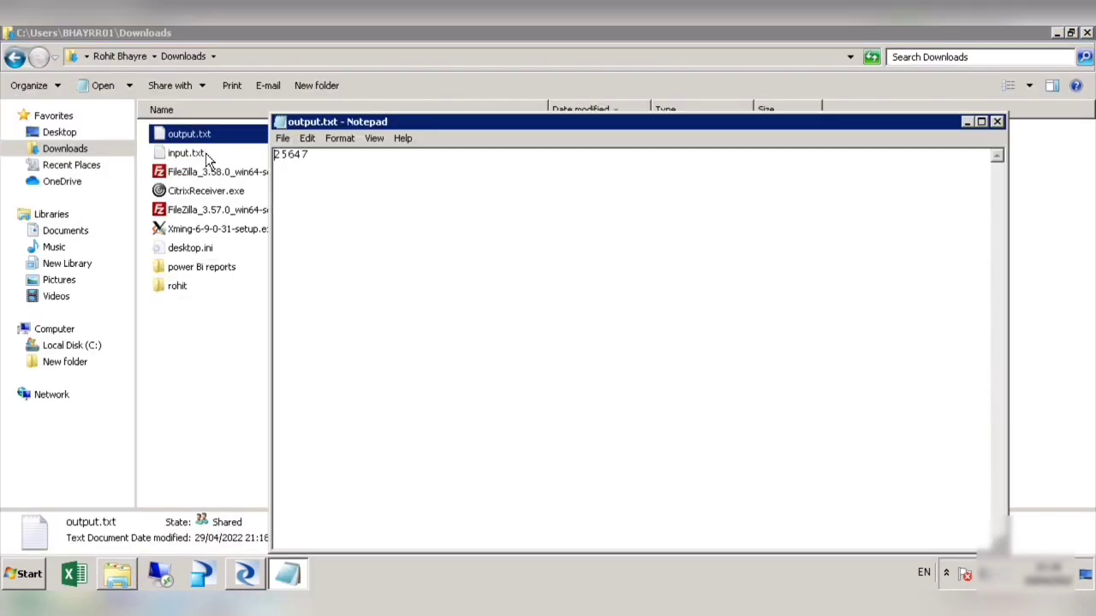
pyautogui.moveTo(333, 164); pyautogui.dragTo(259, 163)
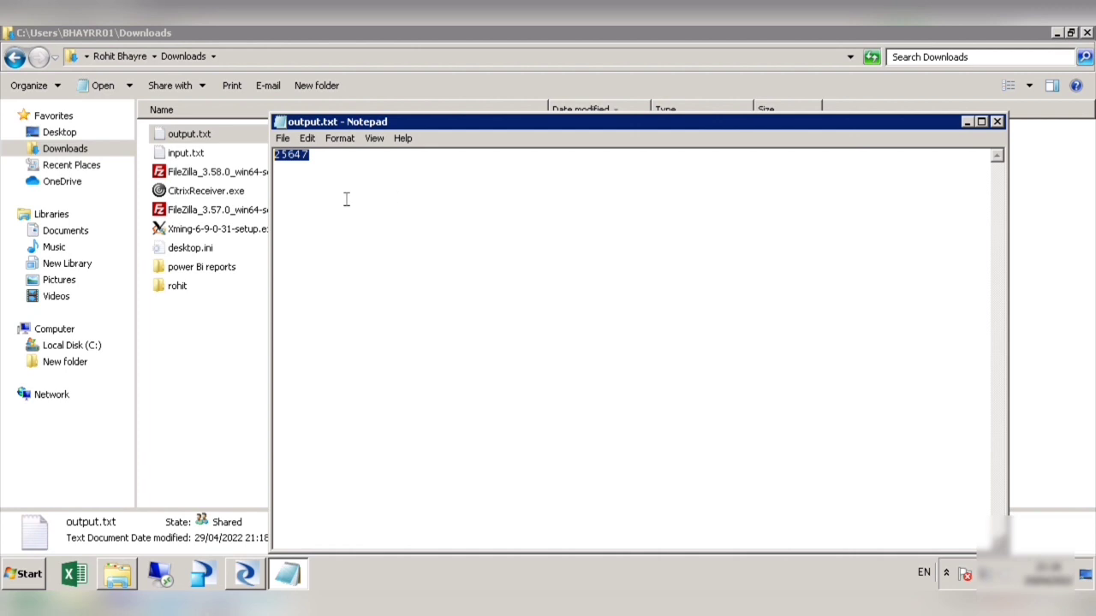
pyautogui.click(331, 170)
pyautogui.hotkey('ctrl', 'a')
pyautogui.click(996, 122)
# Step: Switch back to Data Services Designer, open the Df_demo_4 data flow and look through the transforms in the object library
pyautogui.click(247, 574)
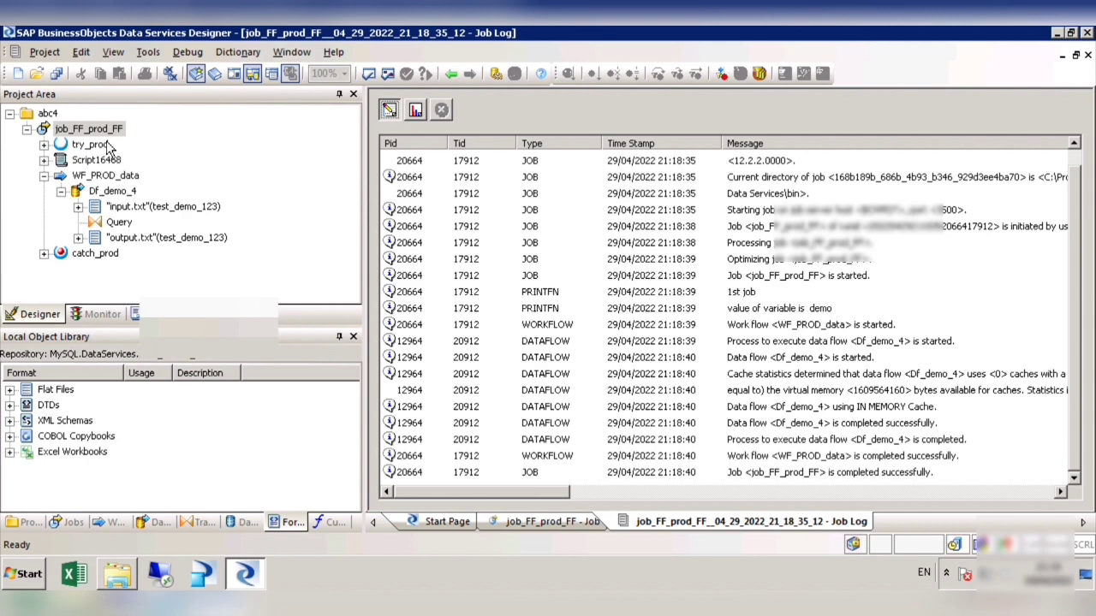
pyautogui.doubleClick(124, 192)
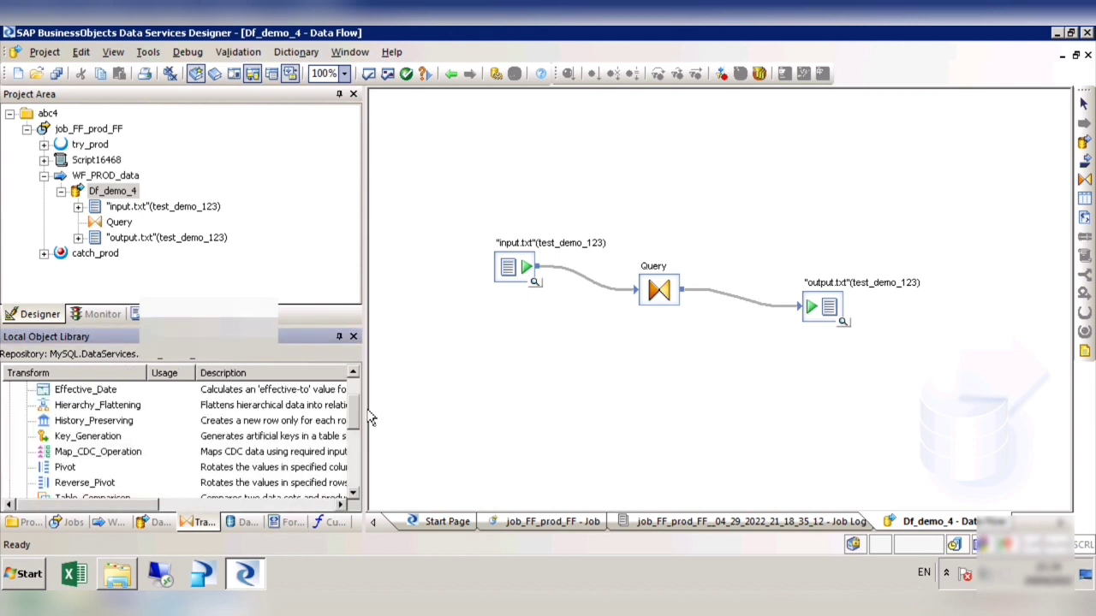
pyautogui.moveTo(368, 412); pyautogui.dragTo(366, 491)
pyautogui.moveTo(358, 454); pyautogui.dragTo(367, 491)
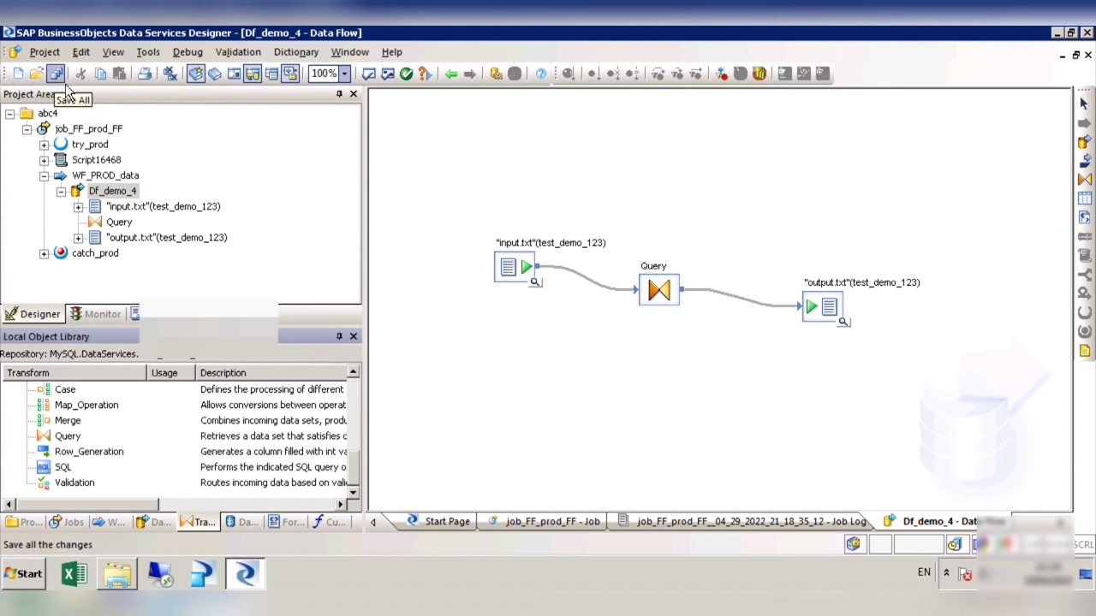
# Step: Return to job_FF_prod_FF, view its variables and global variables with the Name column widened, and close the Variables and Parameters window
pyautogui.click(148, 51)
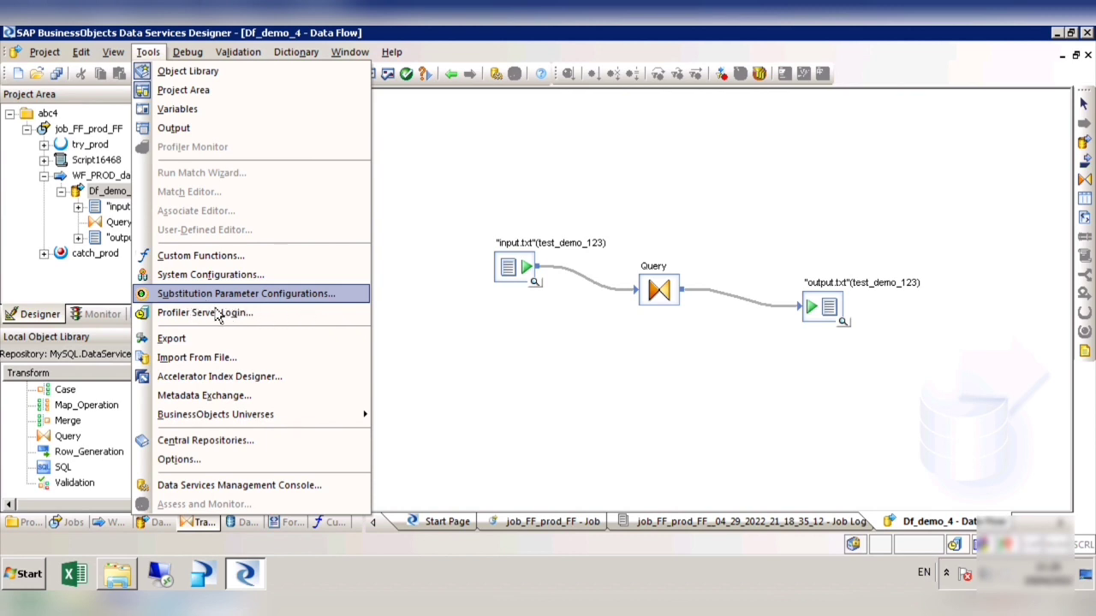
pyautogui.click(311, 310)
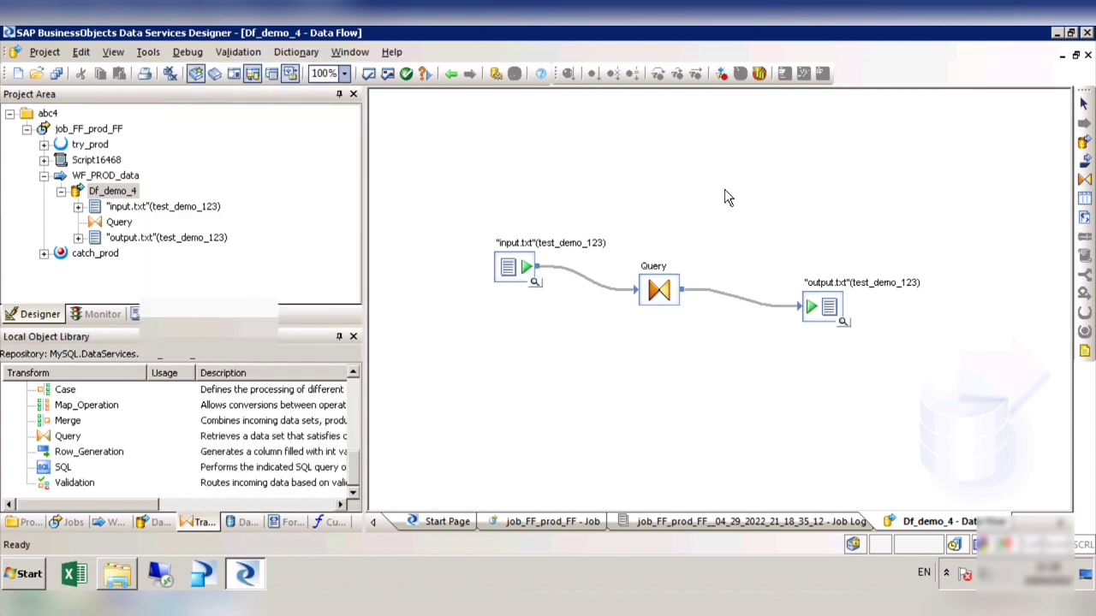
pyautogui.click(452, 73)
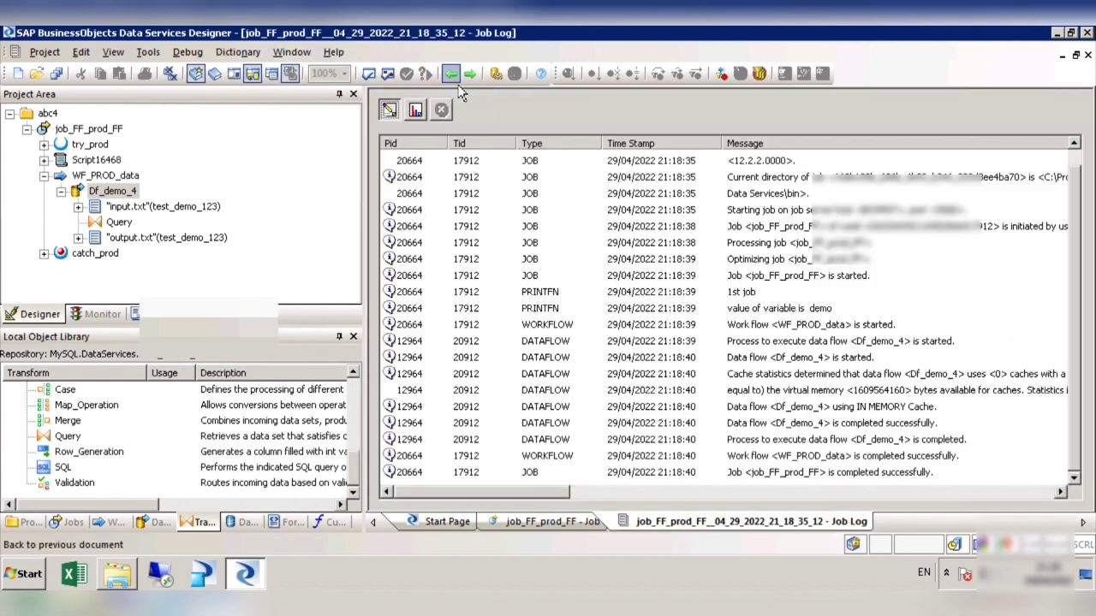
pyautogui.click(88, 128)
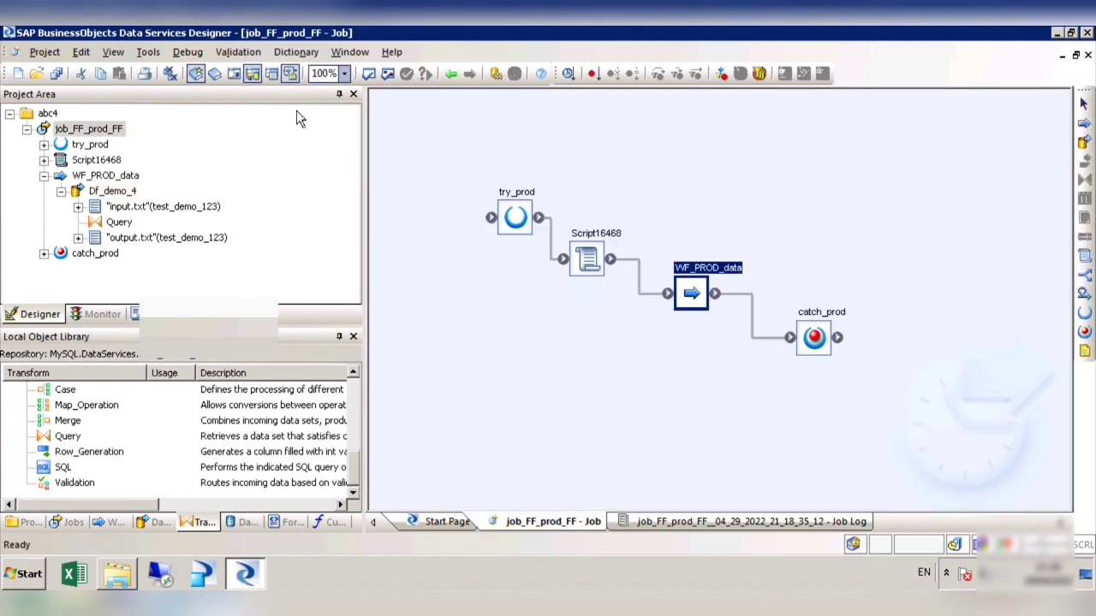
pyautogui.click(149, 52)
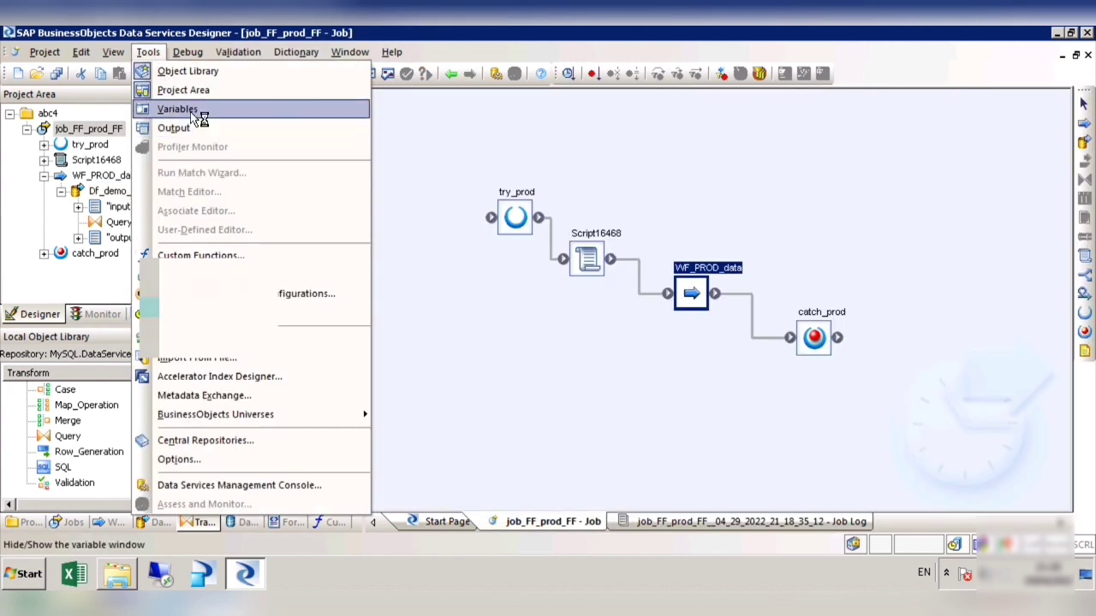
pyautogui.click(195, 109)
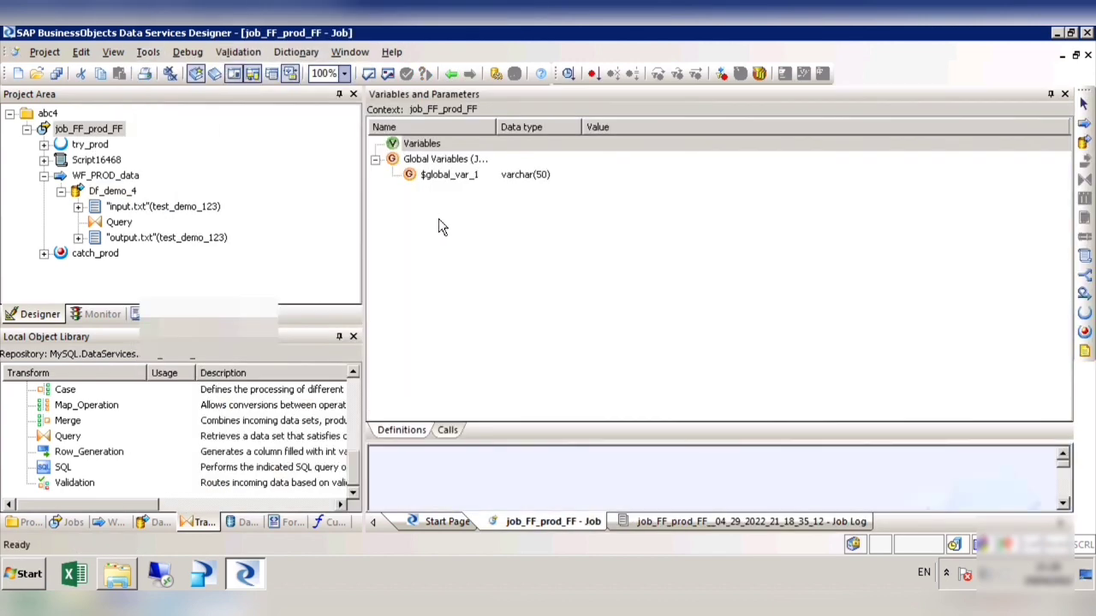
pyautogui.doubleClick(497, 127)
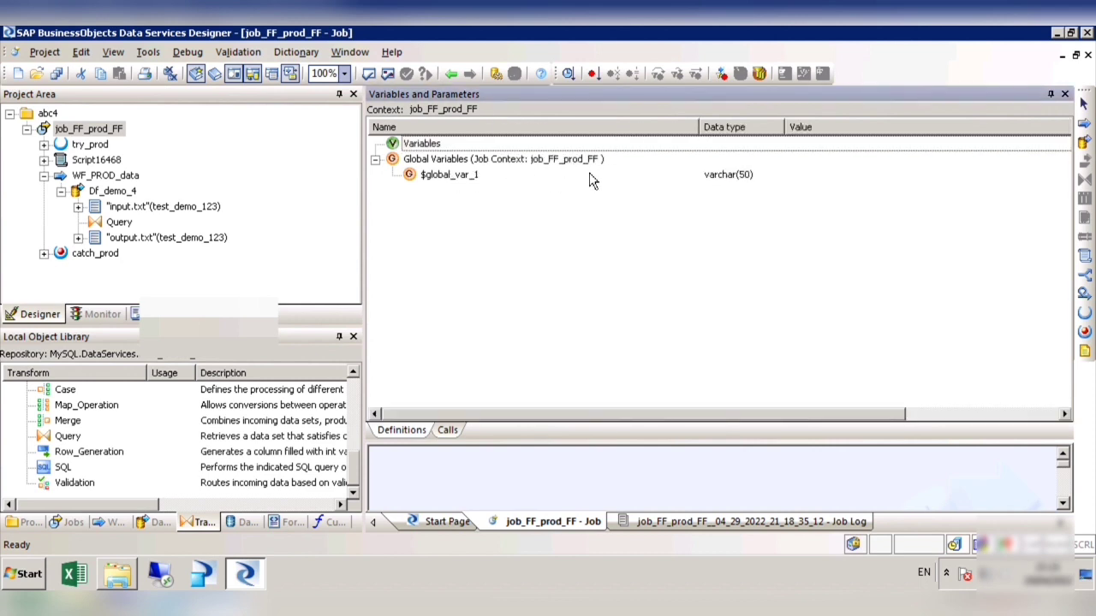
pyautogui.click(1065, 94)
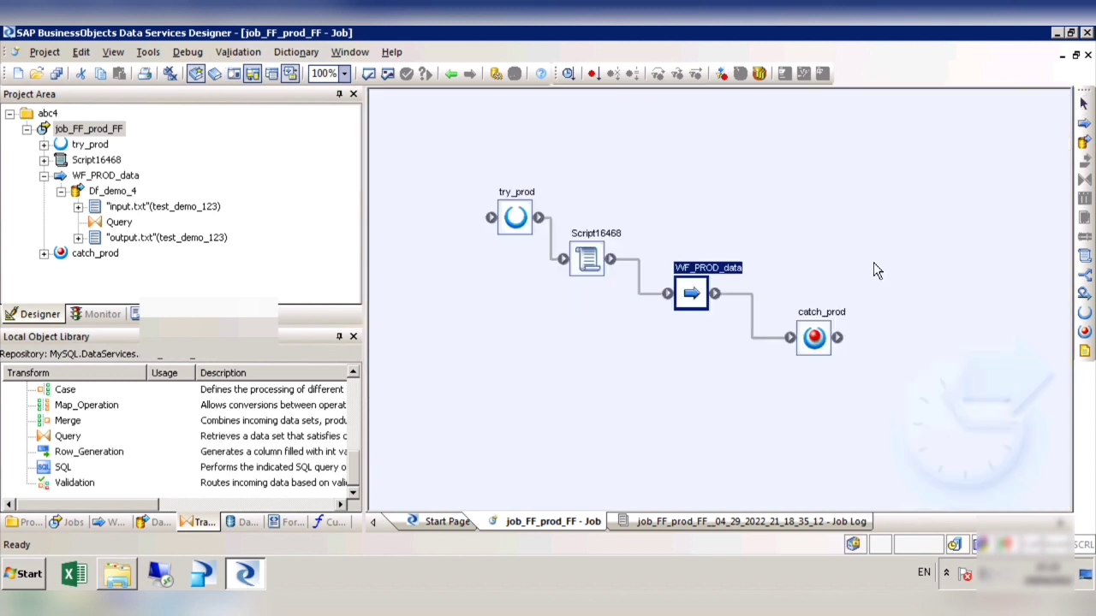
# Step: Look at the configuration commands and the system configuration choices in job_FF_prod_FF's execution properties, and cancel the execution
pyautogui.click(147, 51)
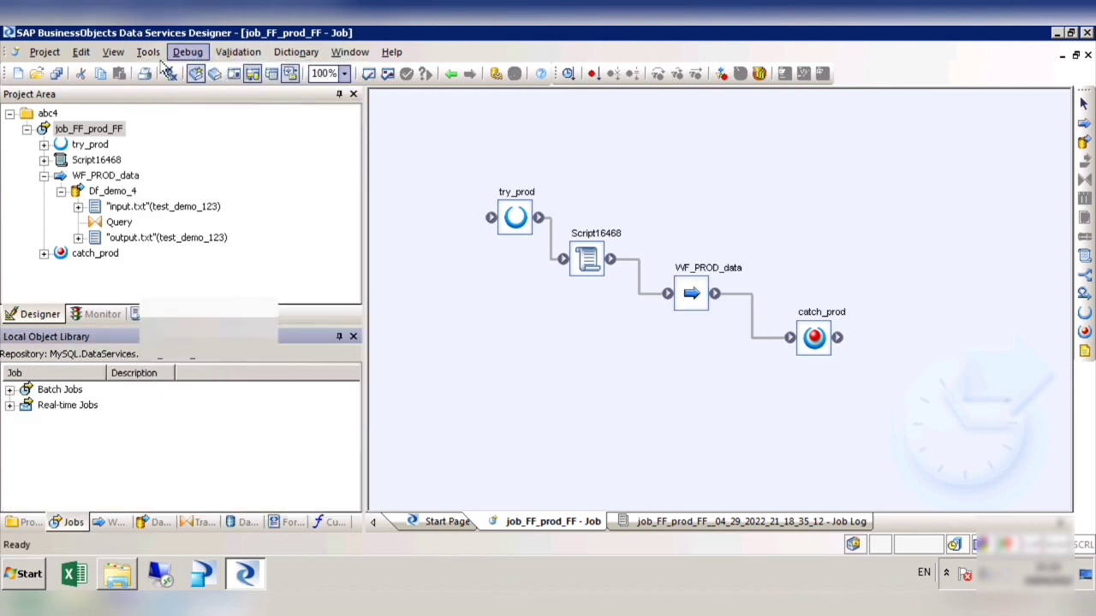
pyautogui.click(147, 52)
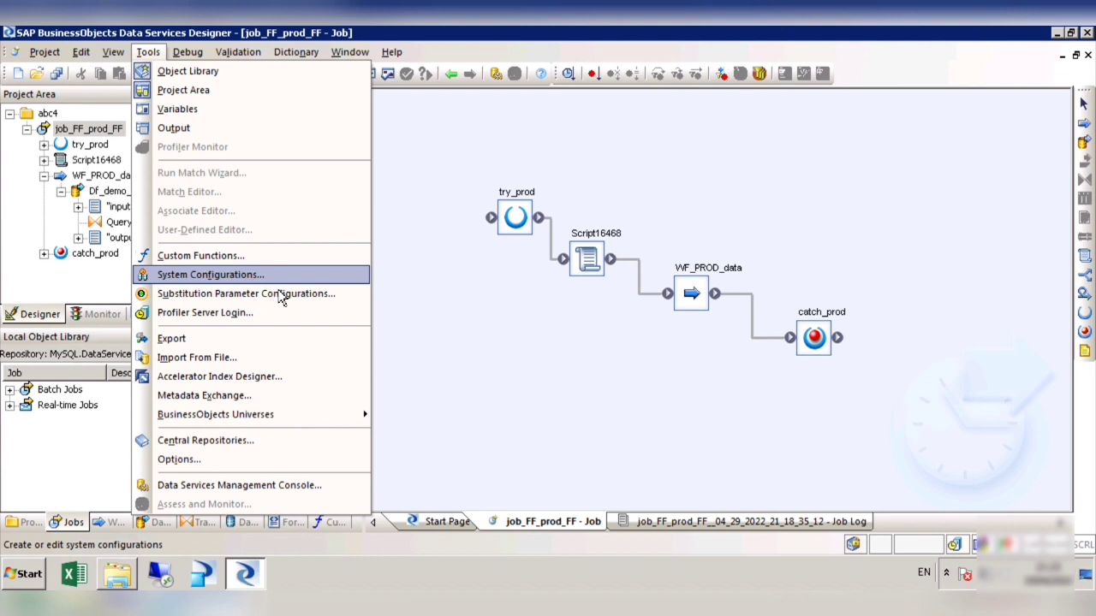
pyautogui.click(511, 300)
pyautogui.rightClick(96, 130)
pyautogui.click(132, 143)
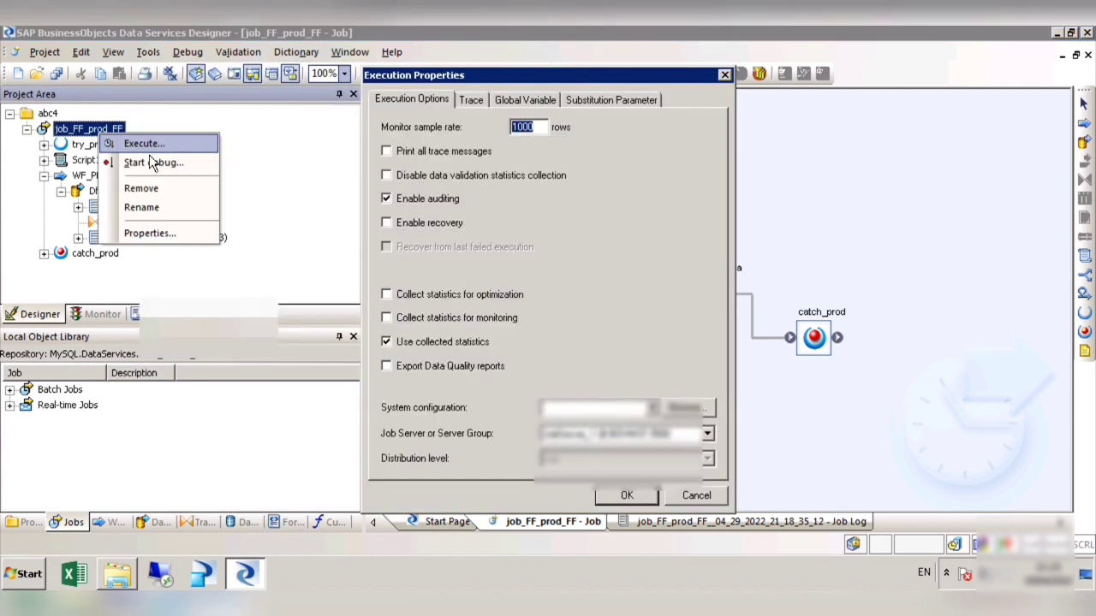
pyautogui.click(653, 409)
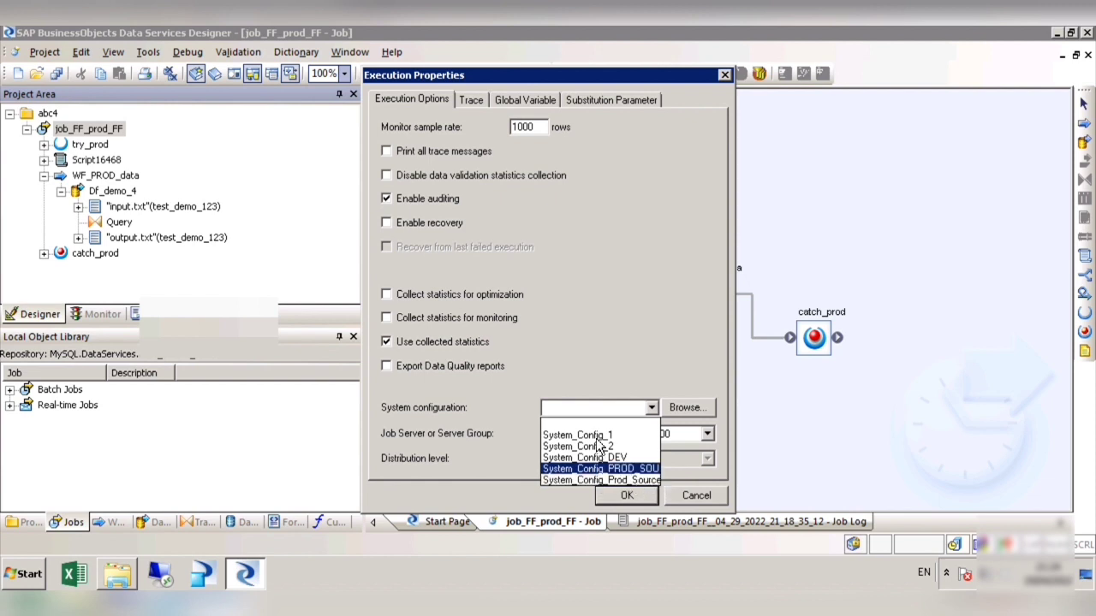
pyautogui.click(705, 510)
pyautogui.click(716, 501)
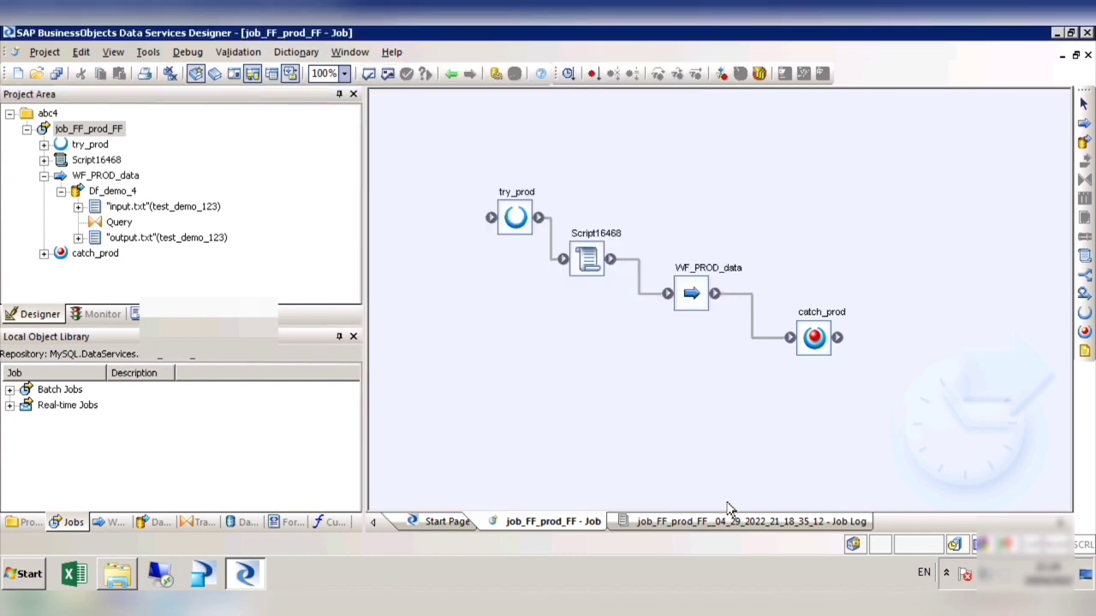
pyautogui.click(148, 51)
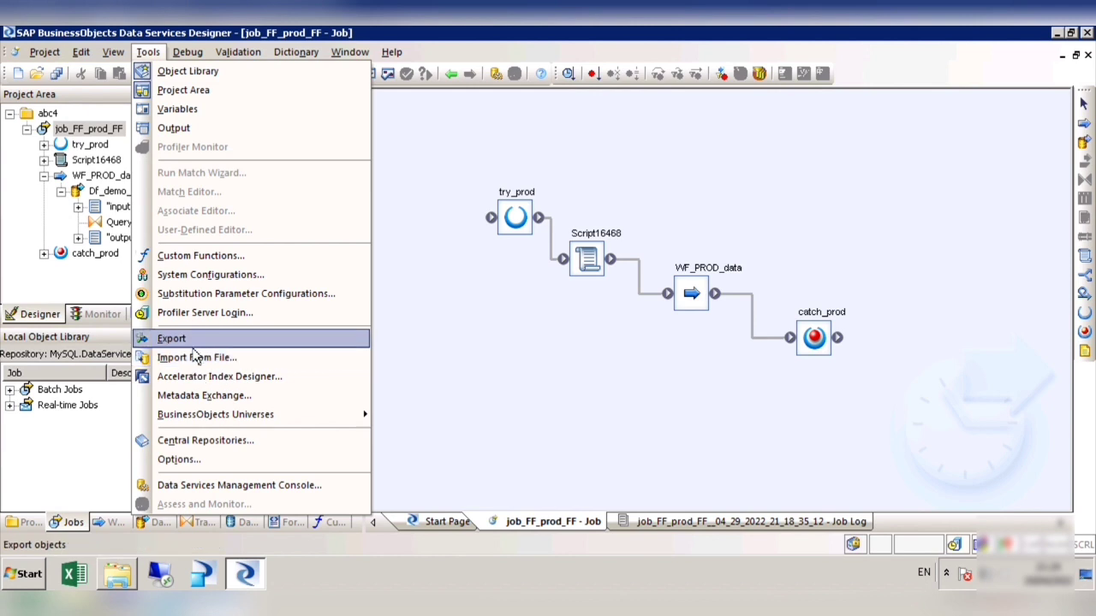
pyautogui.click(503, 351)
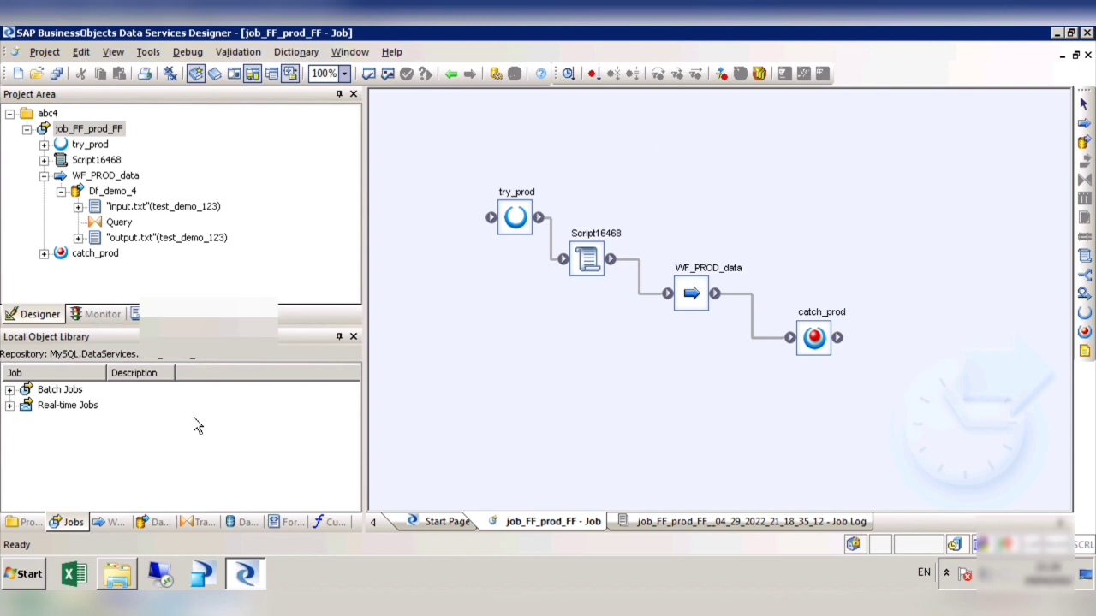
pyautogui.rightClick(454, 180)
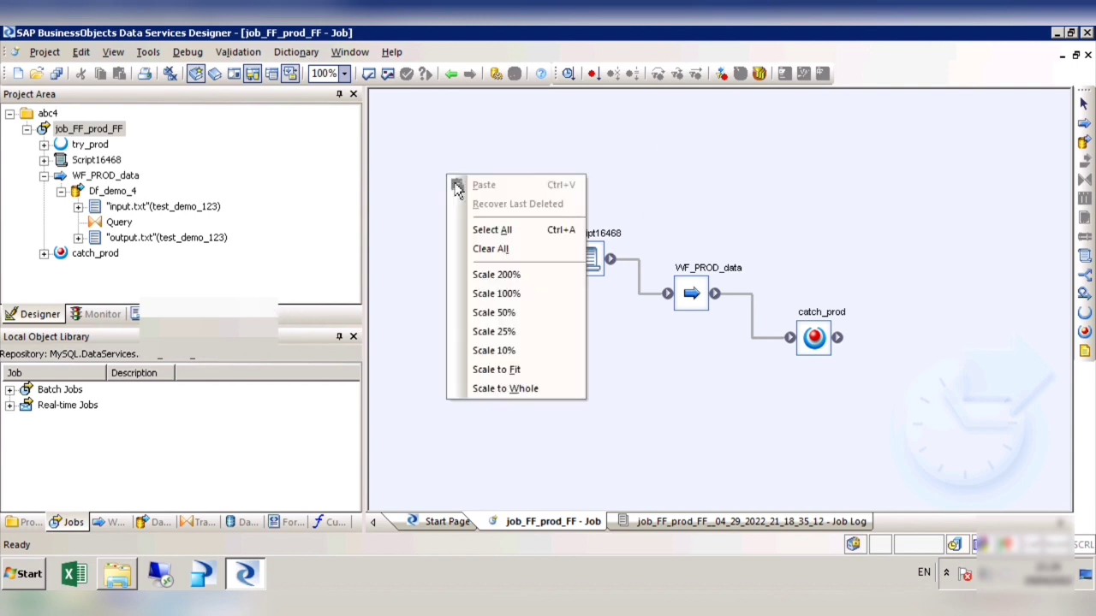
pyautogui.click(412, 336)
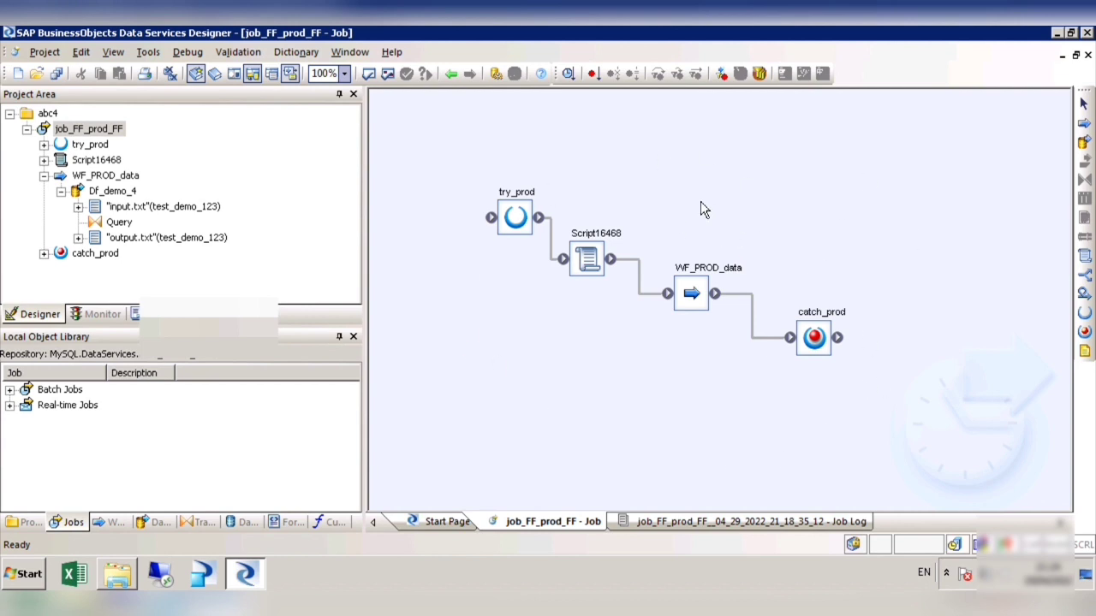
# Step: Close all open workspace windows and search the repository's tables for names containing job_FF_prod
pyautogui.click(171, 75)
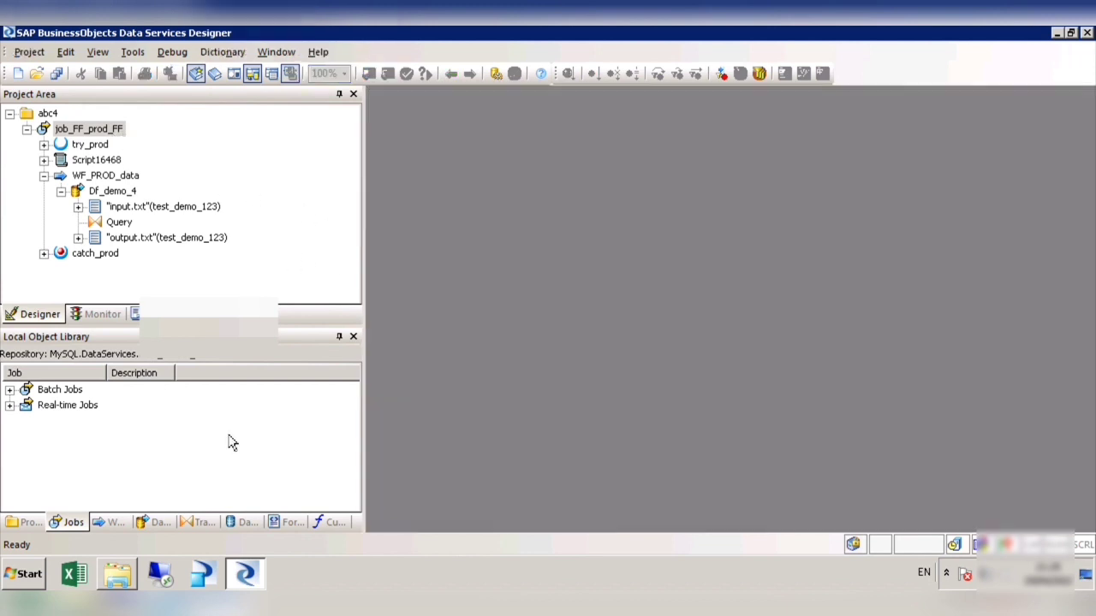
pyautogui.rightClick(90, 374)
pyautogui.click(145, 139)
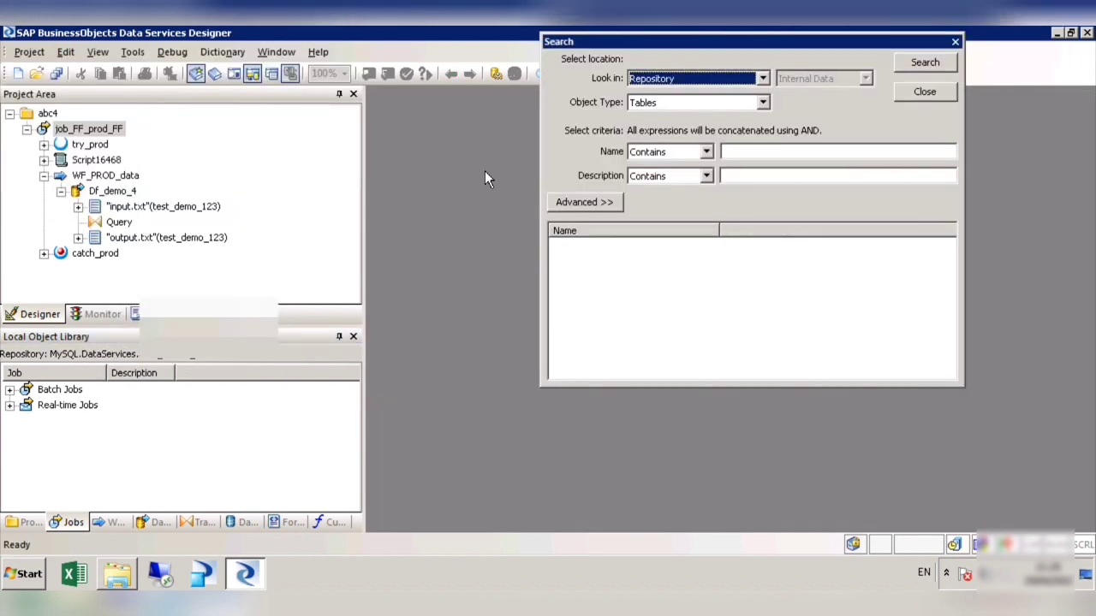
pyautogui.click(743, 154)
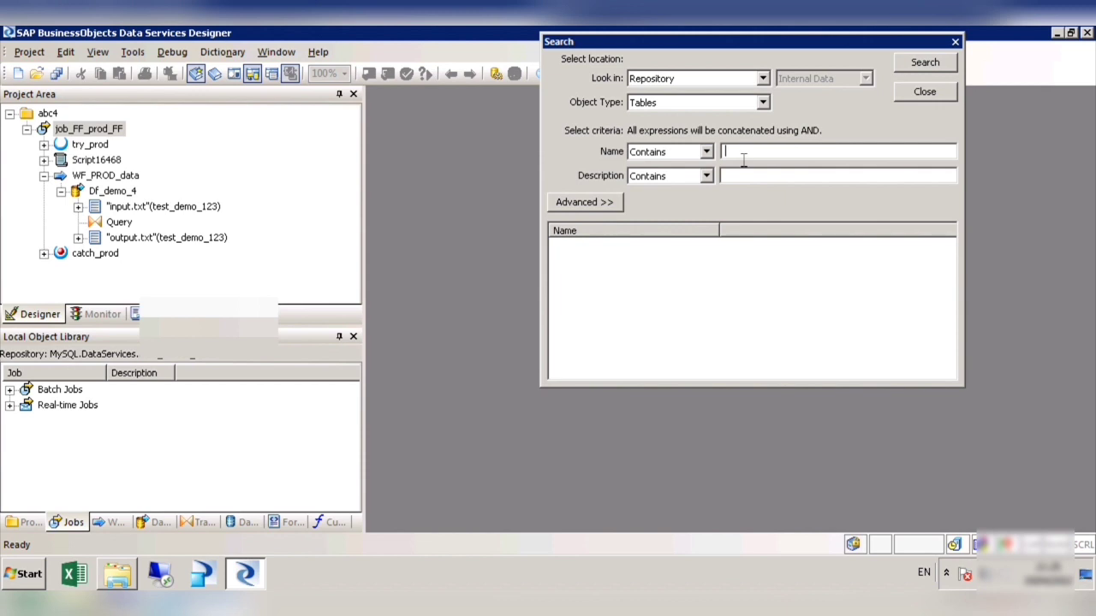
pyautogui.write('job_FF_prod')
pyautogui.press('Return')
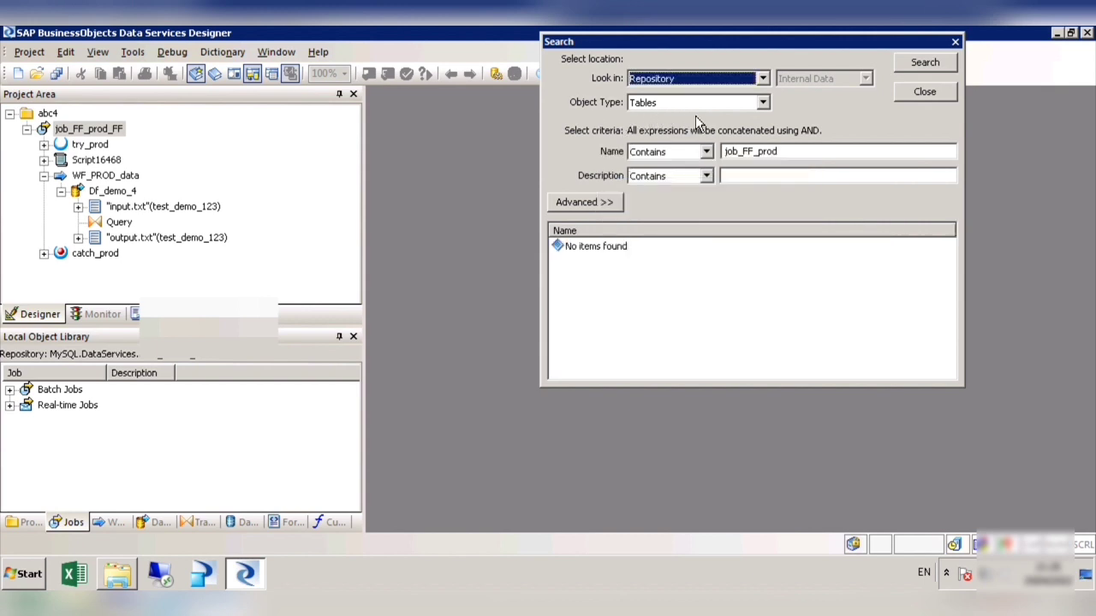
# Step: Repeat the search for job_FF_prod with the object type set to Jobs, check the found job's options, and close the search
pyautogui.click(762, 102)
pyautogui.click(737, 164)
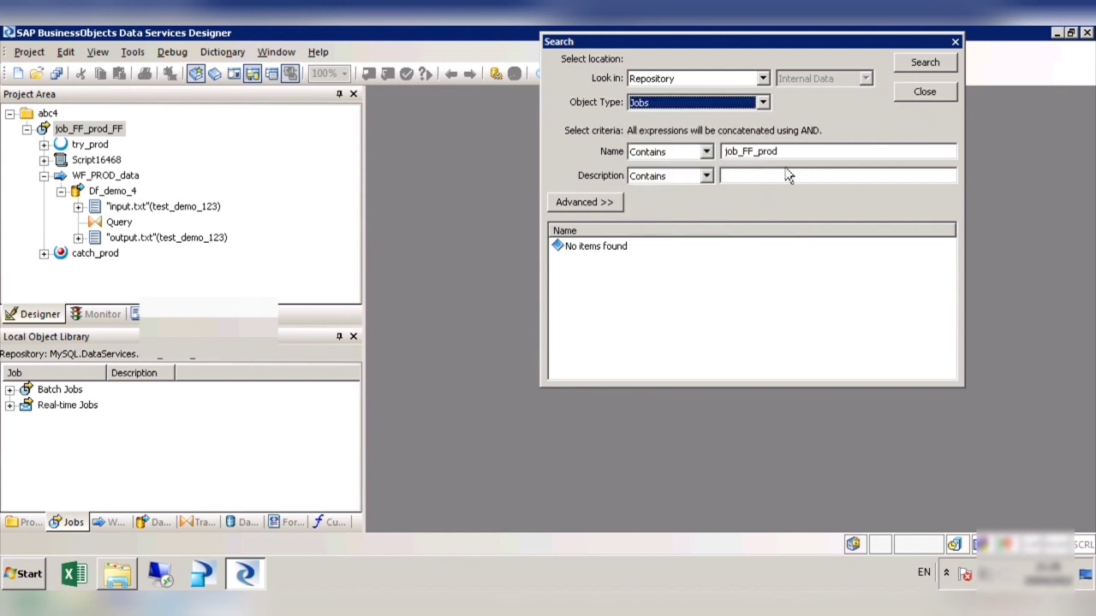
pyautogui.click(802, 154)
pyautogui.press('Return')
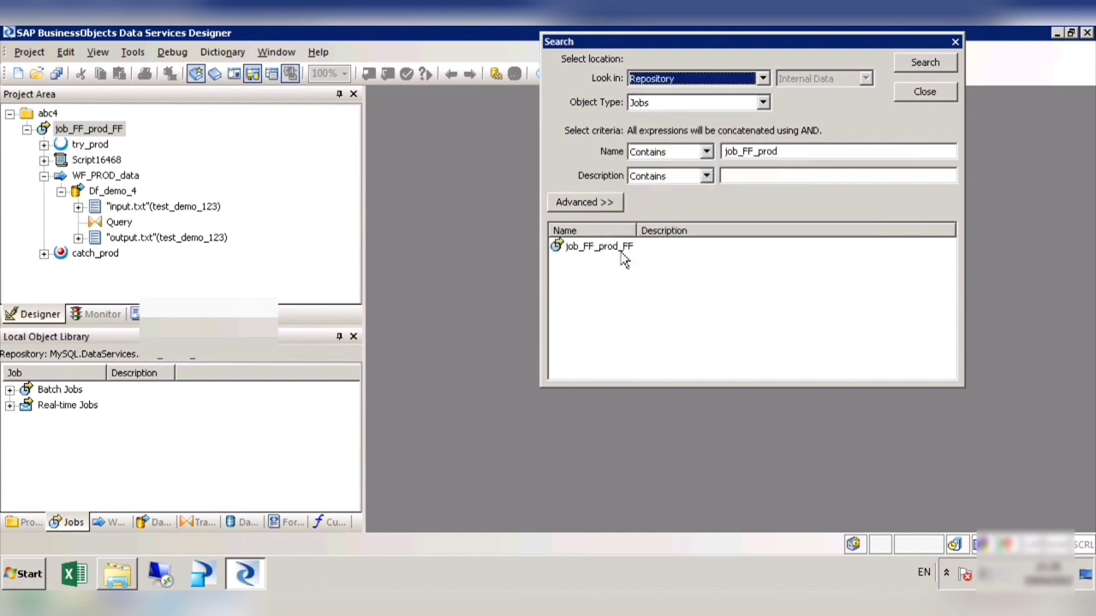
pyautogui.rightClick(619, 250)
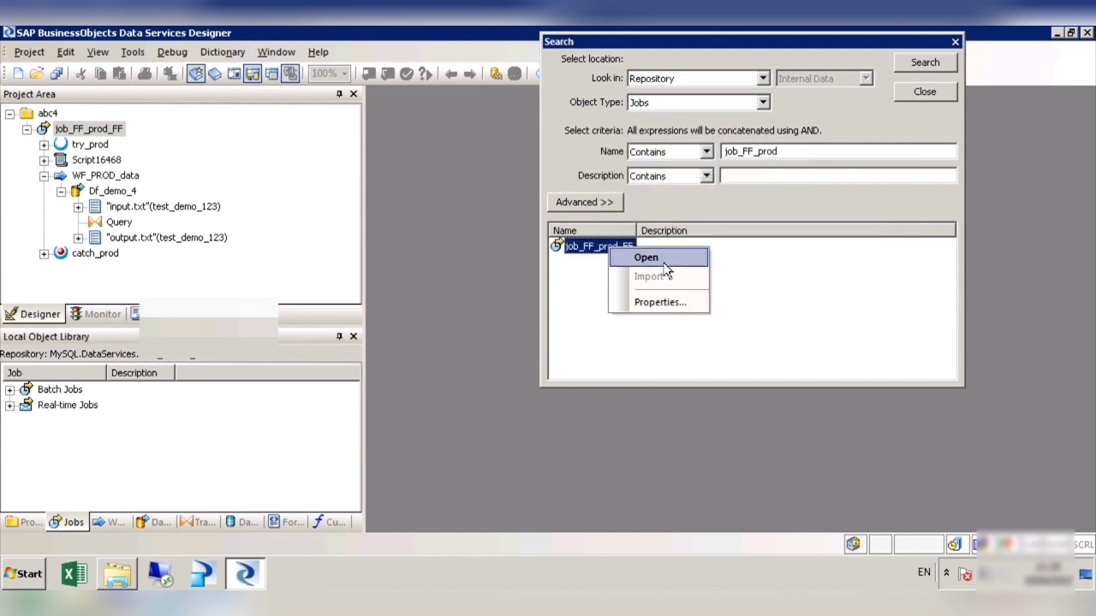
pyautogui.click(959, 58)
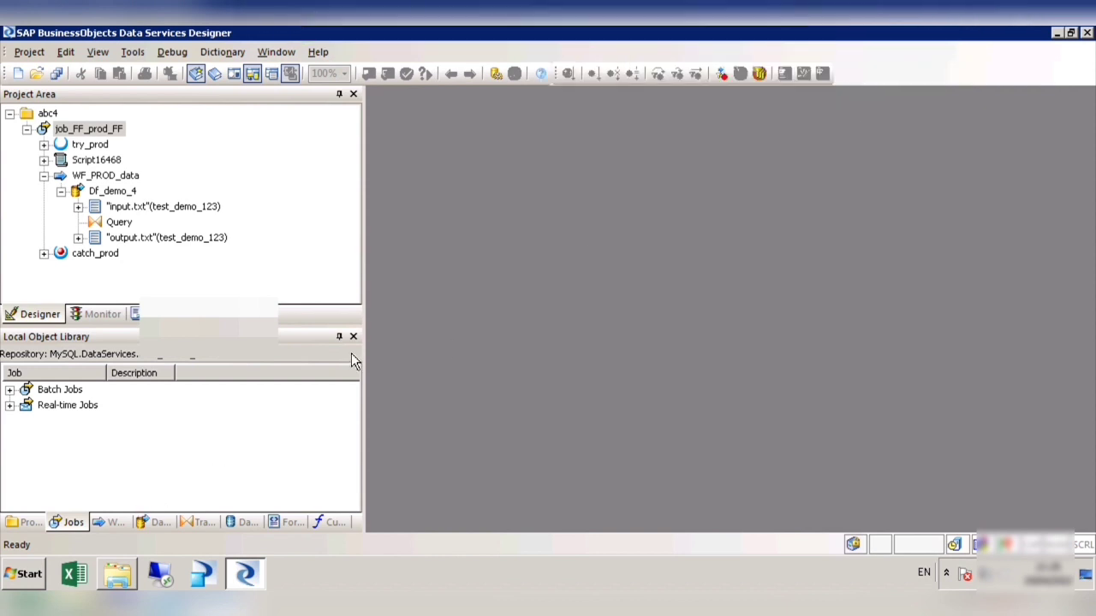
# Step: Start an export of job_FF_prod_FF from the abc4 project in the object library
pyautogui.click(24, 522)
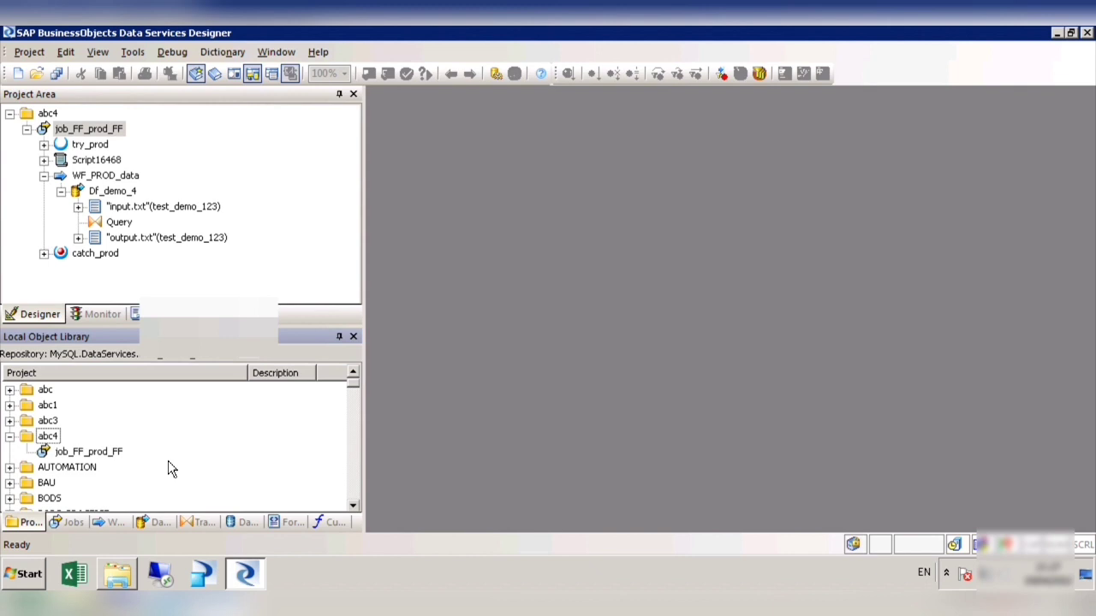
pyautogui.rightClick(101, 459)
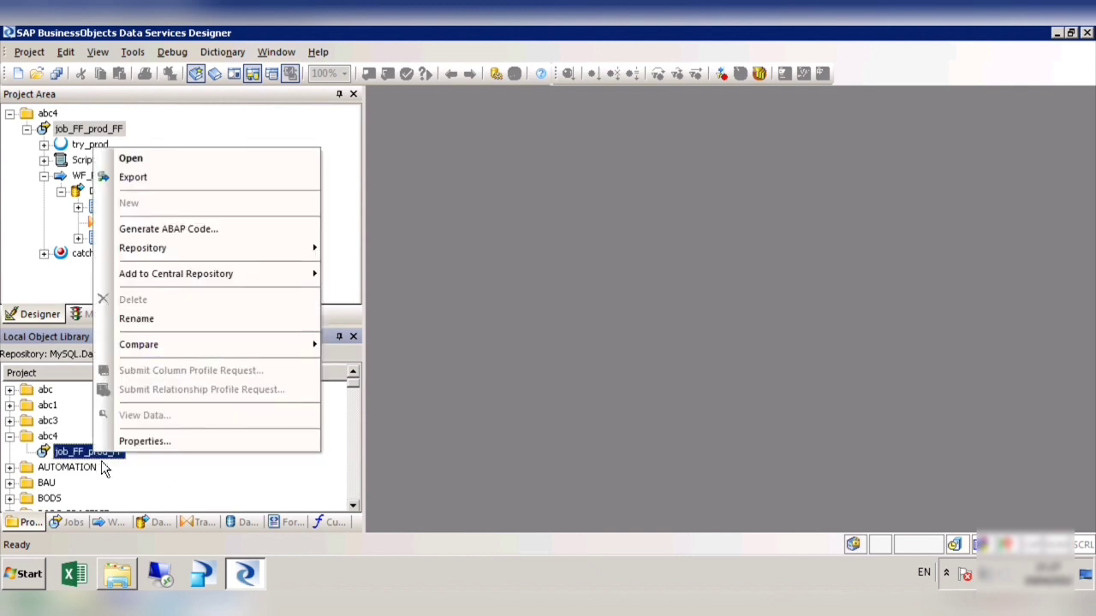
pyautogui.click(154, 185)
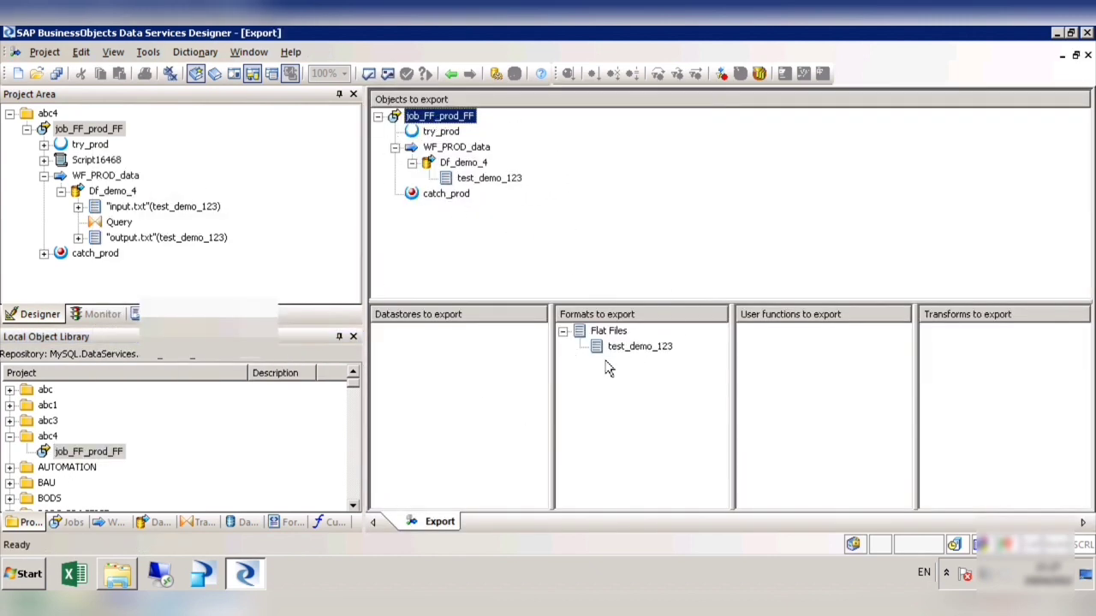
# Step: Exclude the test_demo_123 flat file format from the export and include it again
pyautogui.rightClick(638, 350)
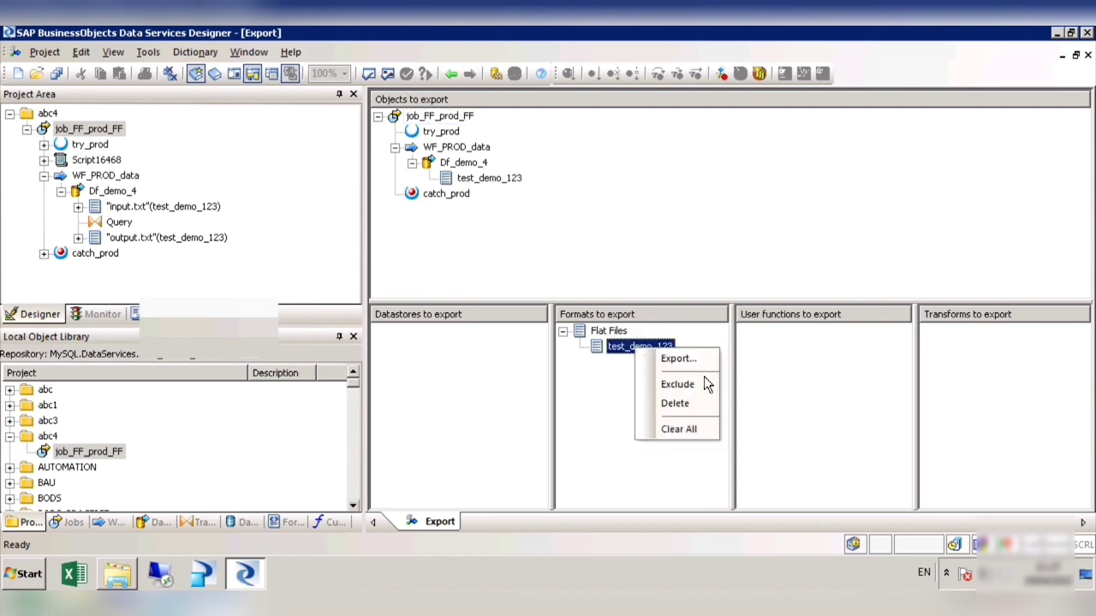
pyautogui.click(676, 384)
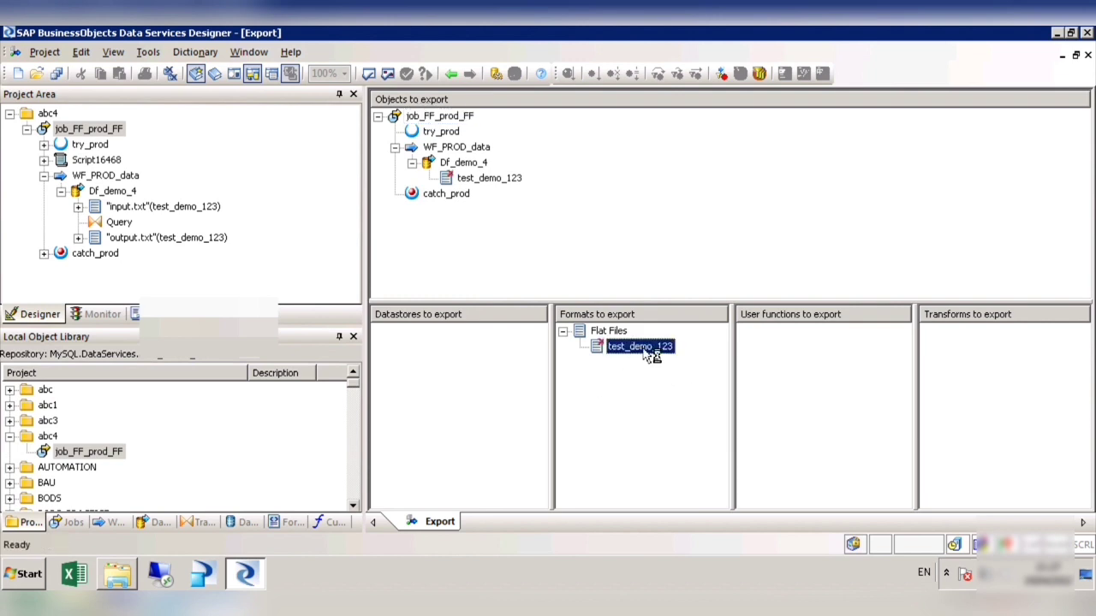
pyautogui.rightClick(647, 349)
pyautogui.click(685, 386)
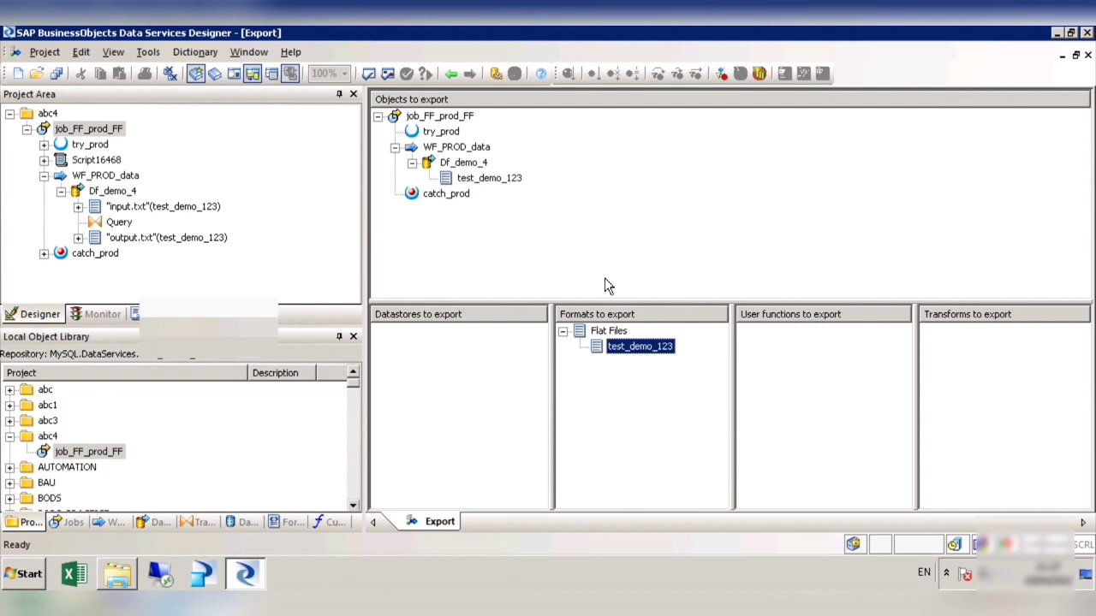
# Step: Choose export to an ATL file as the destination for job_FF_prod_FF, and close the destination dialog and the Export window
pyautogui.click(456, 131)
pyautogui.rightClick(447, 118)
pyautogui.click(488, 130)
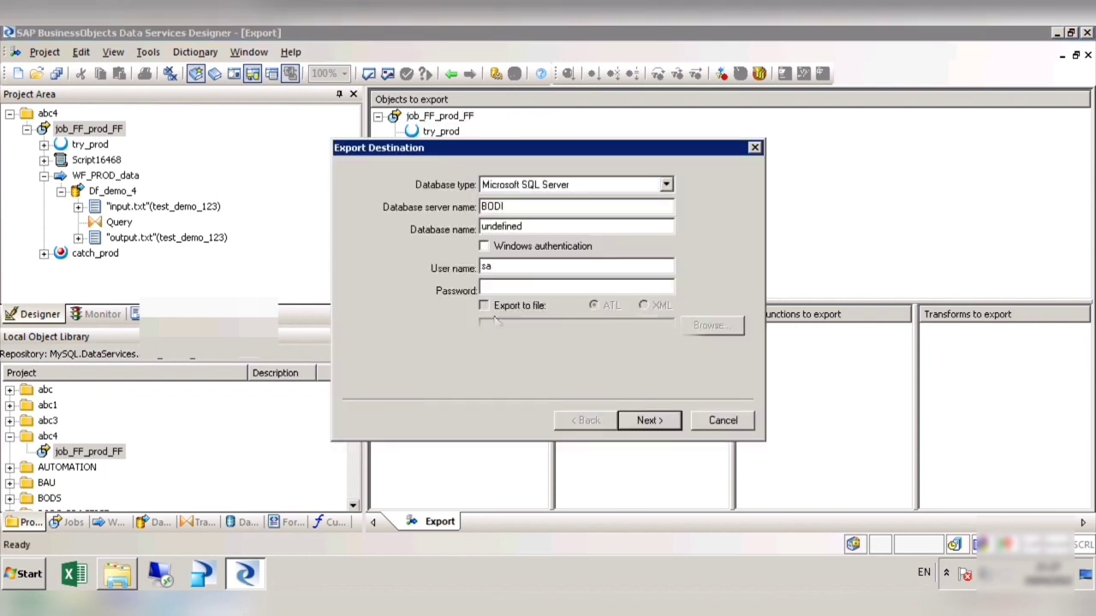
pyautogui.click(484, 305)
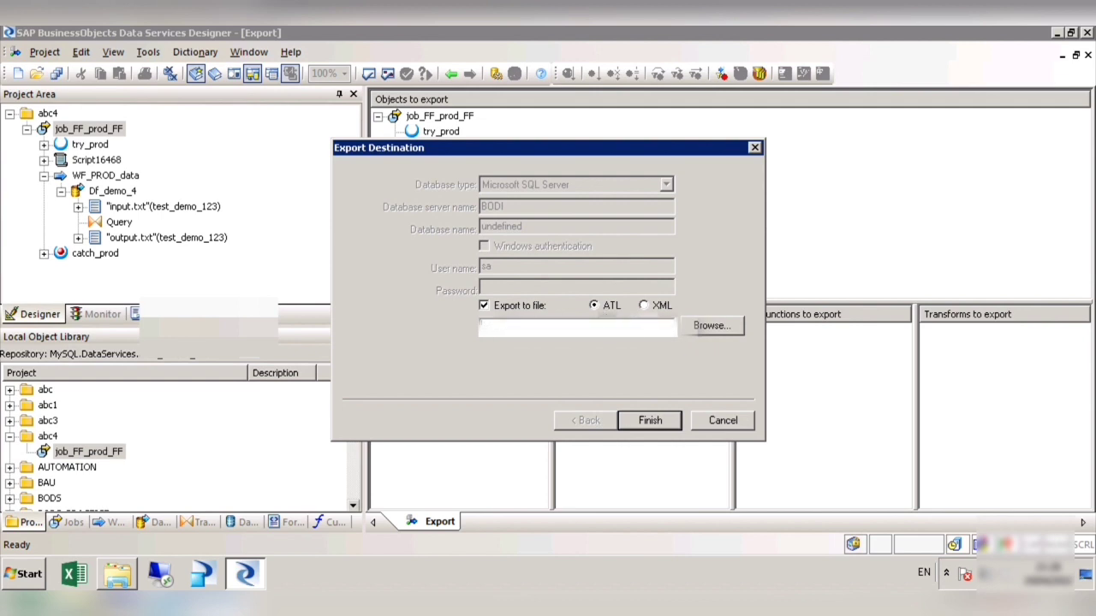
pyautogui.click(504, 323)
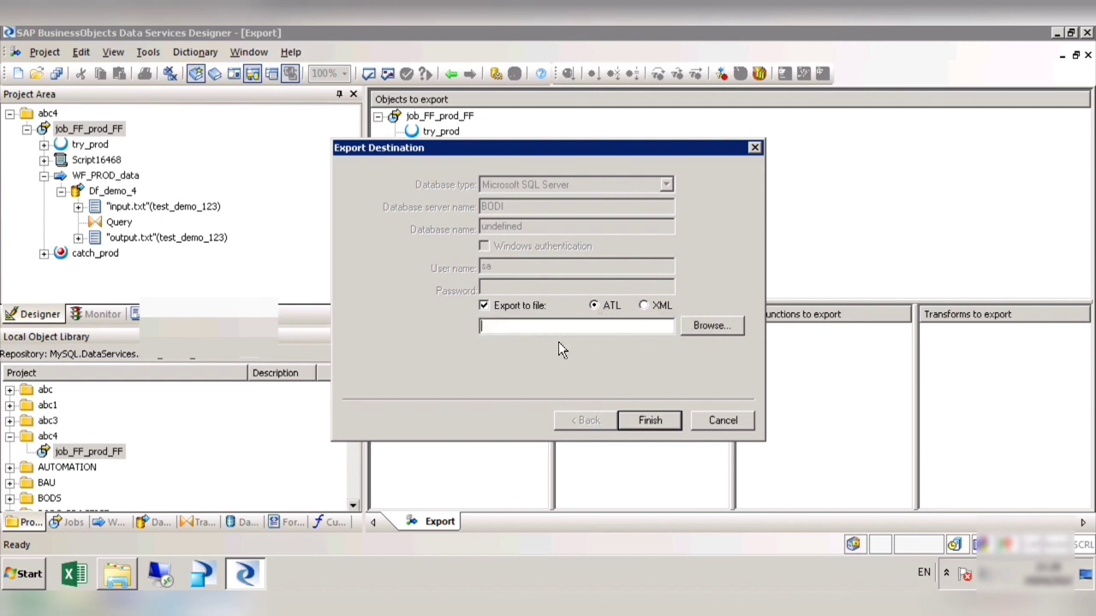
pyautogui.click(677, 427)
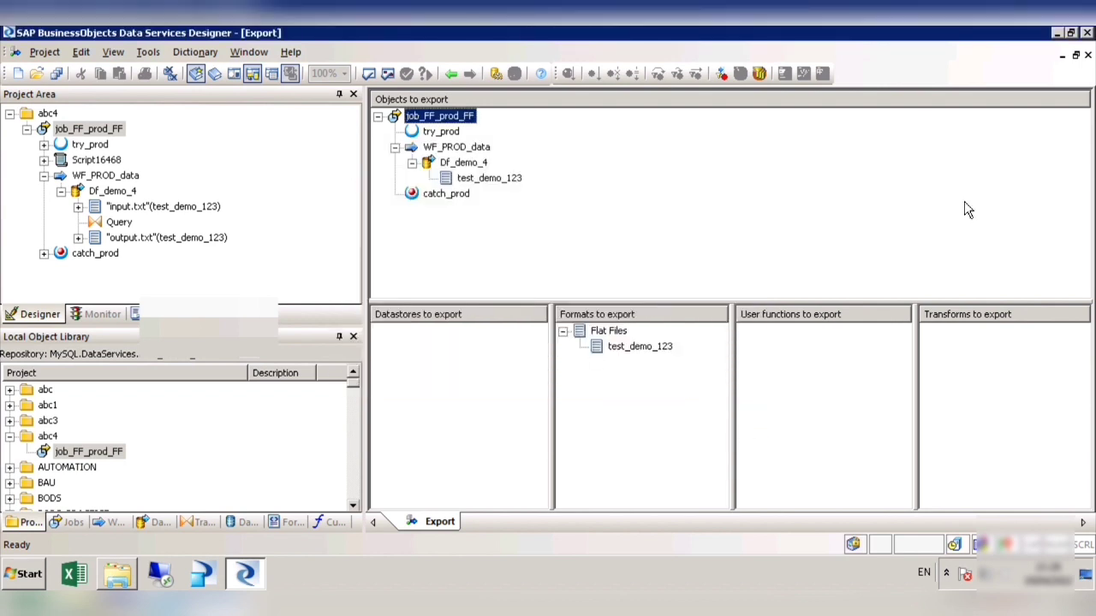
pyautogui.click(1087, 55)
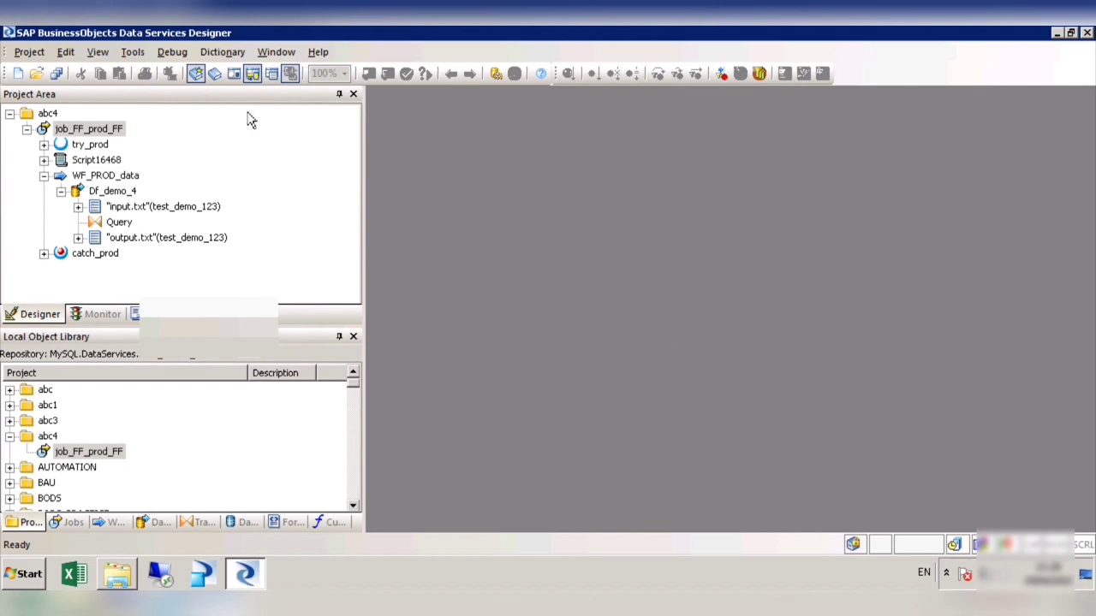
# Step: Look at the Open Import File dialog for importing objects from ATL files, and cancel it
pyautogui.click(133, 52)
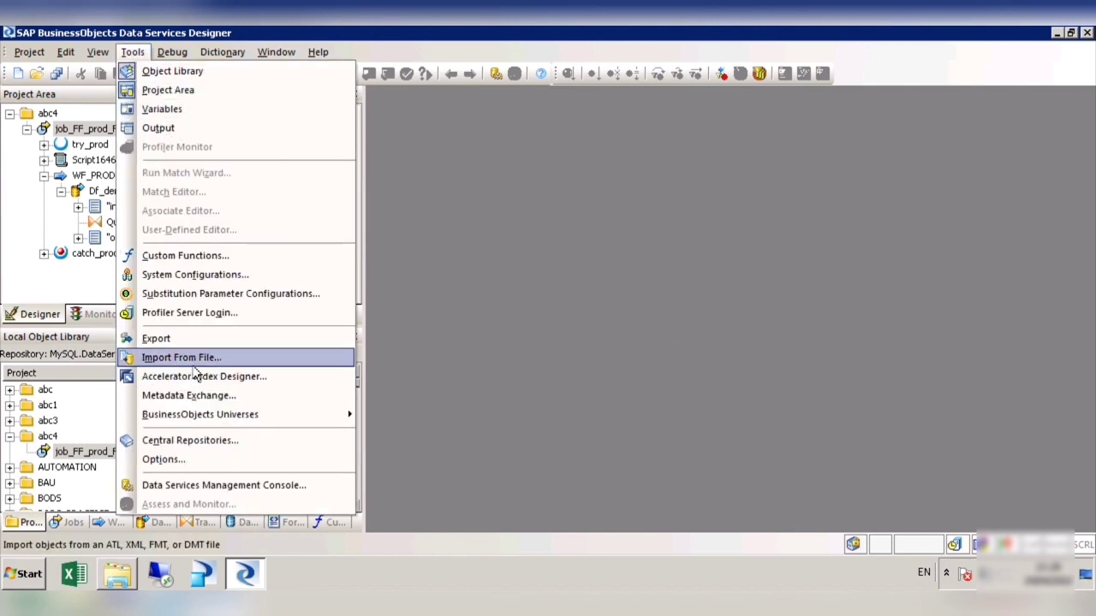
pyautogui.click(193, 361)
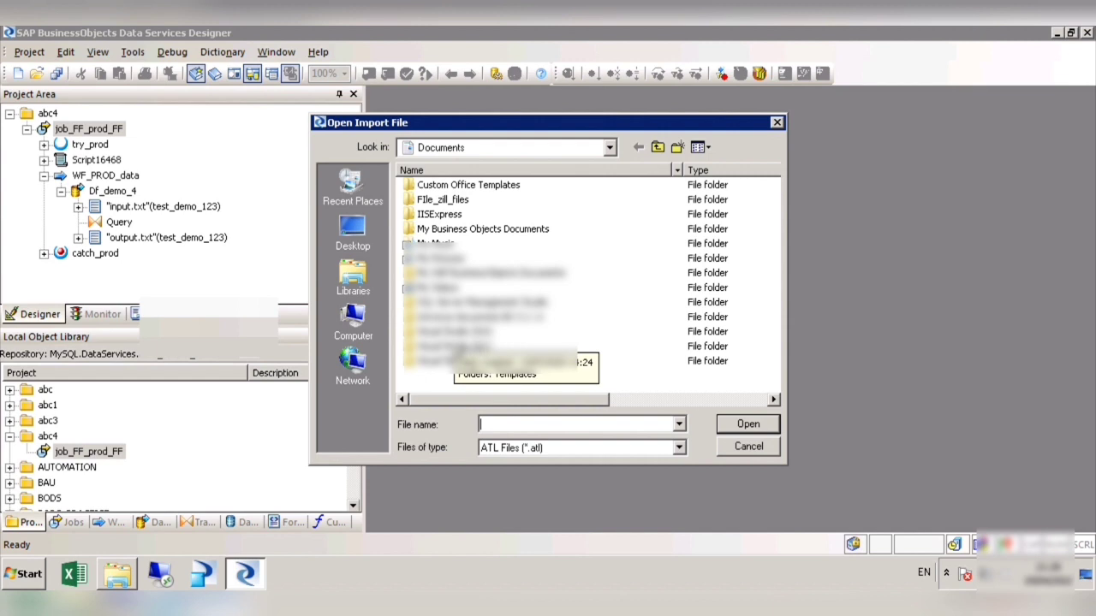
pyautogui.click(748, 447)
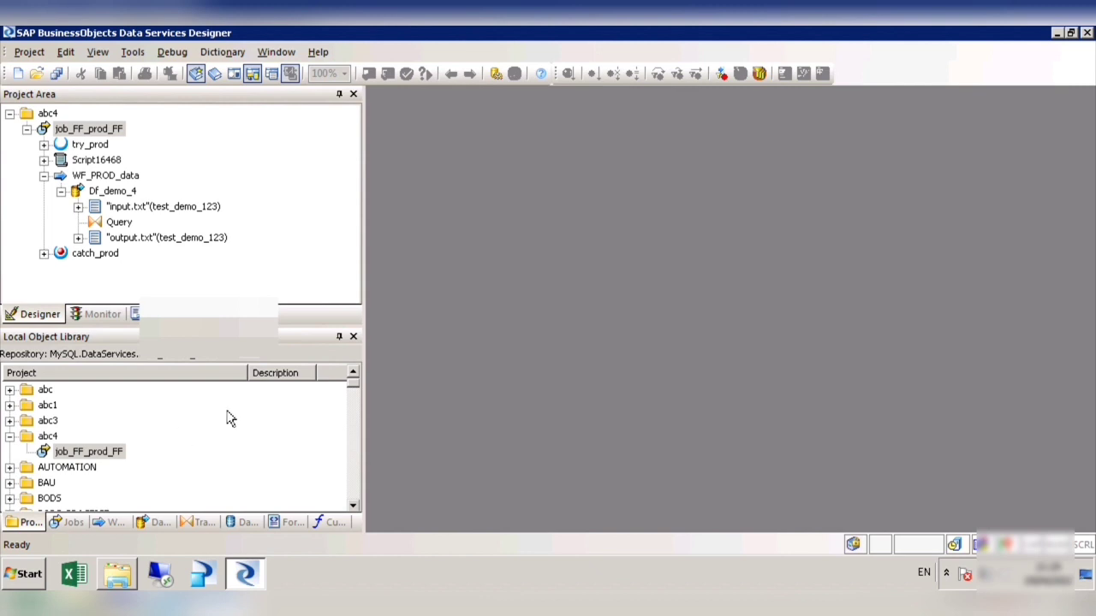
# Step: View the Add to Central Repository options for job_FF_prod_FF in the abc4 project of the object library
pyautogui.rightClick(114, 453)
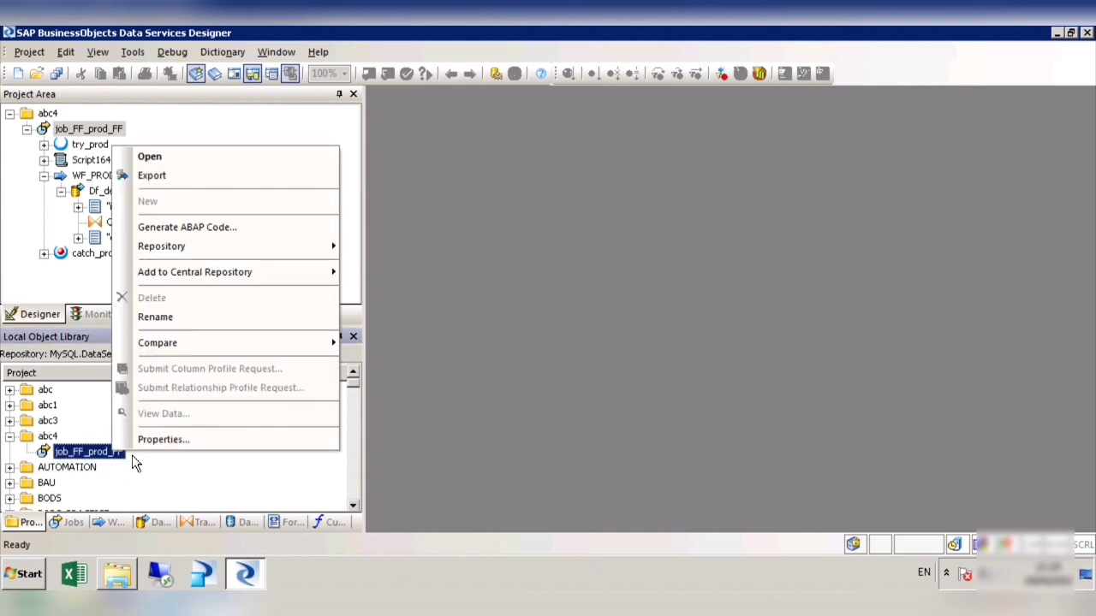
pyautogui.moveTo(258, 284)
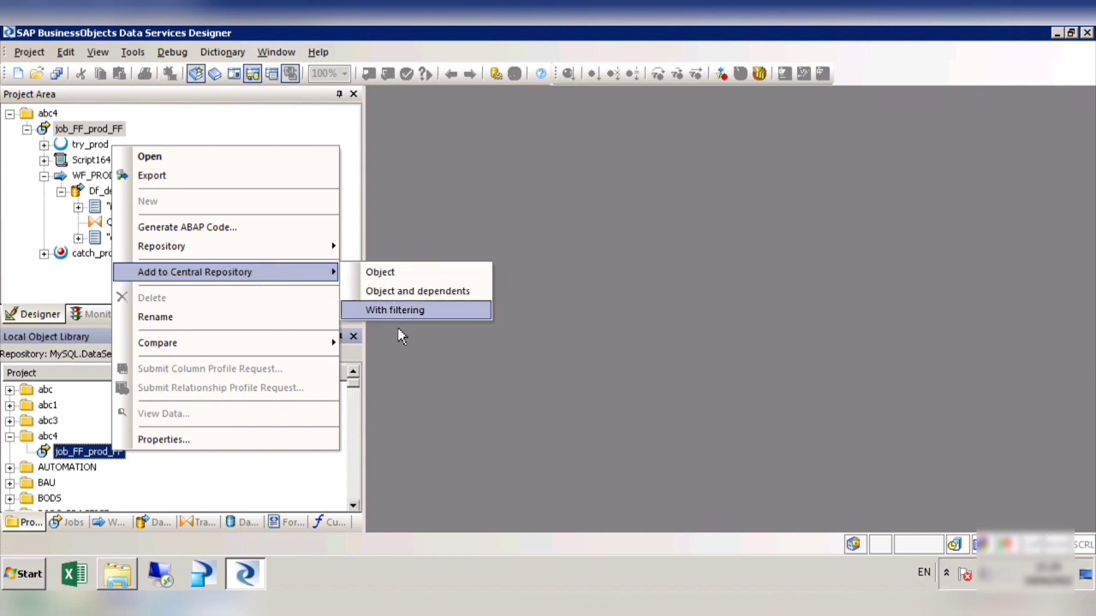